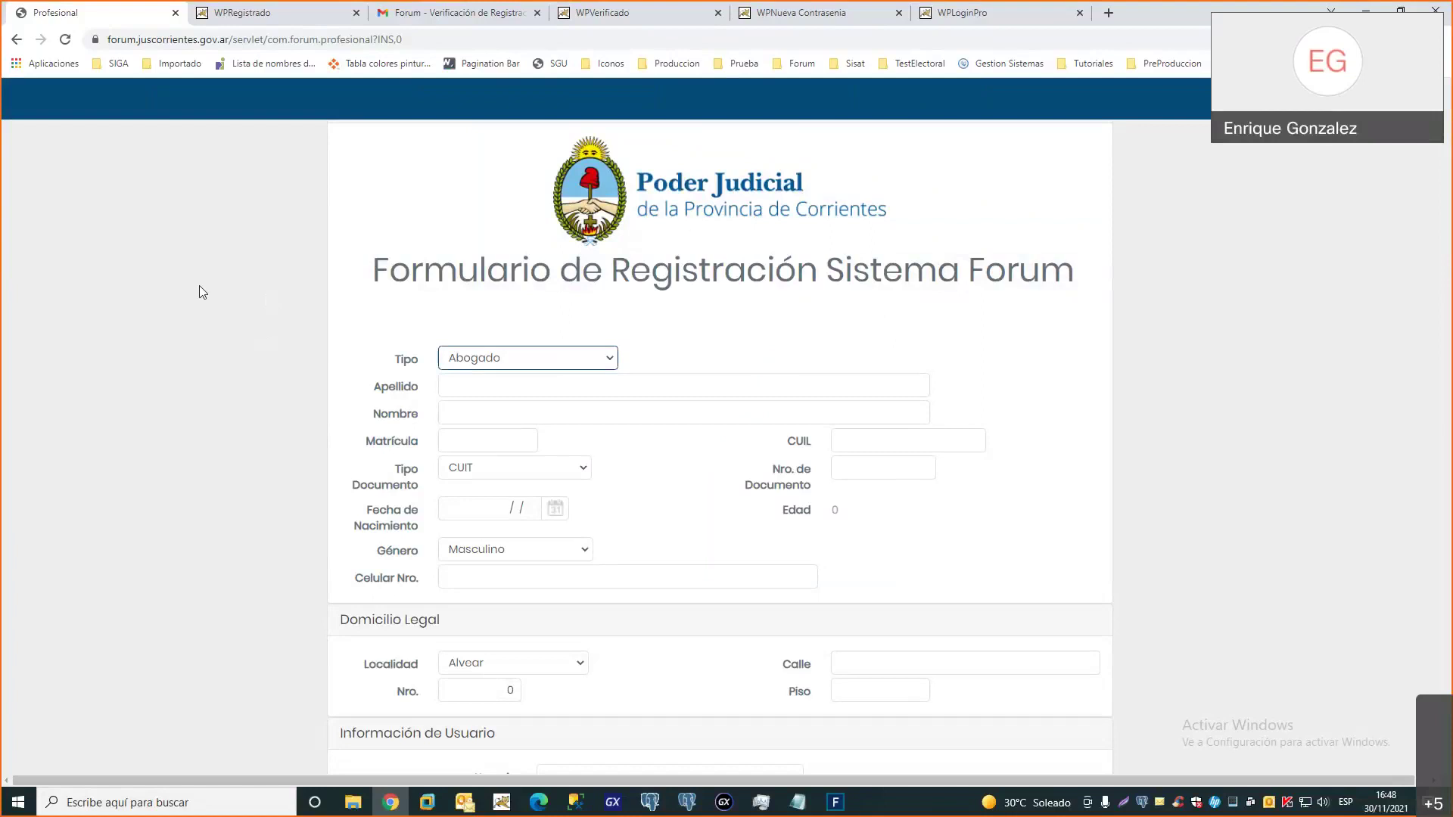
# Keep Abogado as type and enter the professional's surname, first name, matrícula and CUIL
pyautogui.scroll(-2, 202, 292)
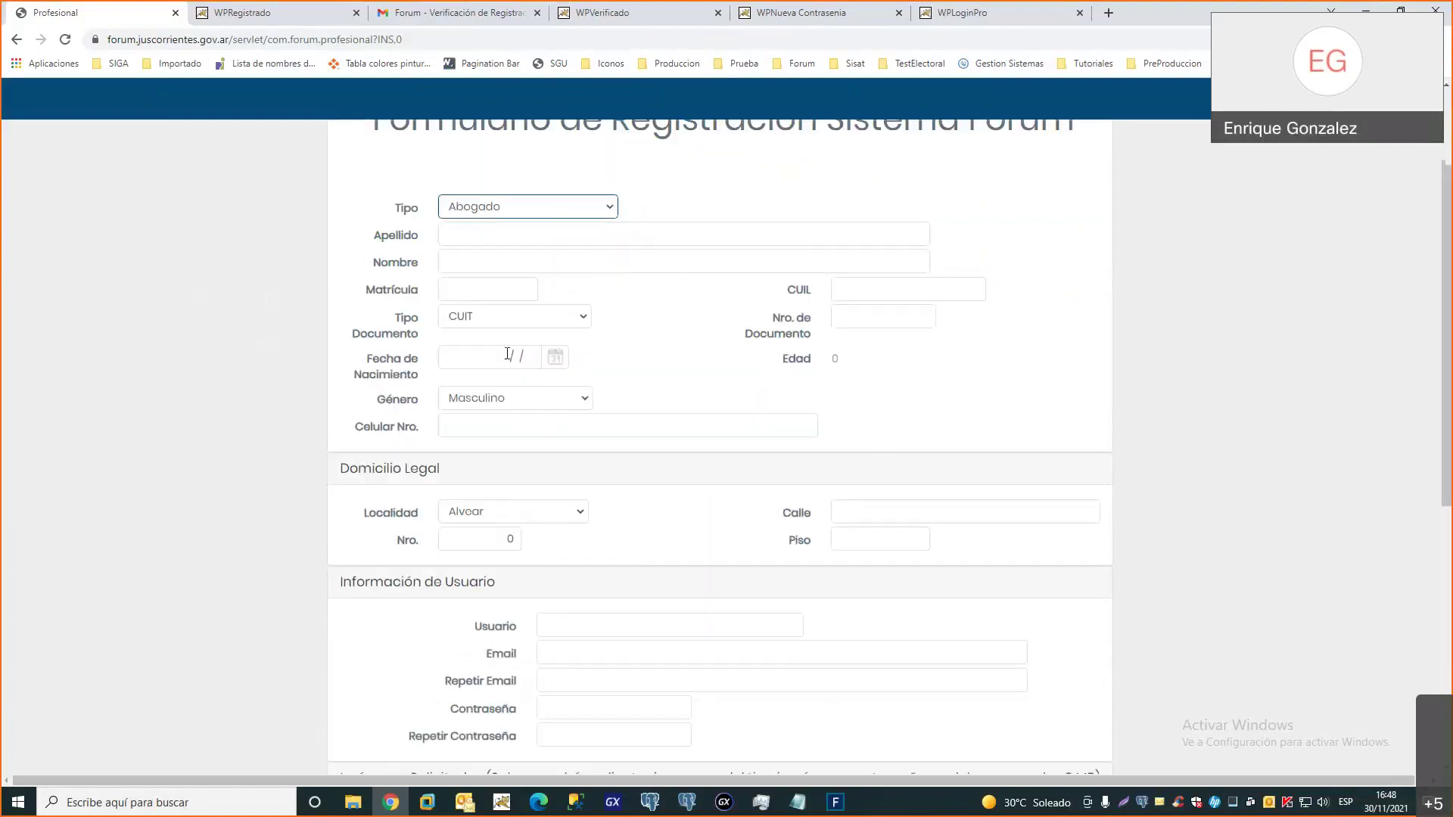
pyautogui.click(515, 213)
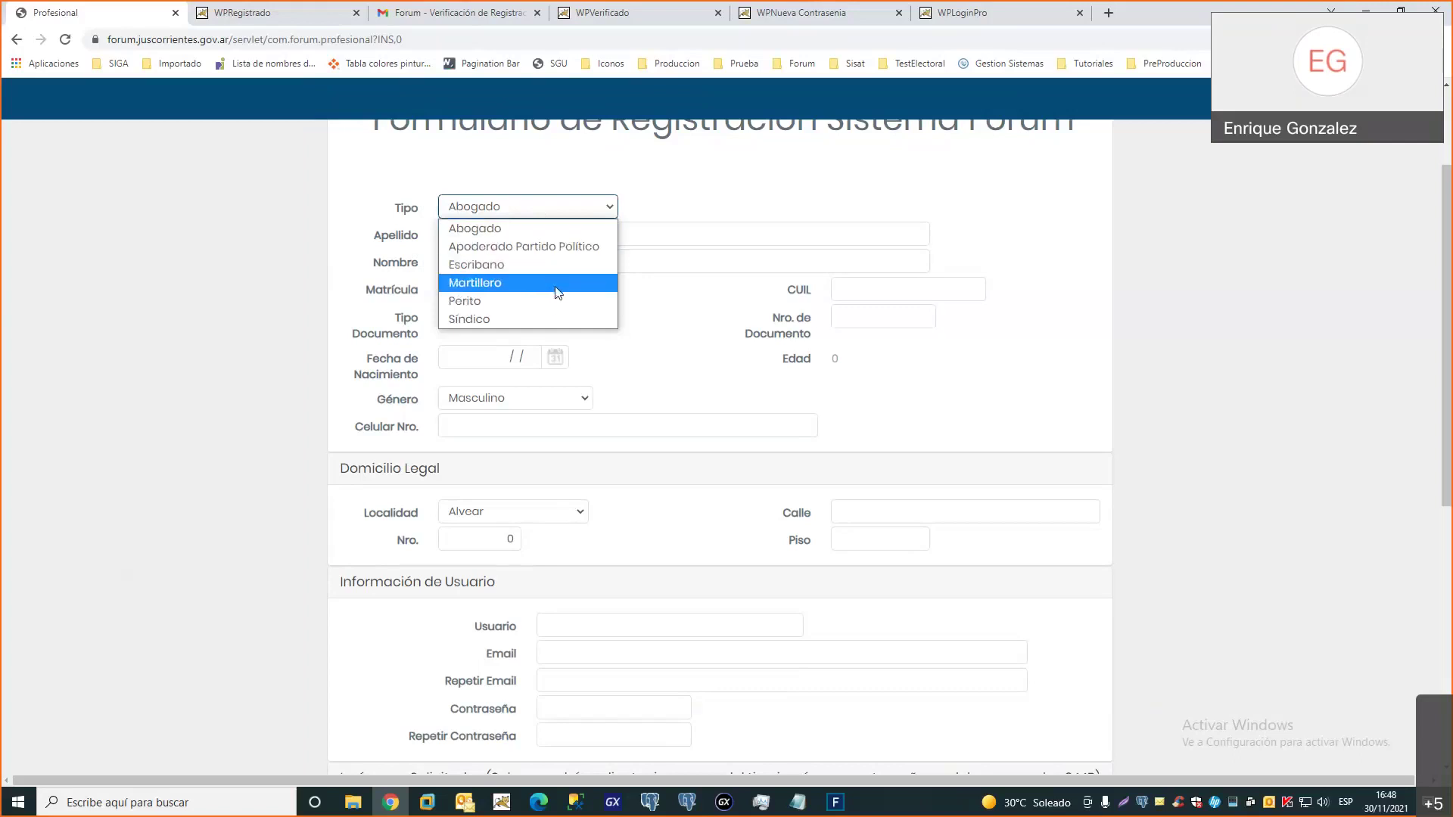
pyautogui.click(510, 233)
pyautogui.click(490, 239)
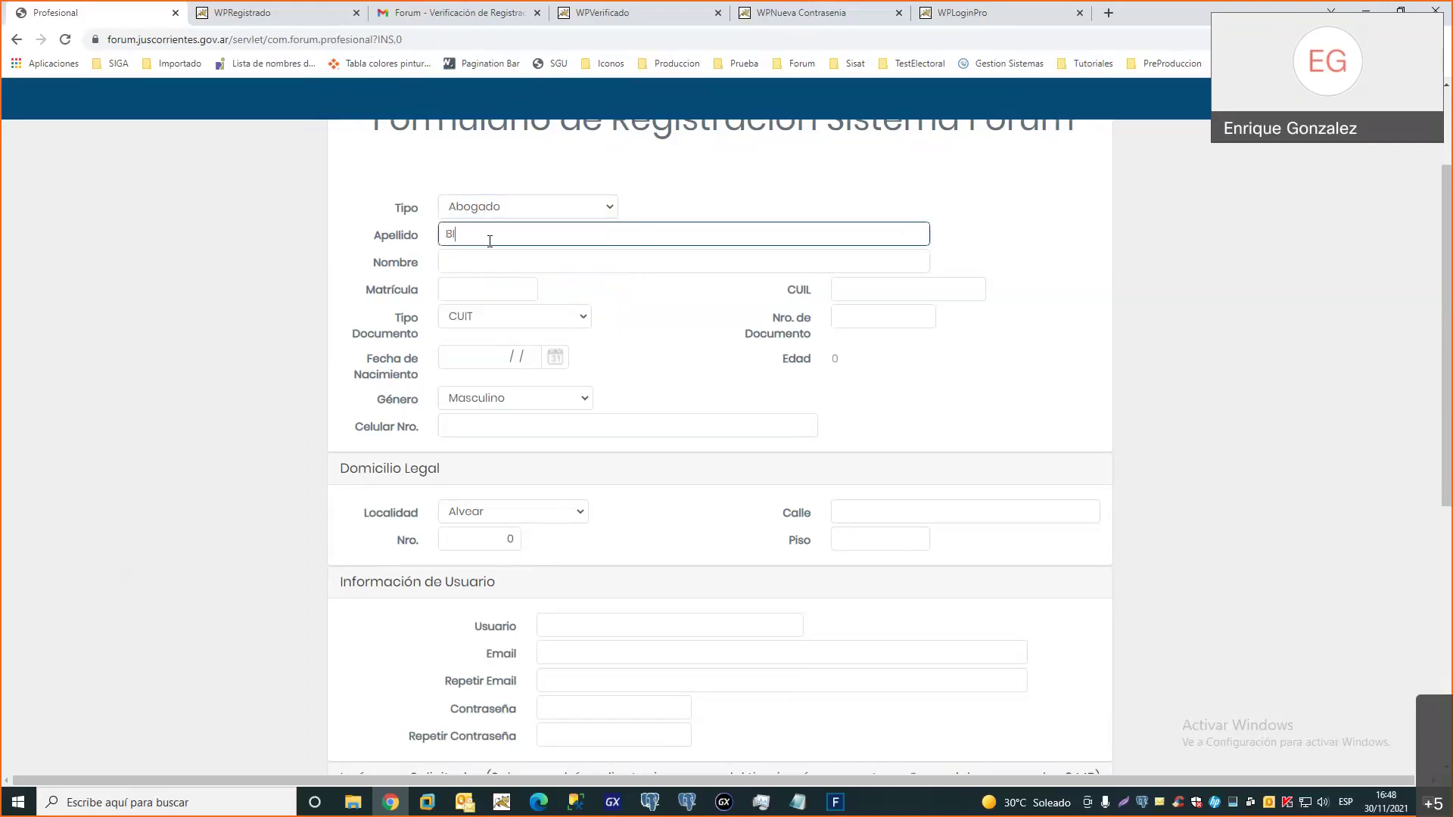
pyautogui.press('Tab')
pyautogui.press('Tab')
pyautogui.write('A123')
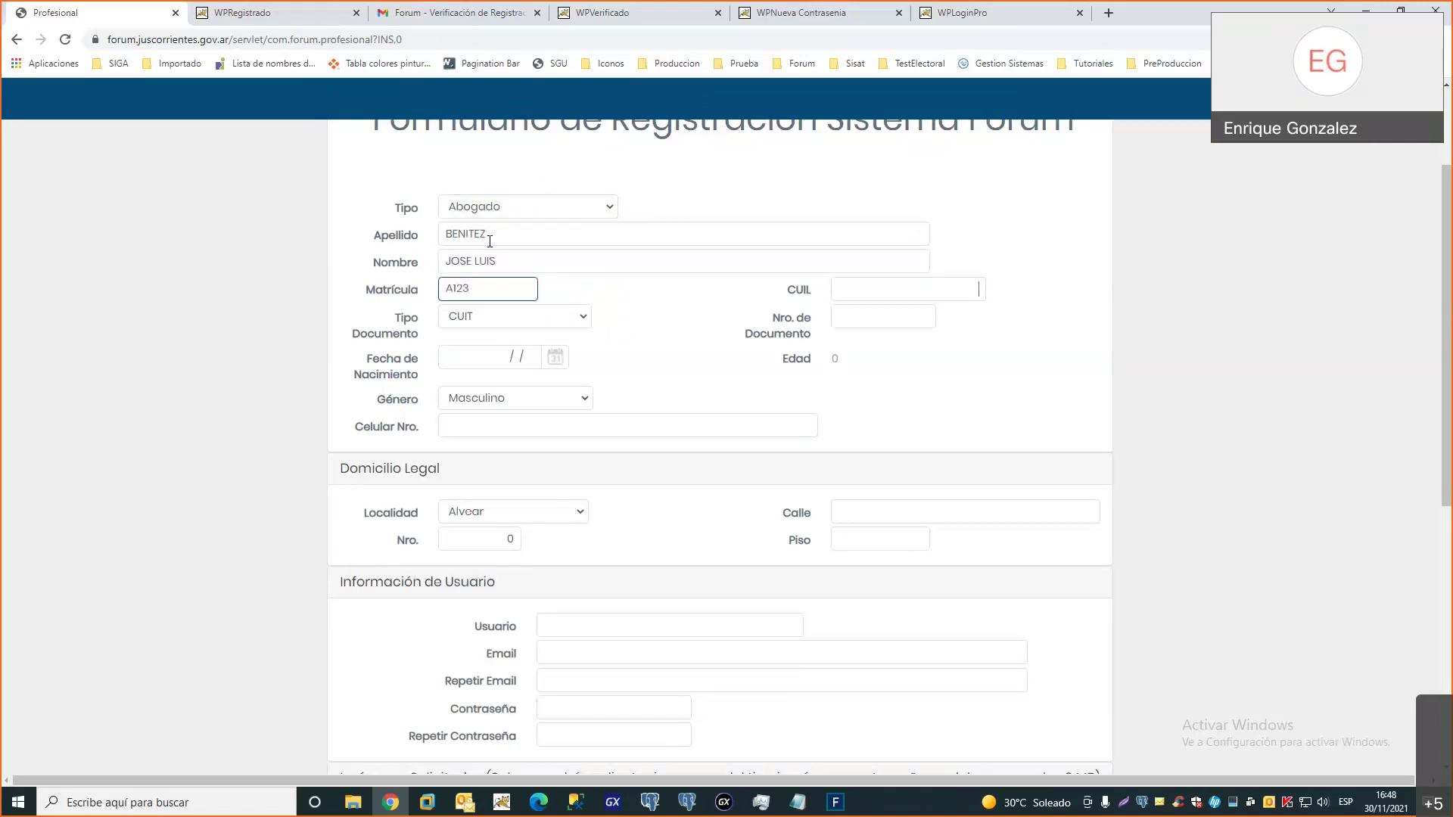
pyautogui.press('Tab')
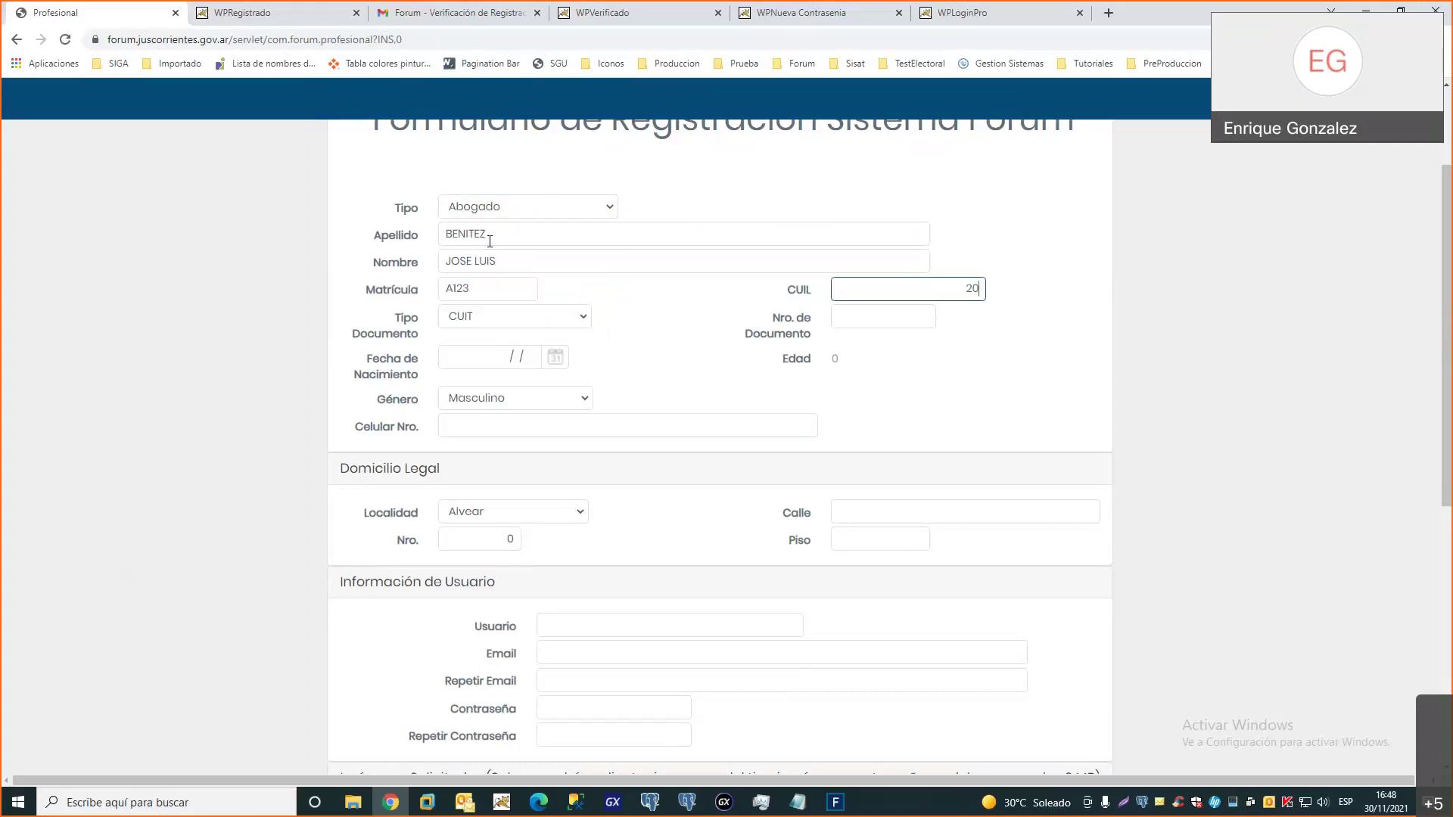
pyautogui.press('Tab')
# Choose DNI and enter the document number, birth date and mobile number
pyautogui.press('d')
pyautogui.press('Tab')
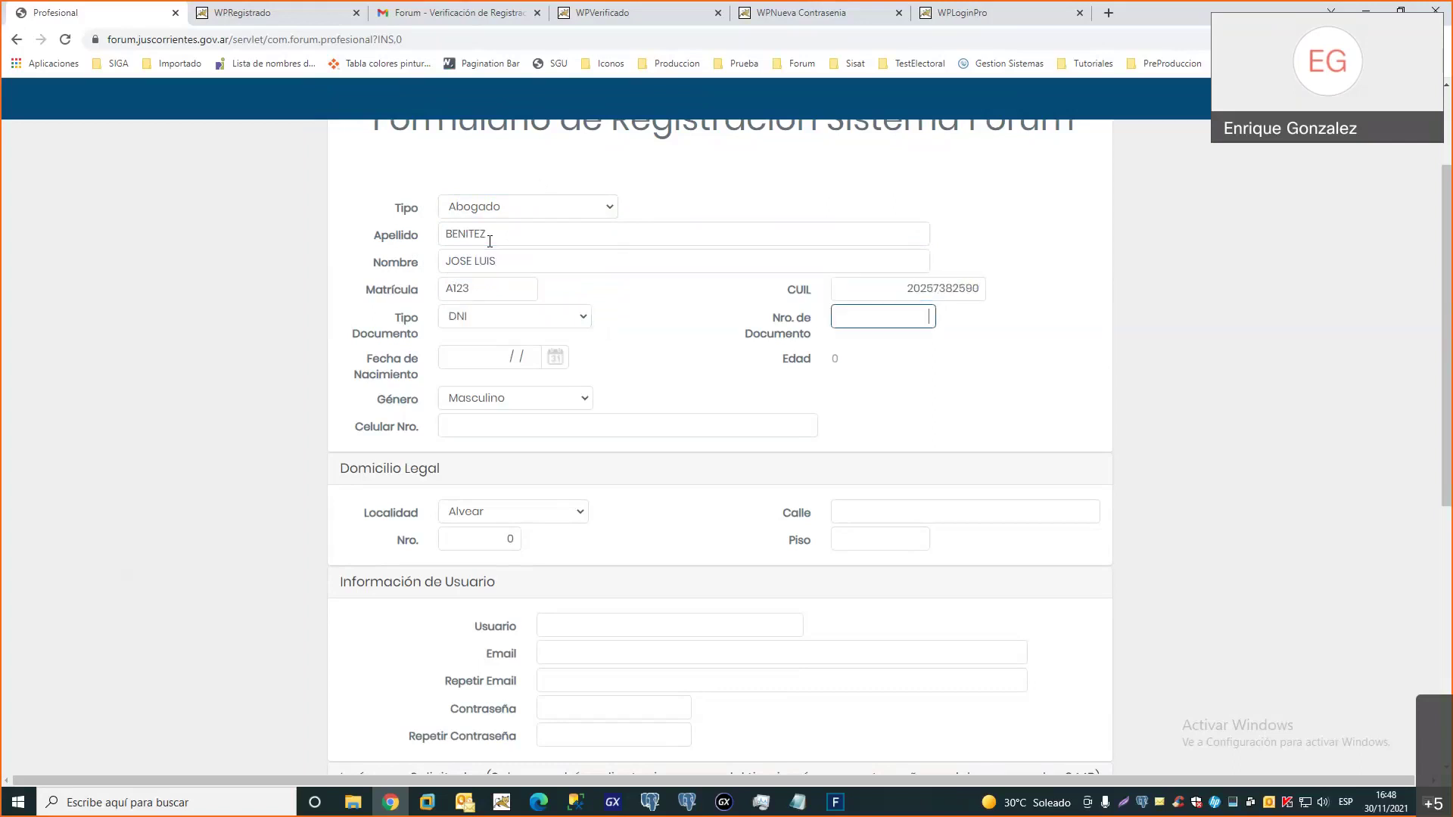
pyautogui.press('Tab')
pyautogui.write('201')
pyautogui.press('BackSpace')
pyautogui.write('02')
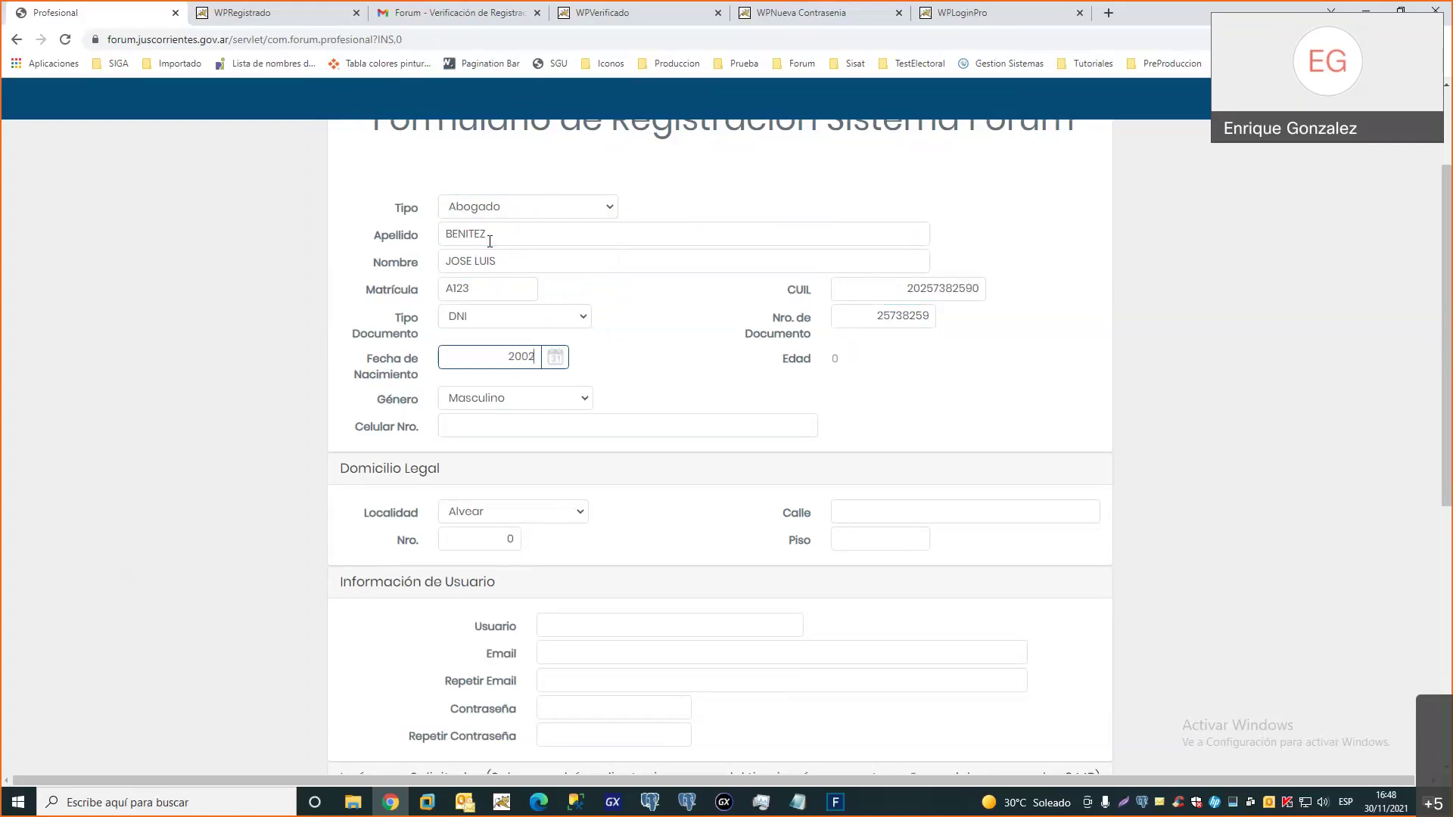
pyautogui.write('/1977')
pyautogui.press('Tab')
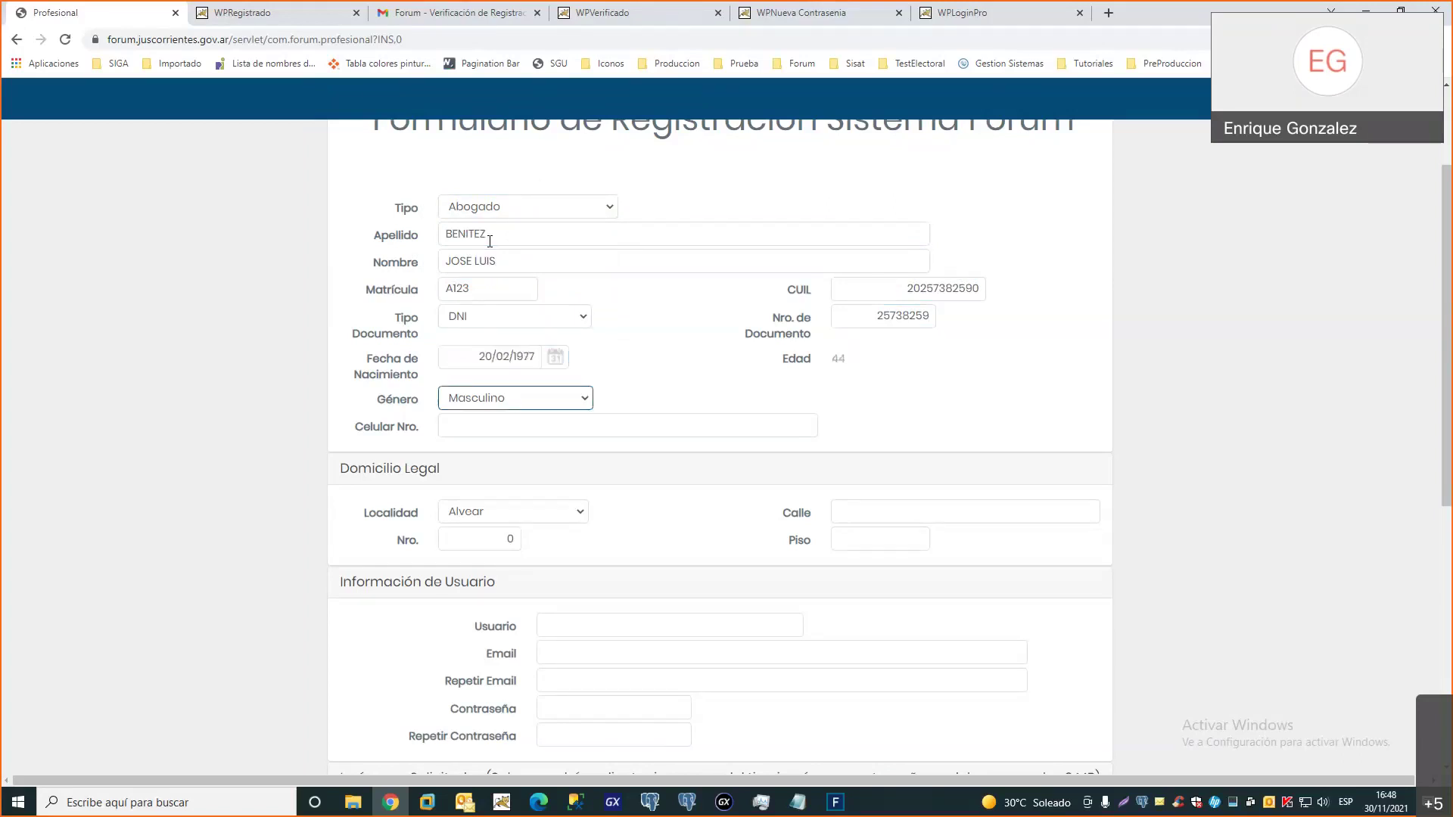
pyautogui.press('Tab')
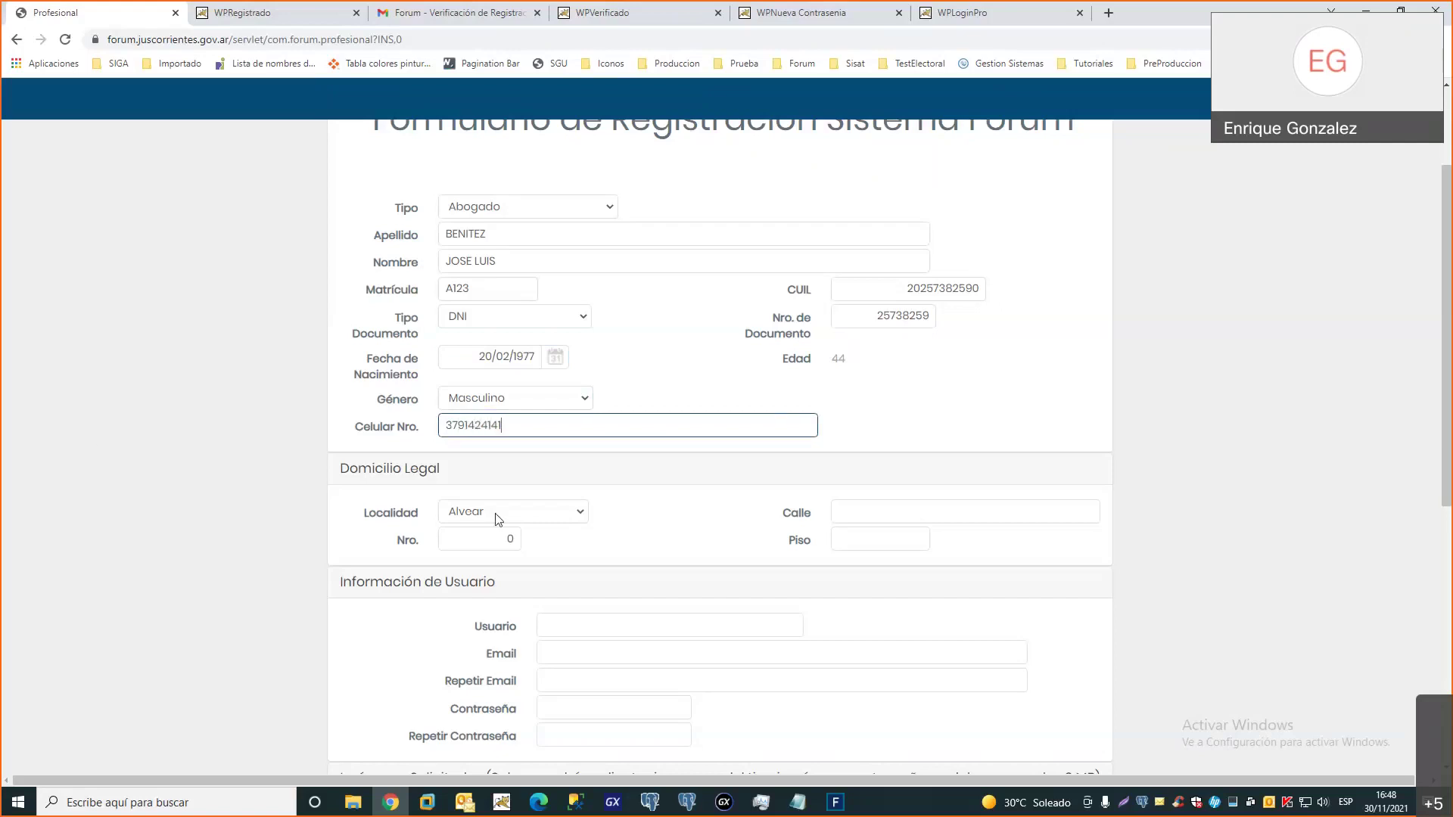
# Set the legal address locality to Corrientes (Capital) and fill street, number and floor
pyautogui.click(495, 519)
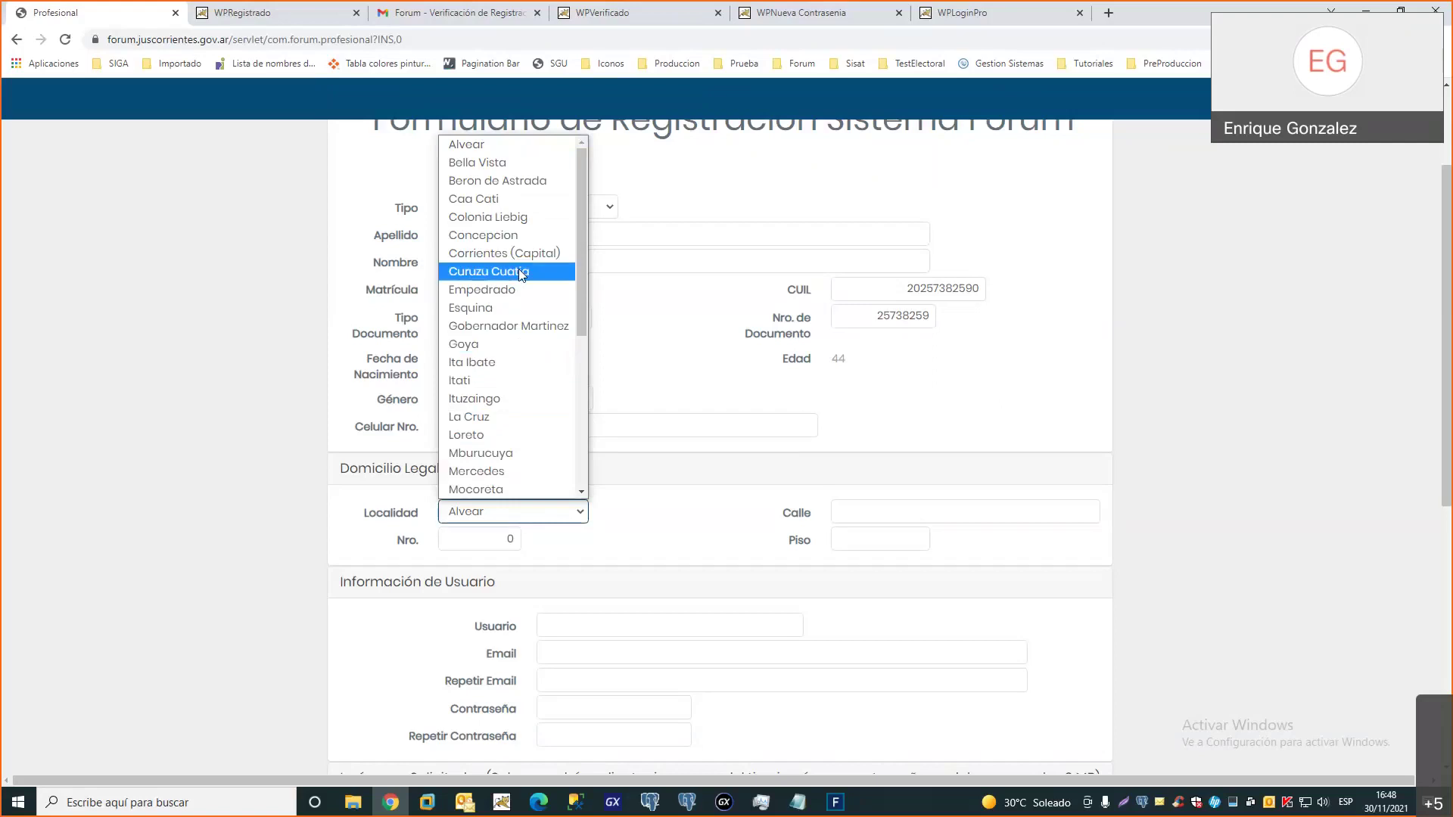
pyautogui.click(492, 255)
pyautogui.click(885, 513)
pyautogui.write('sAN lUIS')
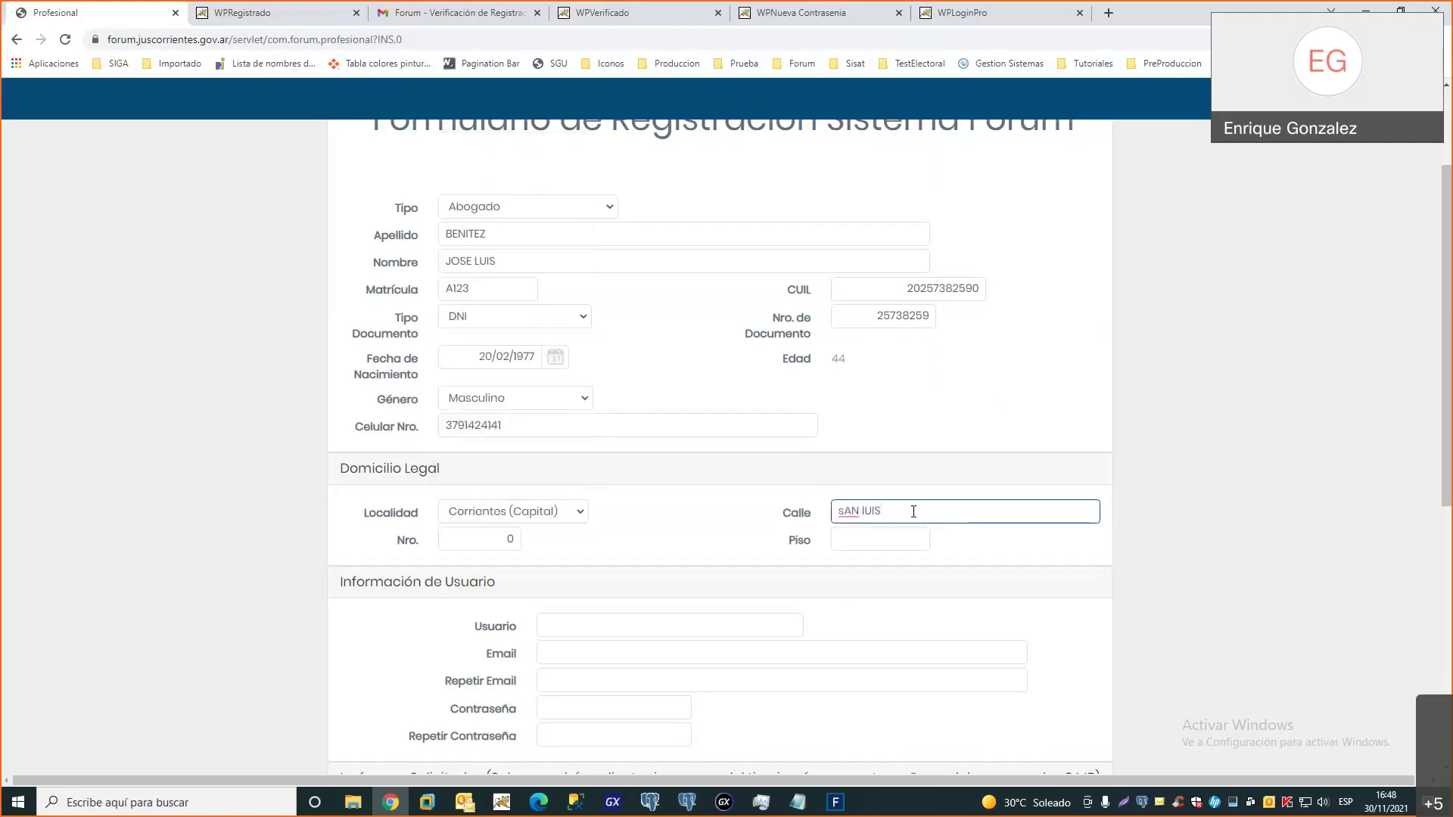
pyautogui.hotkey('ctrl', 'a')
pyautogui.write('San Luis')
pyautogui.click(484, 542)
pyautogui.write('123')
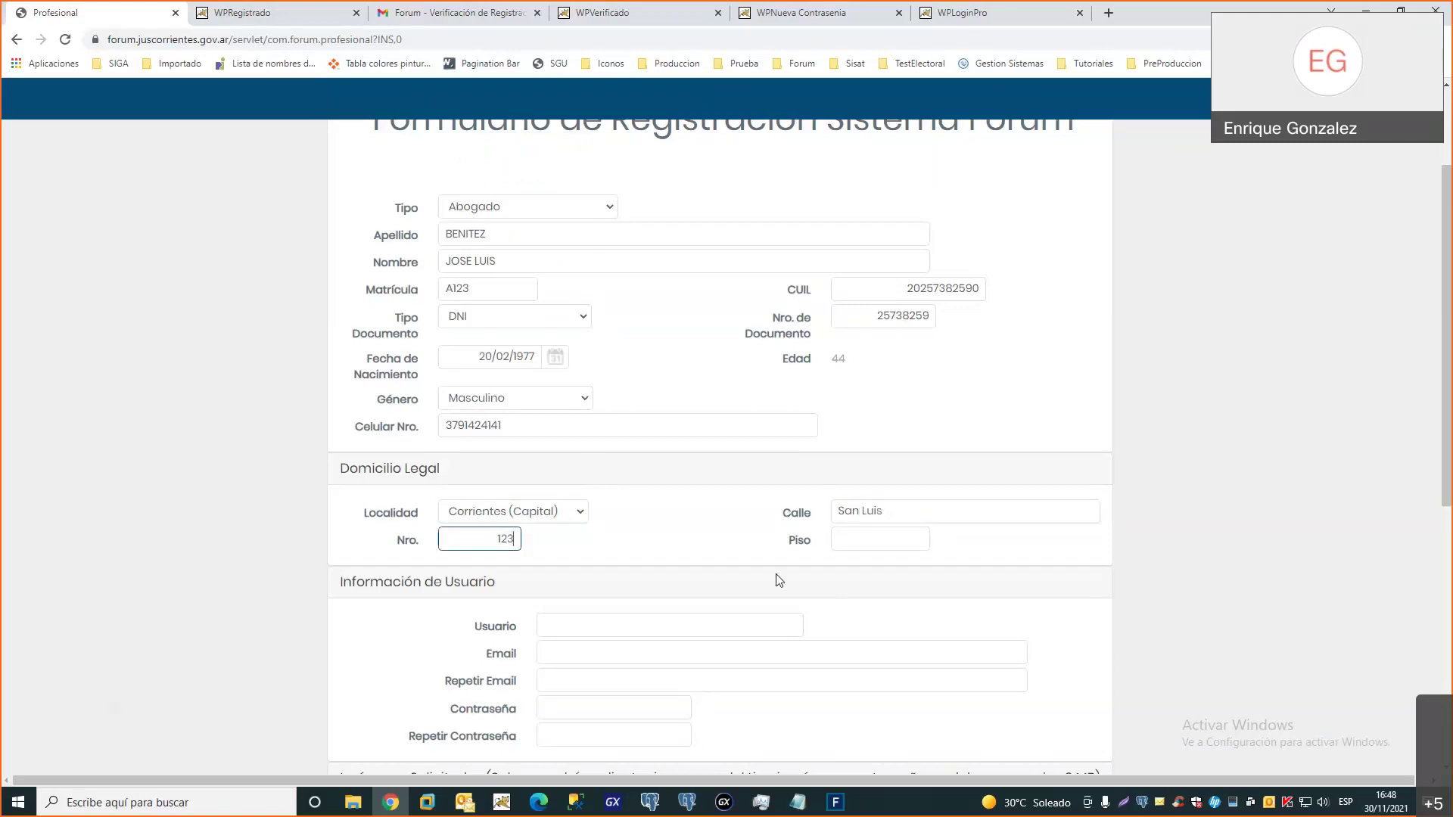
pyautogui.click(879, 541)
pyautogui.write('1')
pyautogui.scroll(-1, 638, 576)
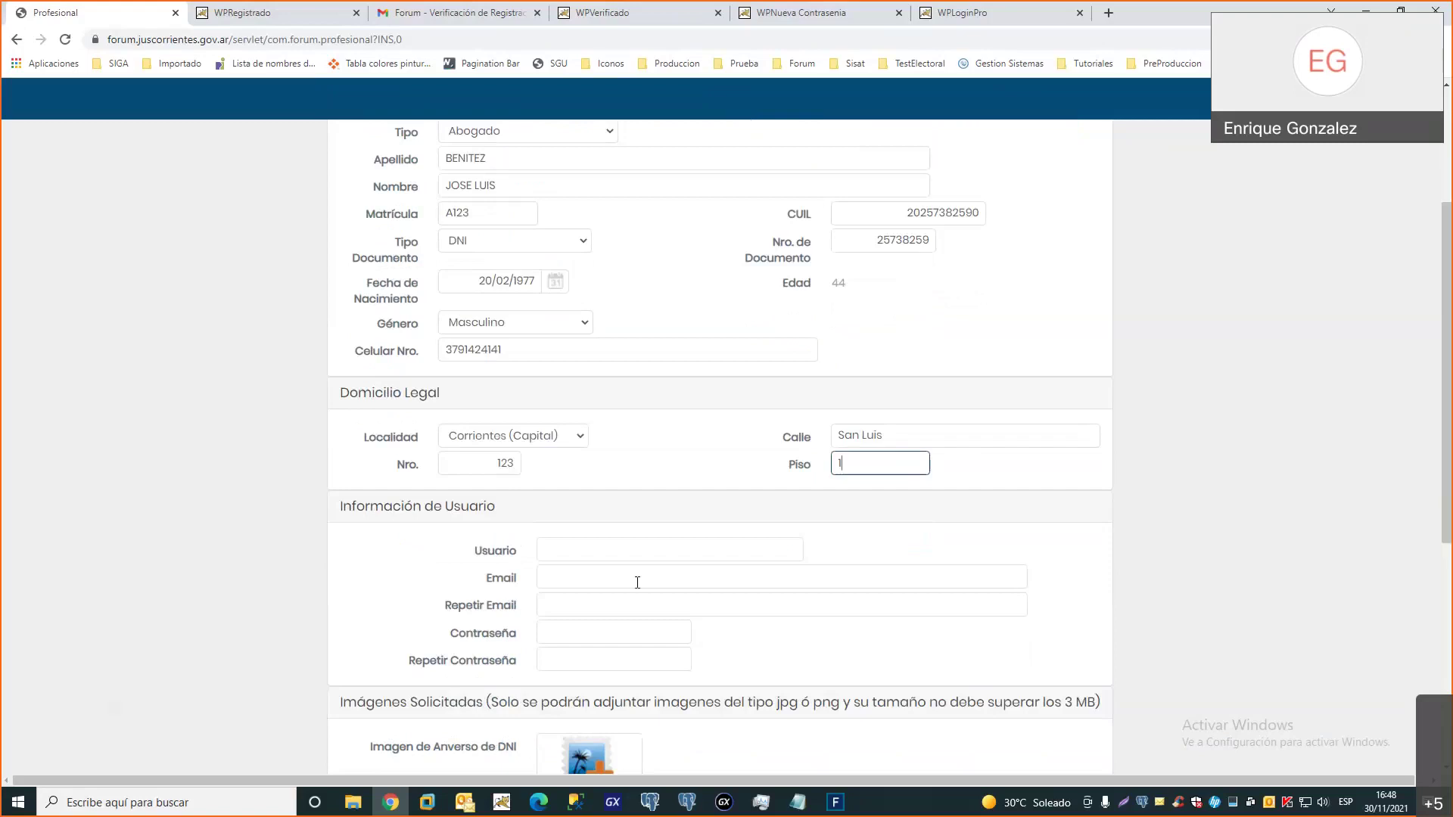
pyautogui.scroll(-1, 629, 548)
pyautogui.click(559, 466)
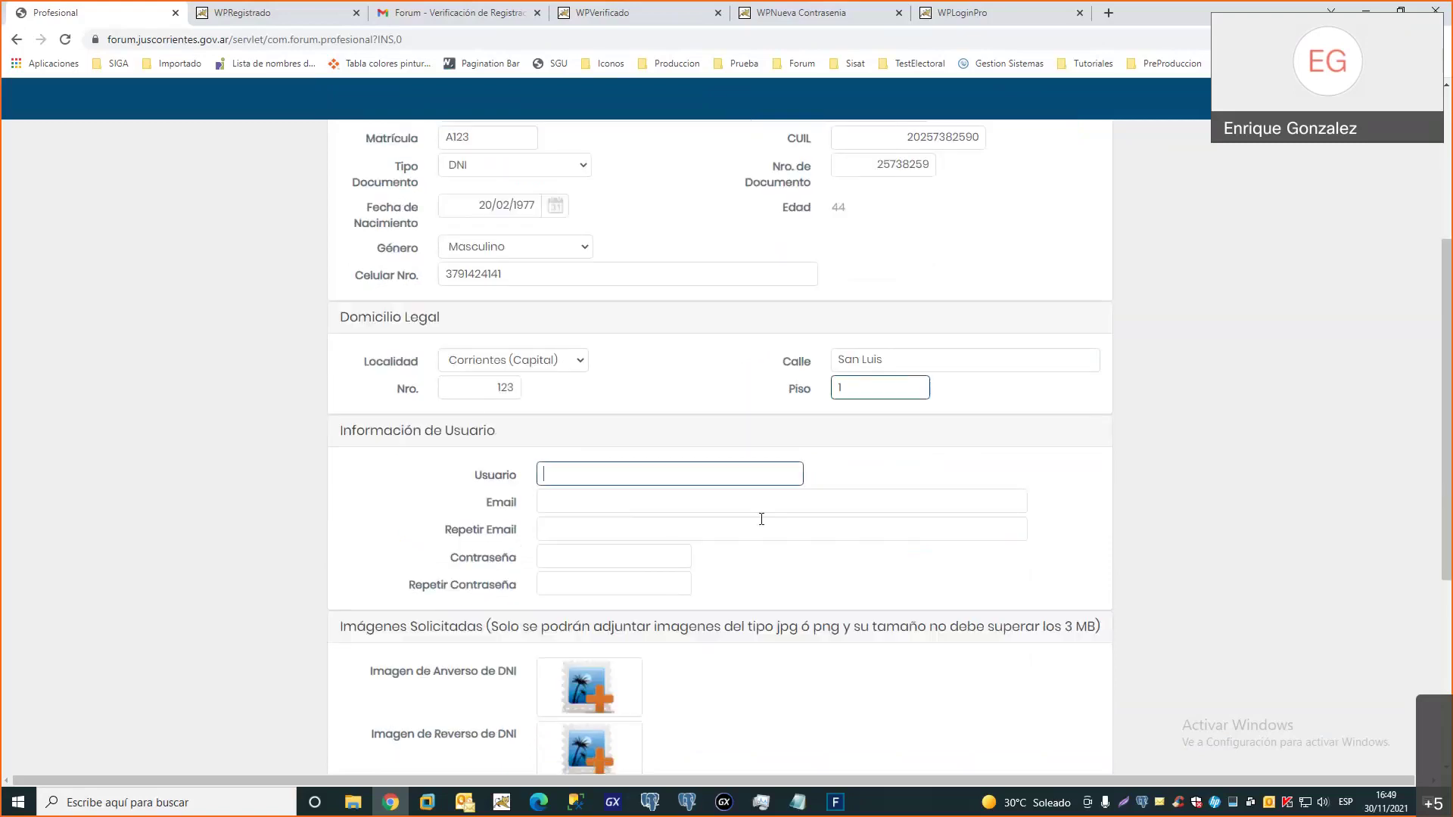
# Enter the username and the professional's e-mail, pasting it into Repetir Email
pyautogui.scroll(-1, 901, 480)
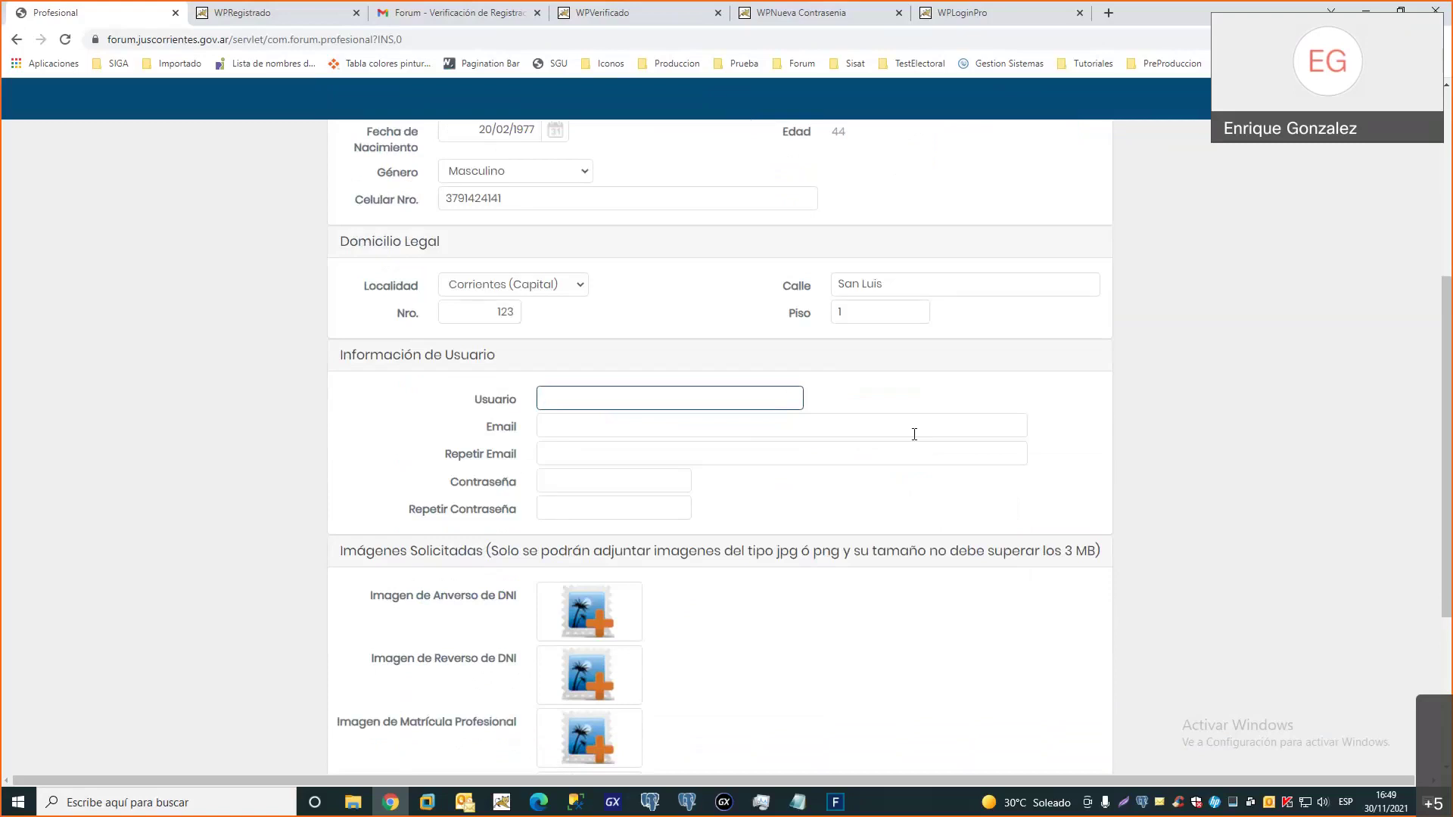
pyautogui.write('oag128')
pyautogui.click(914, 434)
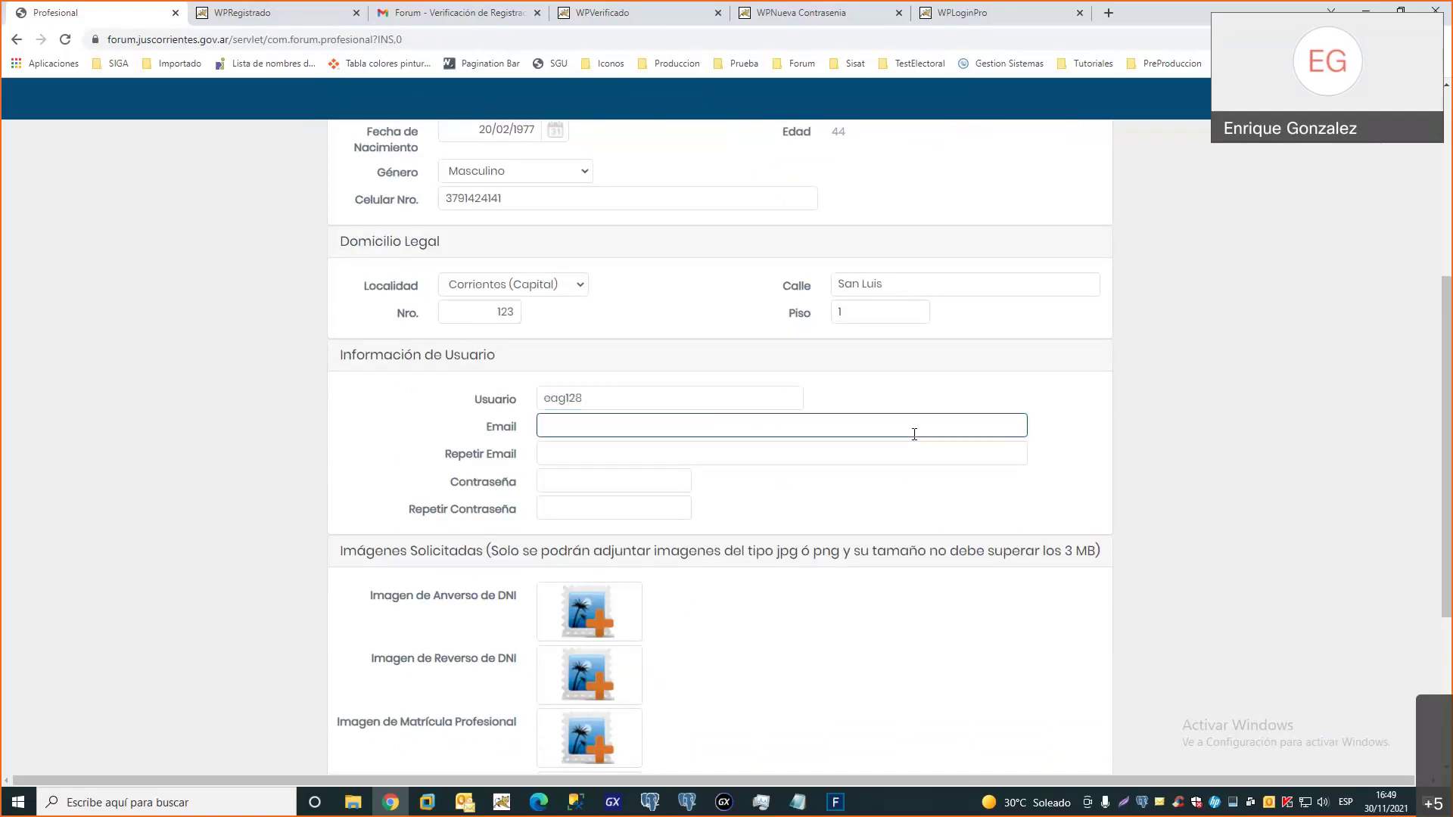
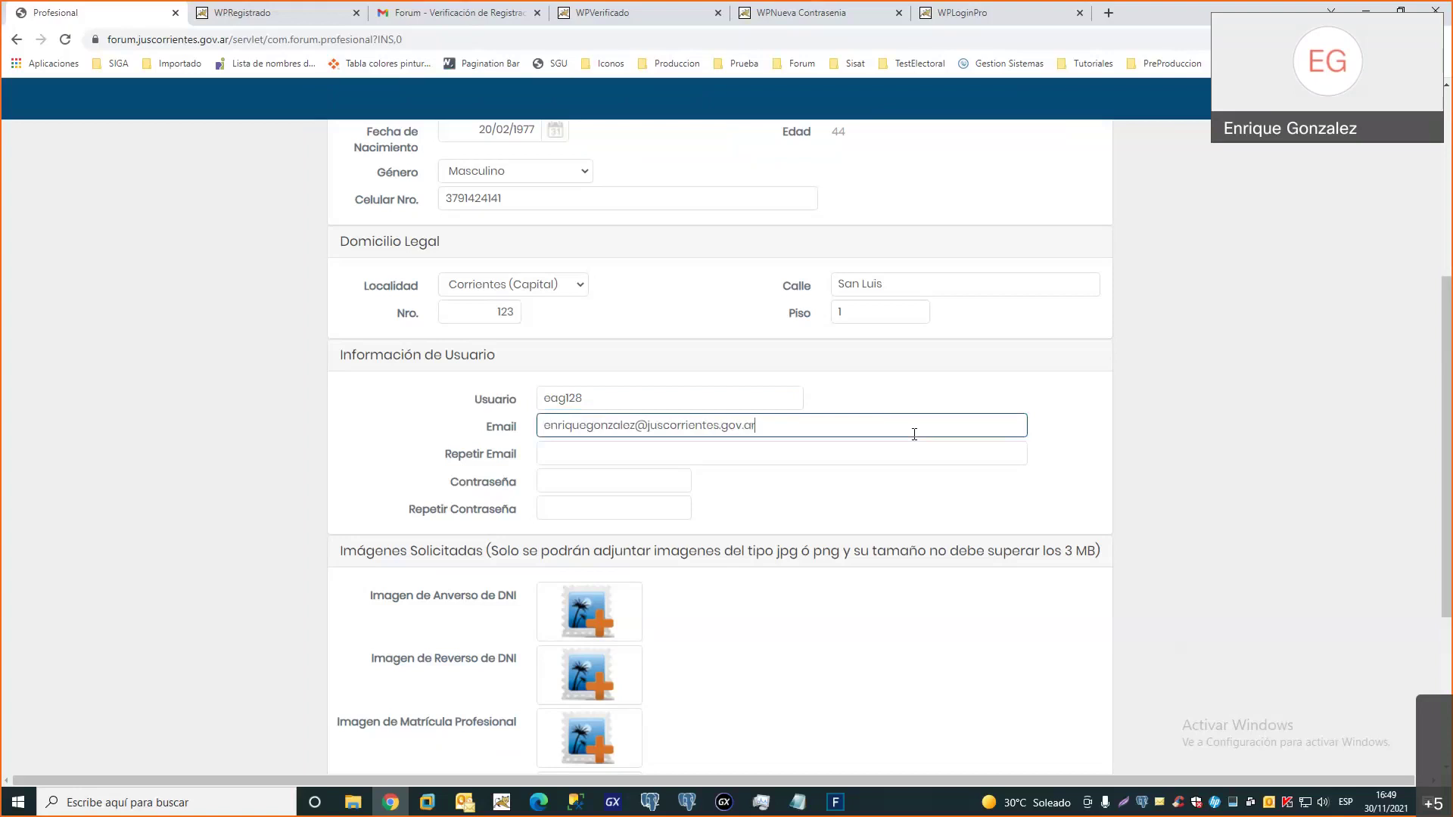
pyautogui.moveTo(775, 430); pyautogui.dragTo(539, 429)
pyautogui.hotkey('ctrl', 'c')
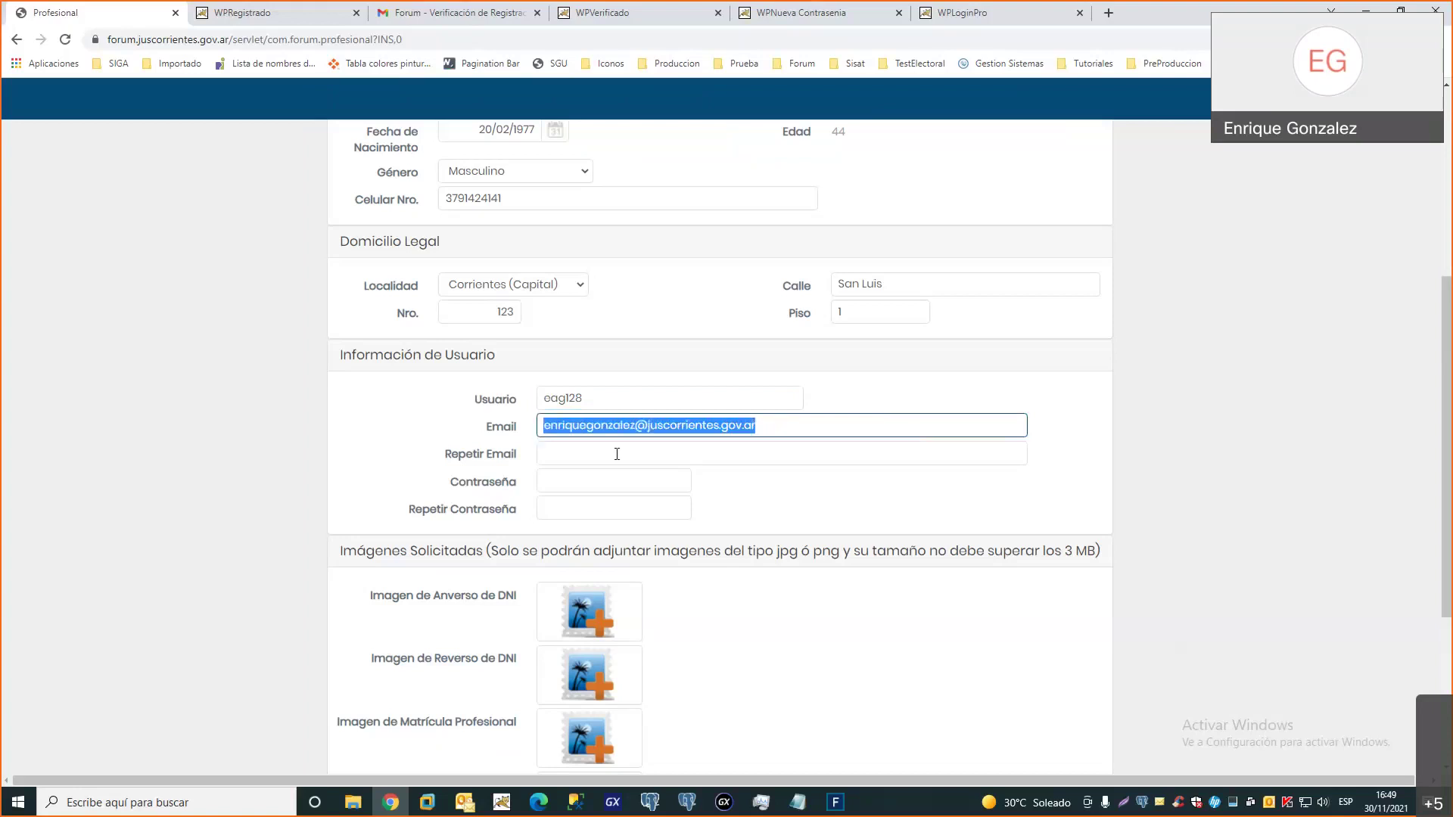
pyautogui.click(602, 458)
pyautogui.hotkey('ctrl', 'v')
# Type the account password in Contraseña and Repetir Contraseña
pyautogui.click(606, 482)
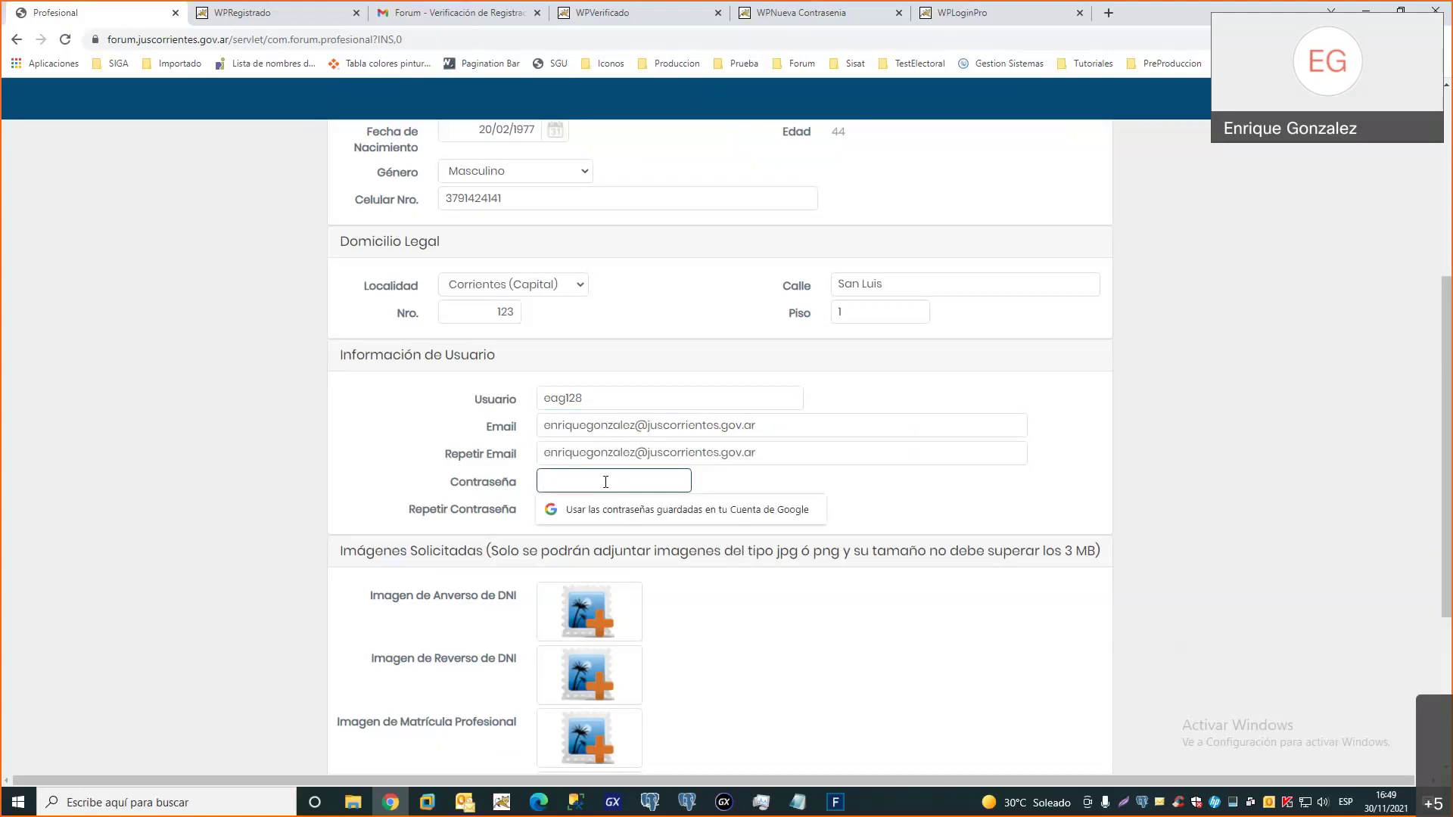
pyautogui.write('***************')
pyautogui.press('Tab')
pyautogui.write('***********')
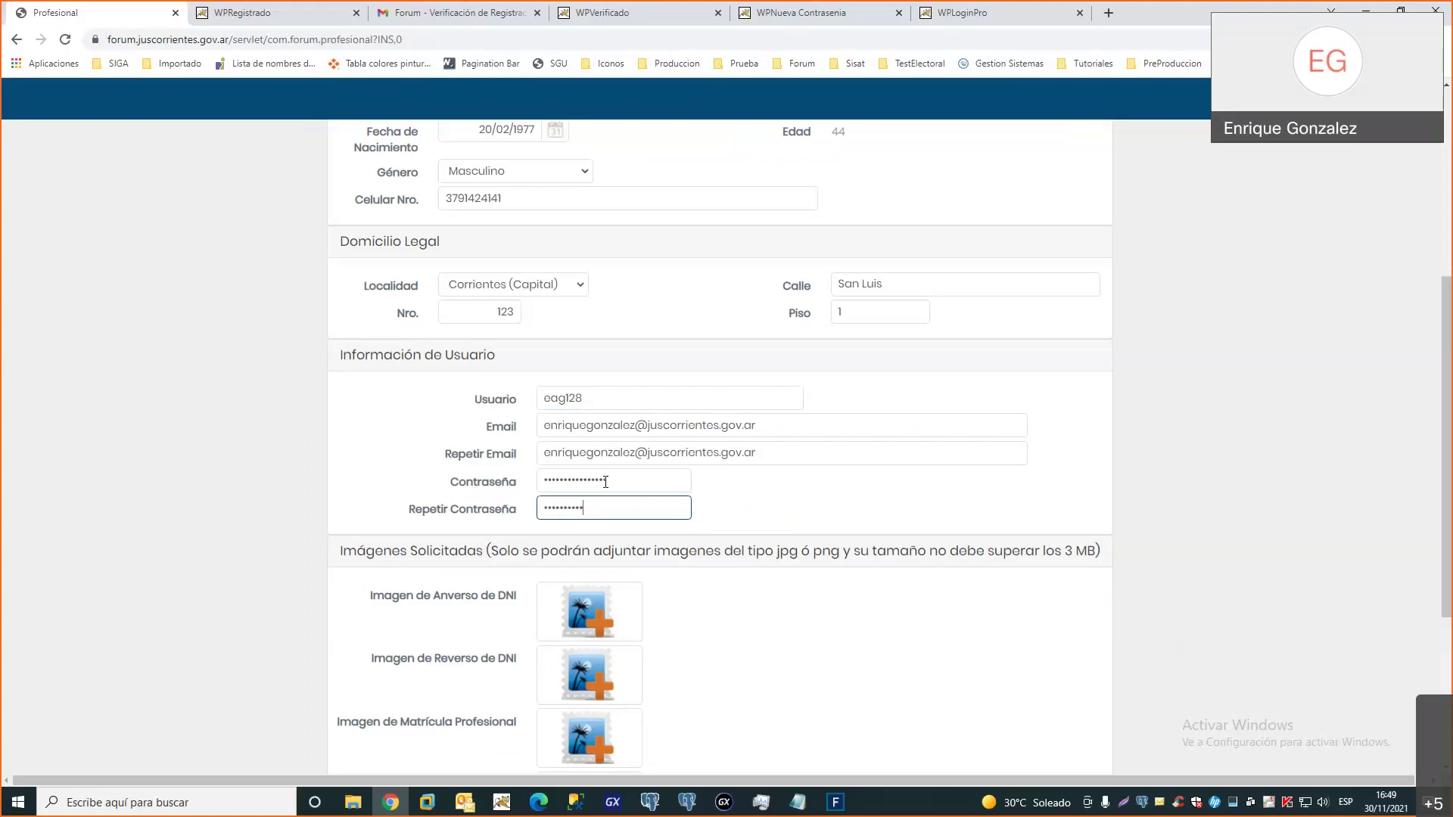
pyautogui.press('BackSpace')
pyautogui.press('BackSpace')
pyautogui.press('BackSpace')
pyautogui.press('BackSpace')
pyautogui.press('BackSpace')
pyautogui.press('BackSpace')
pyautogui.press('BackSpace')
pyautogui.press('BackSpace')
pyautogui.press('BackSpace')
pyautogui.press('BackSpace')
pyautogui.press('BackSpace')
pyautogui.write('****************')
pyautogui.click(605, 482)
pyautogui.click(804, 503)
pyautogui.scroll(-2, 804, 503)
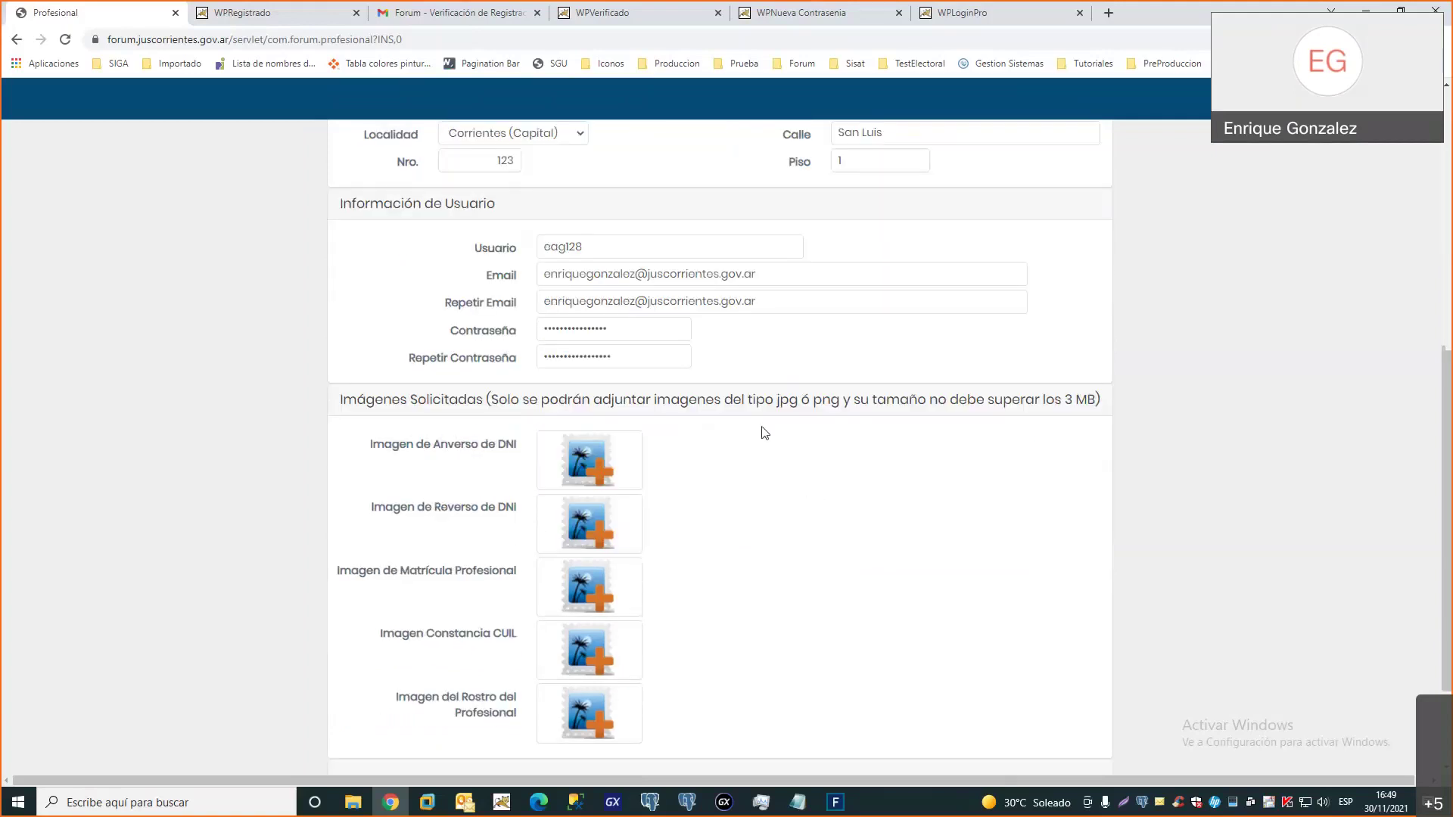
pyautogui.scroll(-1, 765, 433)
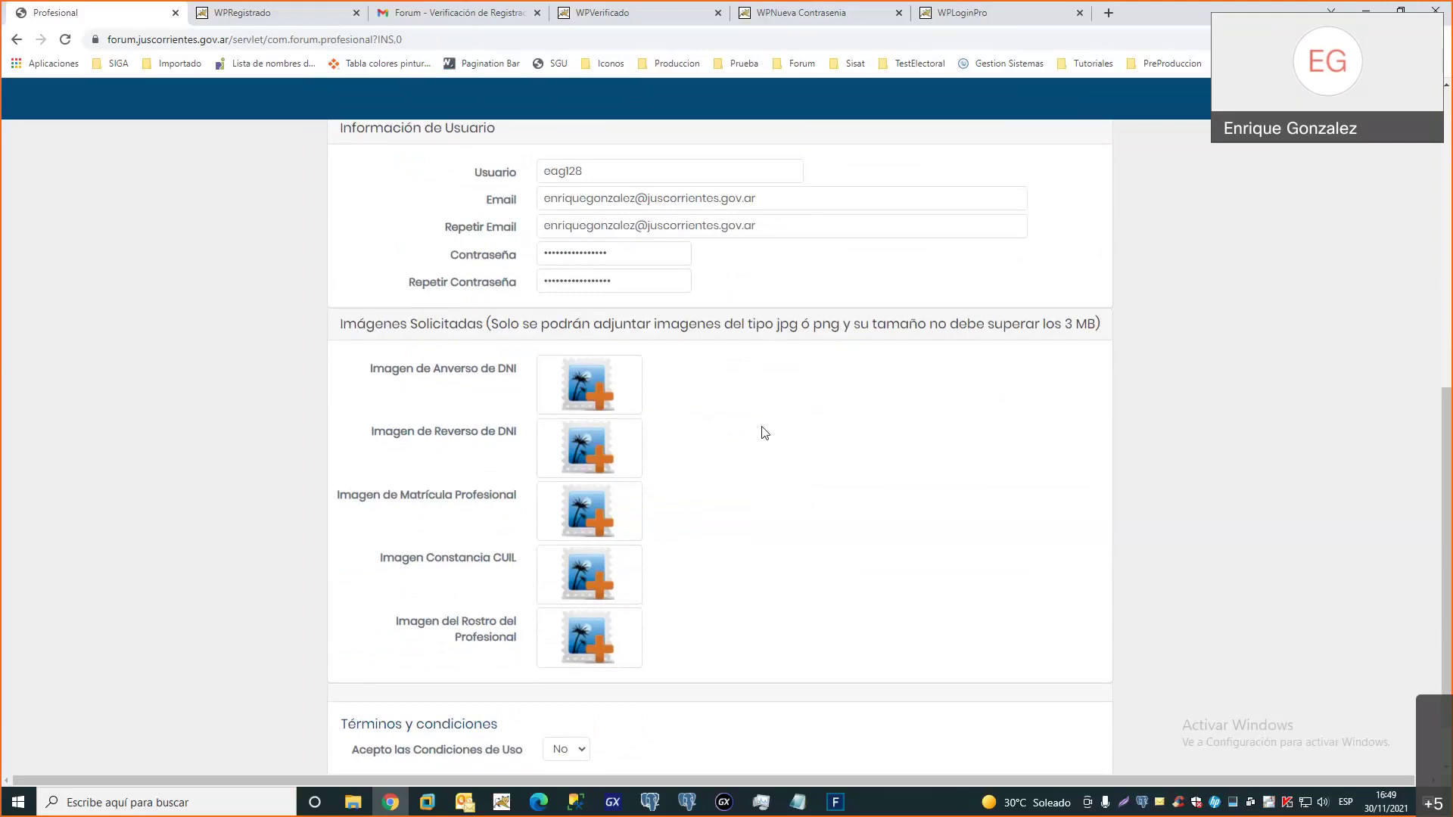
pyautogui.scroll(-1, 765, 433)
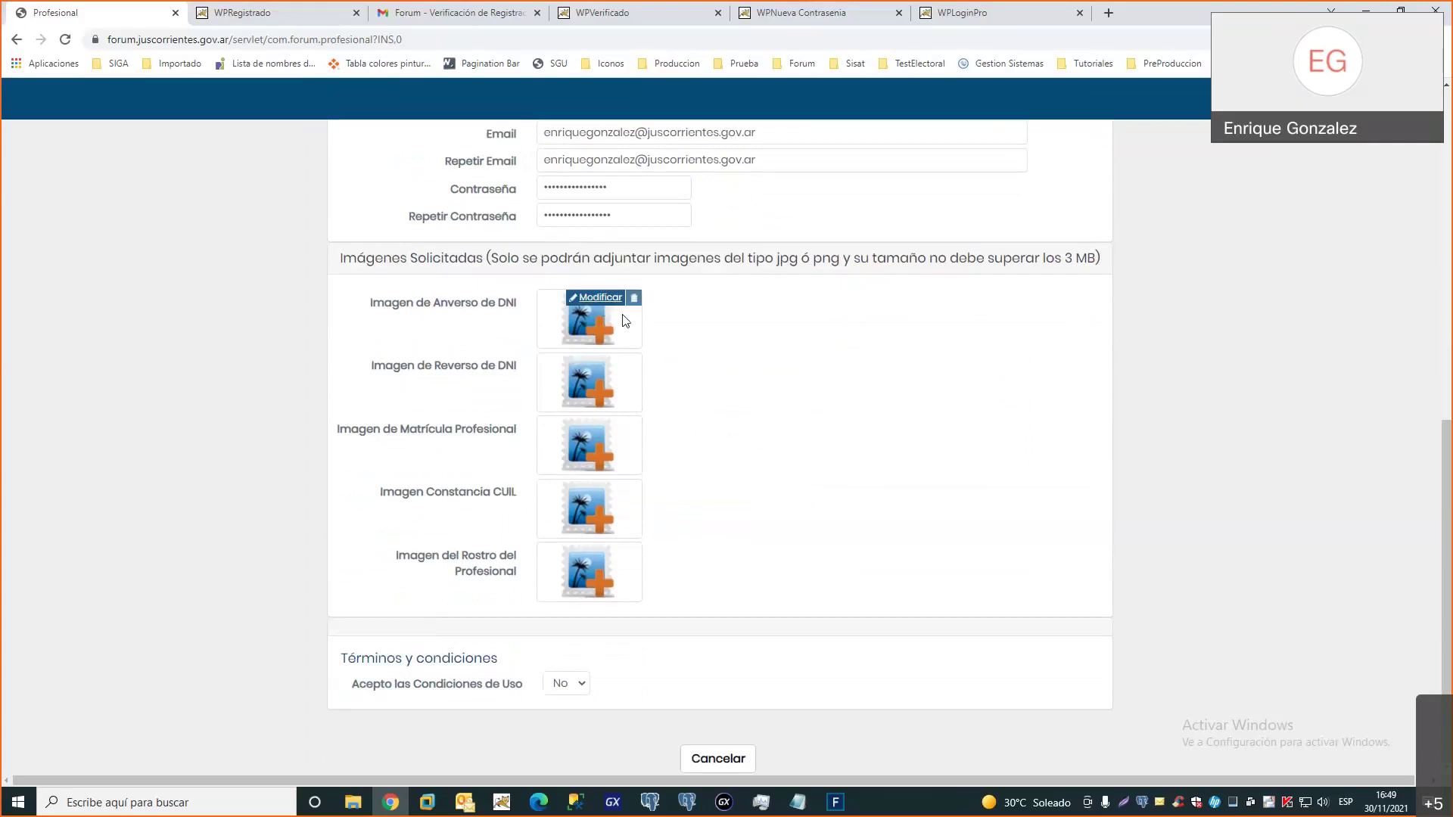
pyautogui.moveTo(601, 506)
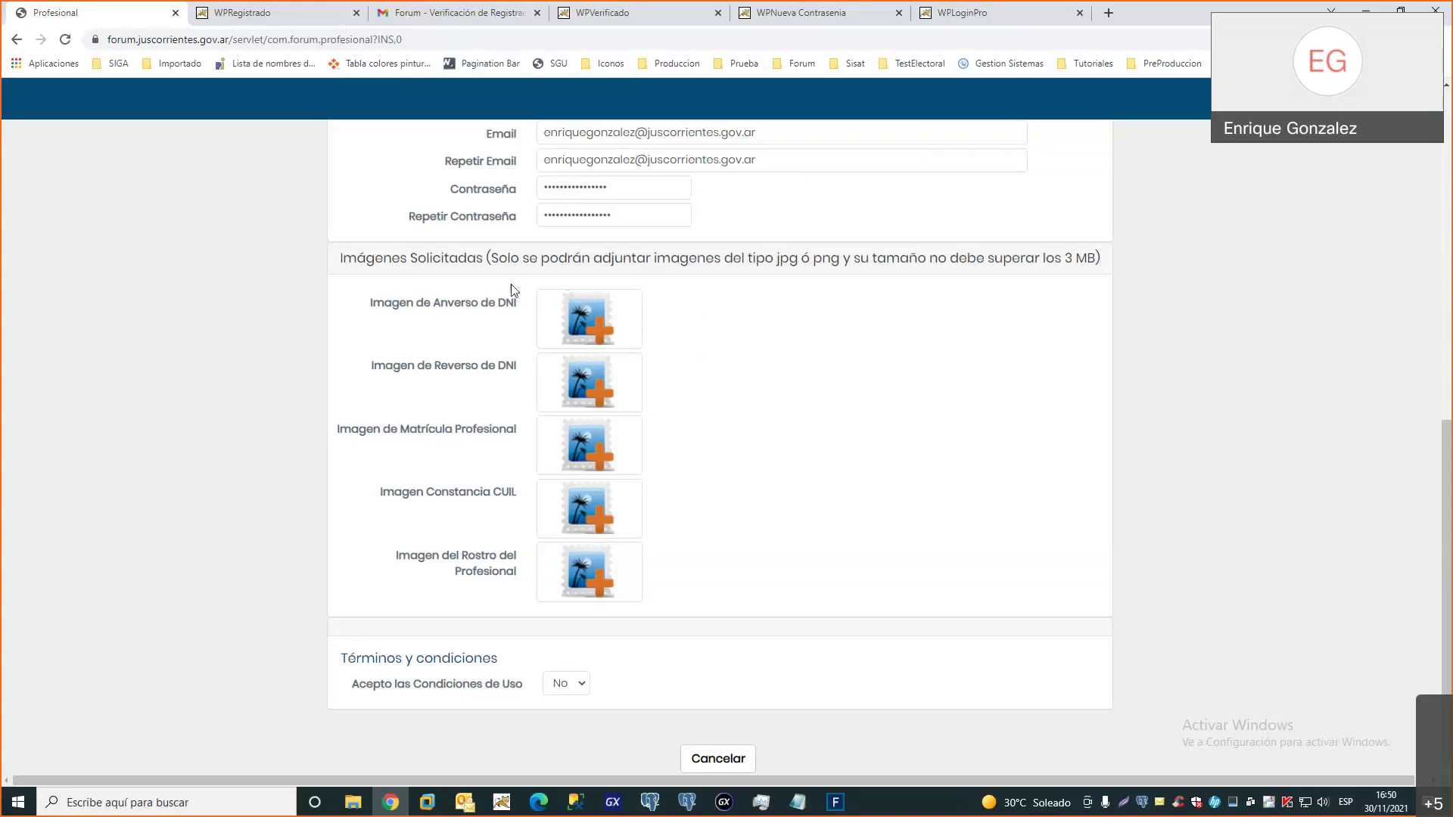
pyautogui.click(598, 299)
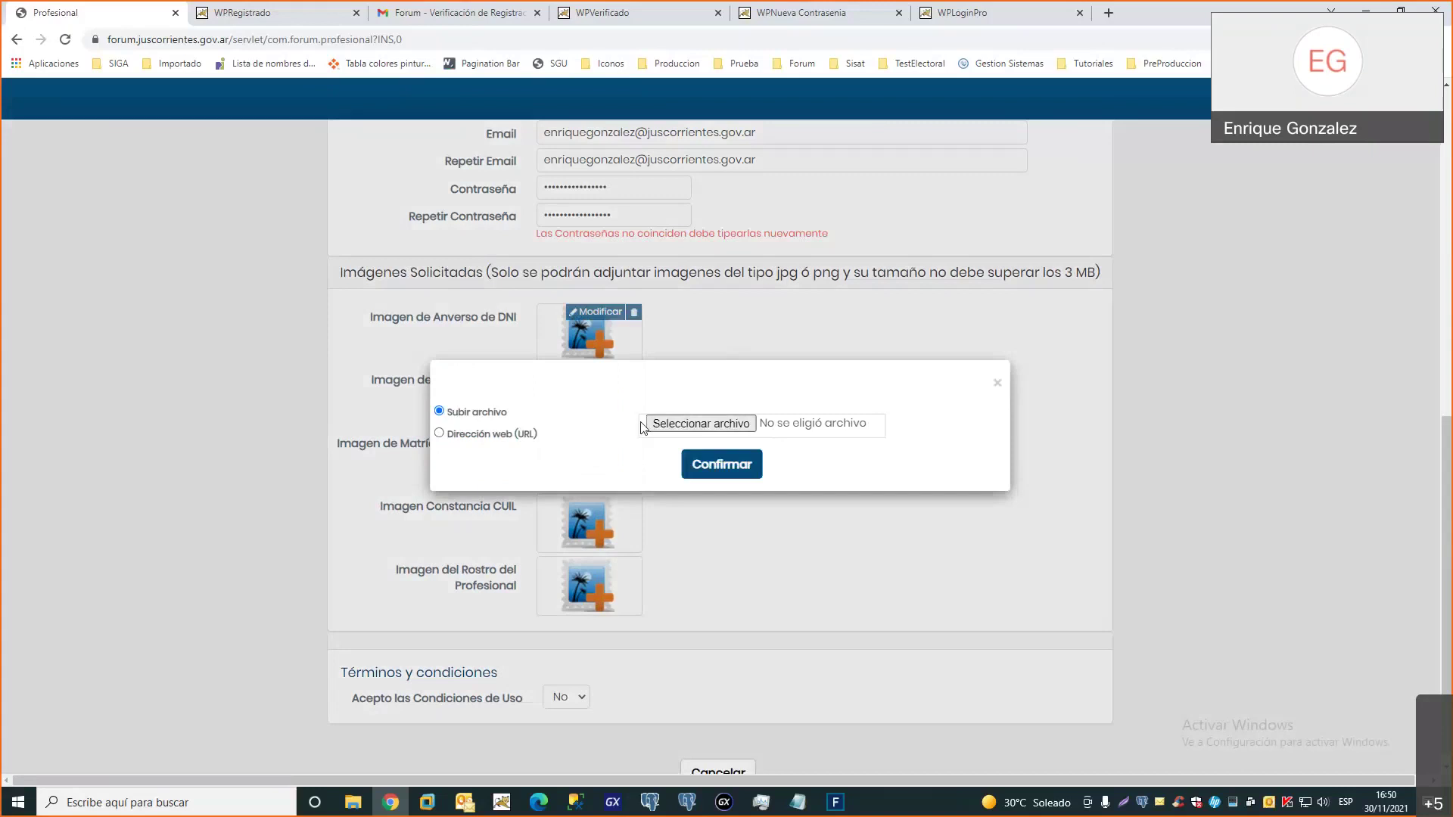
# Attach anversoDNI.jpg and reversoDNI.jpg as the DNI front and back images
pyautogui.click(709, 430)
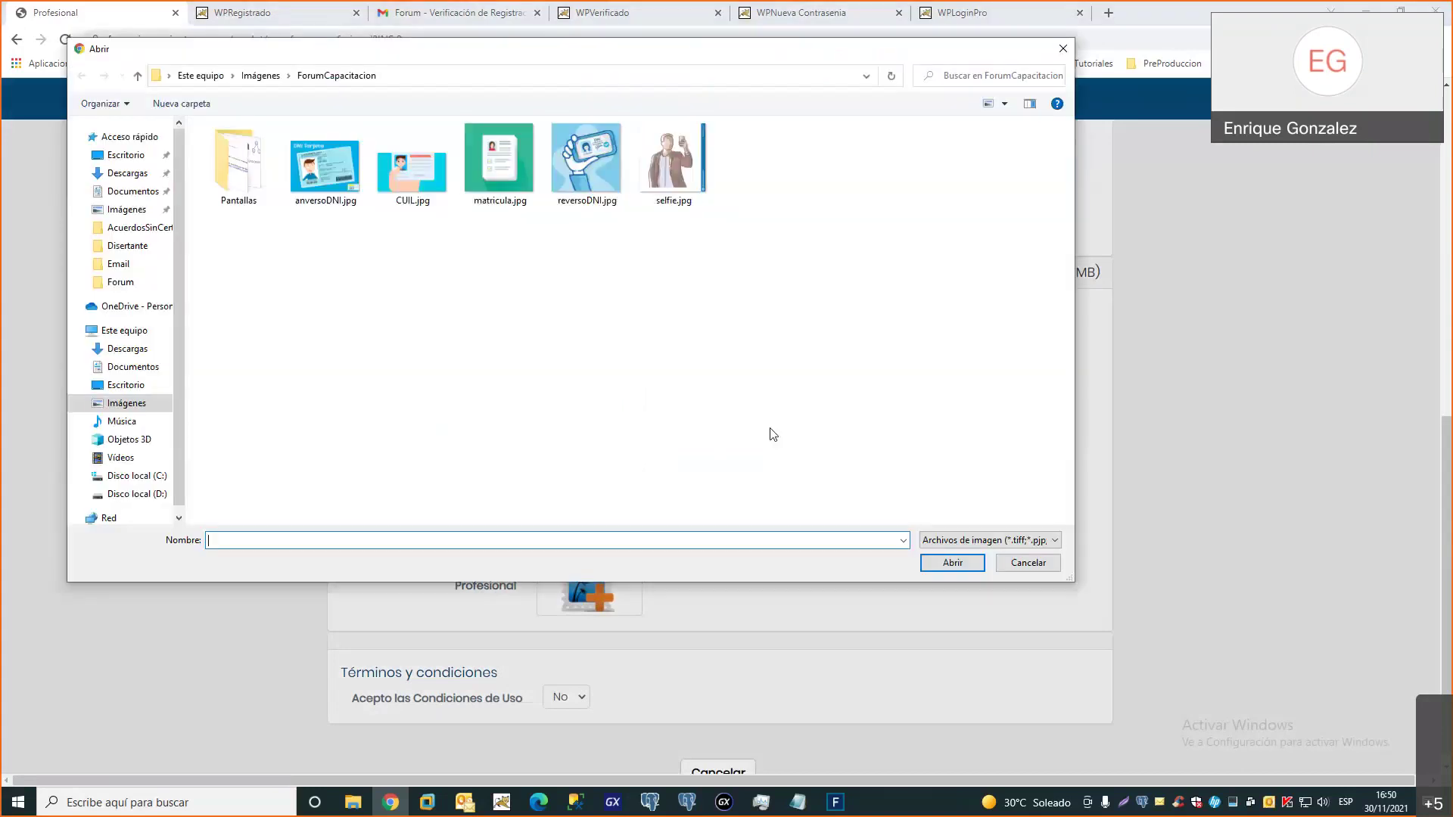
pyautogui.doubleClick(324, 179)
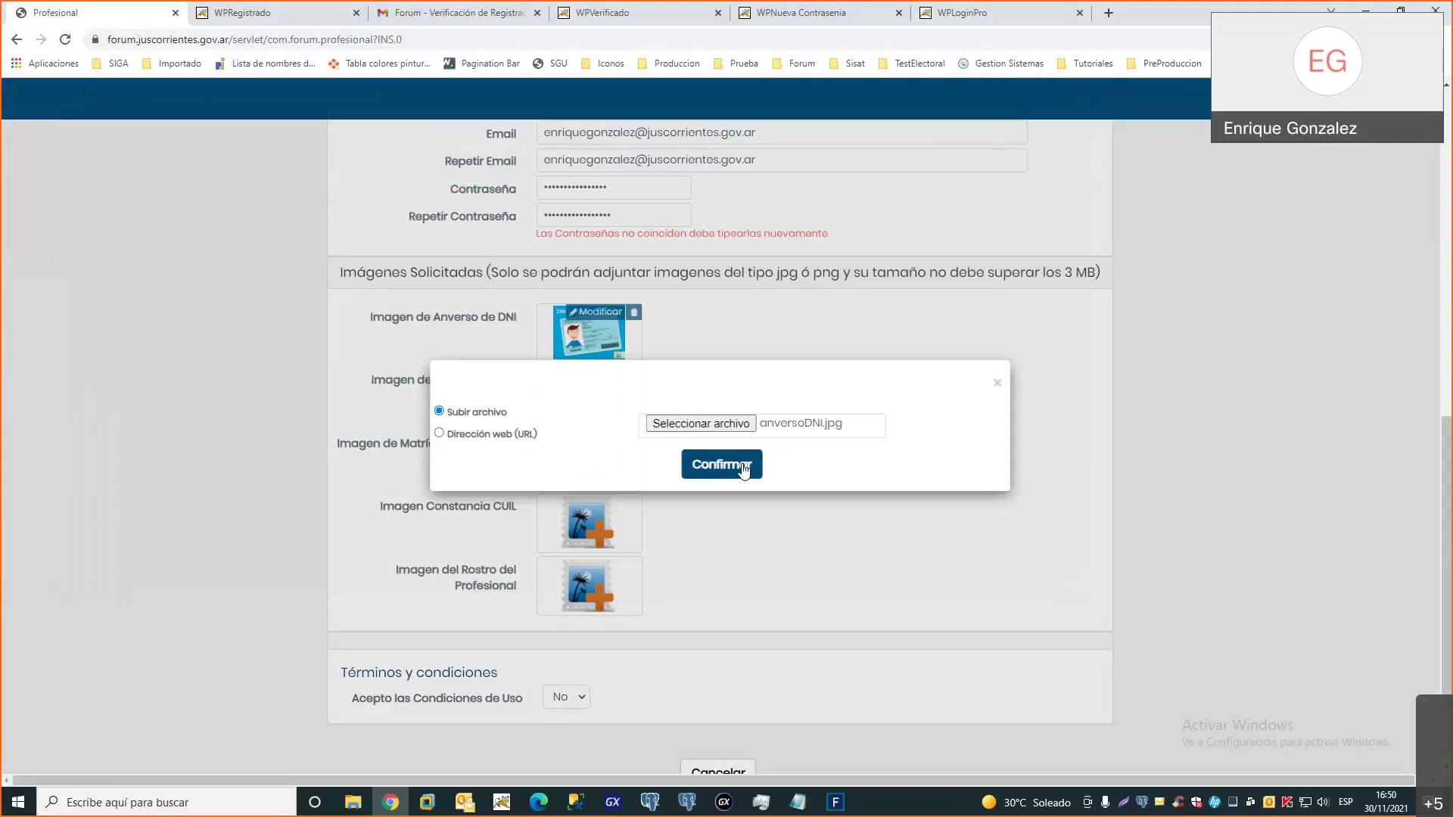
pyautogui.click(744, 466)
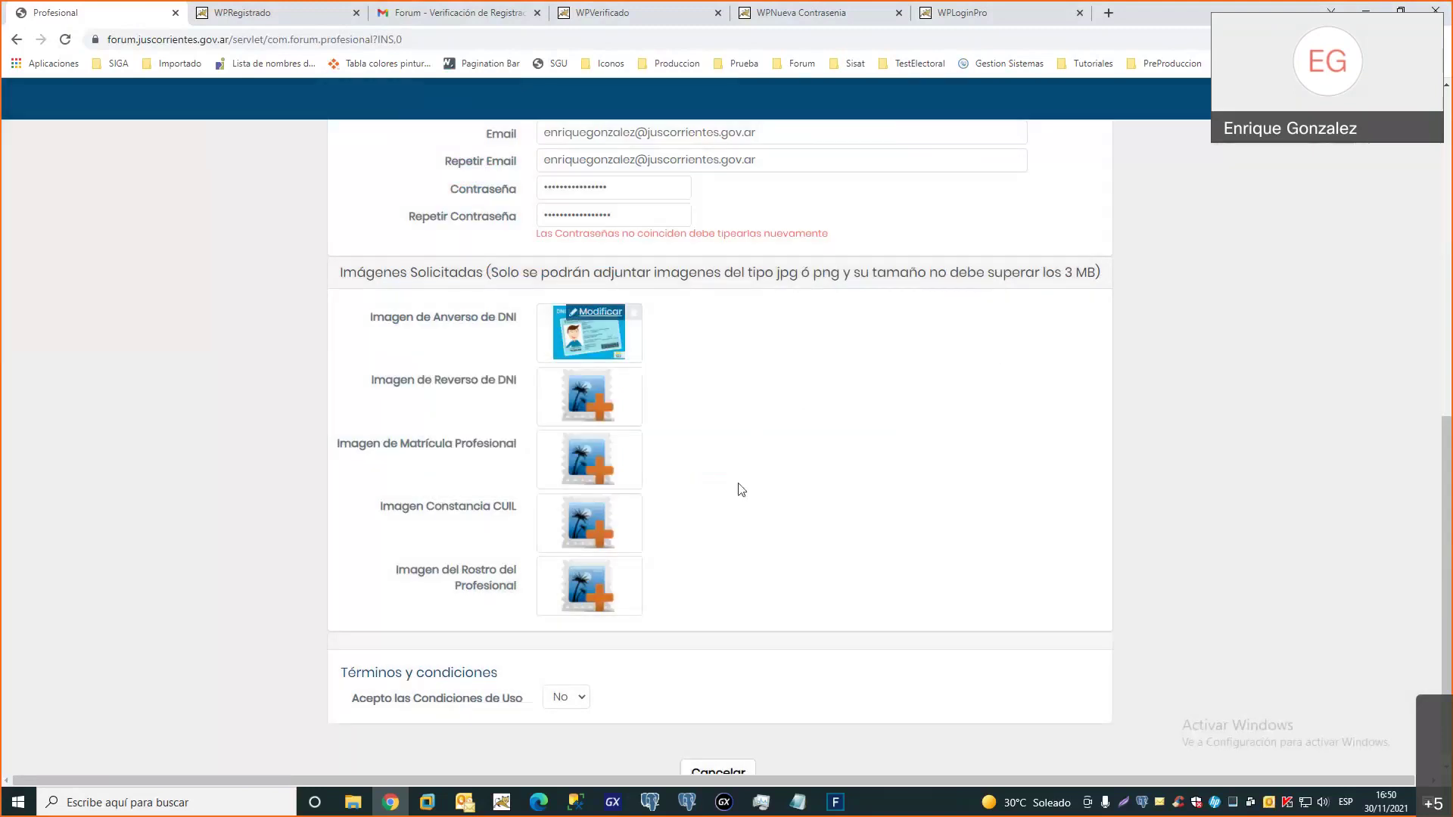
pyautogui.click(594, 376)
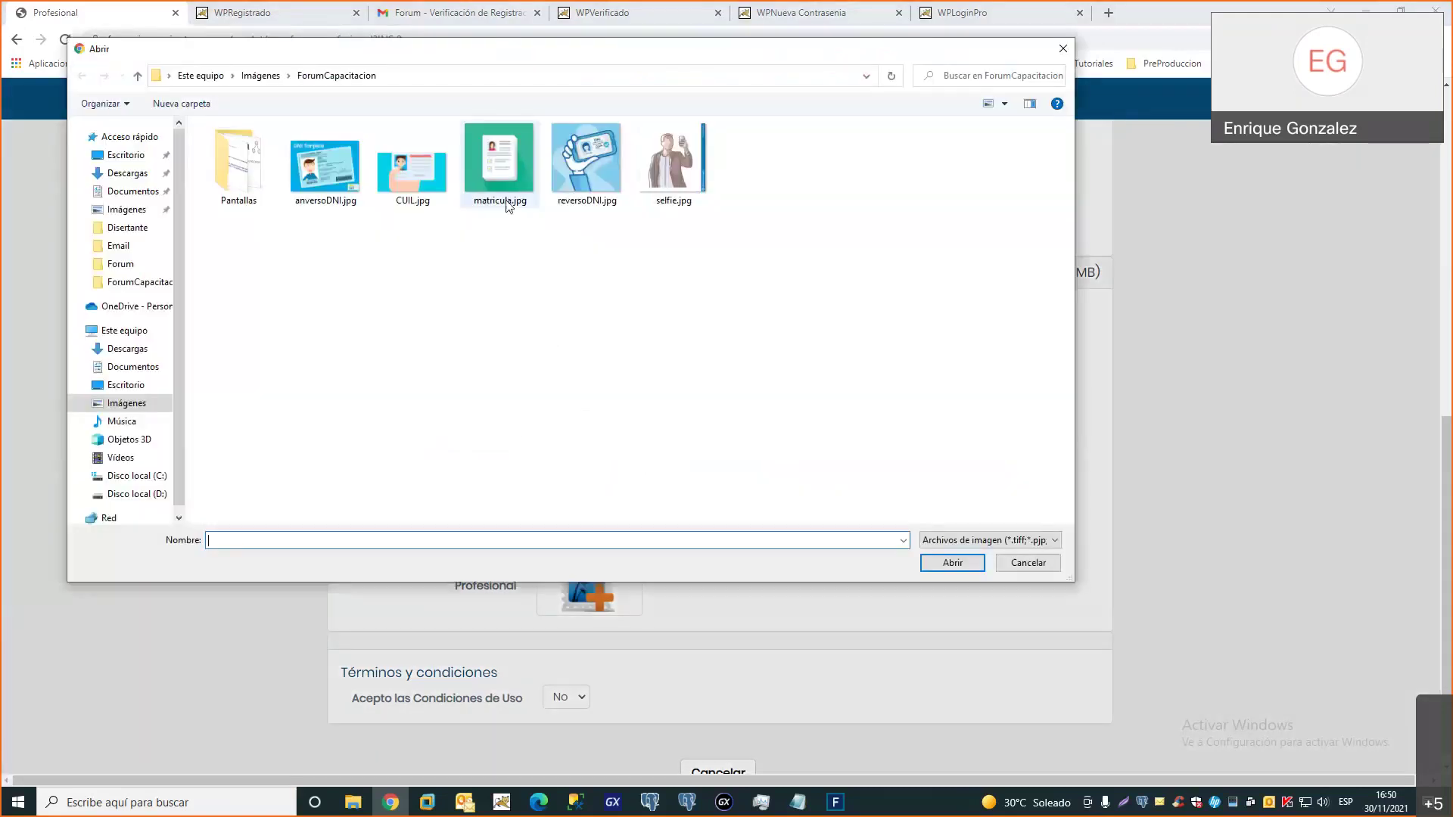
pyautogui.doubleClick(588, 161)
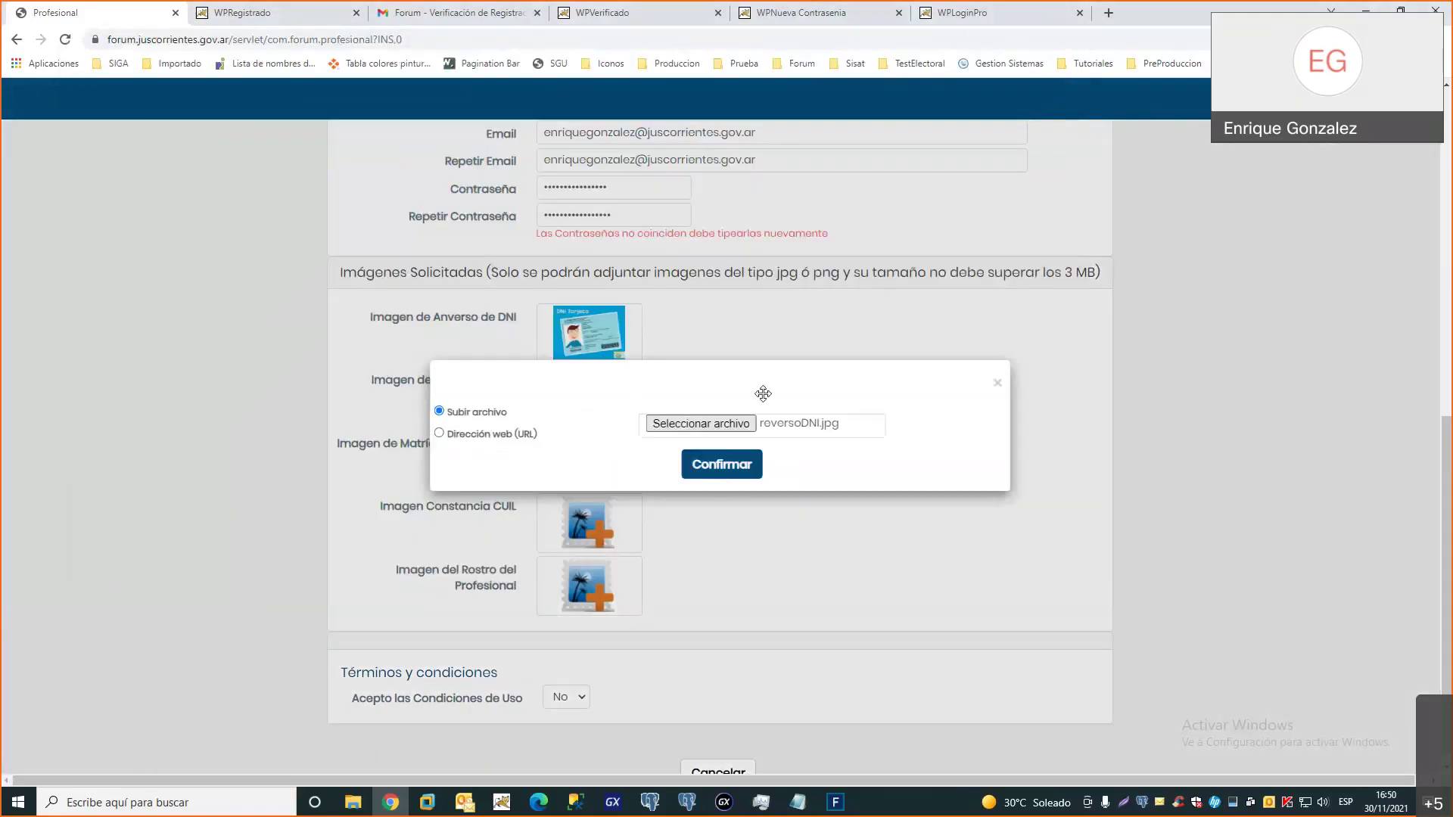
pyautogui.click(721, 464)
# Upload CUIL.jpg and matricula.jpg into the Matrícula and Constancia CUIL slots
pyautogui.click(588, 457)
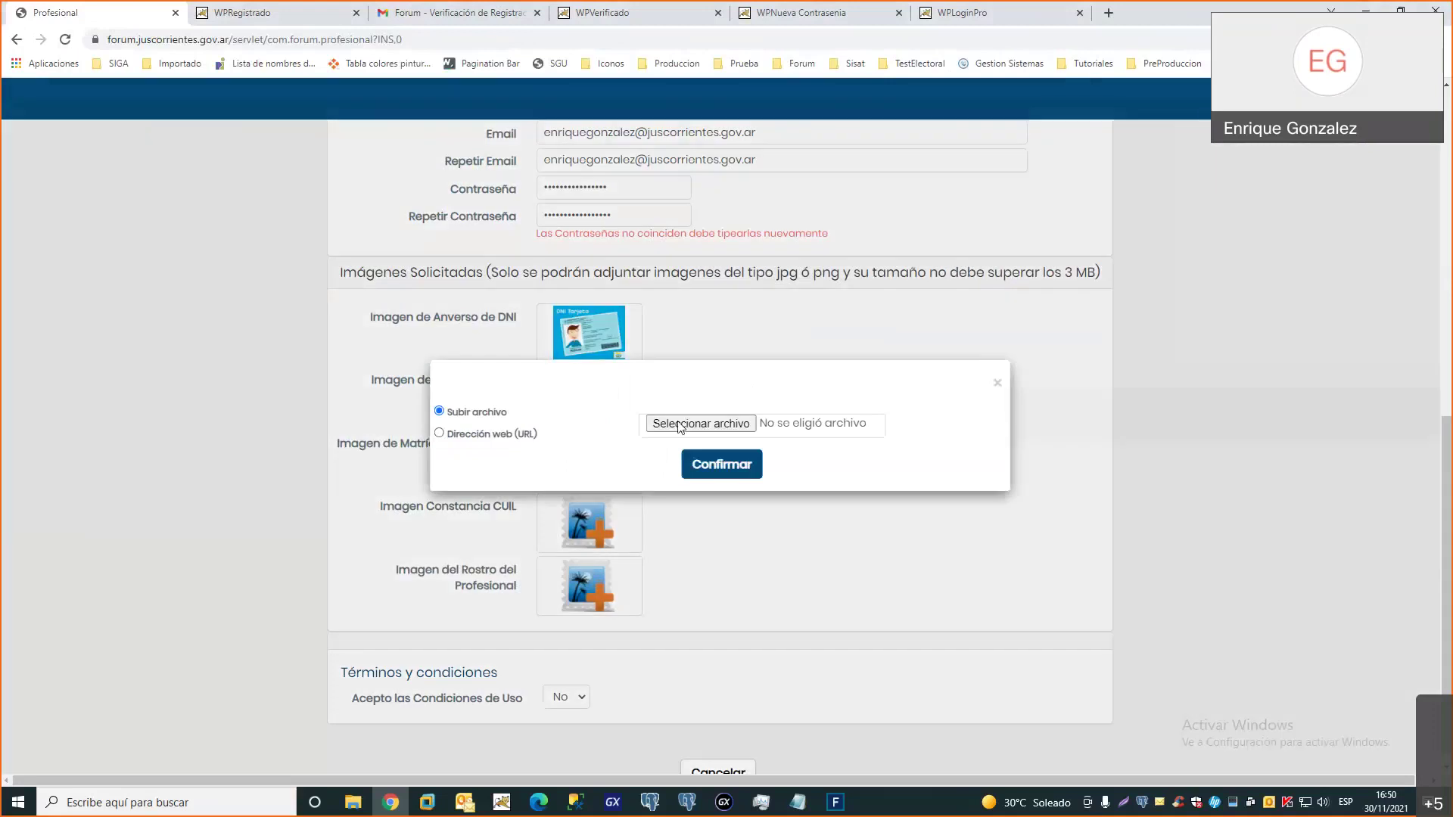
pyautogui.click(680, 424)
pyautogui.doubleClick(416, 180)
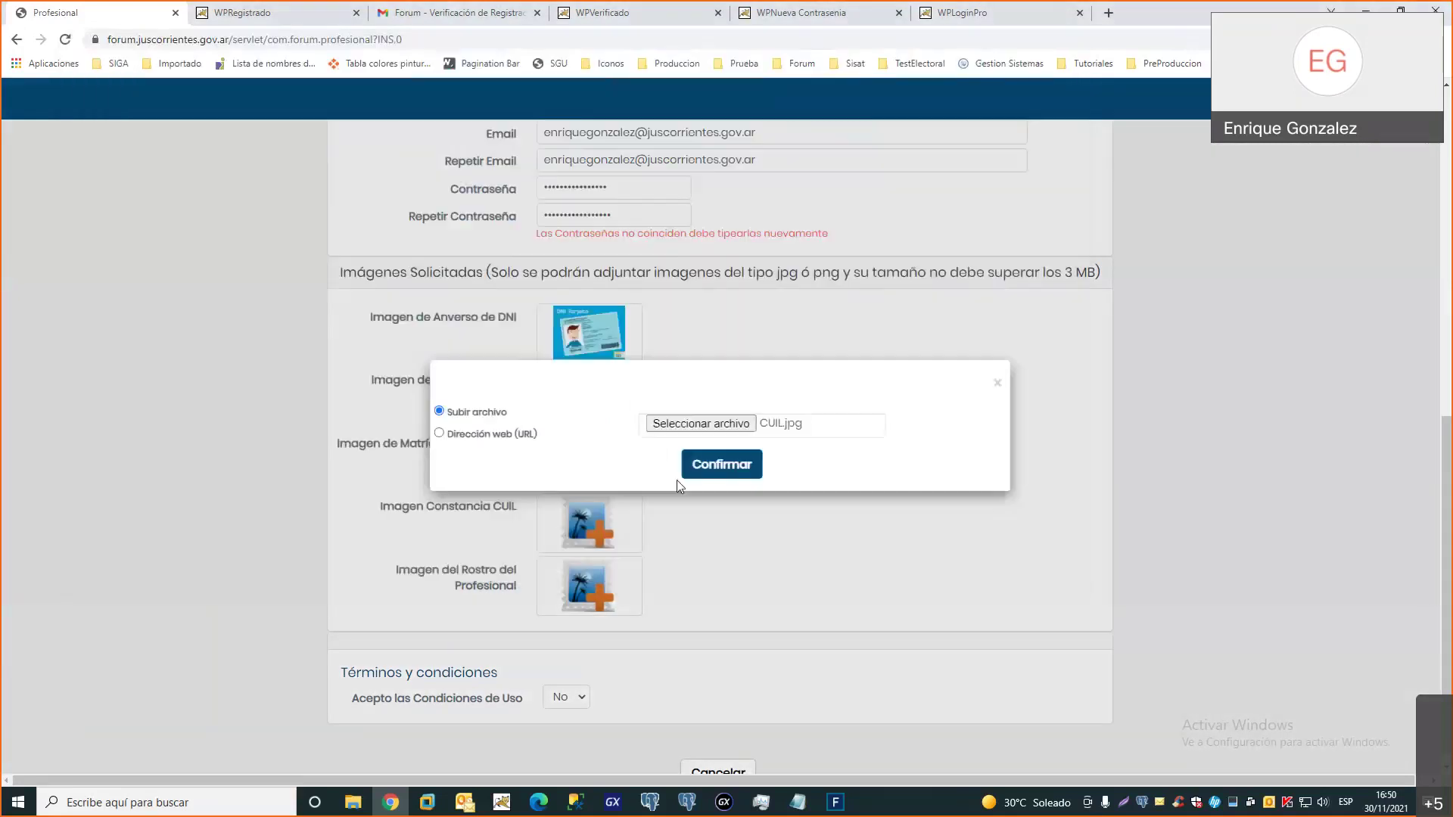
pyautogui.click(697, 466)
pyautogui.click(606, 518)
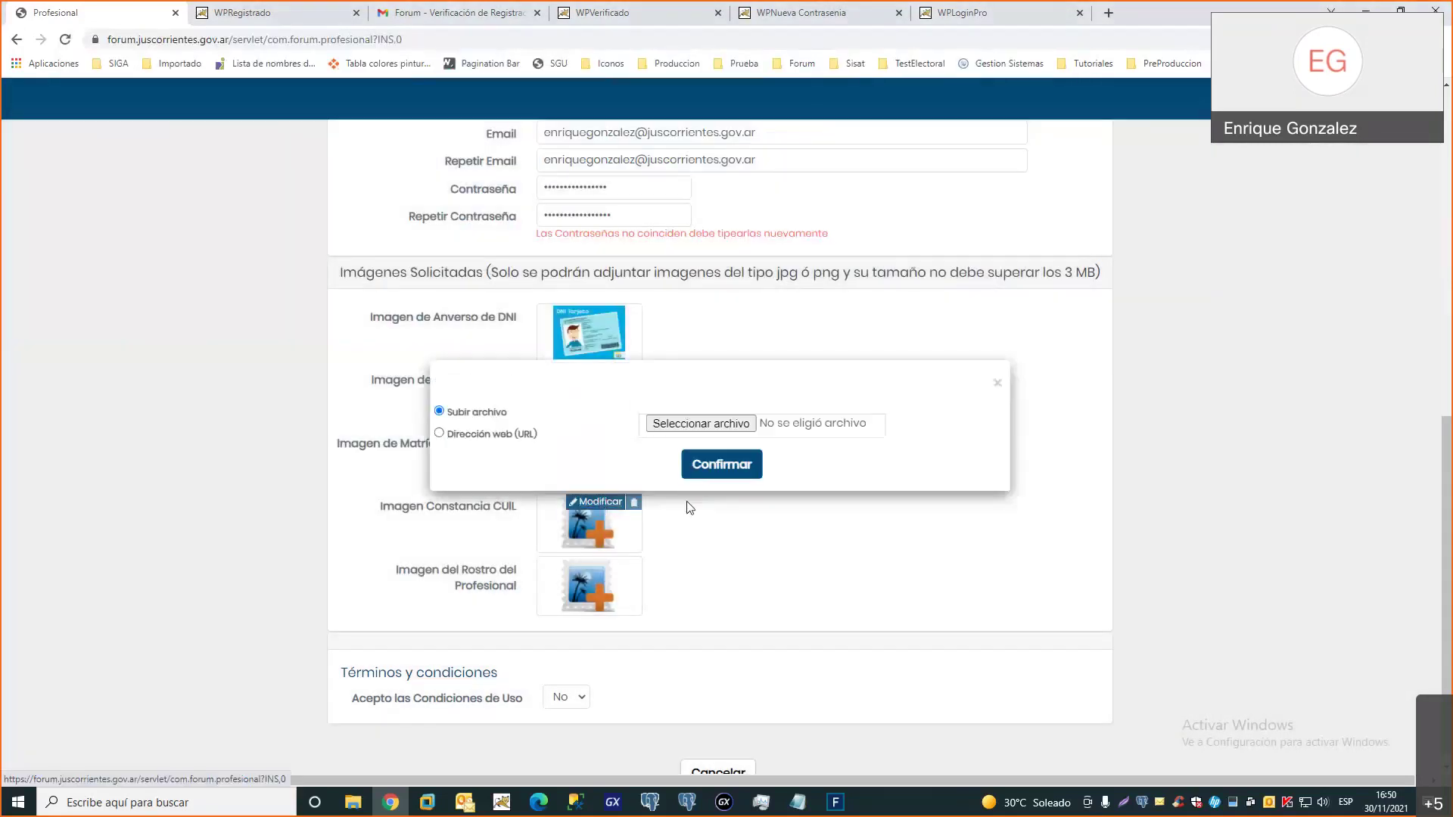
pyautogui.click(681, 425)
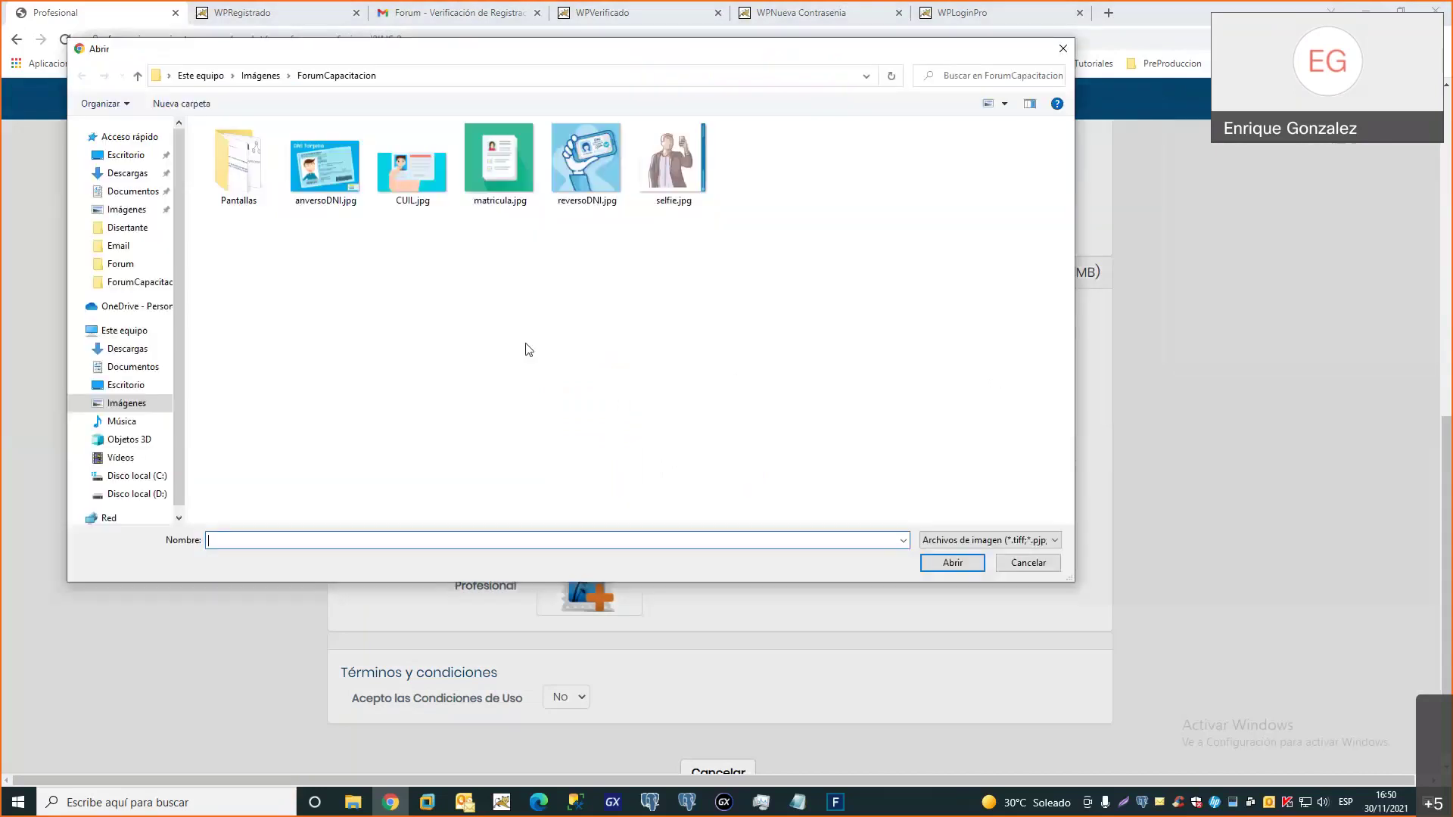
pyautogui.doubleClick(508, 192)
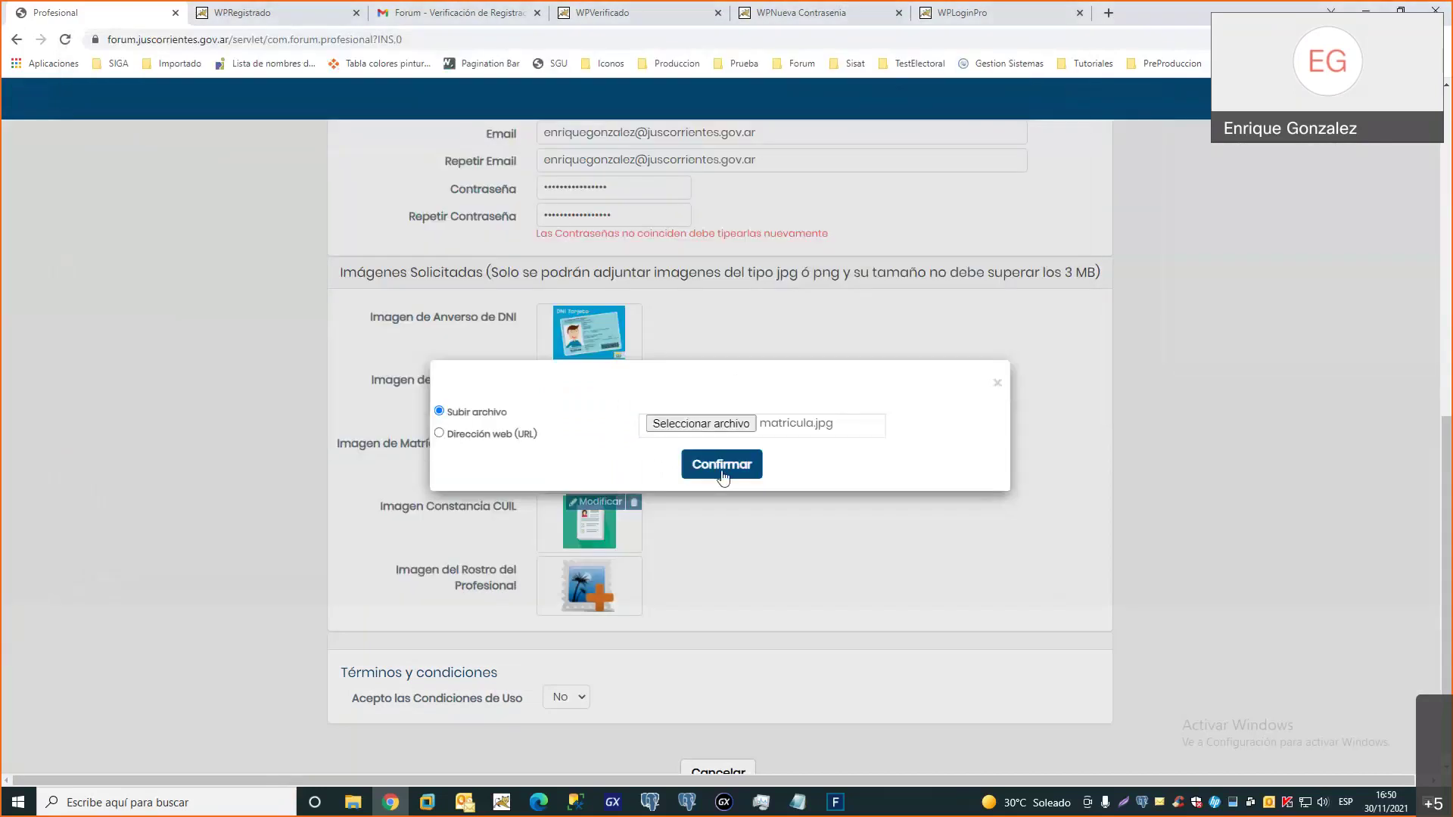
pyautogui.click(720, 464)
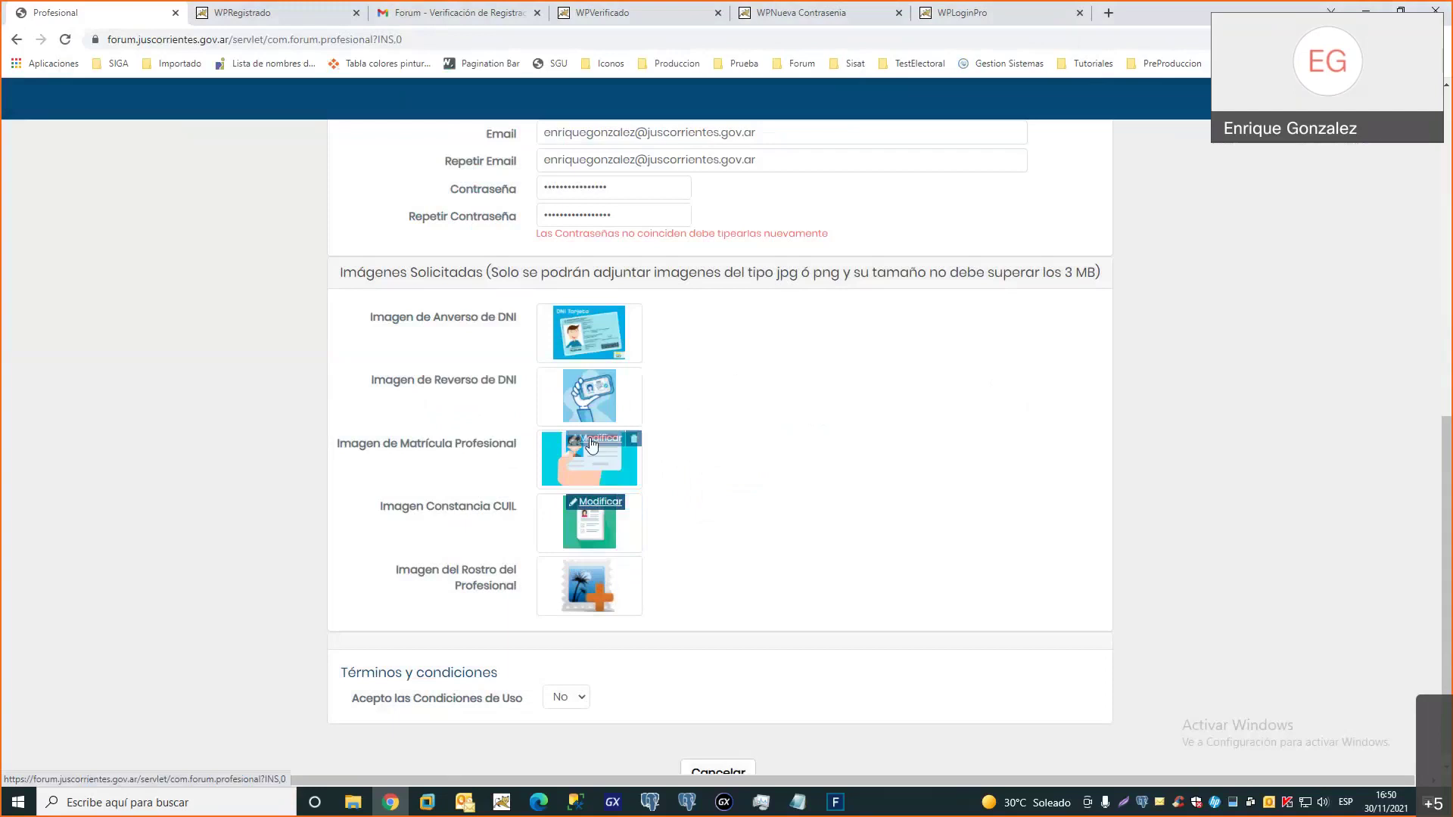
# Replace the Matrícula image with matricula.jpg and the Constancia CUIL image with CUIL.jpg
pyautogui.click(596, 439)
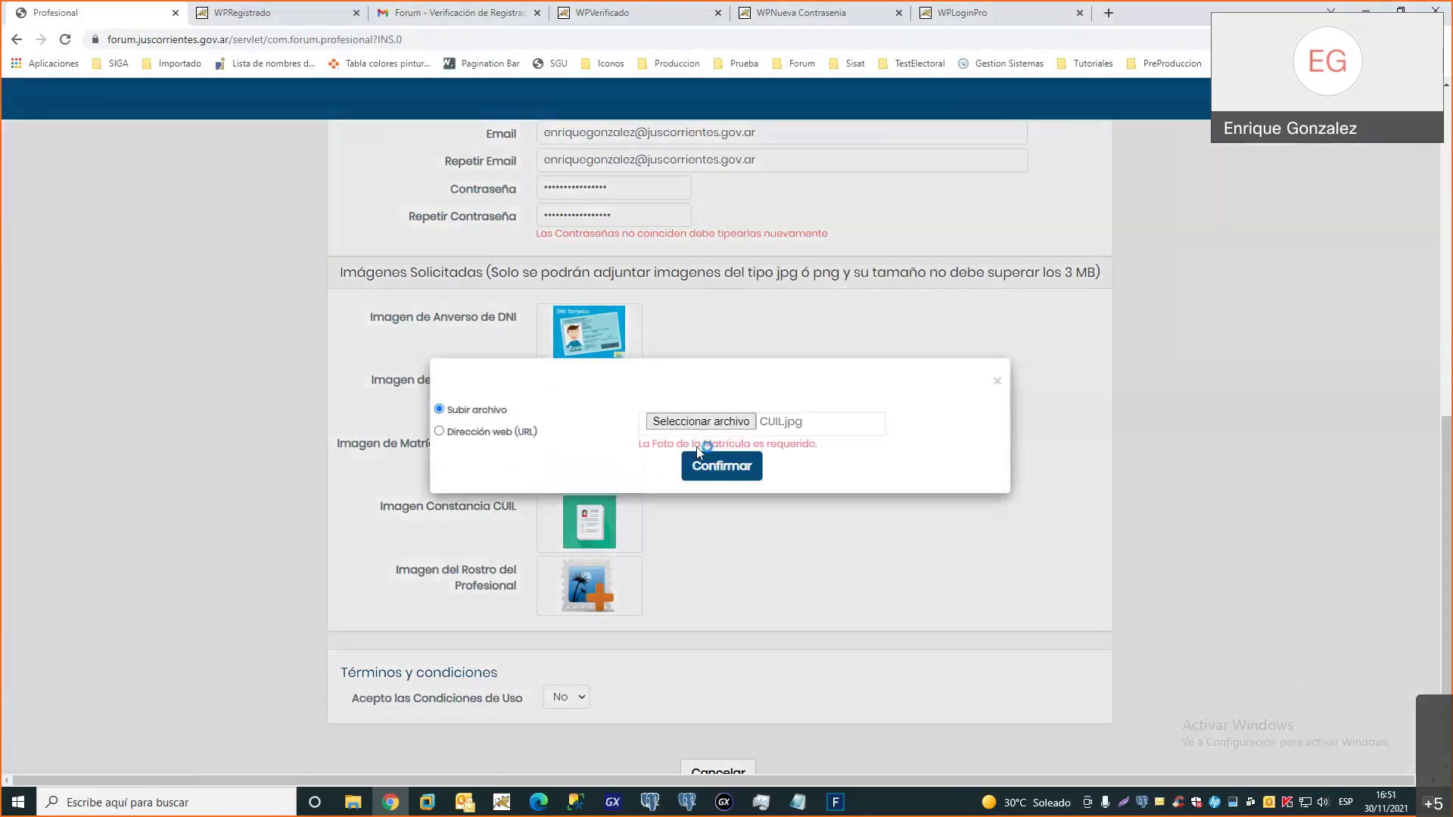
pyautogui.click(697, 424)
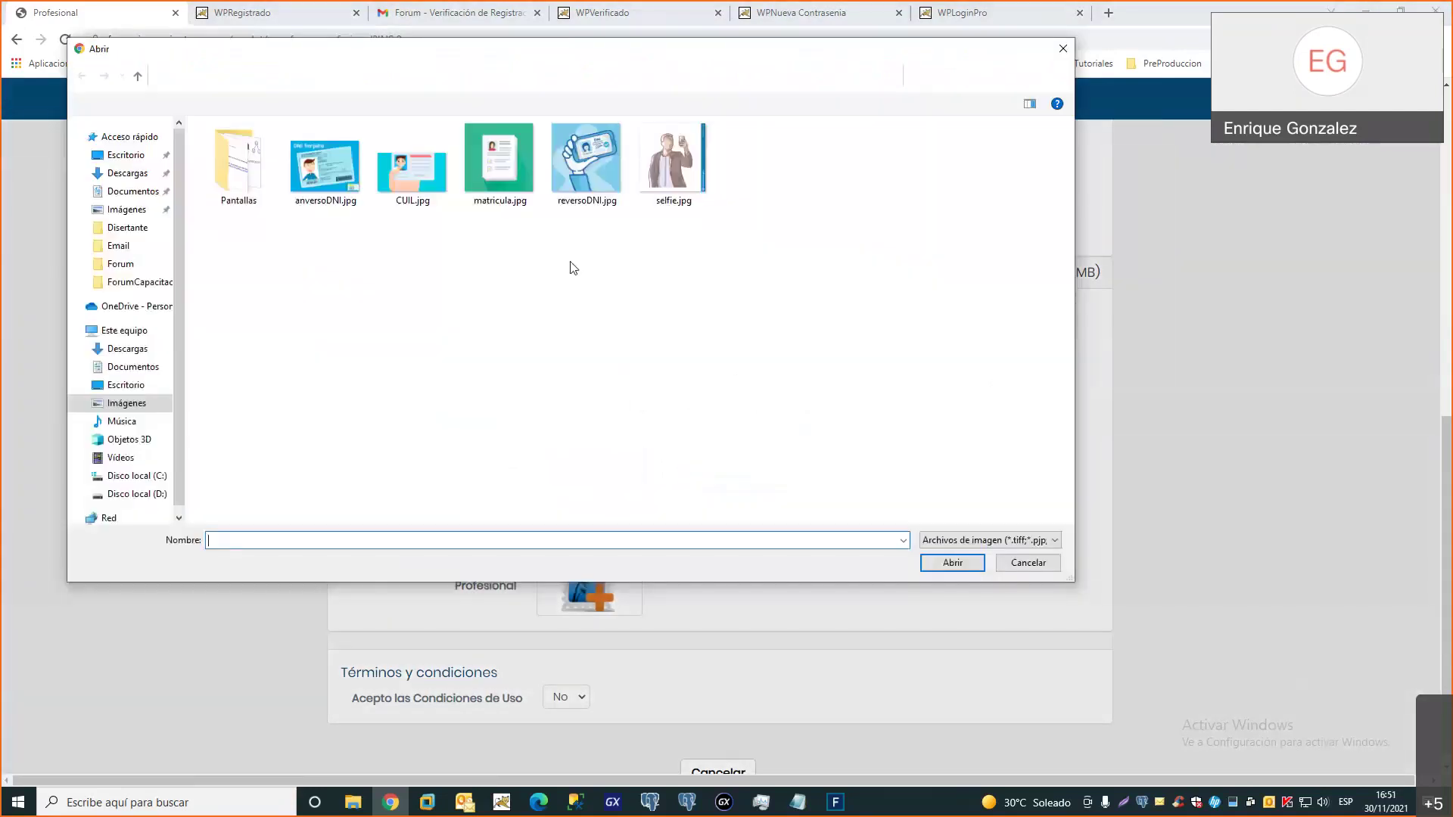
pyautogui.doubleClick(511, 169)
pyautogui.click(719, 464)
pyautogui.click(596, 502)
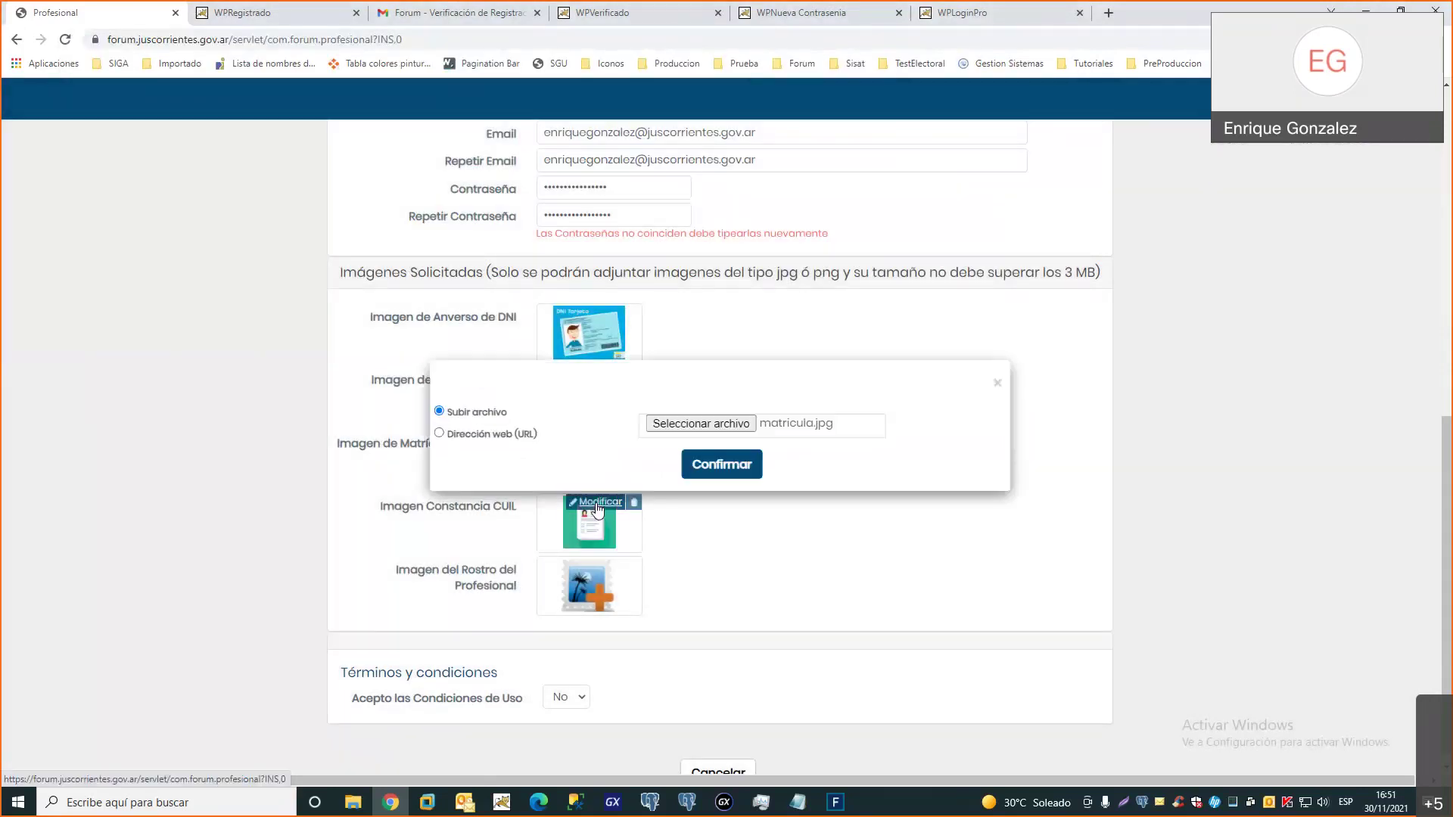
pyautogui.click(701, 423)
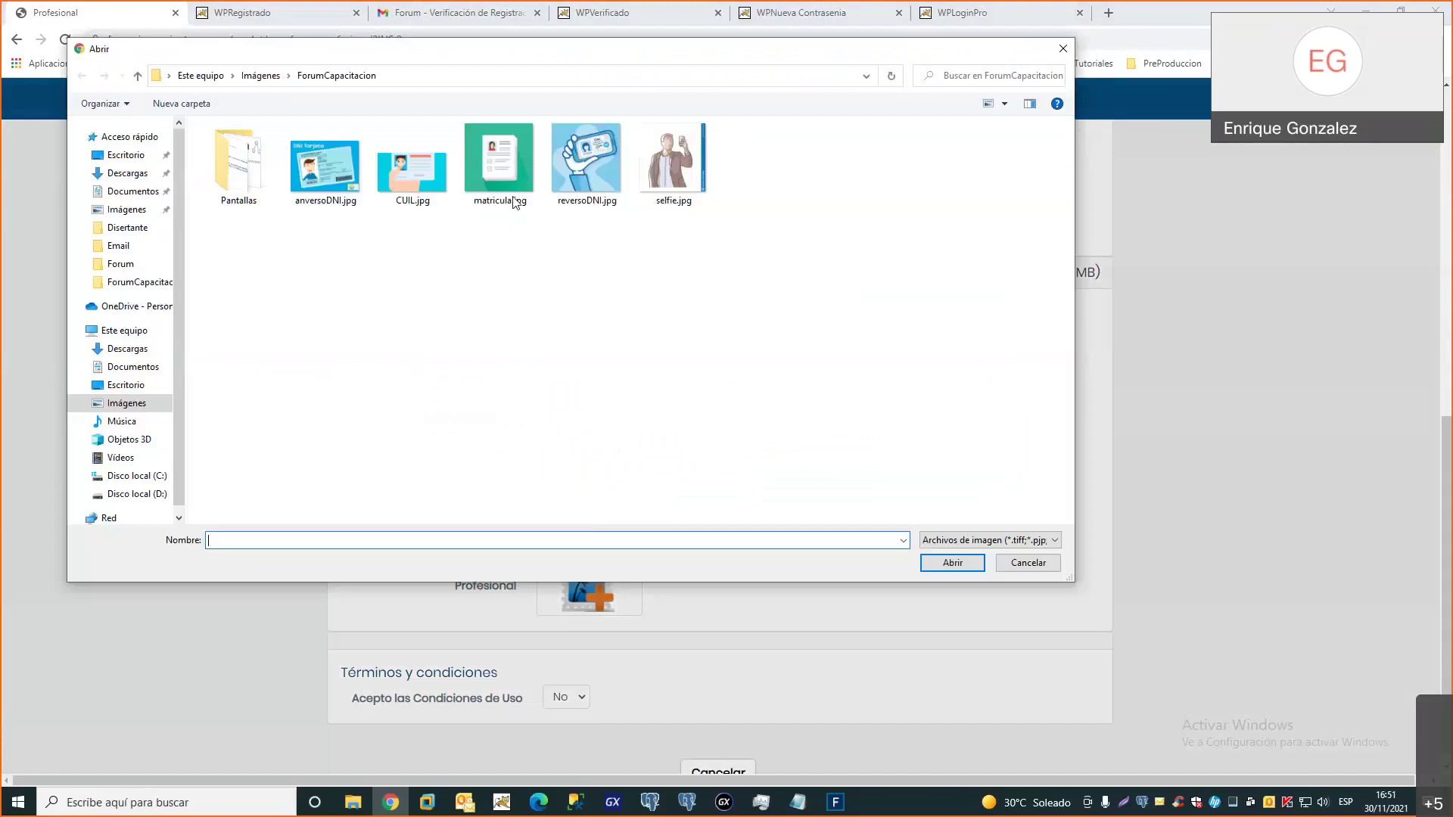
pyautogui.doubleClick(409, 166)
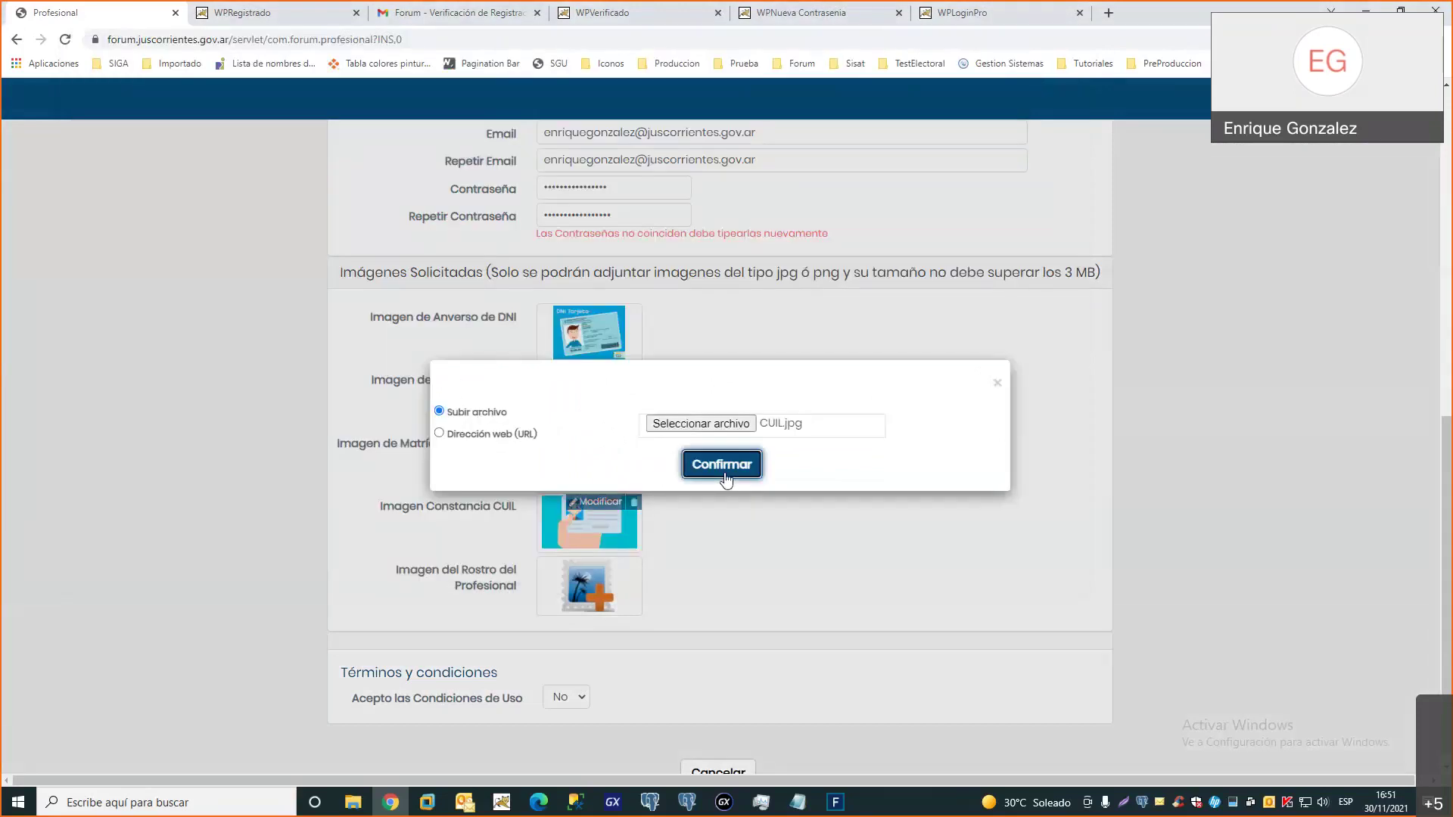
pyautogui.click(723, 464)
# Attach selfie.jpg as the professional's face photo
pyautogui.click(601, 566)
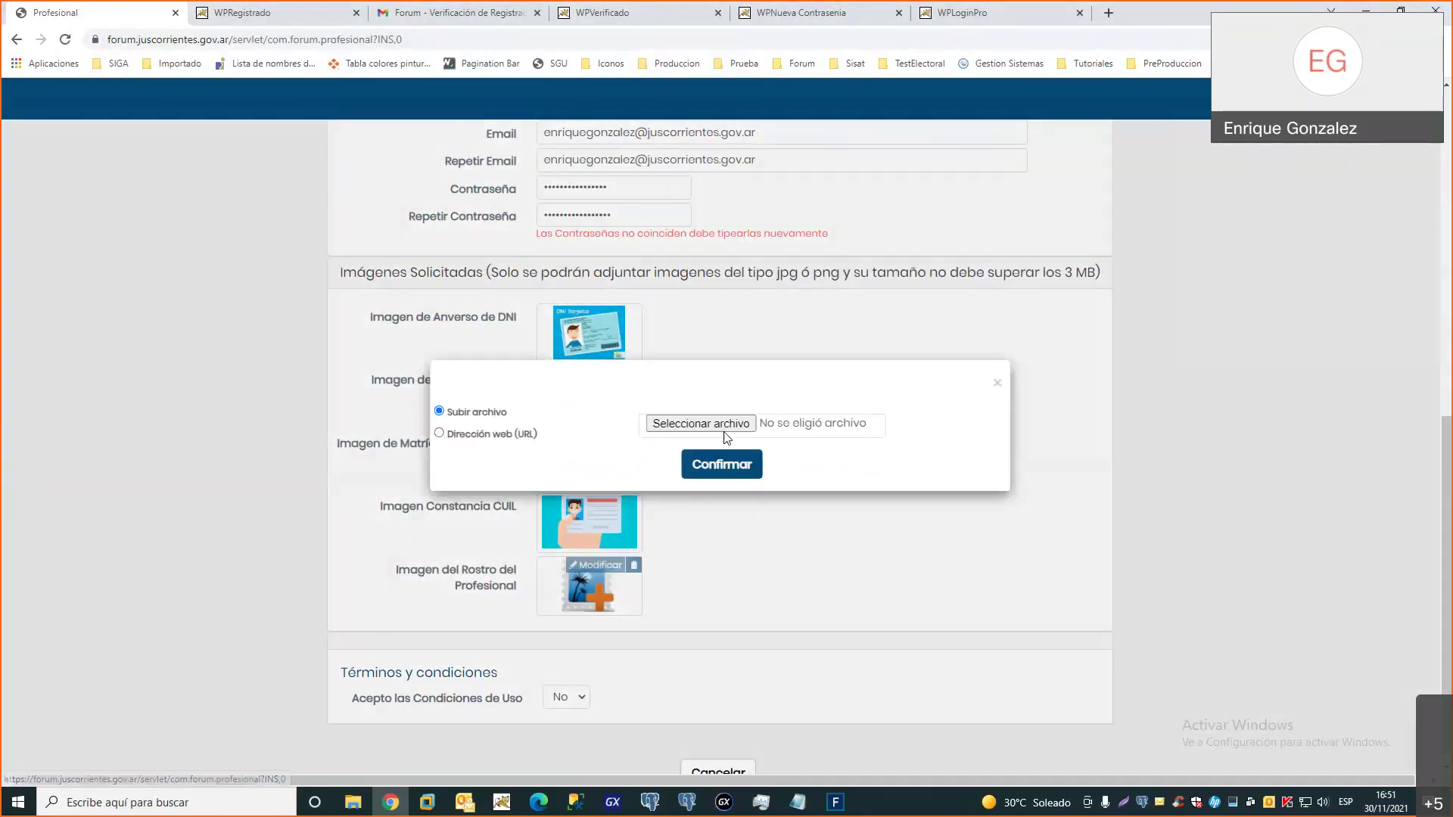
pyautogui.click(715, 425)
pyautogui.doubleClick(657, 183)
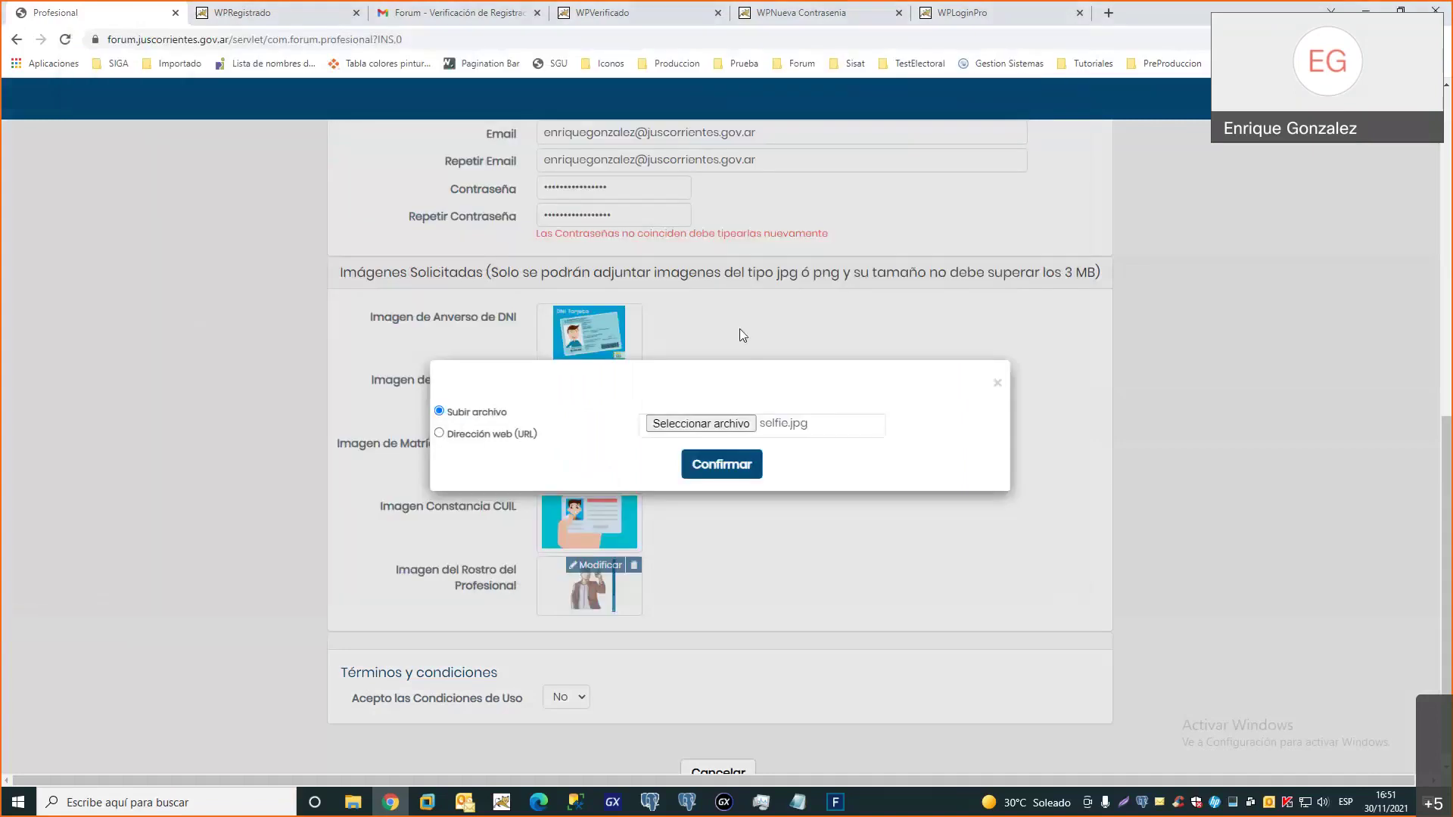
pyautogui.click(721, 462)
pyautogui.scroll(8, 880, 448)
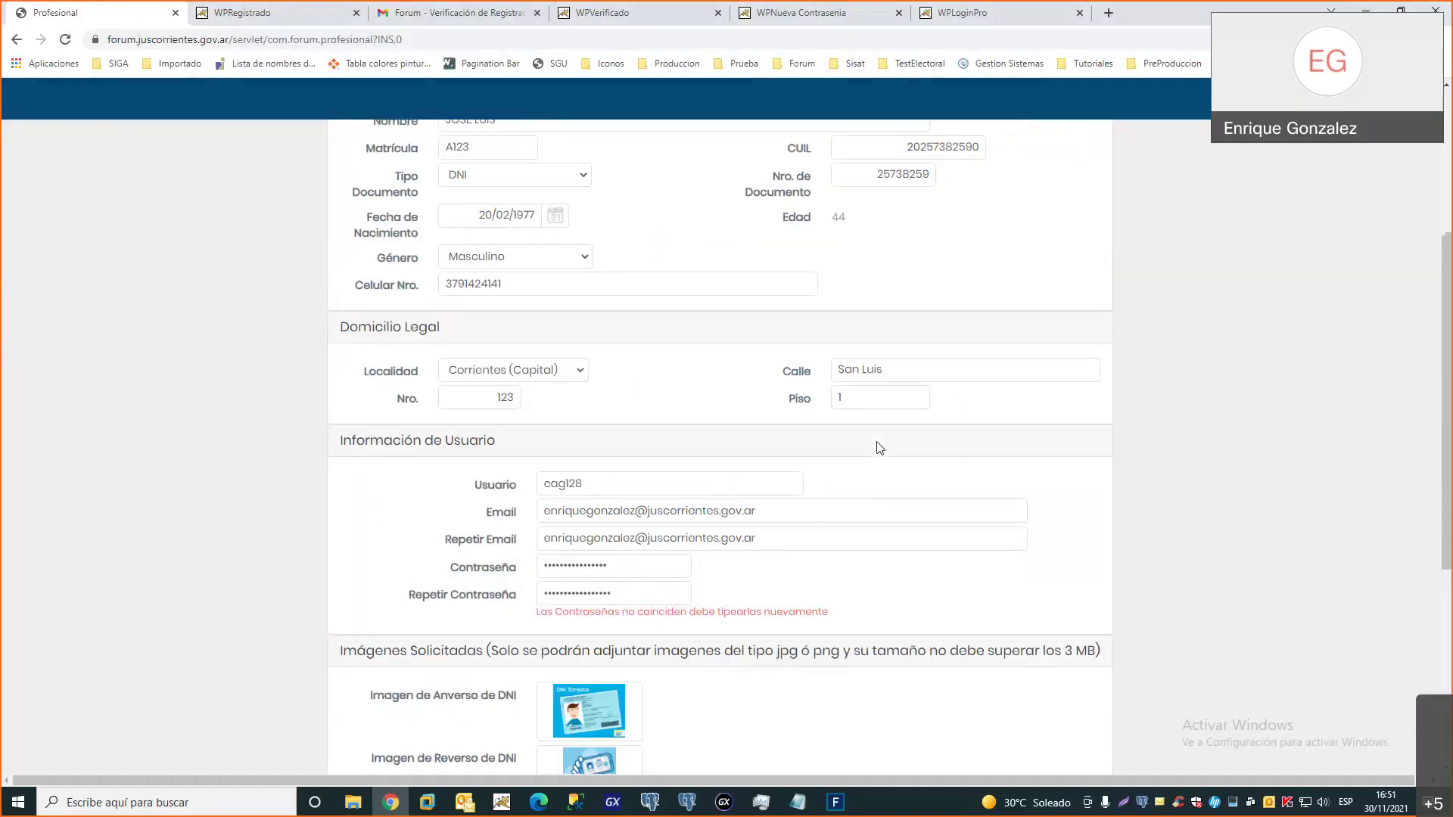
pyautogui.scroll(-1, 880, 448)
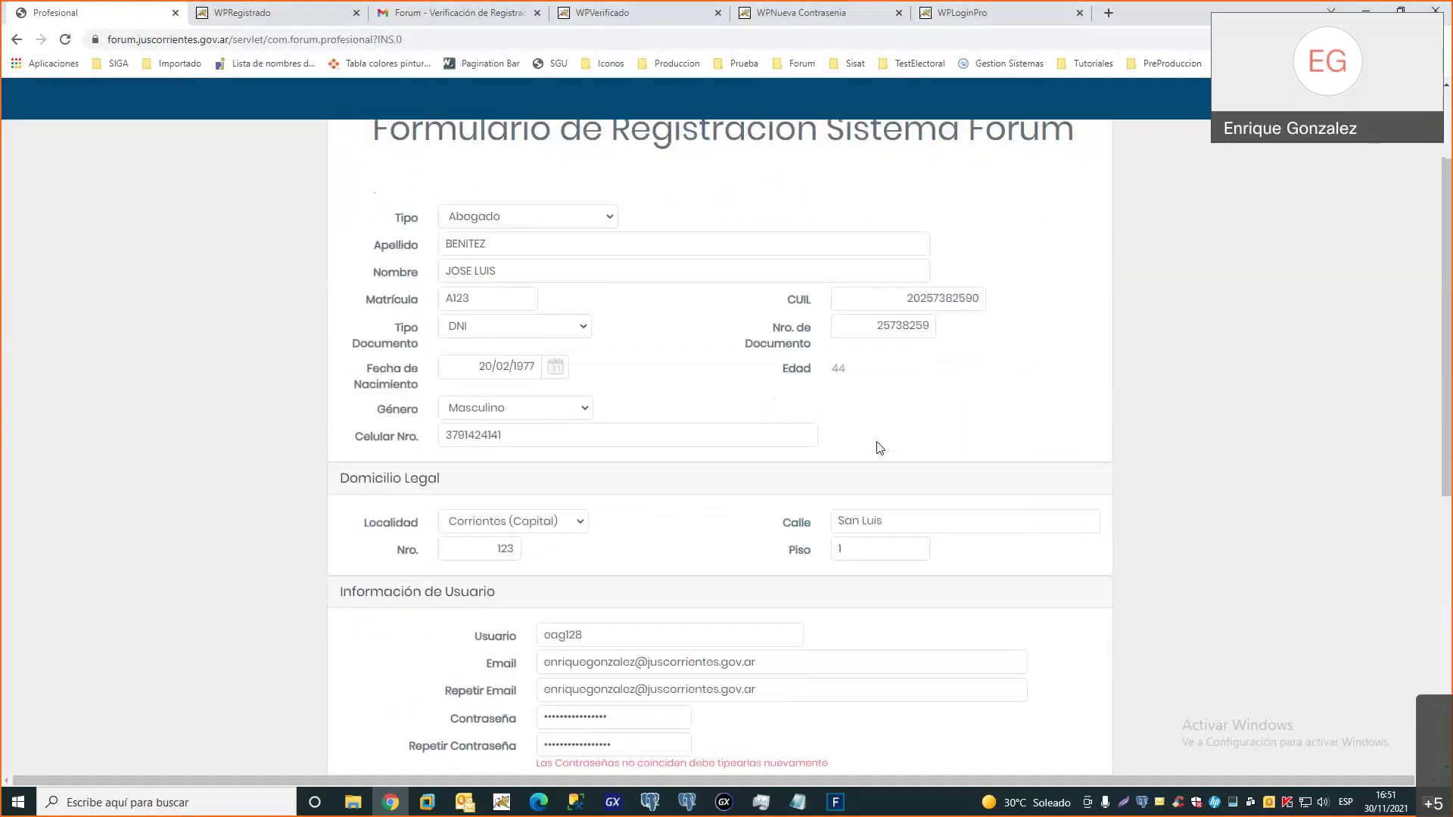
pyautogui.scroll(-7, 880, 448)
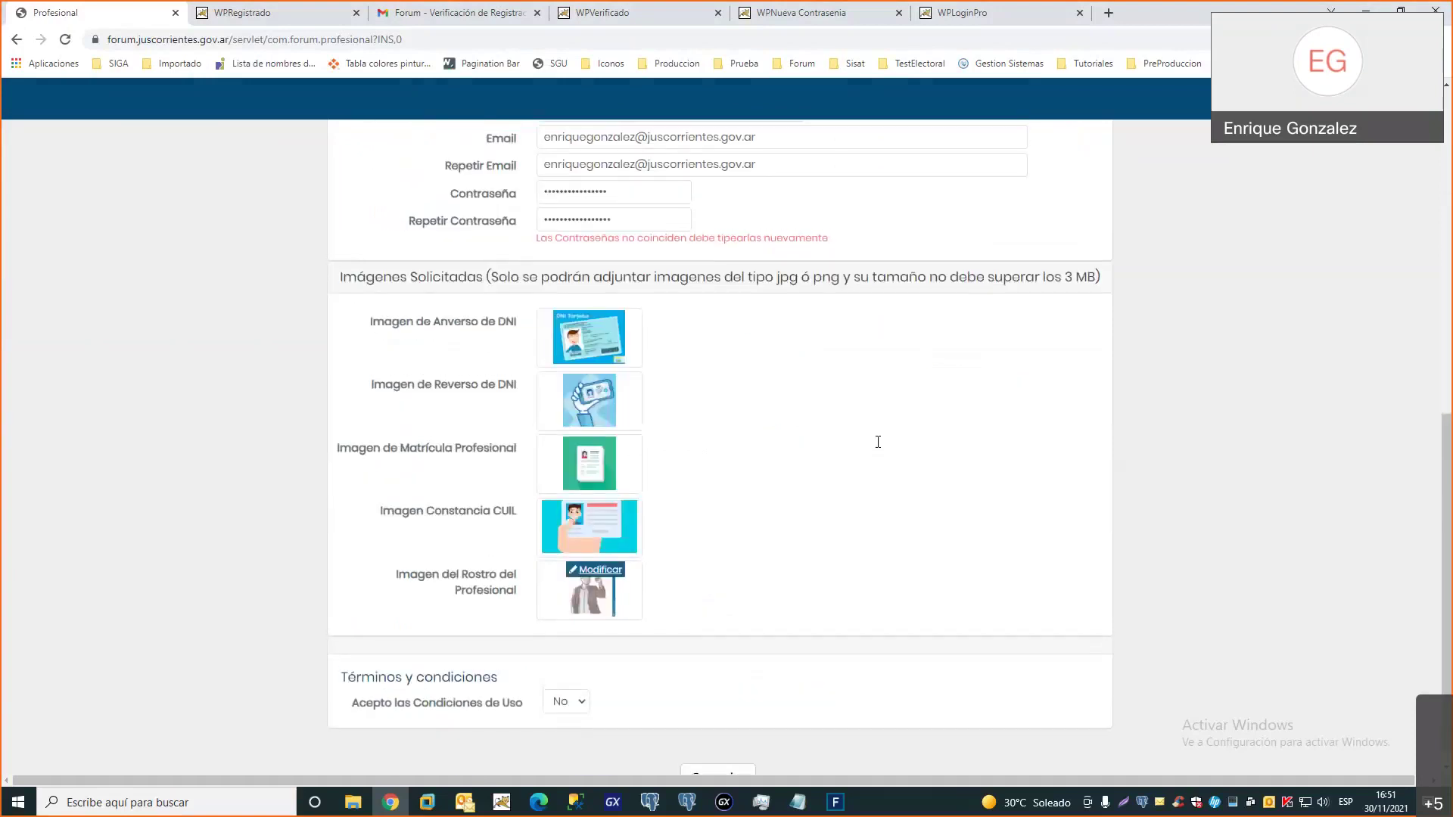
pyautogui.scroll(4, 683, 515)
pyautogui.scroll(-2, 683, 515)
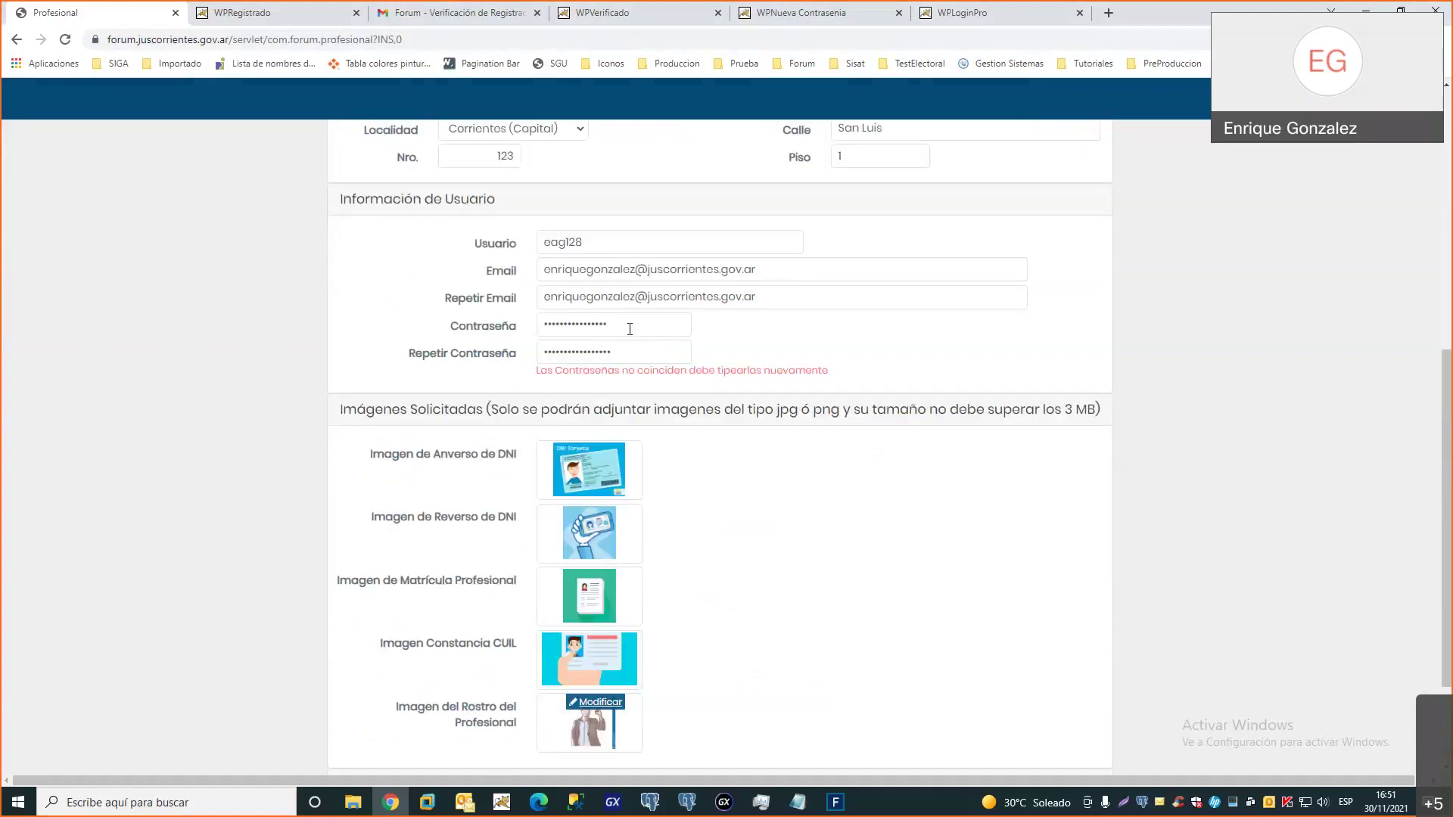
# Retype the password so both password fields match and the warning clears
pyautogui.doubleClick(630, 328)
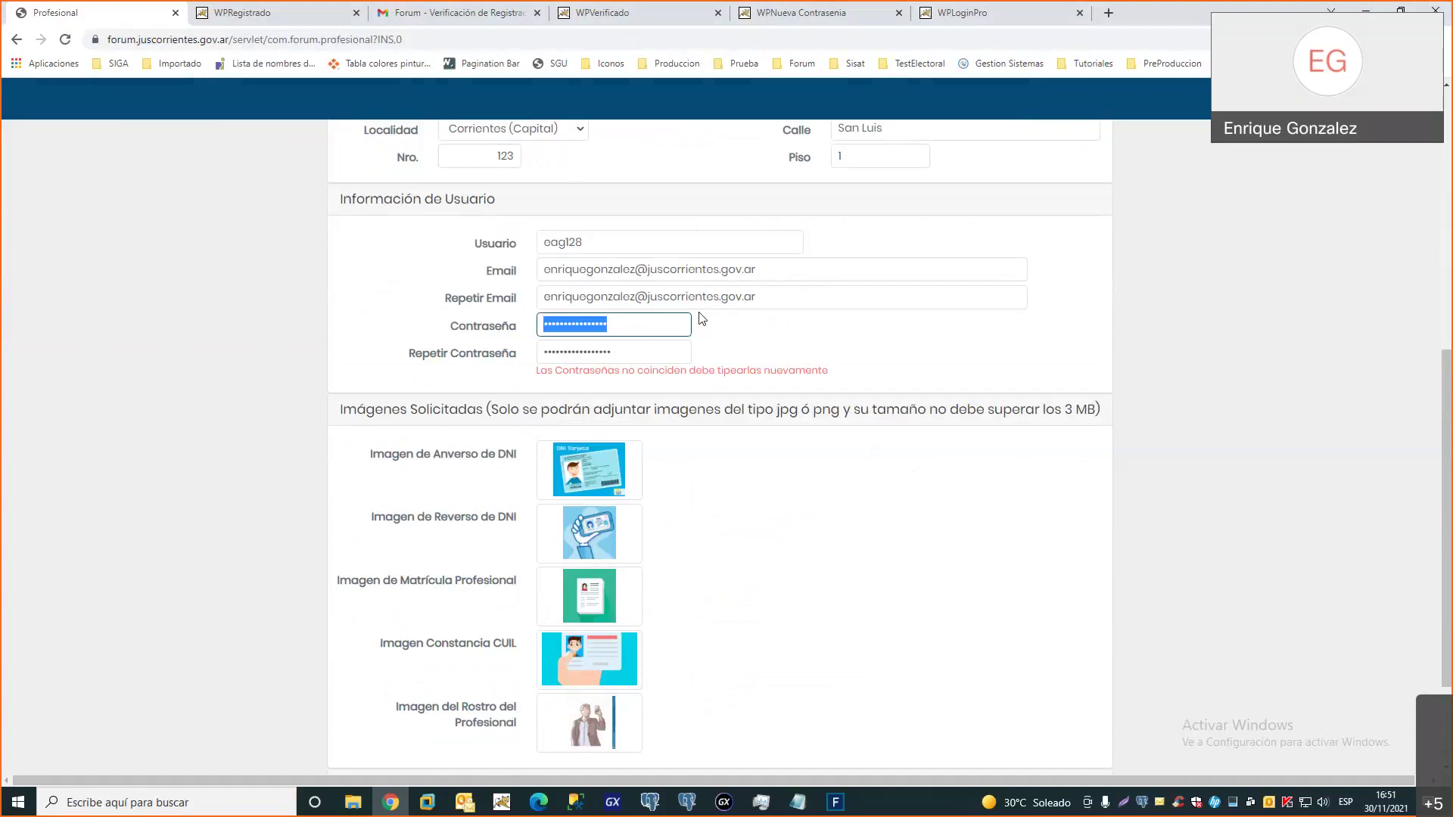
pyautogui.write('aaaa')
pyautogui.doubleClick(649, 350)
pyautogui.write('aaaa')
pyautogui.click(812, 357)
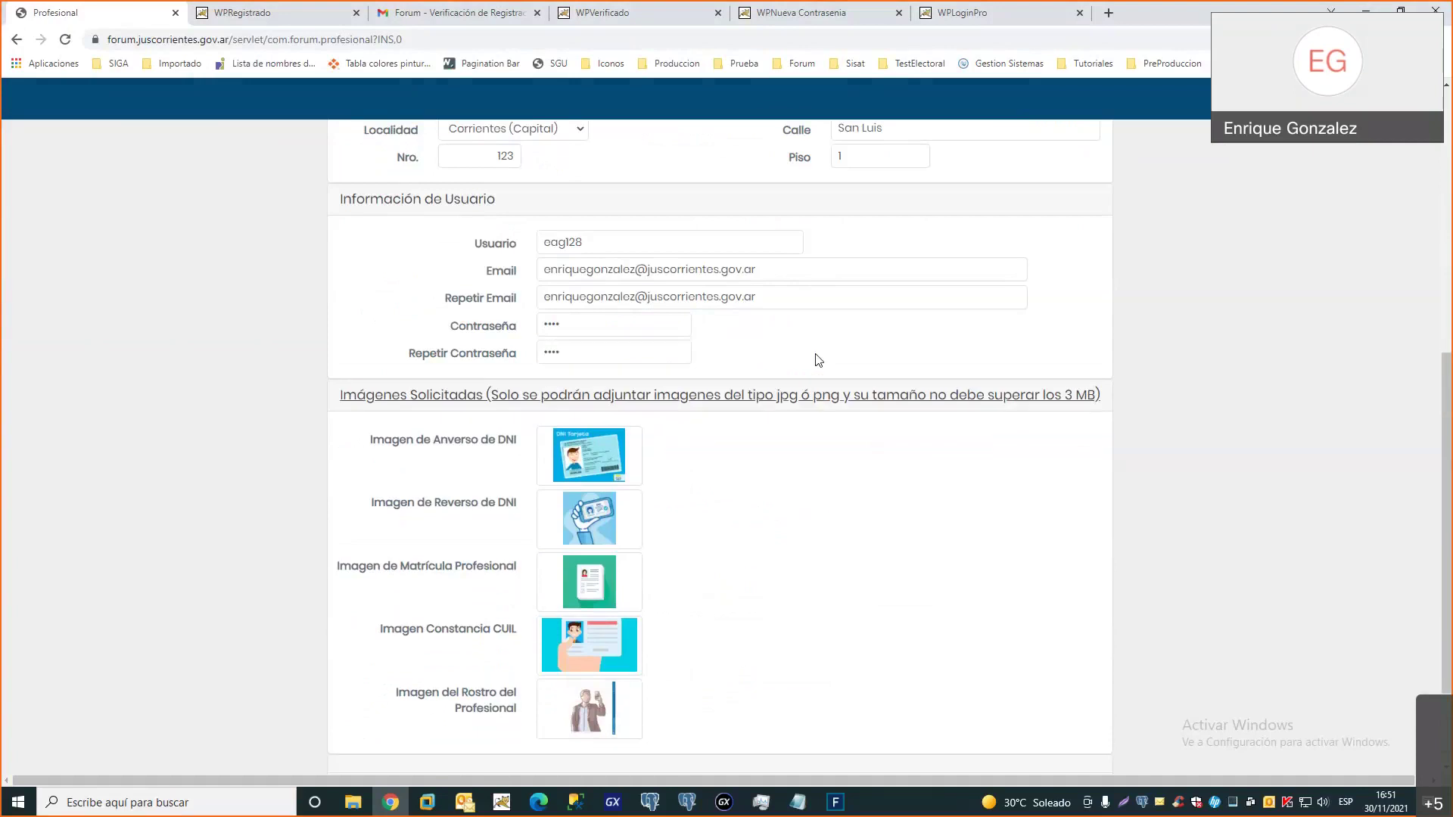
# Set Acepto las Condiciones de Uso to Si and view the registration confirmation page
pyautogui.scroll(-1, 779, 361)
pyautogui.scroll(-1, 802, 362)
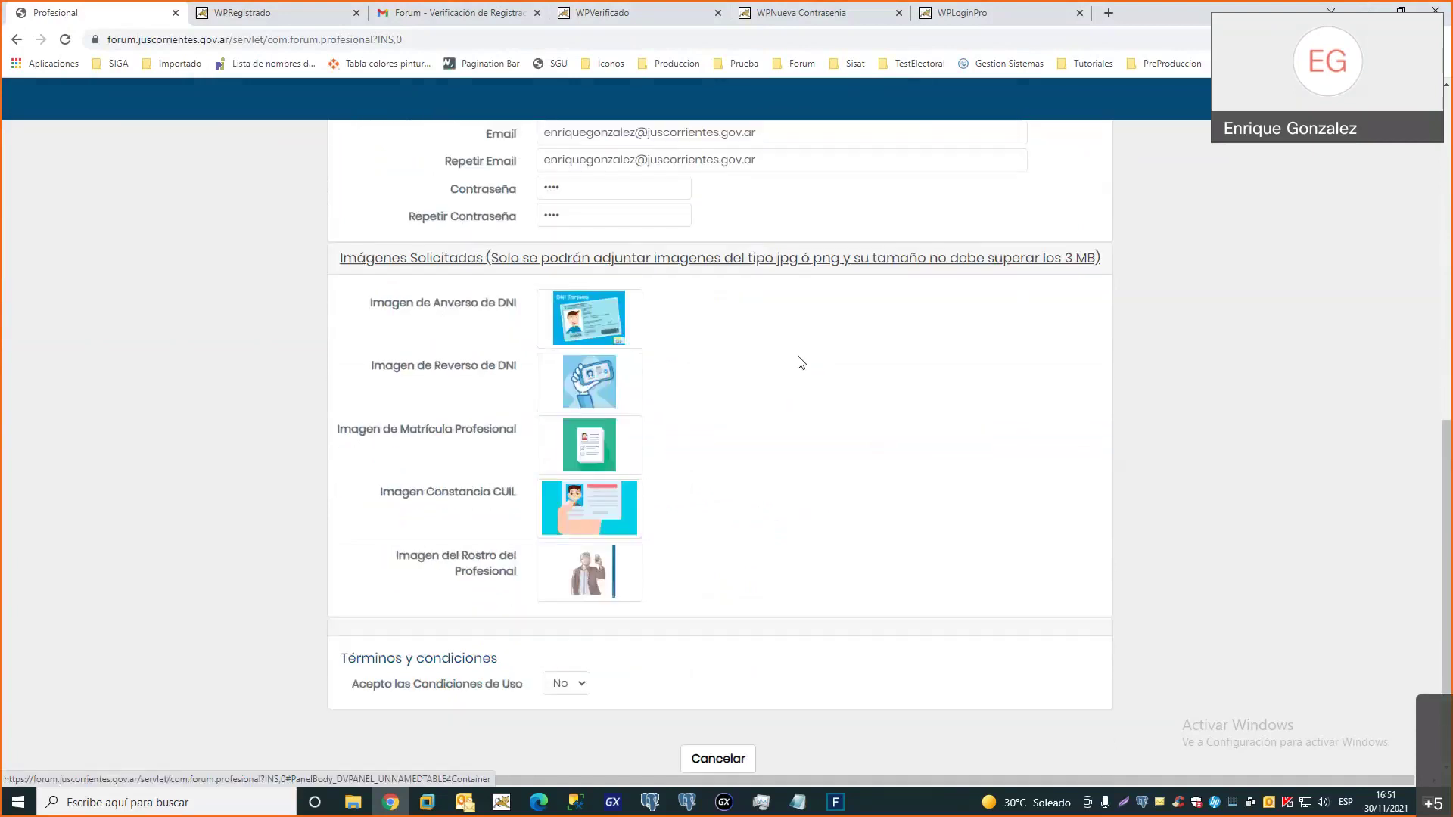
pyautogui.click(560, 685)
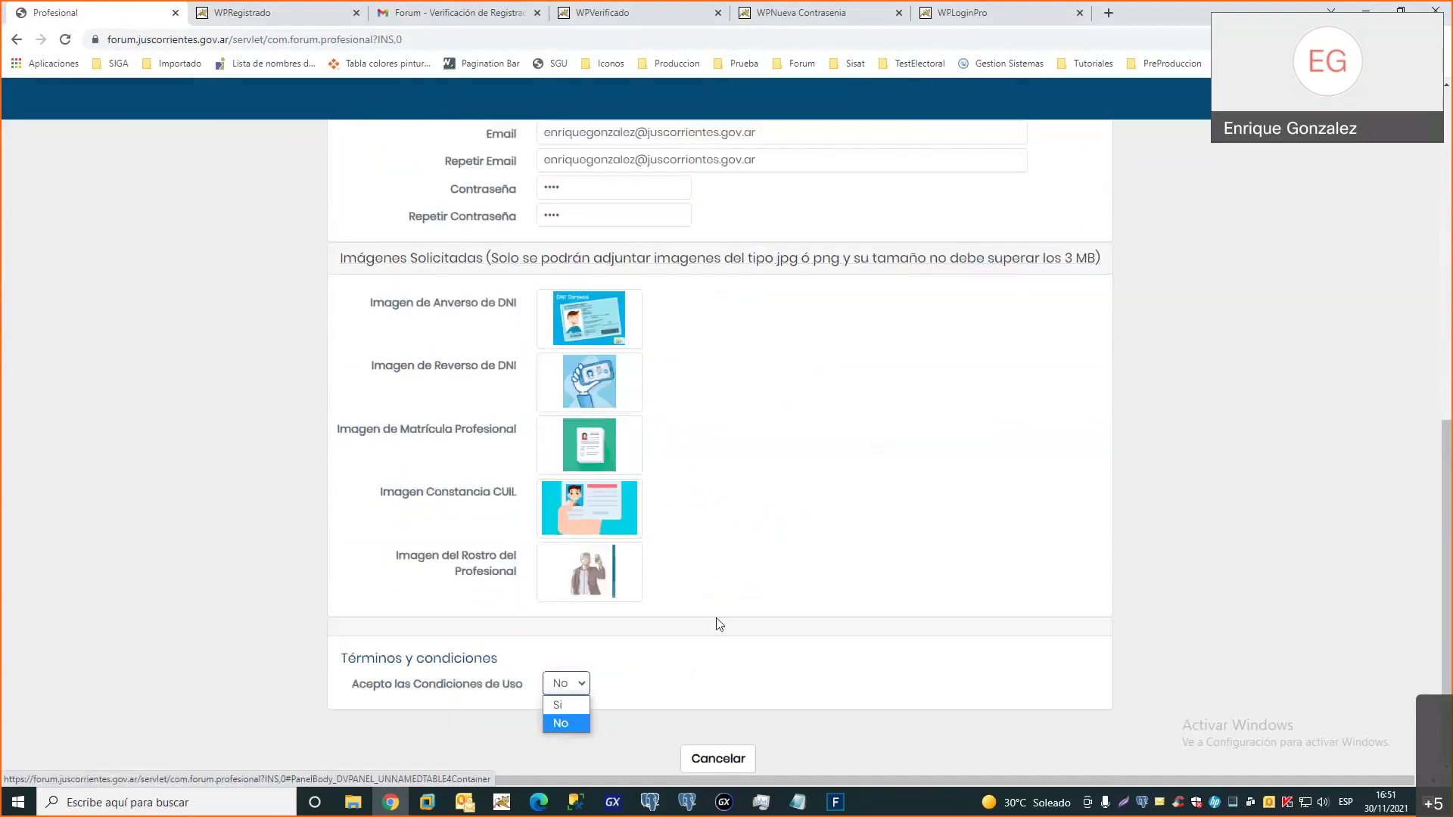
pyautogui.click(574, 715)
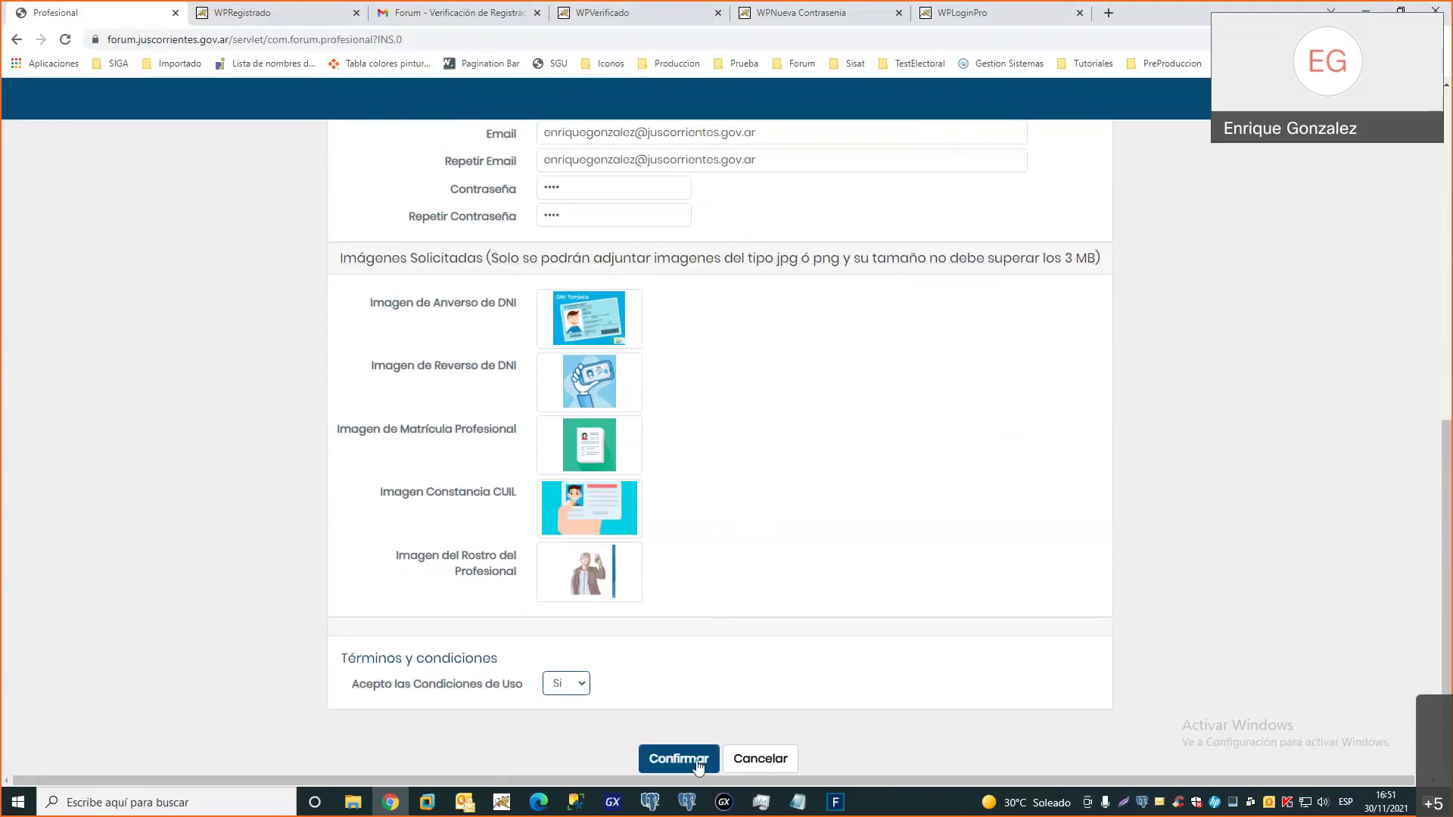
pyautogui.scroll(6, 801, 578)
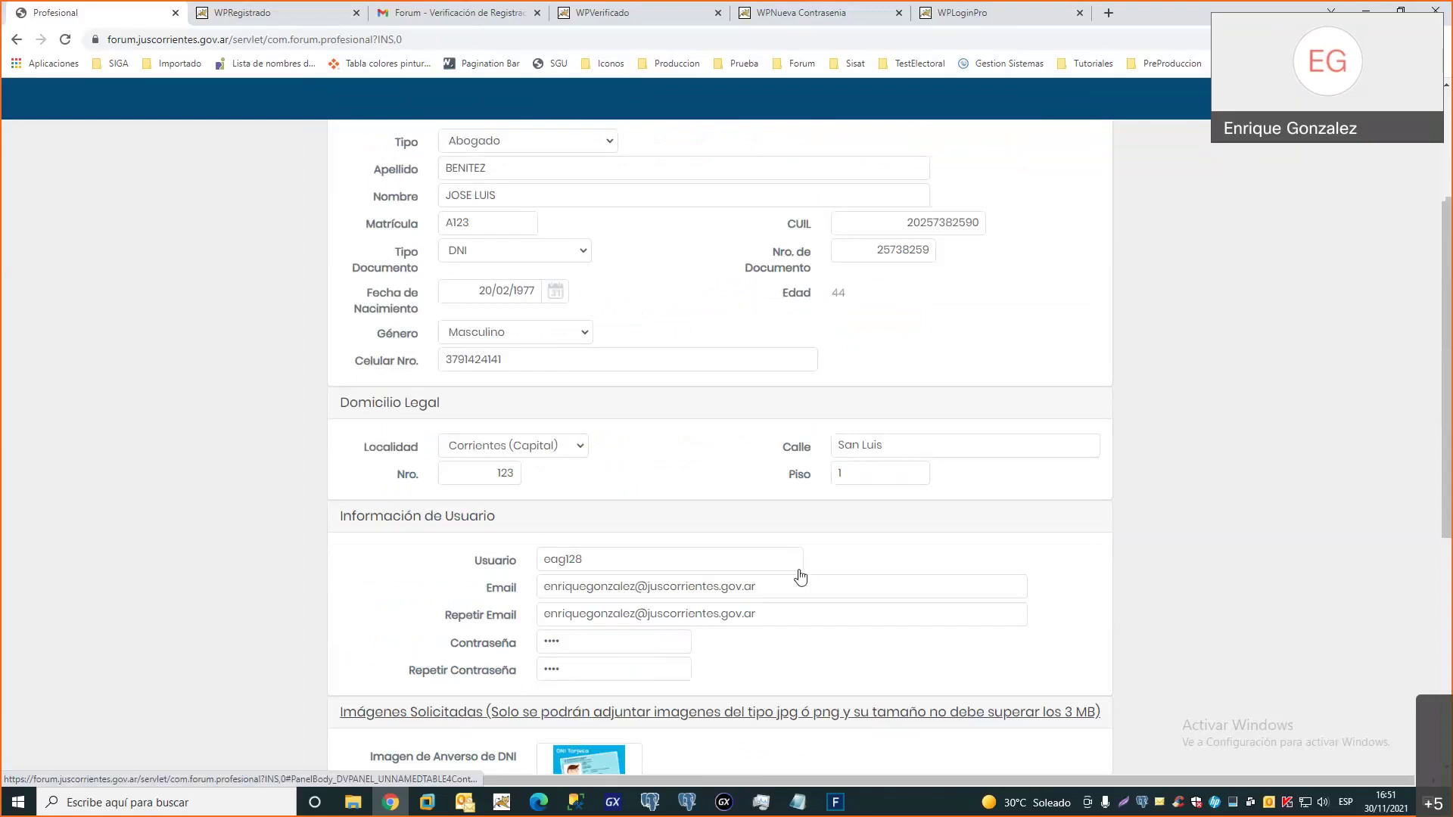
pyautogui.scroll(1, 801, 578)
pyautogui.scroll(-7, 801, 577)
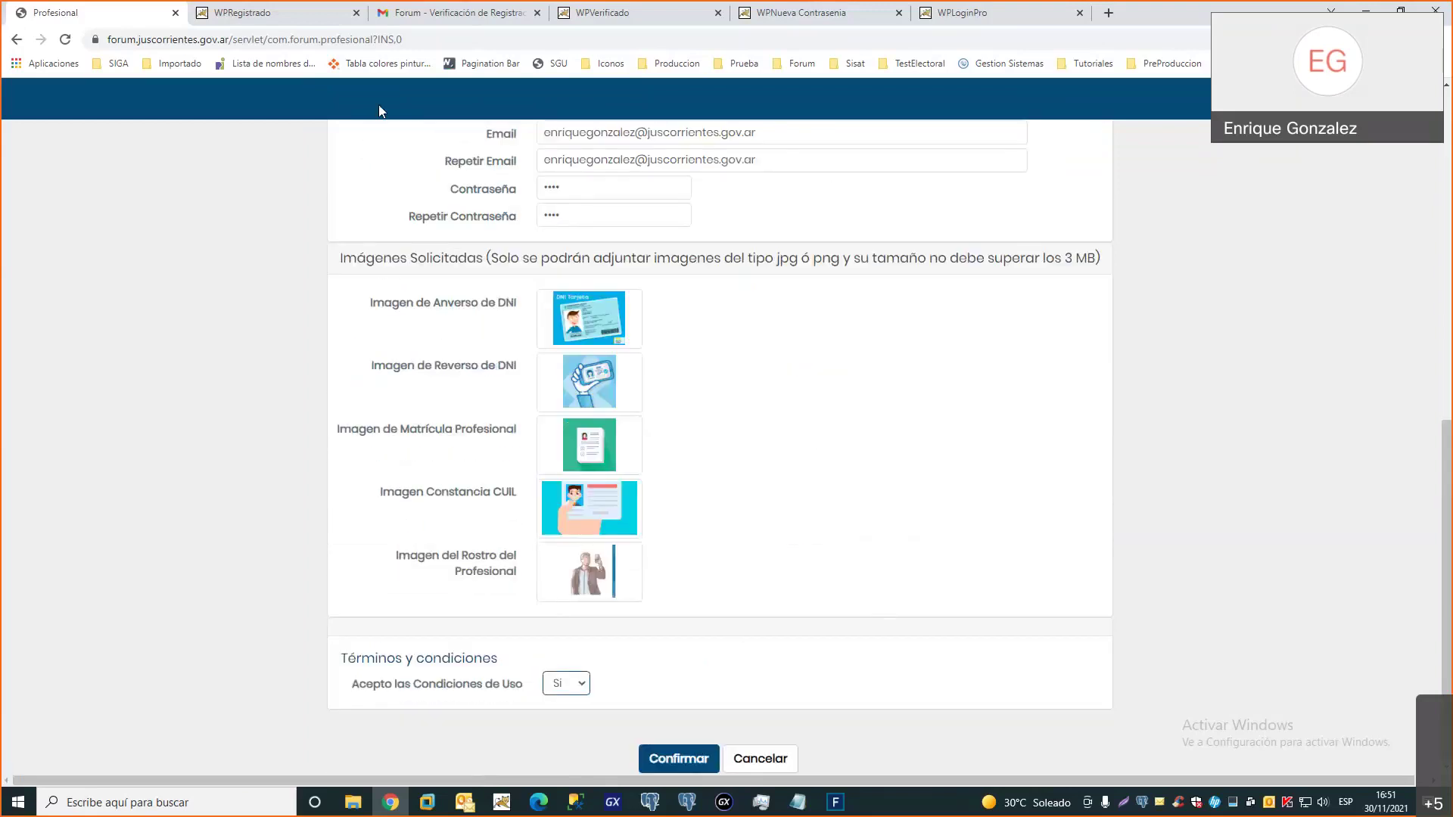
pyautogui.click(307, 15)
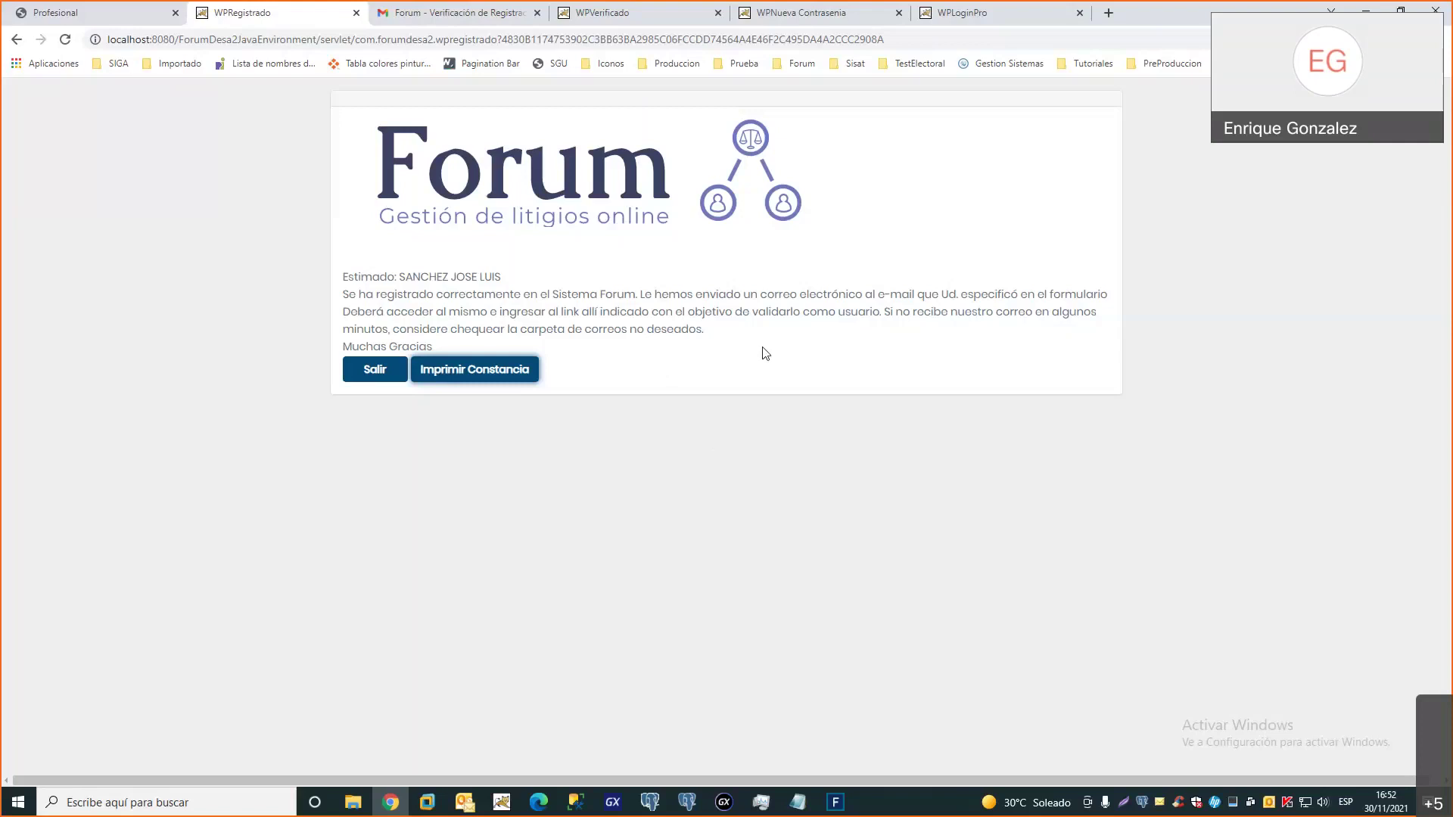
# View the registration receipt PDF, cancel saving it, and close the preview
pyautogui.click(498, 375)
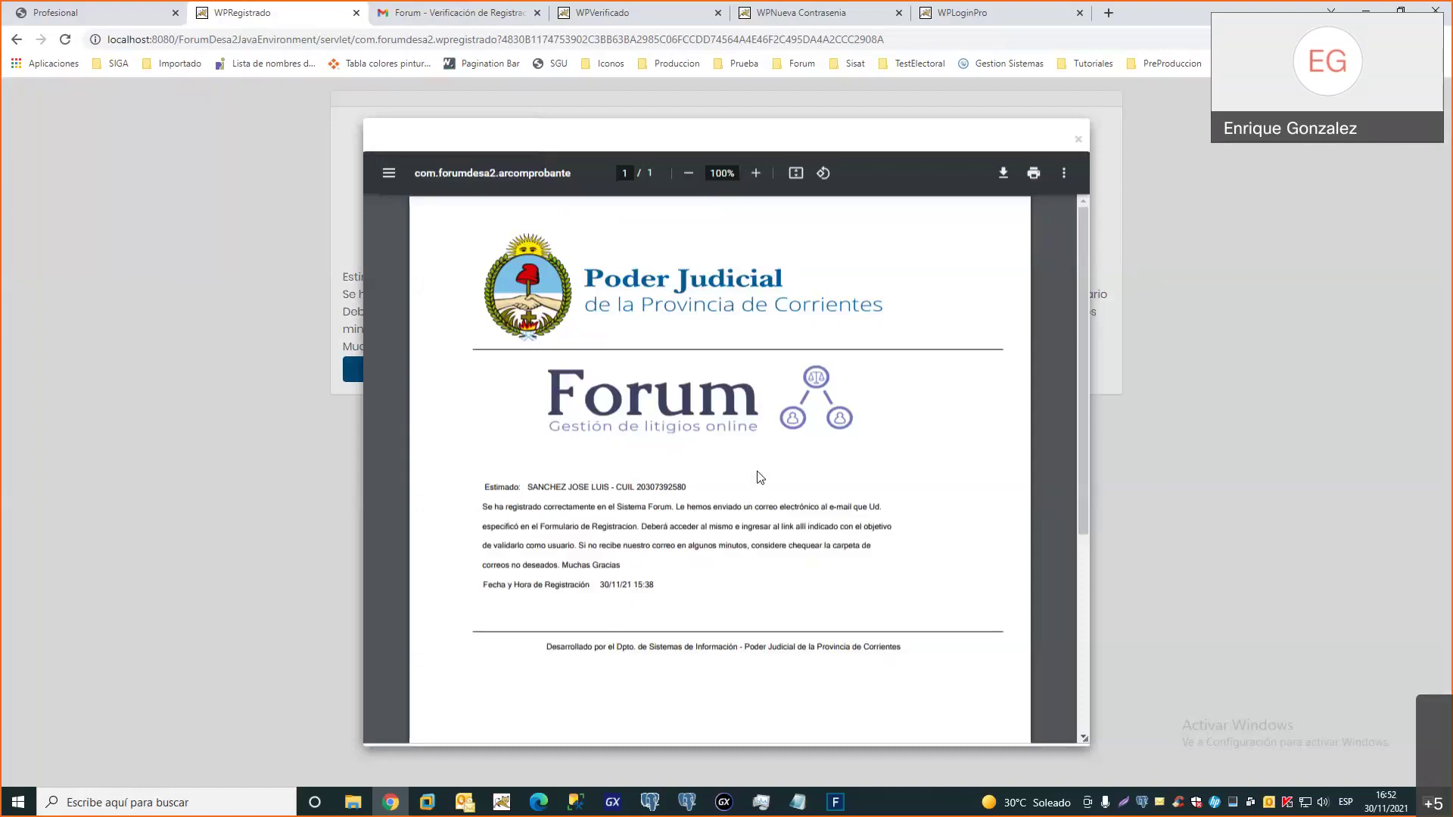
pyautogui.scroll(-1, 760, 477)
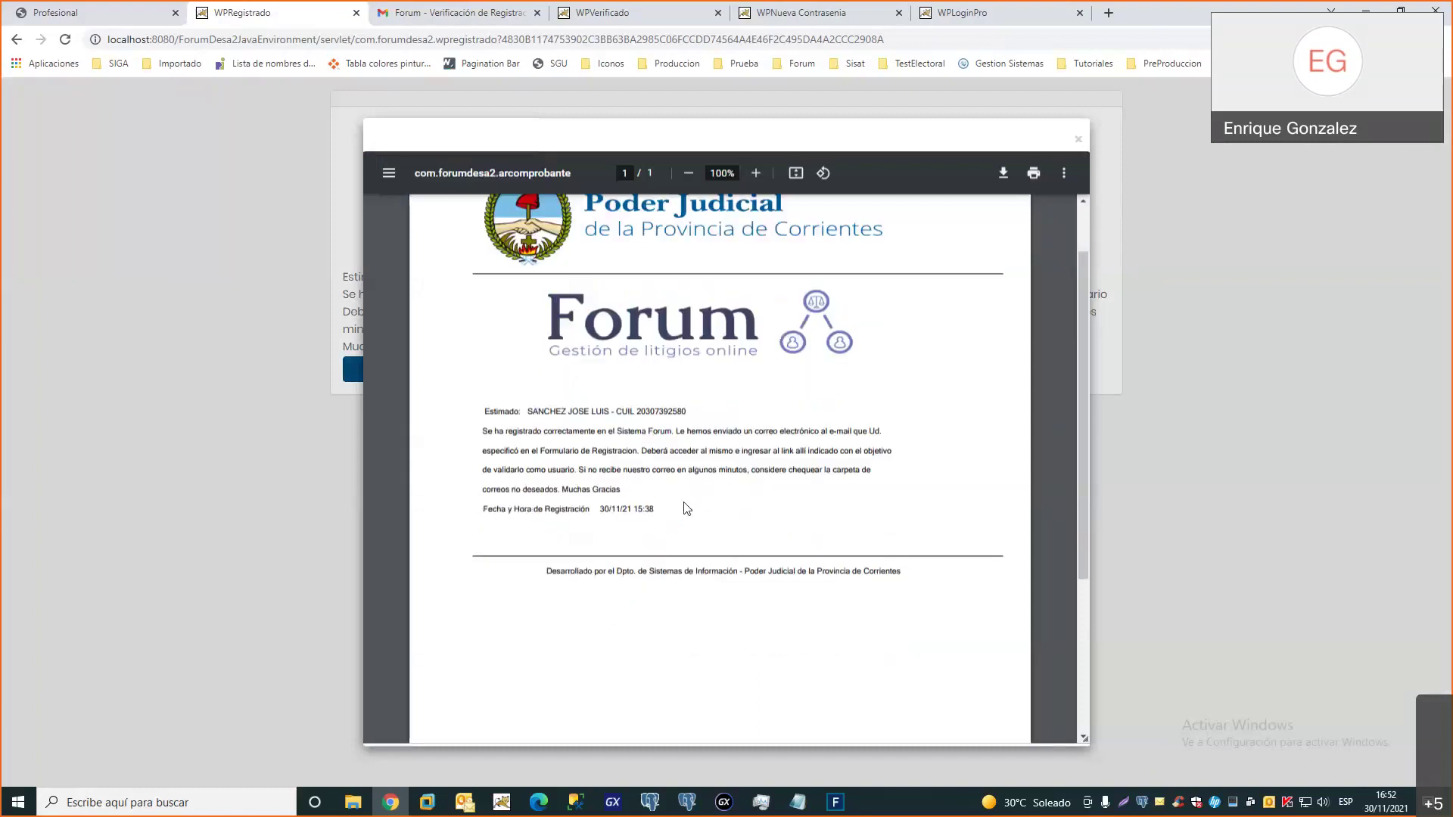
pyautogui.scroll(1, 687, 509)
pyautogui.scroll(-1, 687, 508)
pyautogui.scroll(1, 687, 509)
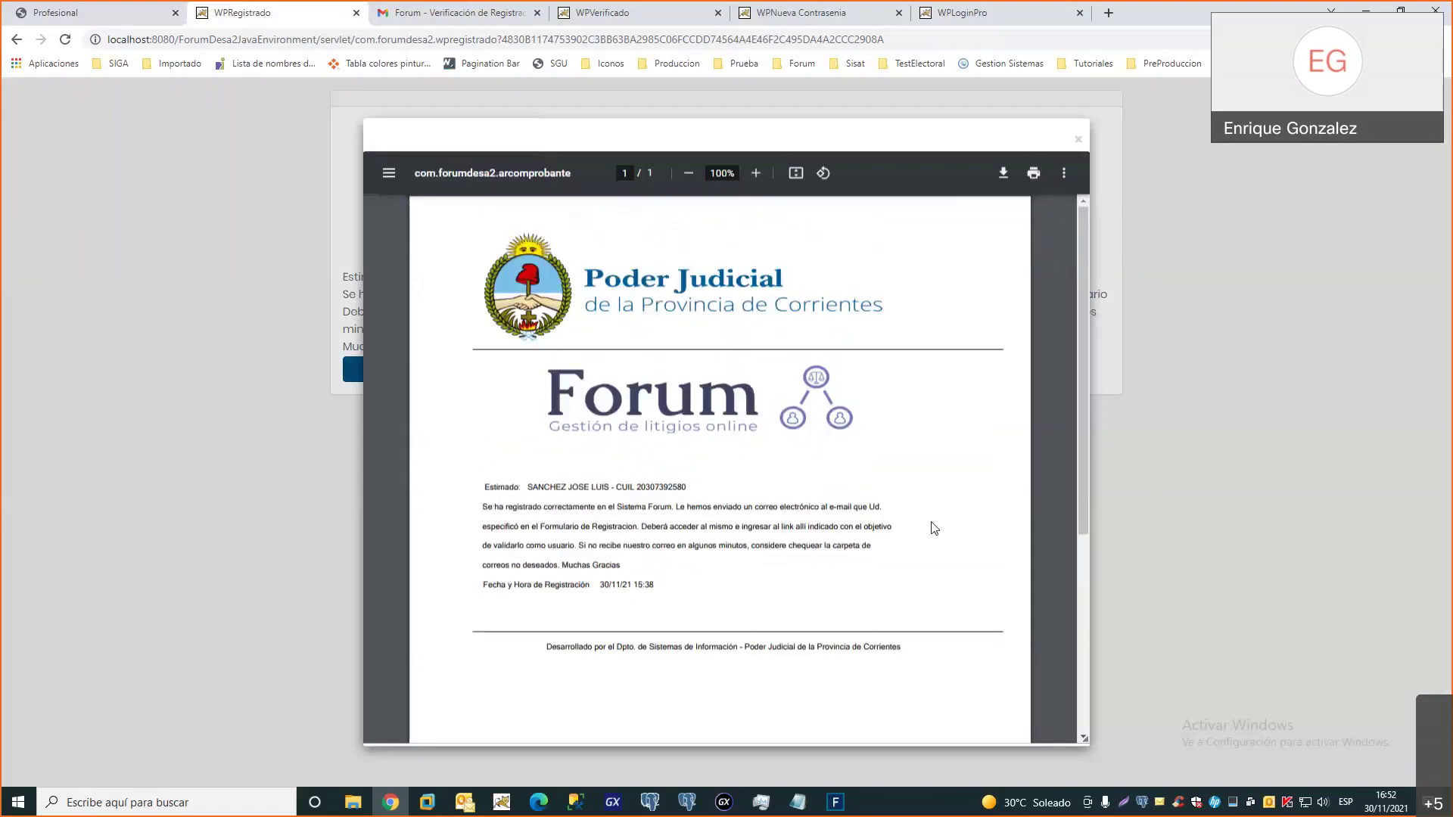
pyautogui.click(1002, 174)
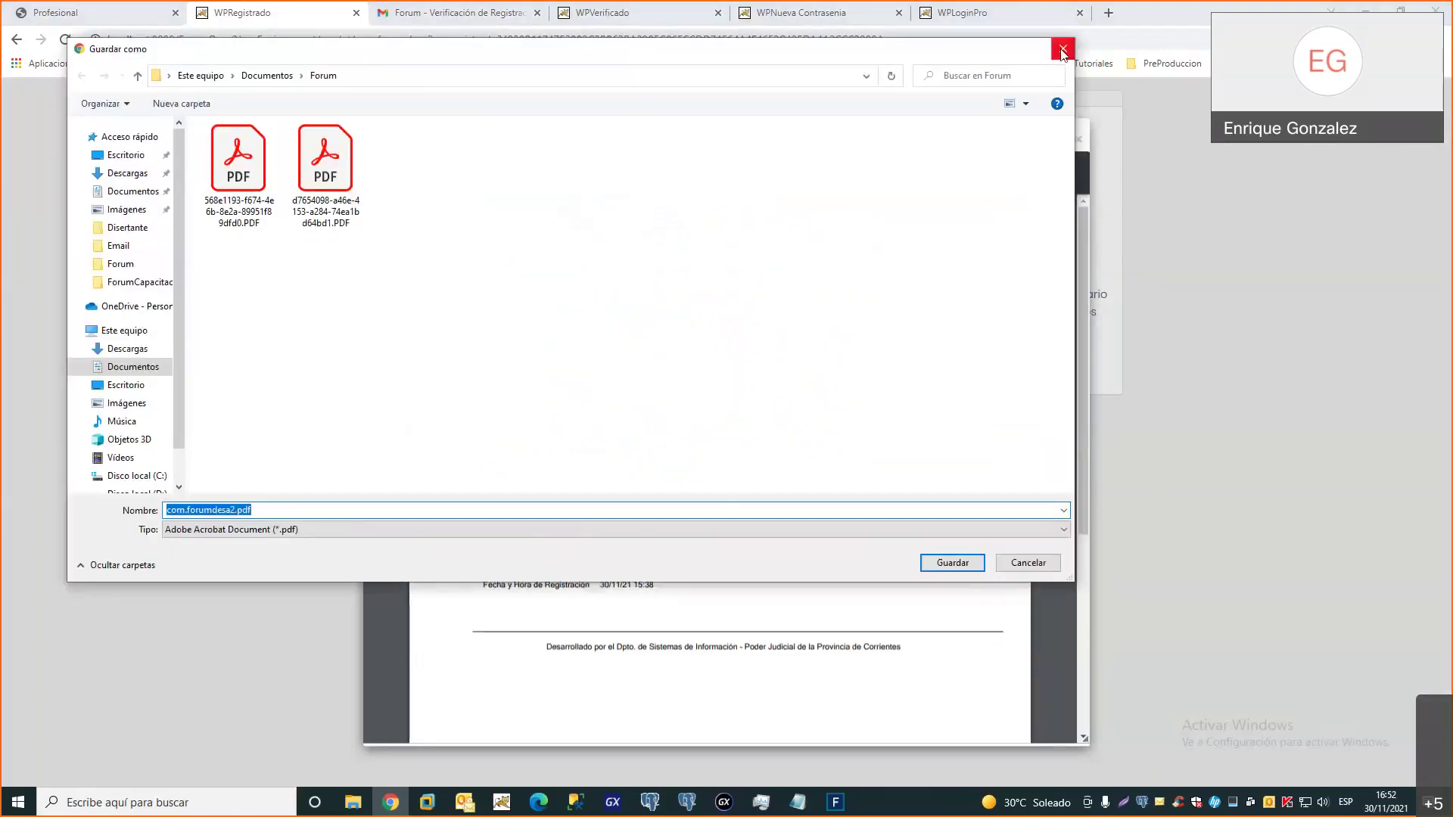
pyautogui.click(1064, 51)
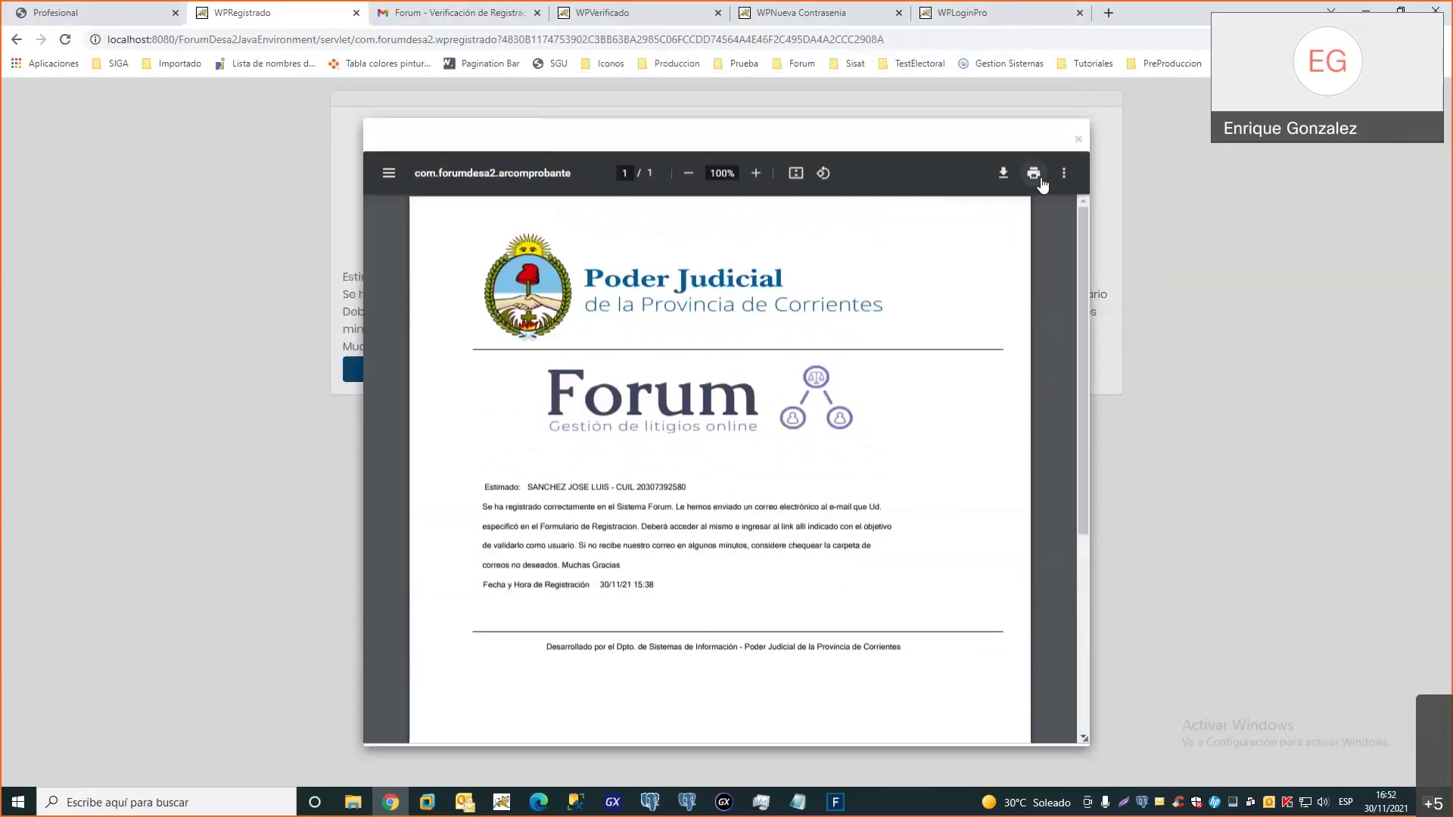
pyautogui.click(1078, 142)
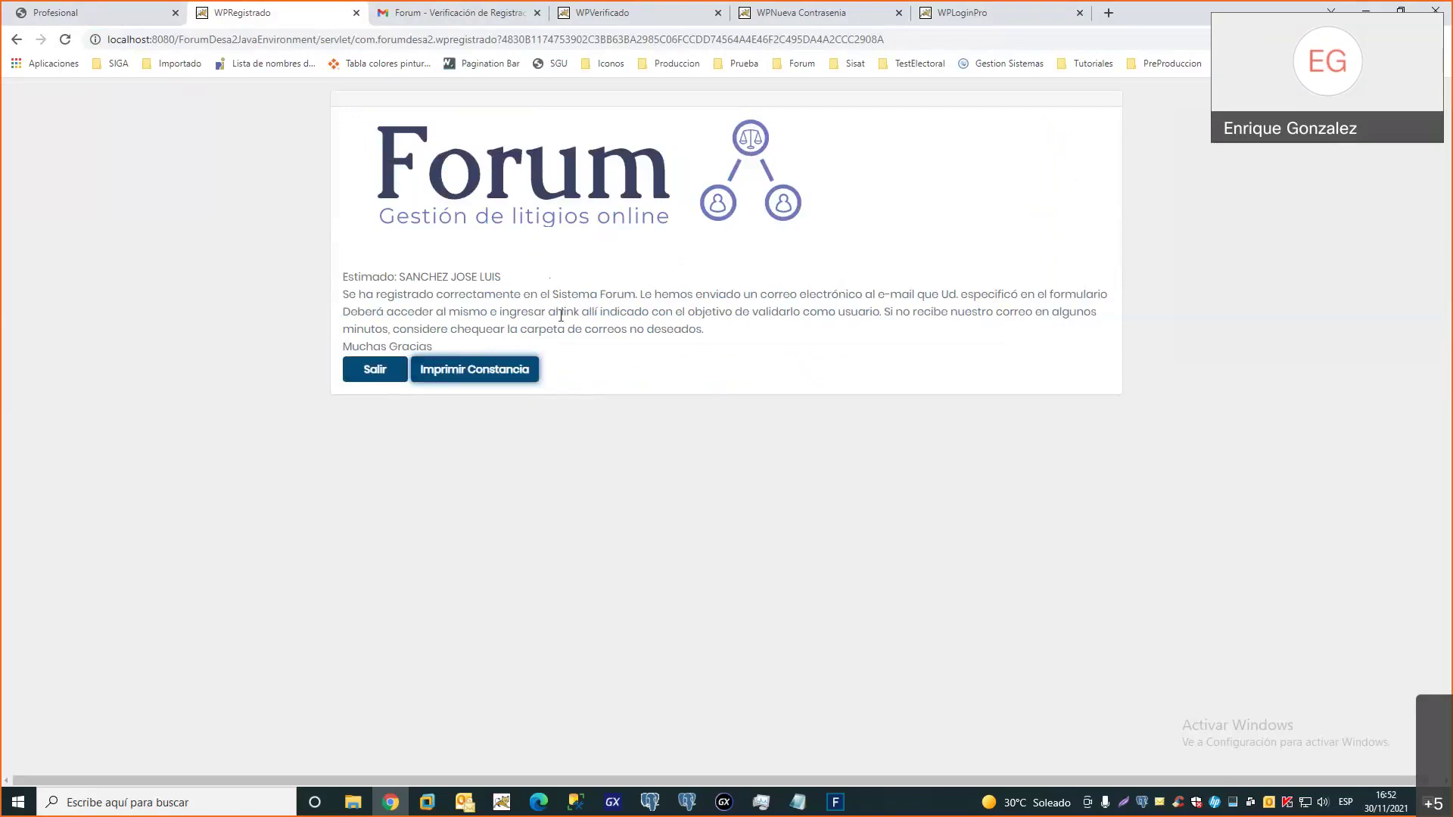
# Read the 'Forum - Verificación de Registración' email, then view the account-validated page
pyautogui.click(436, 17)
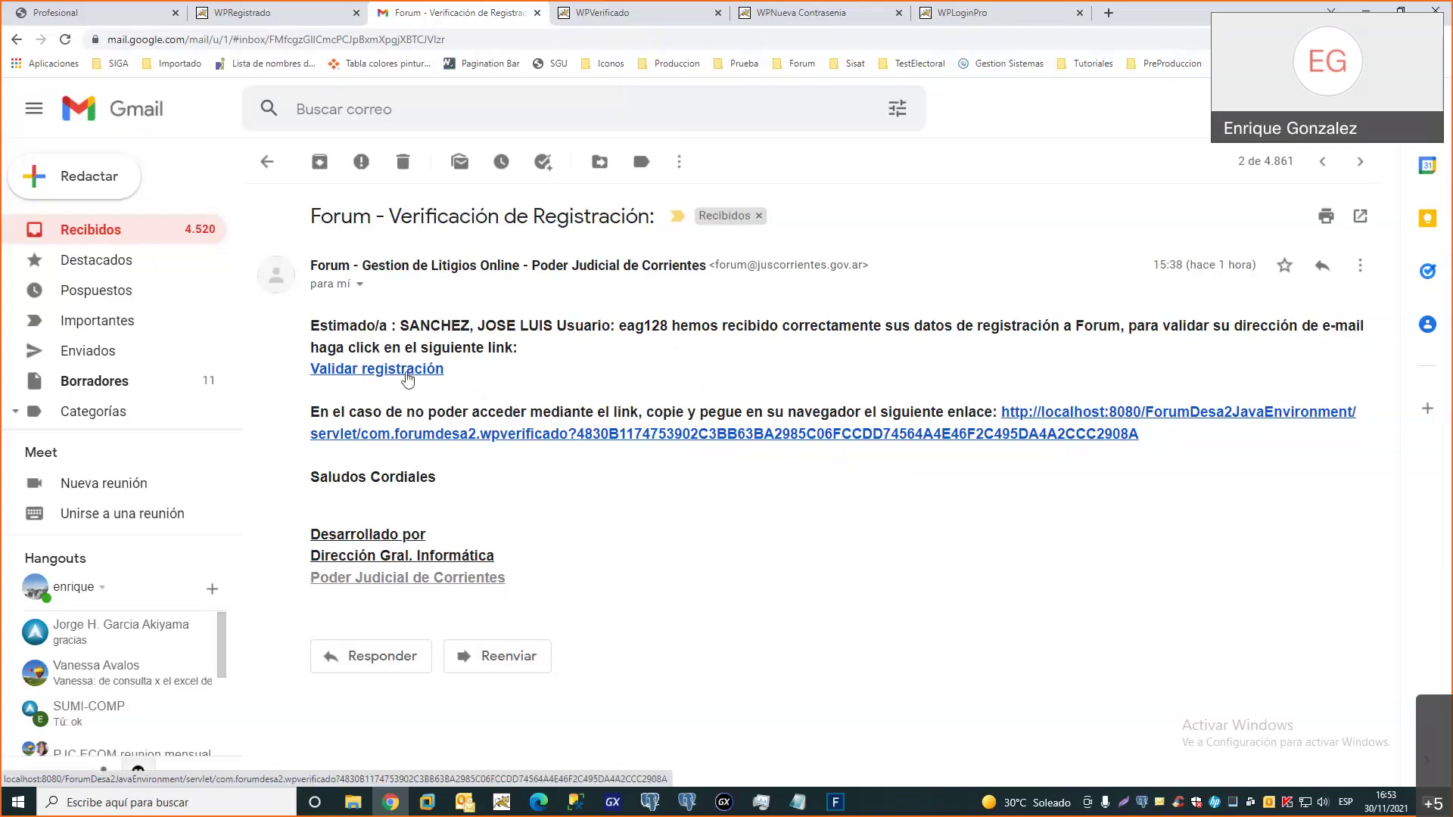
pyautogui.click(594, 17)
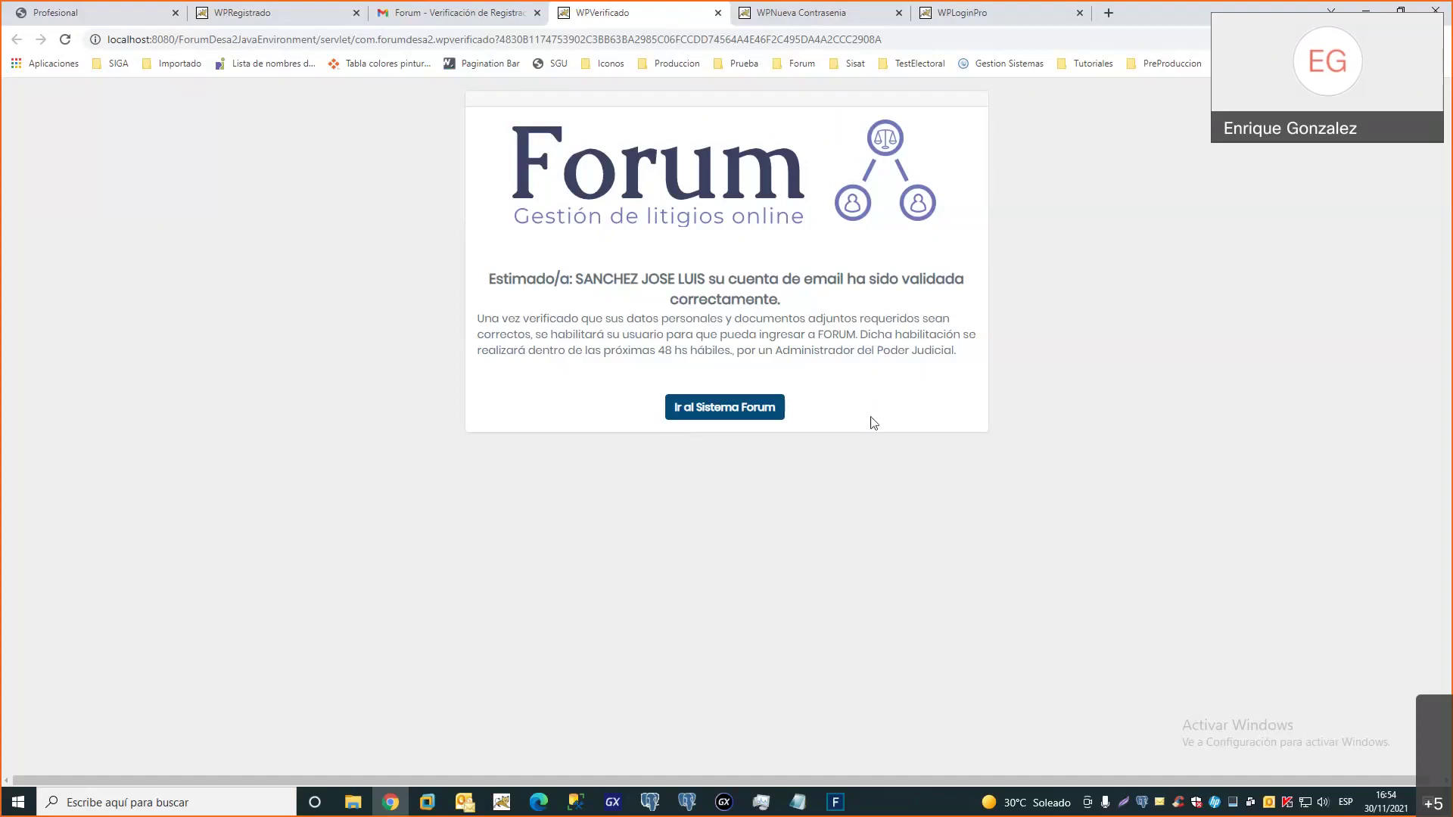
# Go to the Forum login page and open the 'Olvidó su Contraseña?' recovery form
pyautogui.click(717, 413)
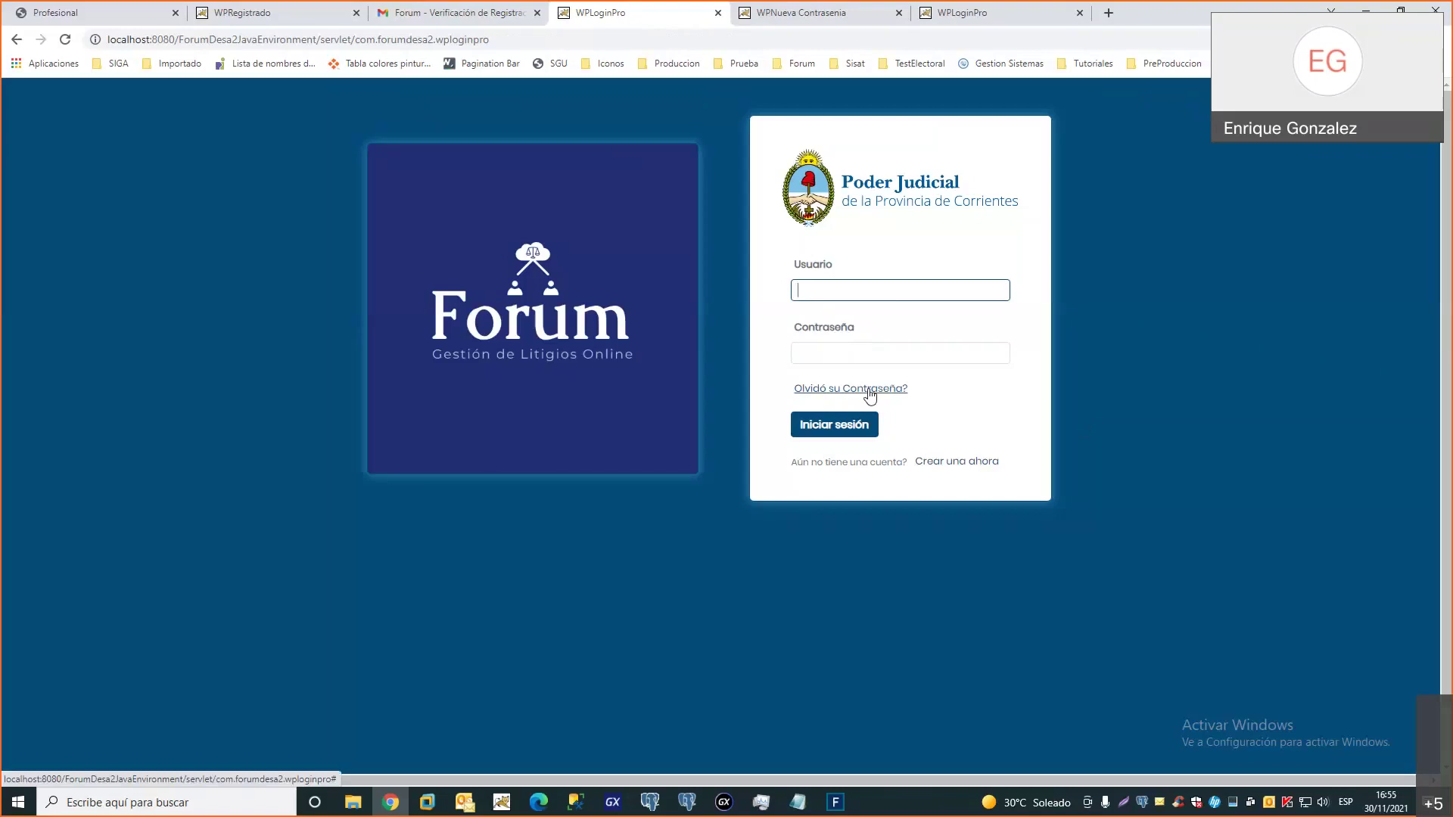
pyautogui.click(870, 390)
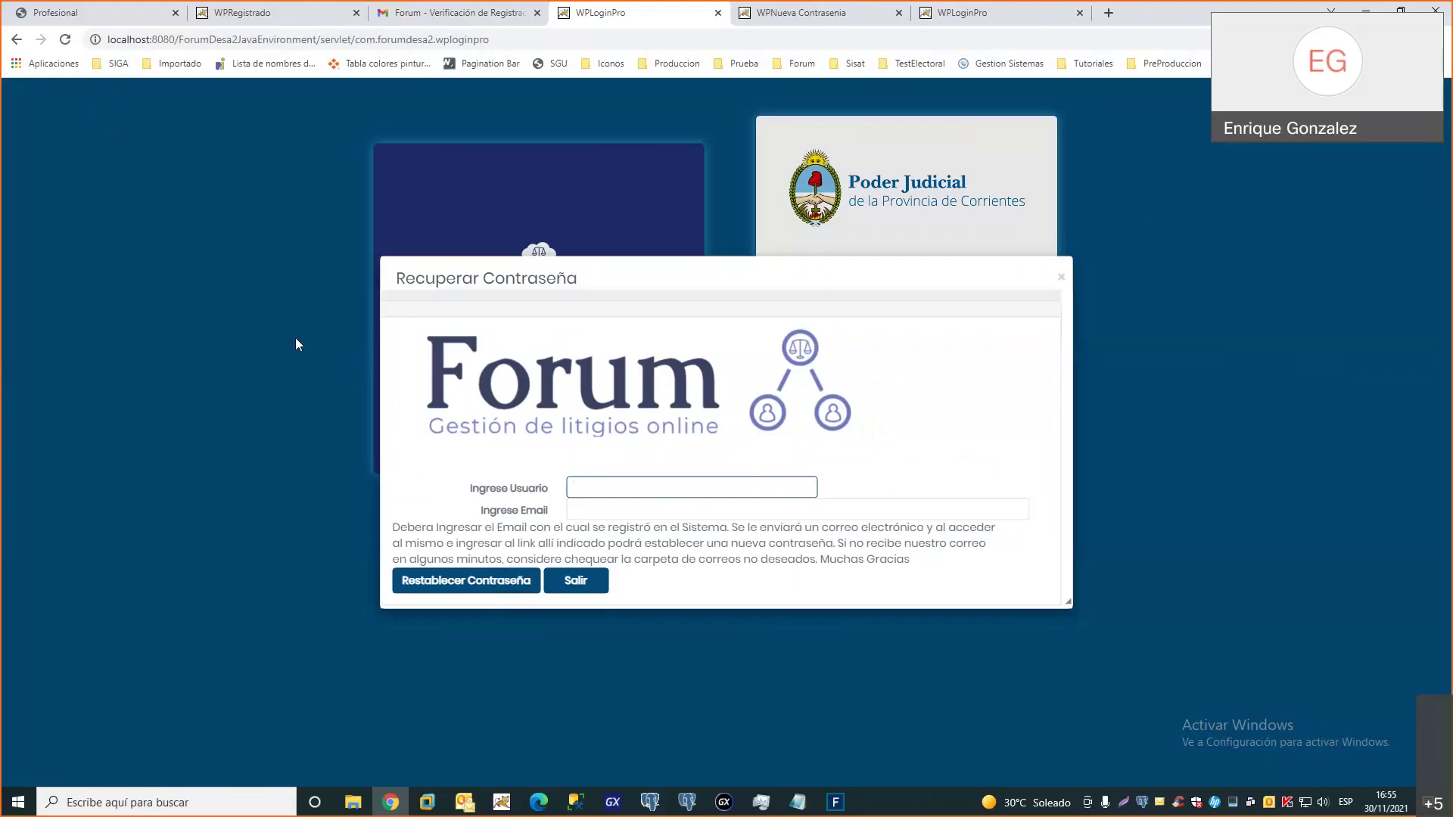
# Open the 'Forum - Recupero de Clave' email from the Gmail inbox
pyautogui.click(875, 20)
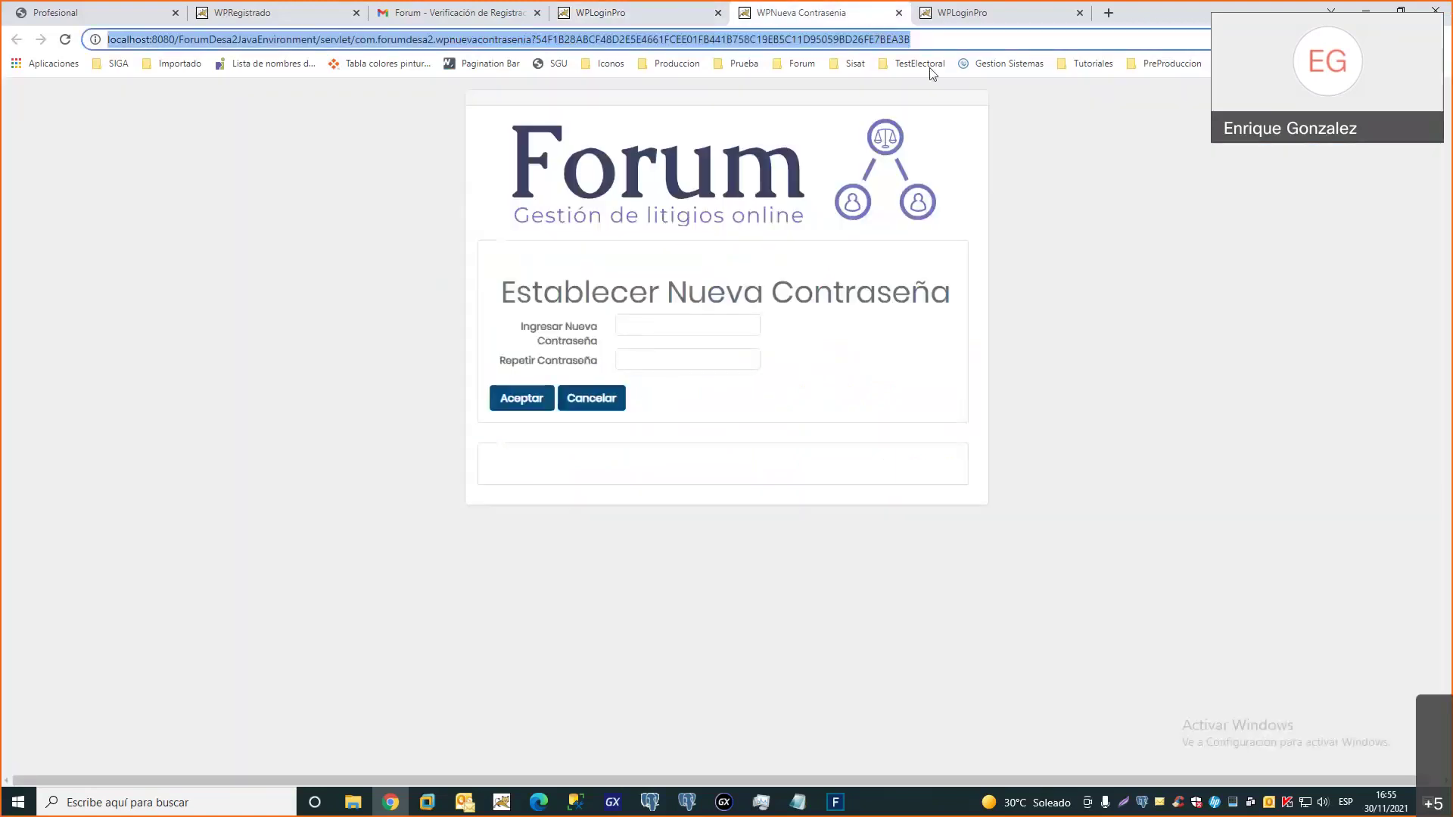
pyautogui.click(489, 21)
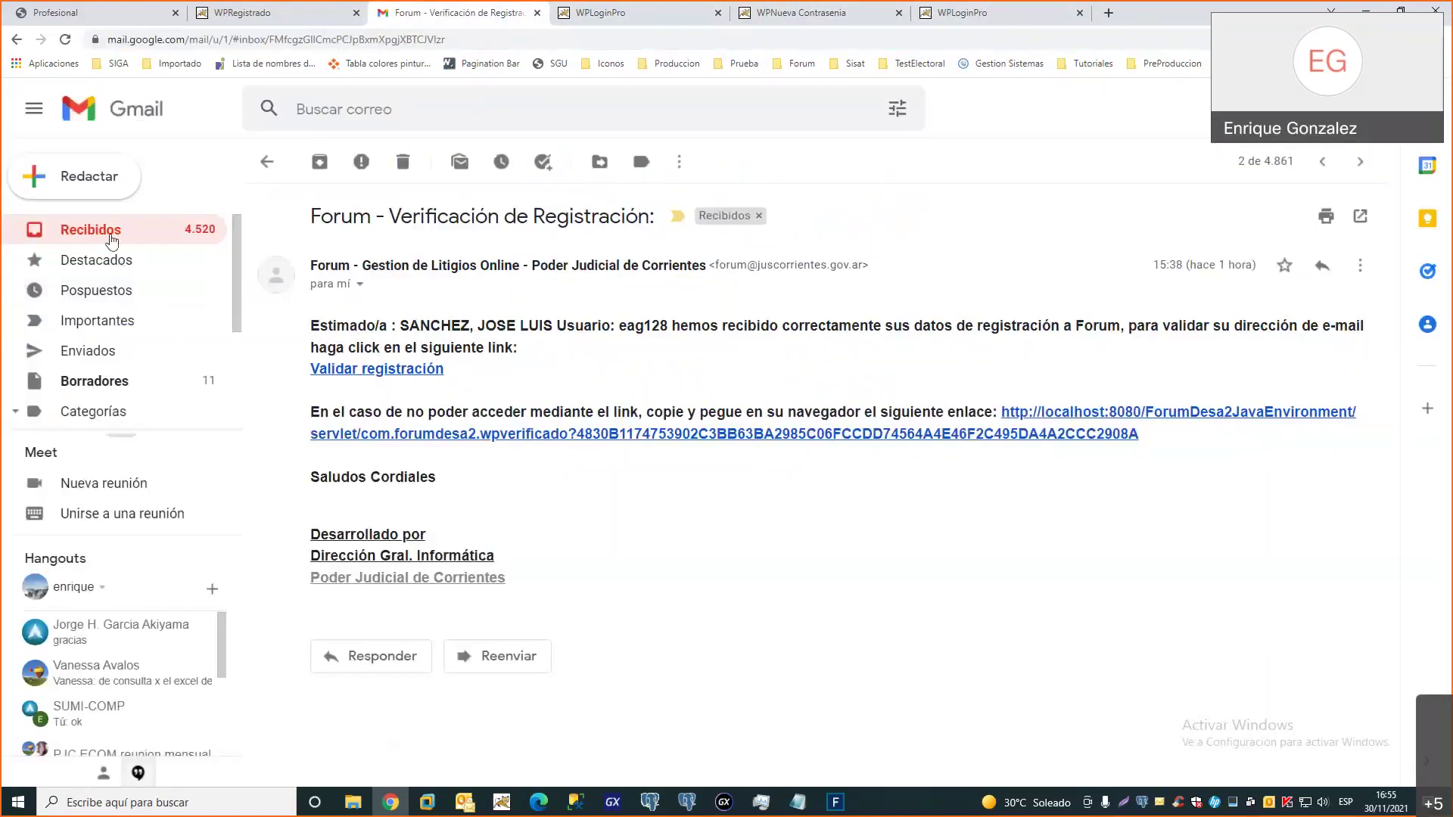
pyautogui.click(112, 234)
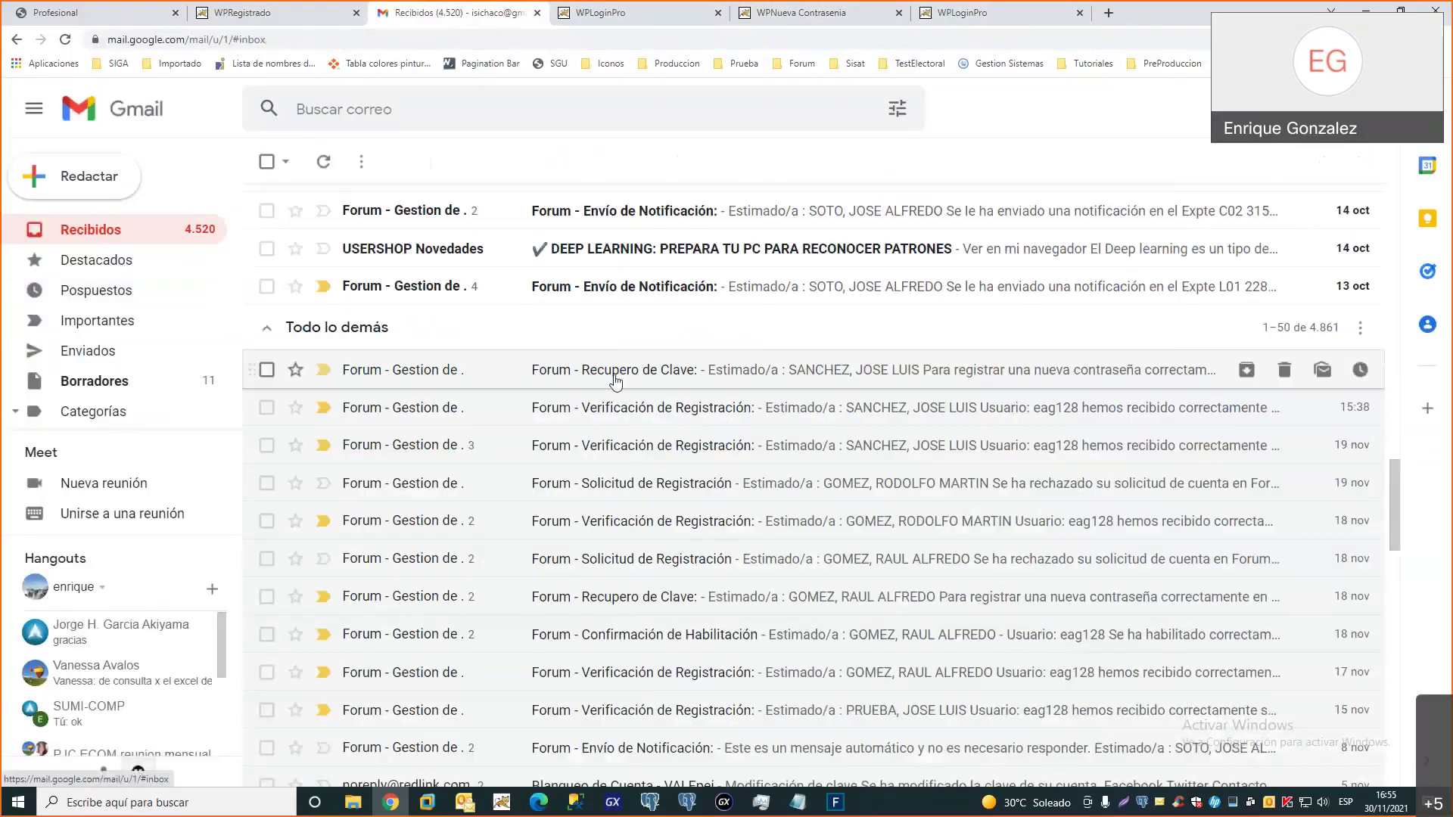
pyautogui.click(616, 375)
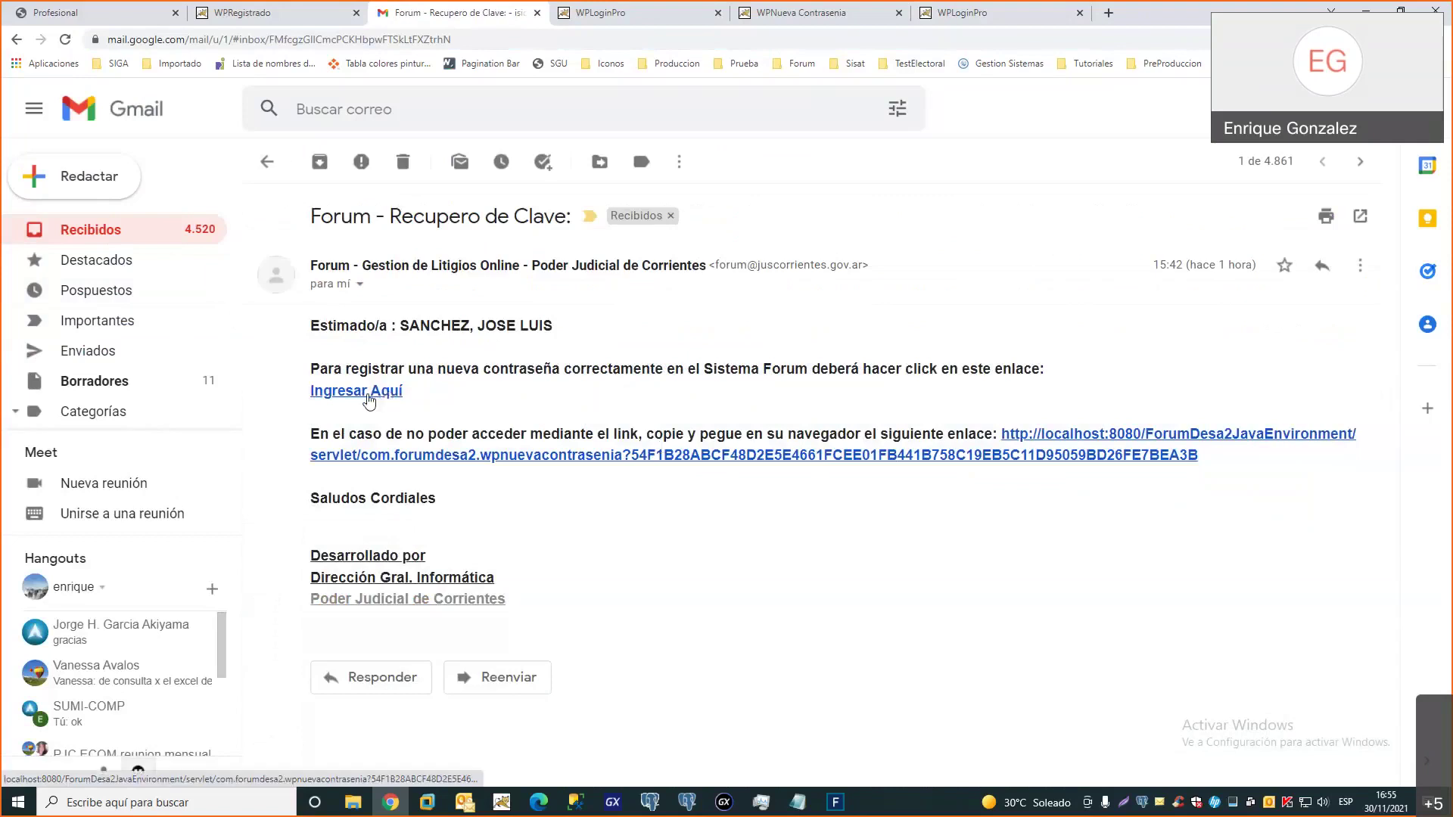
# Check the Establecer Nueva Contraseña page, then show the professional registration form
pyautogui.click(865, 18)
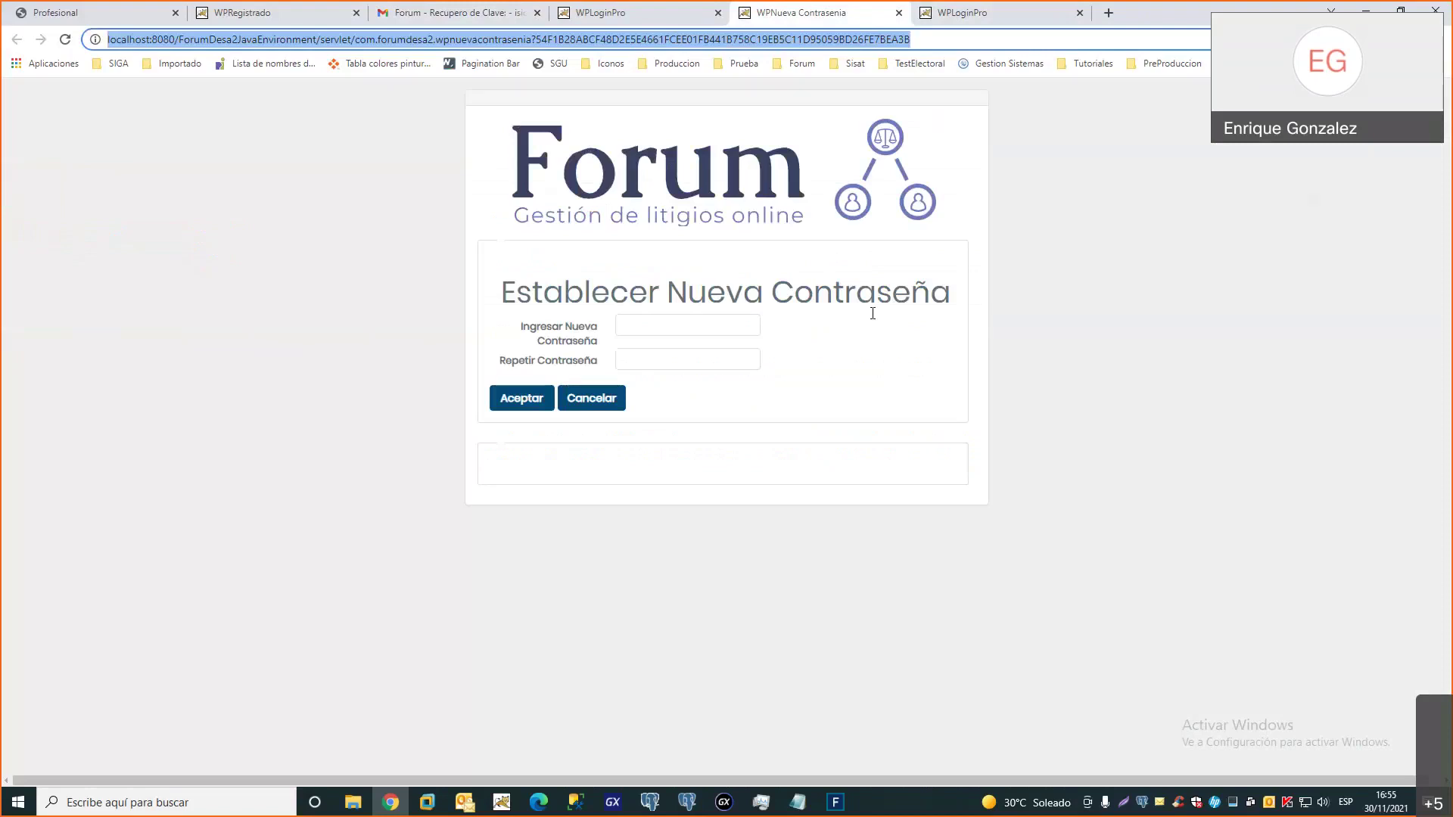
pyautogui.click(714, 325)
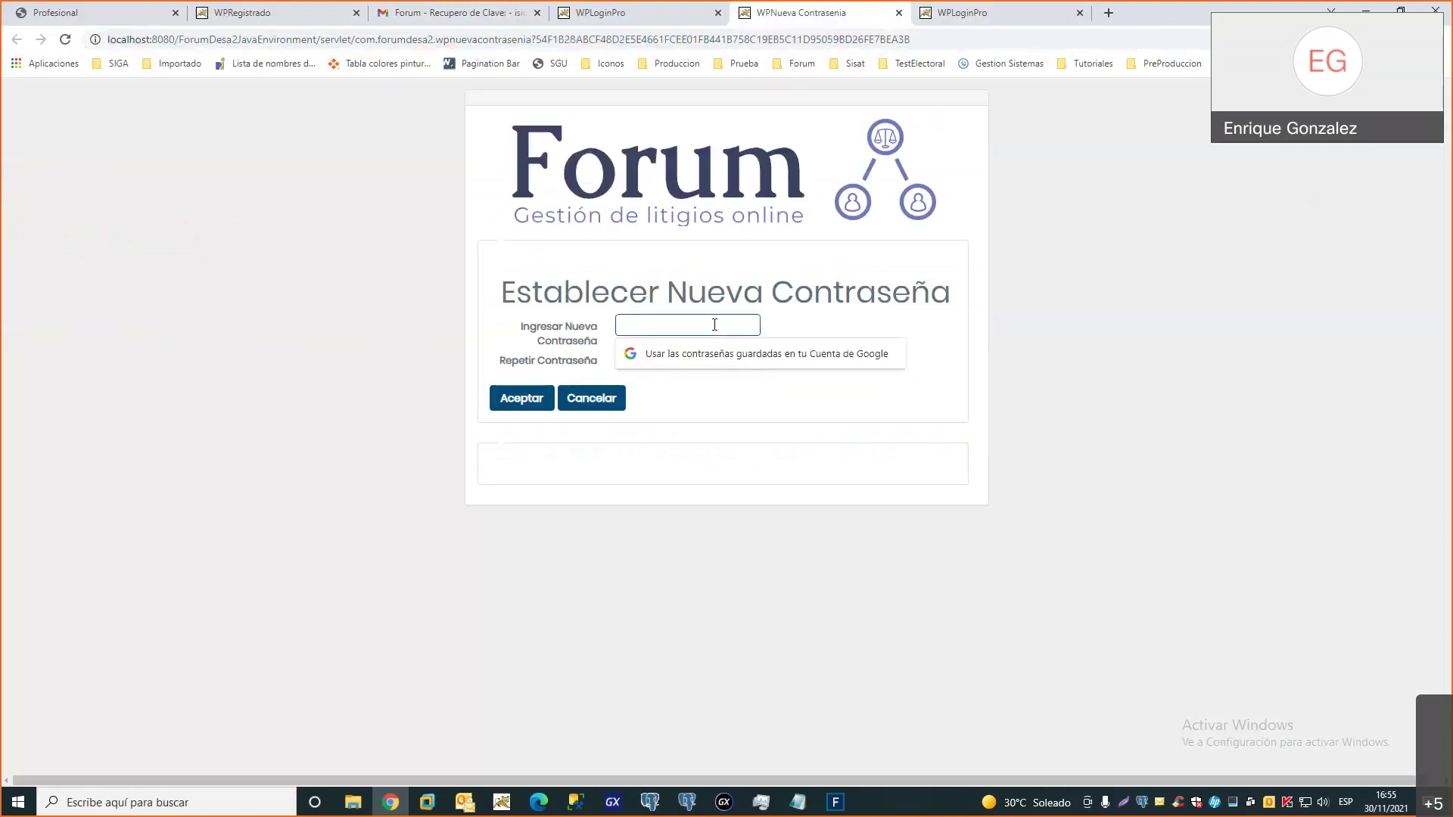
pyautogui.click(675, 309)
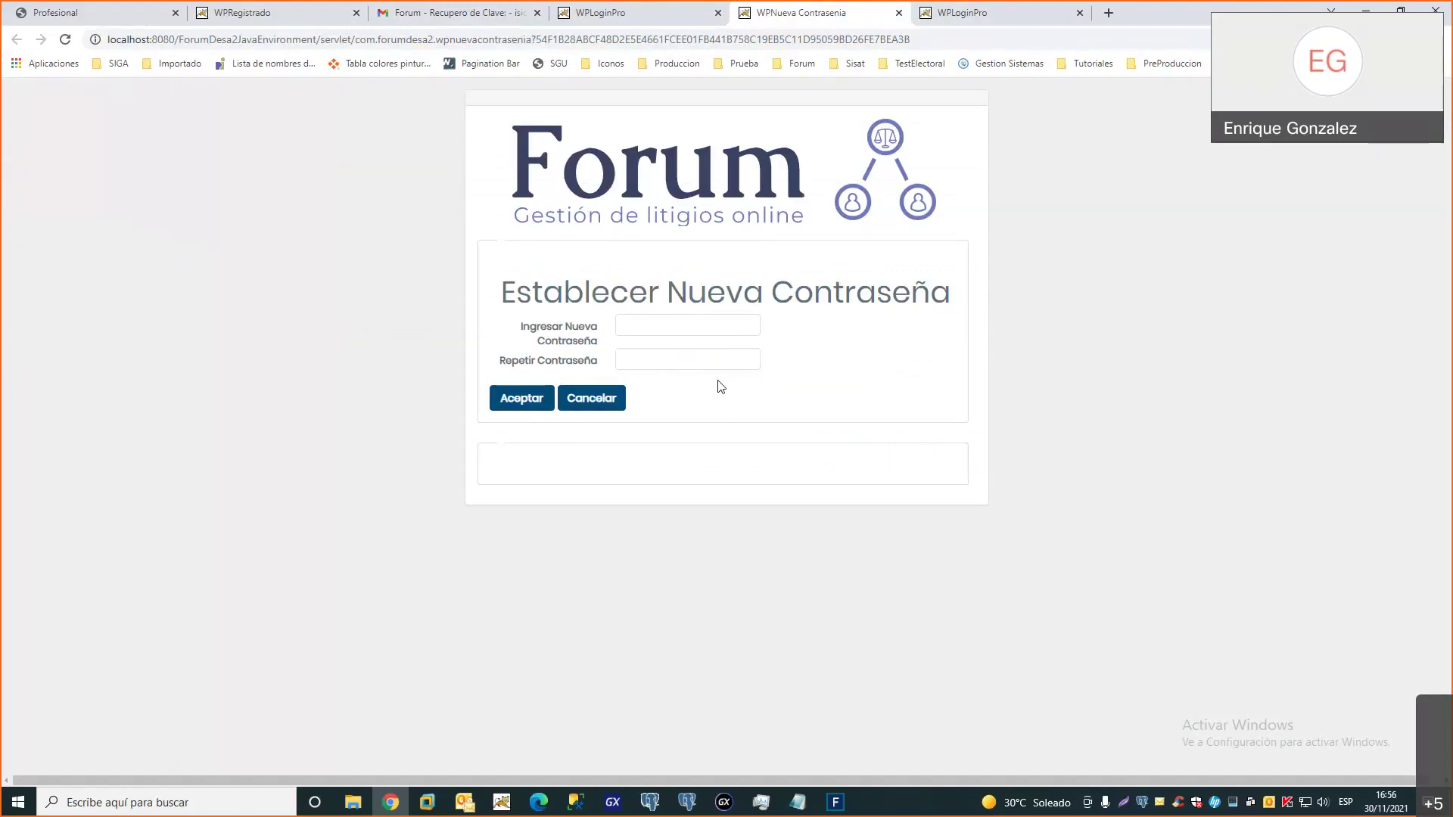
pyautogui.click(117, 16)
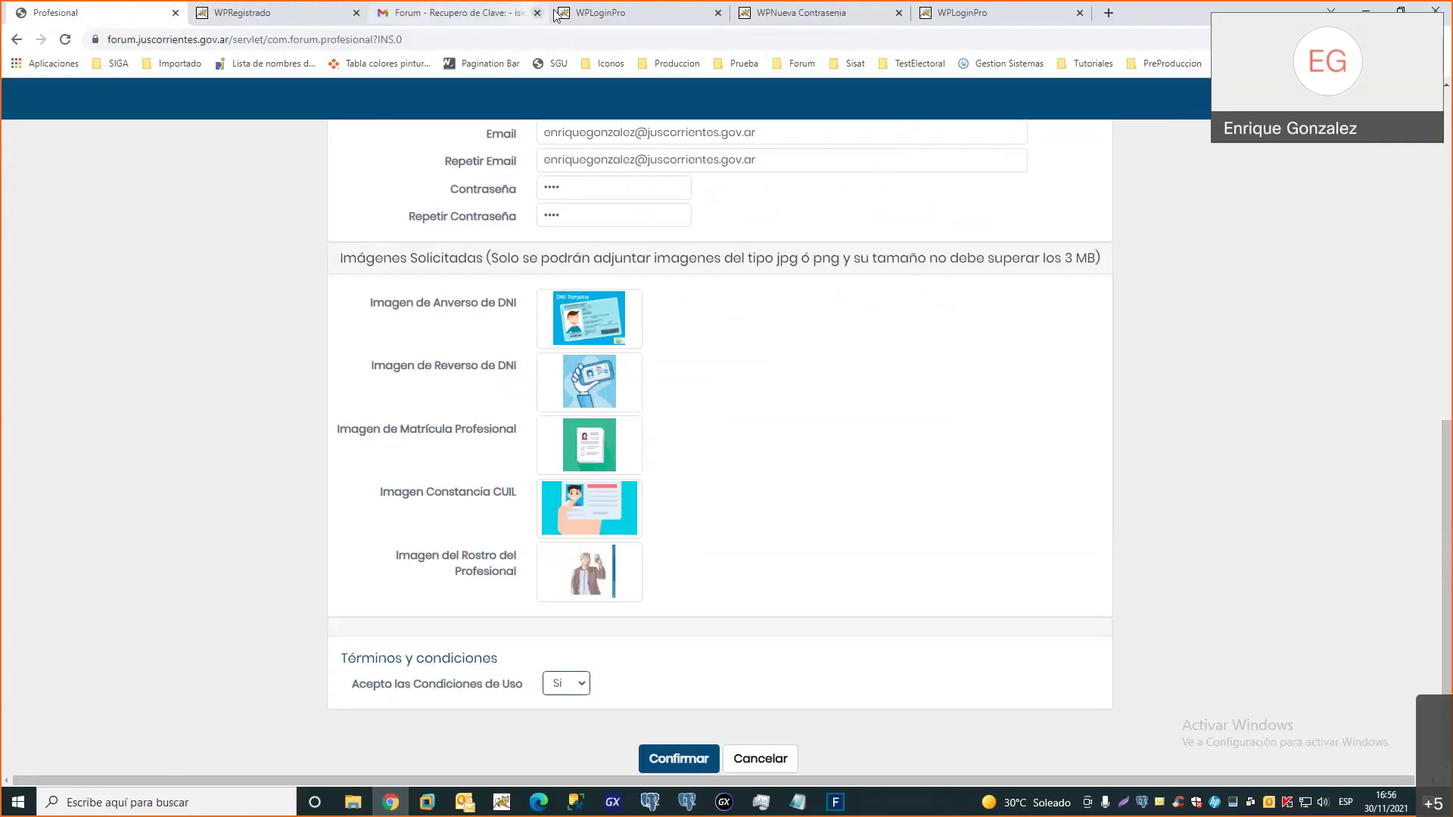
# Show the login page with the Recuperar Contraseña dialog via the WPLoginPro tab
pyautogui.click(606, 13)
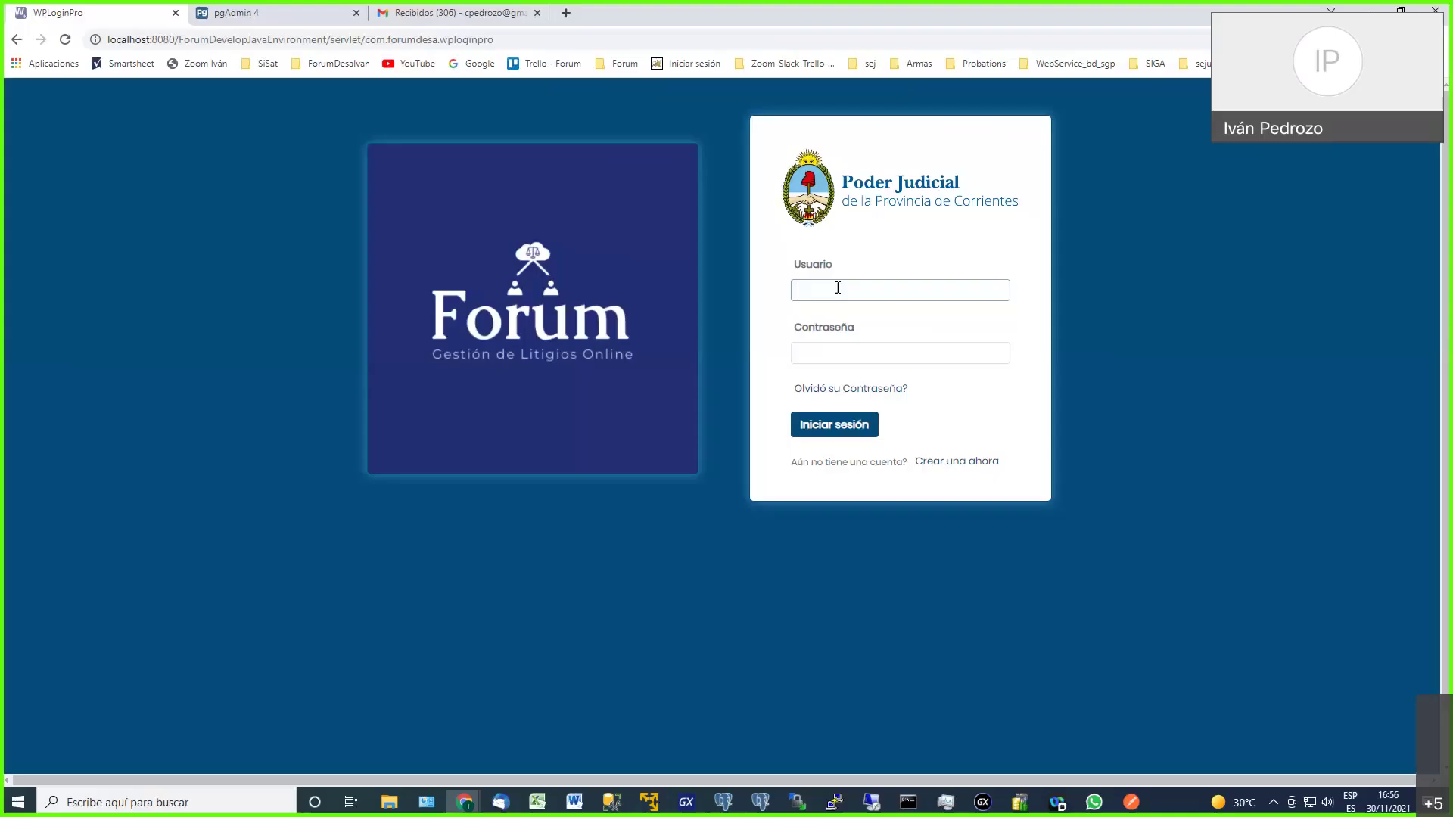
# Log in with the username and password, then open Menú Profesional > Portafolio
pyautogui.click(837, 287)
pyautogui.write('usuari')
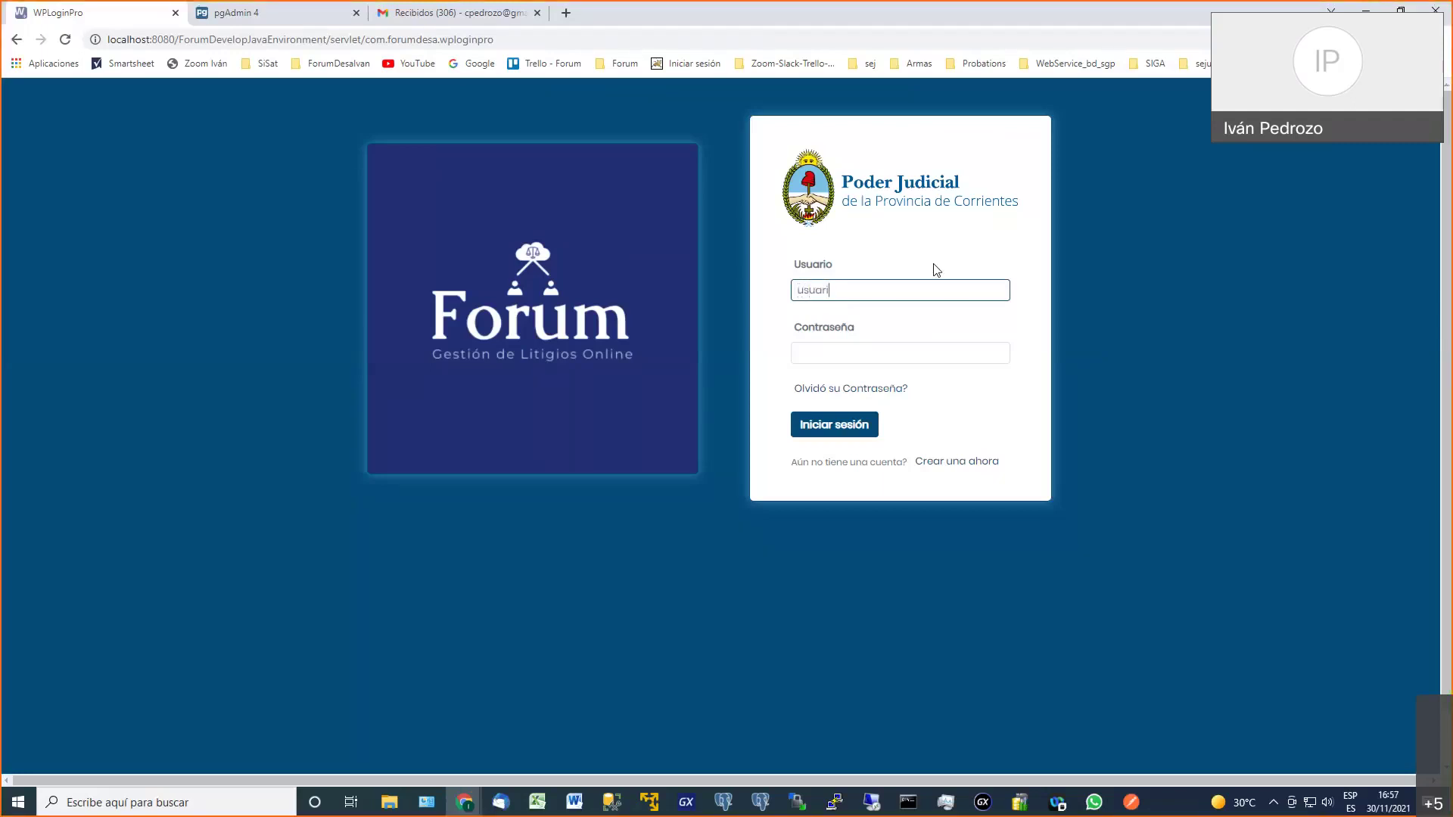
pyautogui.write('o467')
pyautogui.press('Tab')
pyautogui.write('•••')
pyautogui.press('BackSpace')
pyautogui.press('BackSpace')
pyautogui.press('BackSpace')
pyautogui.write('••••')
pyautogui.press('Return')
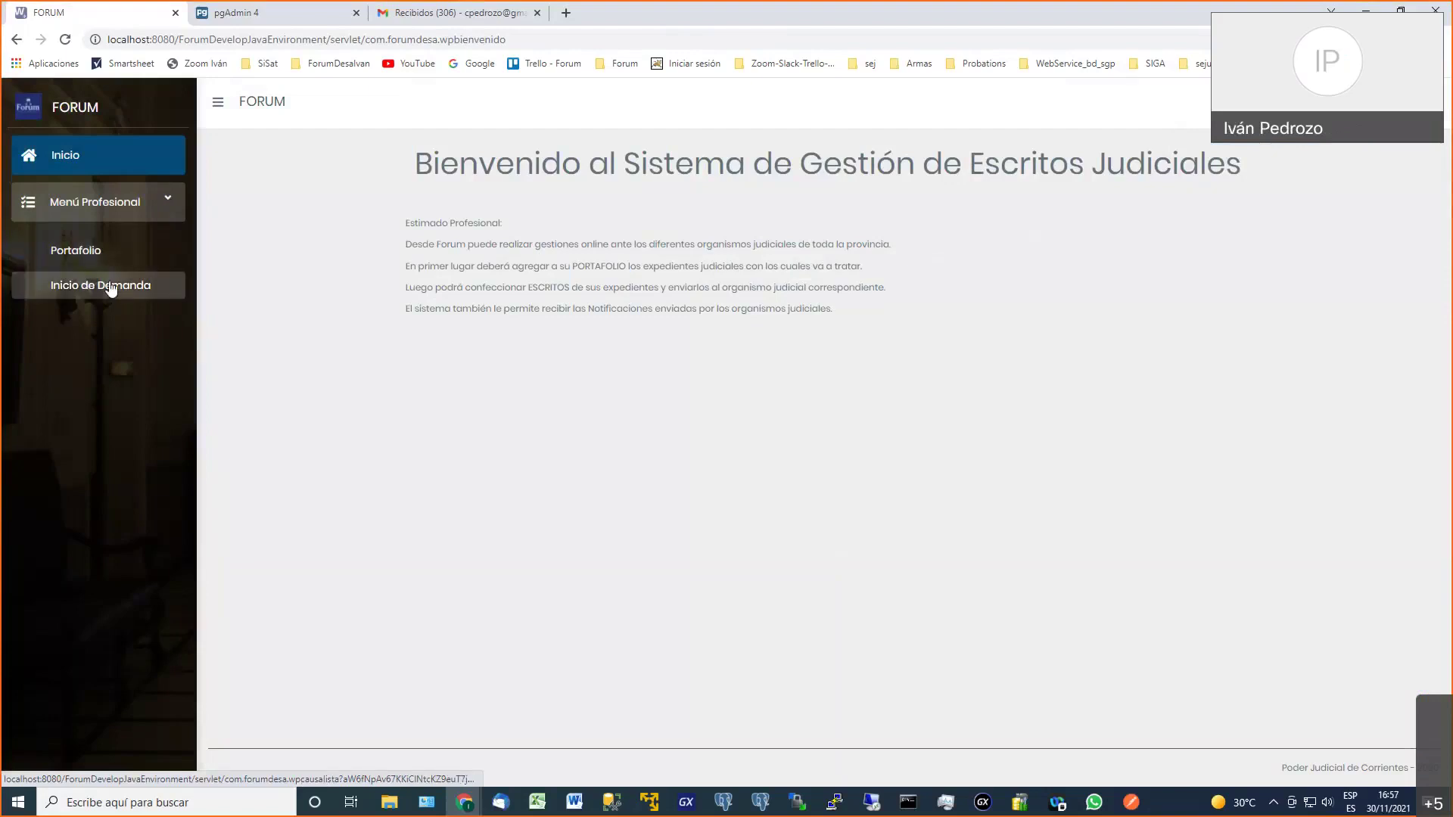
pyautogui.click(97, 250)
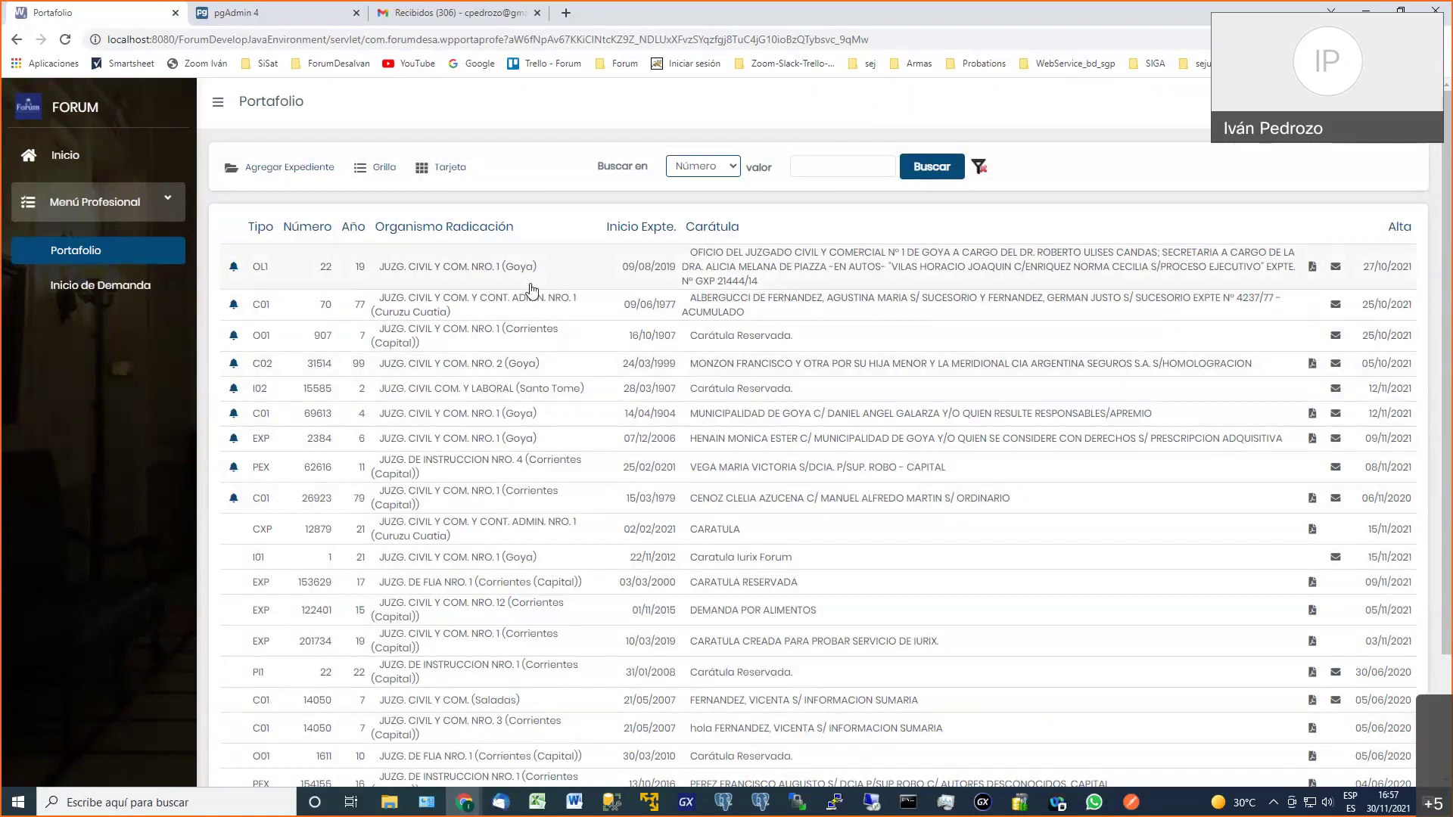
pyautogui.click(280, 168)
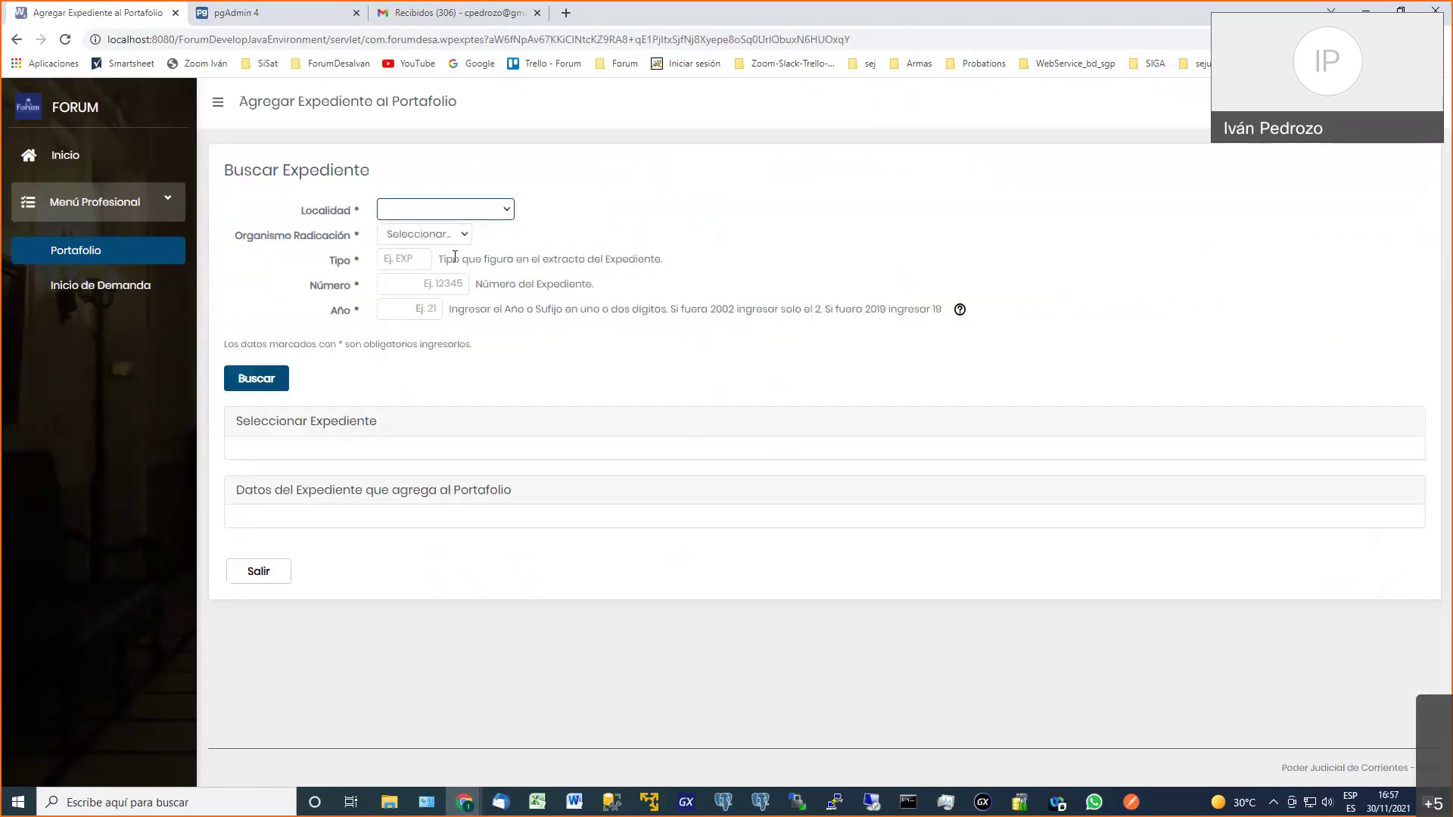
pyautogui.click(470, 211)
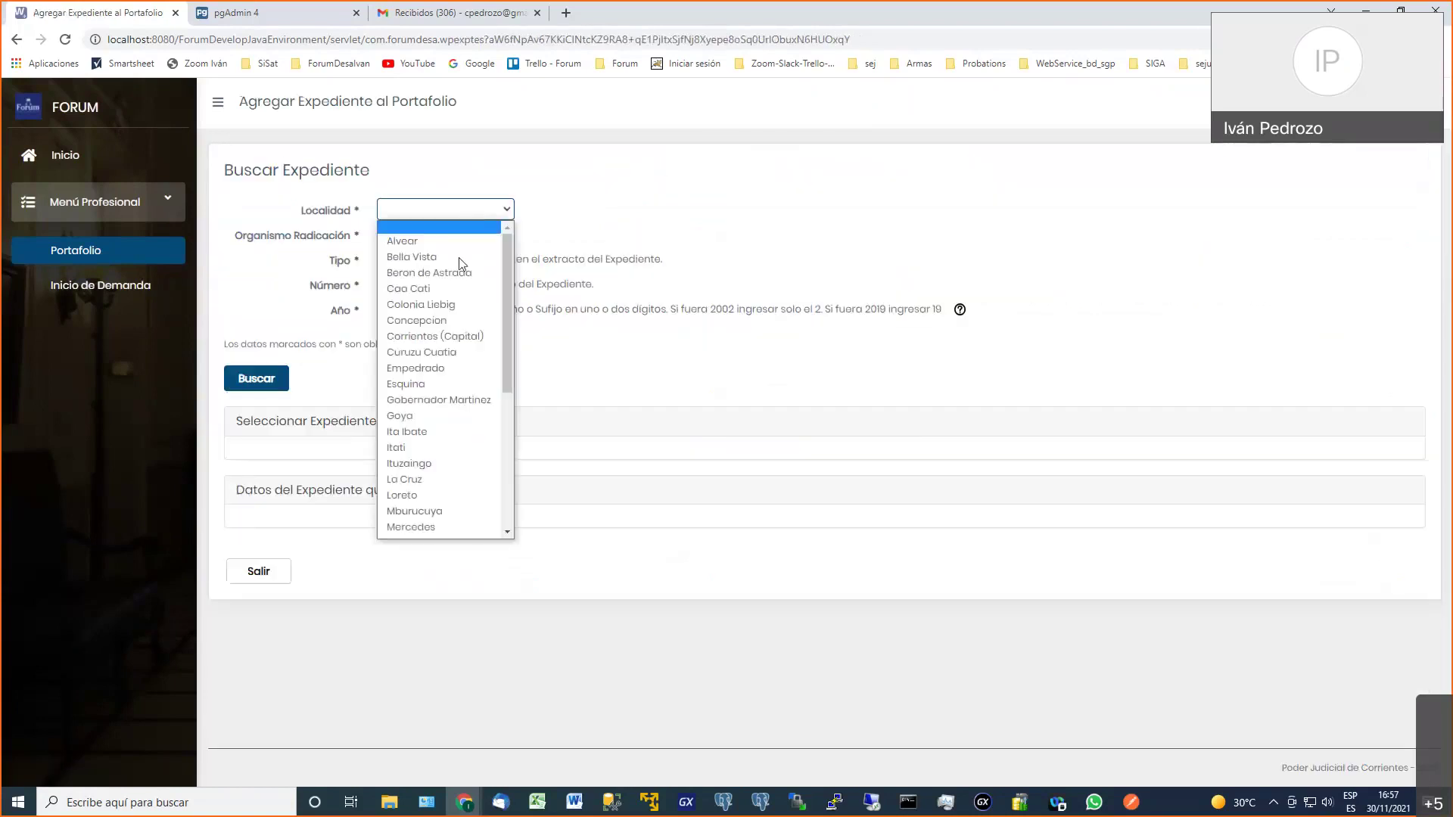
pyautogui.click(451, 416)
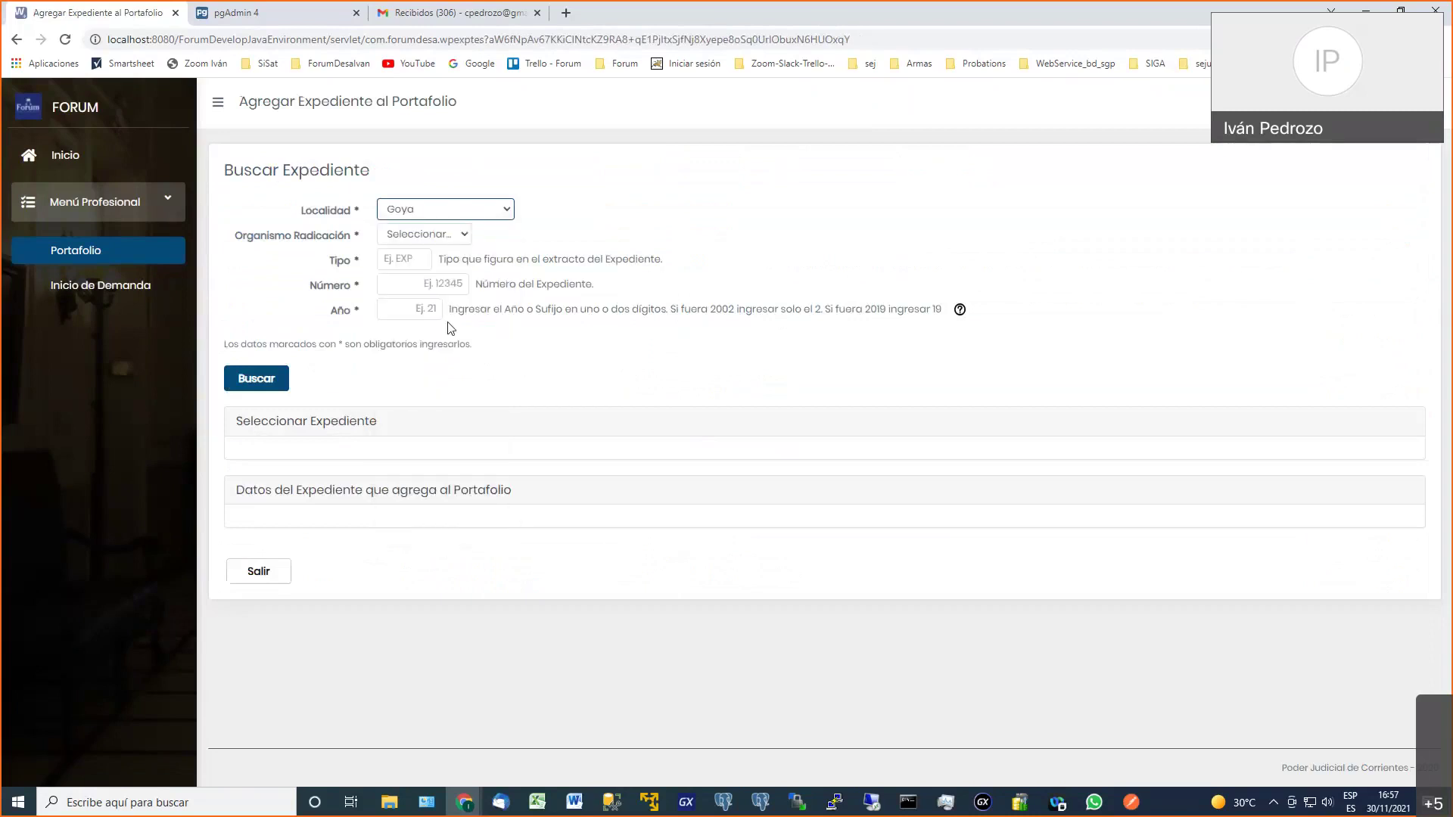
pyautogui.click(462, 237)
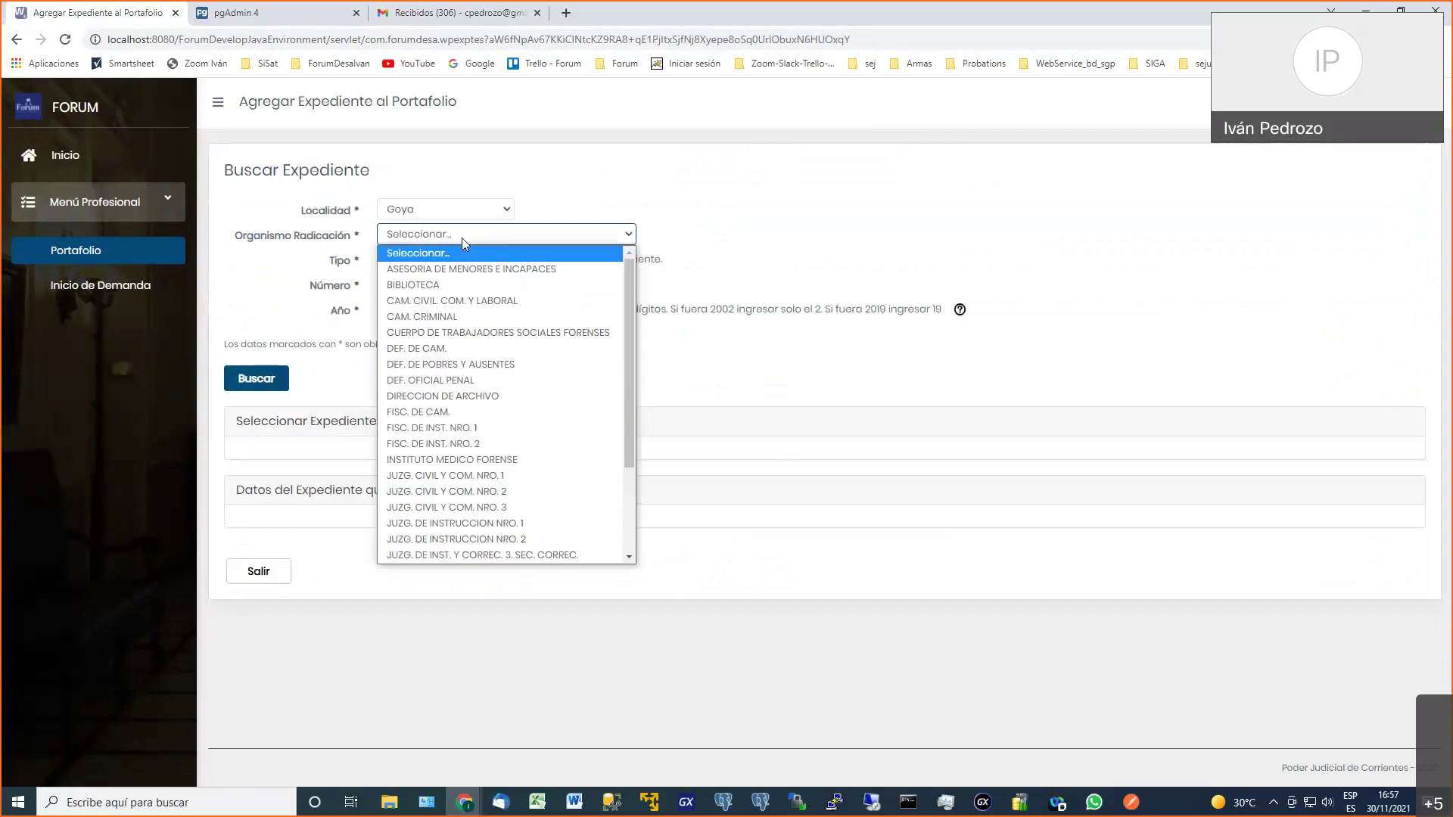
pyautogui.click(498, 475)
pyautogui.click(421, 261)
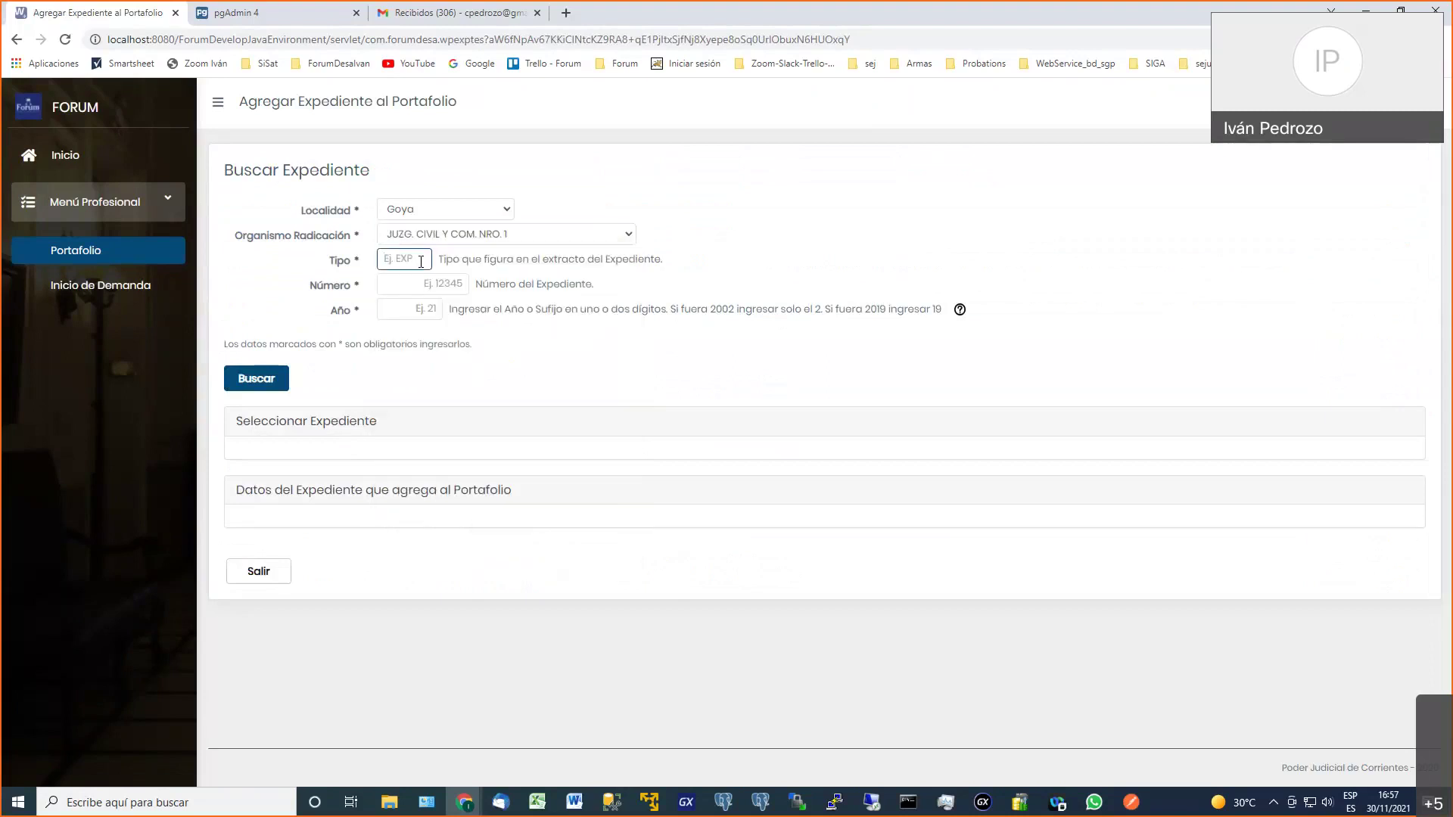
pyautogui.press('Tab')
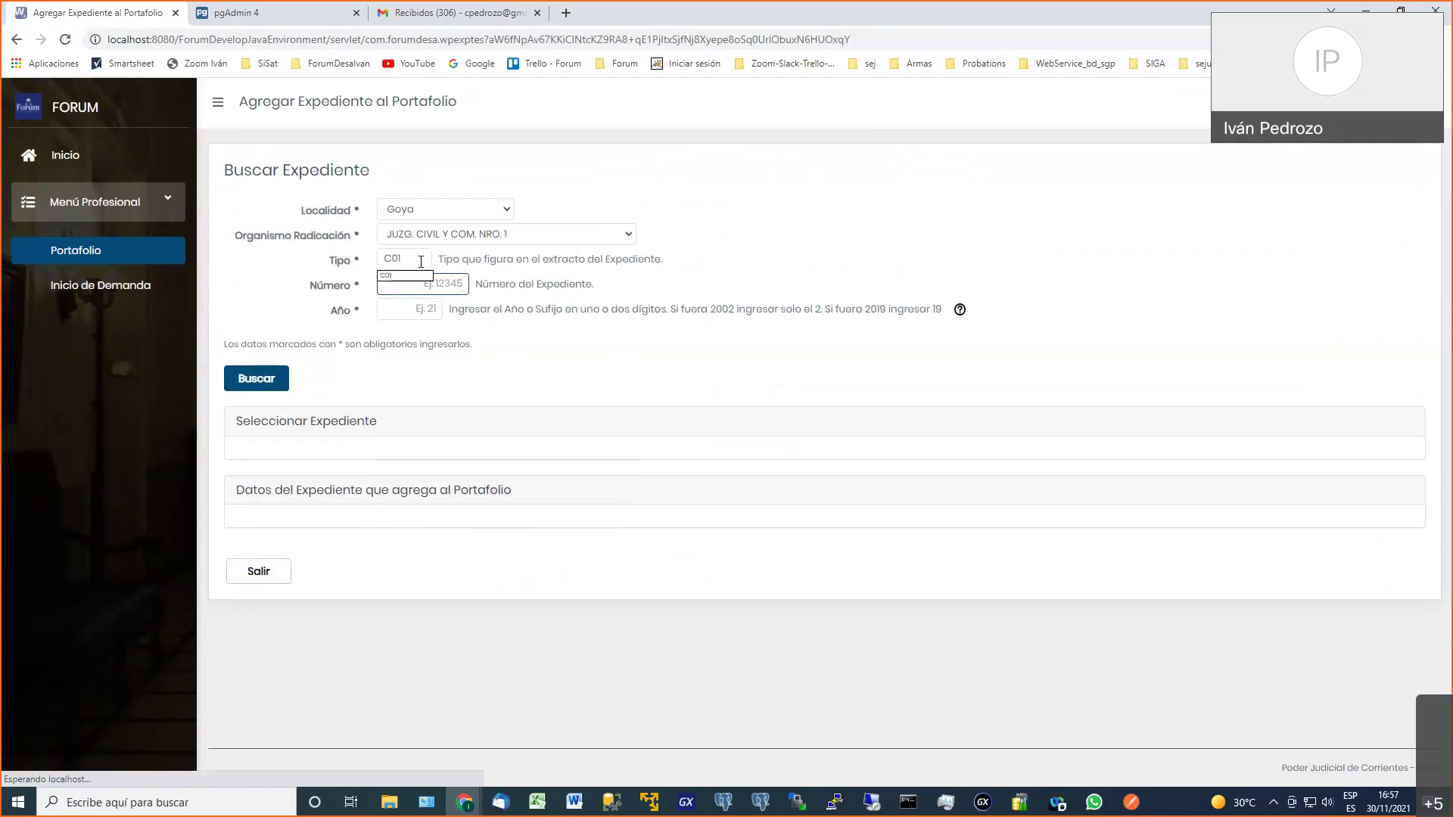
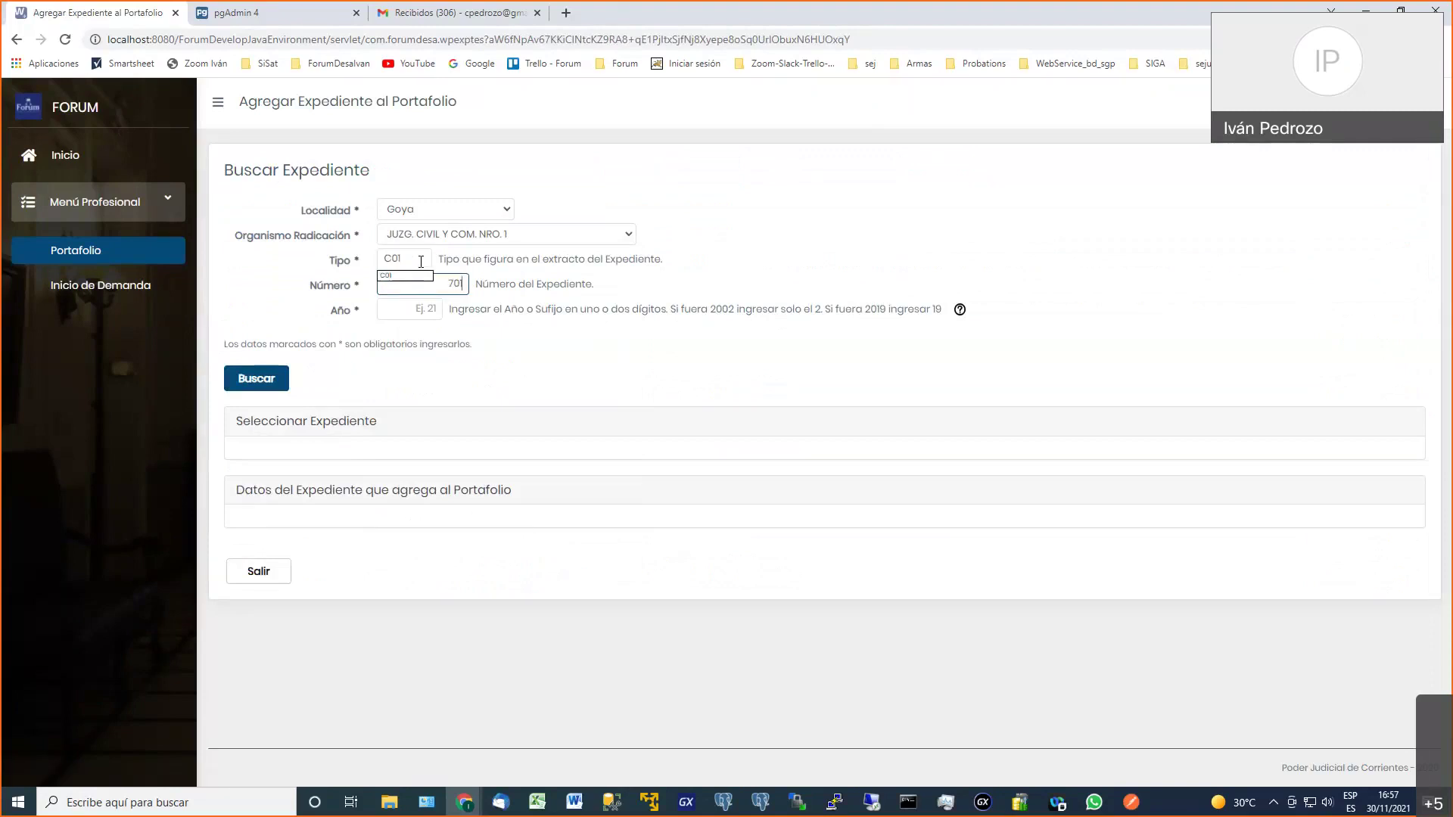
pyautogui.press('Tab')
pyautogui.click(243, 390)
pyautogui.click(420, 317)
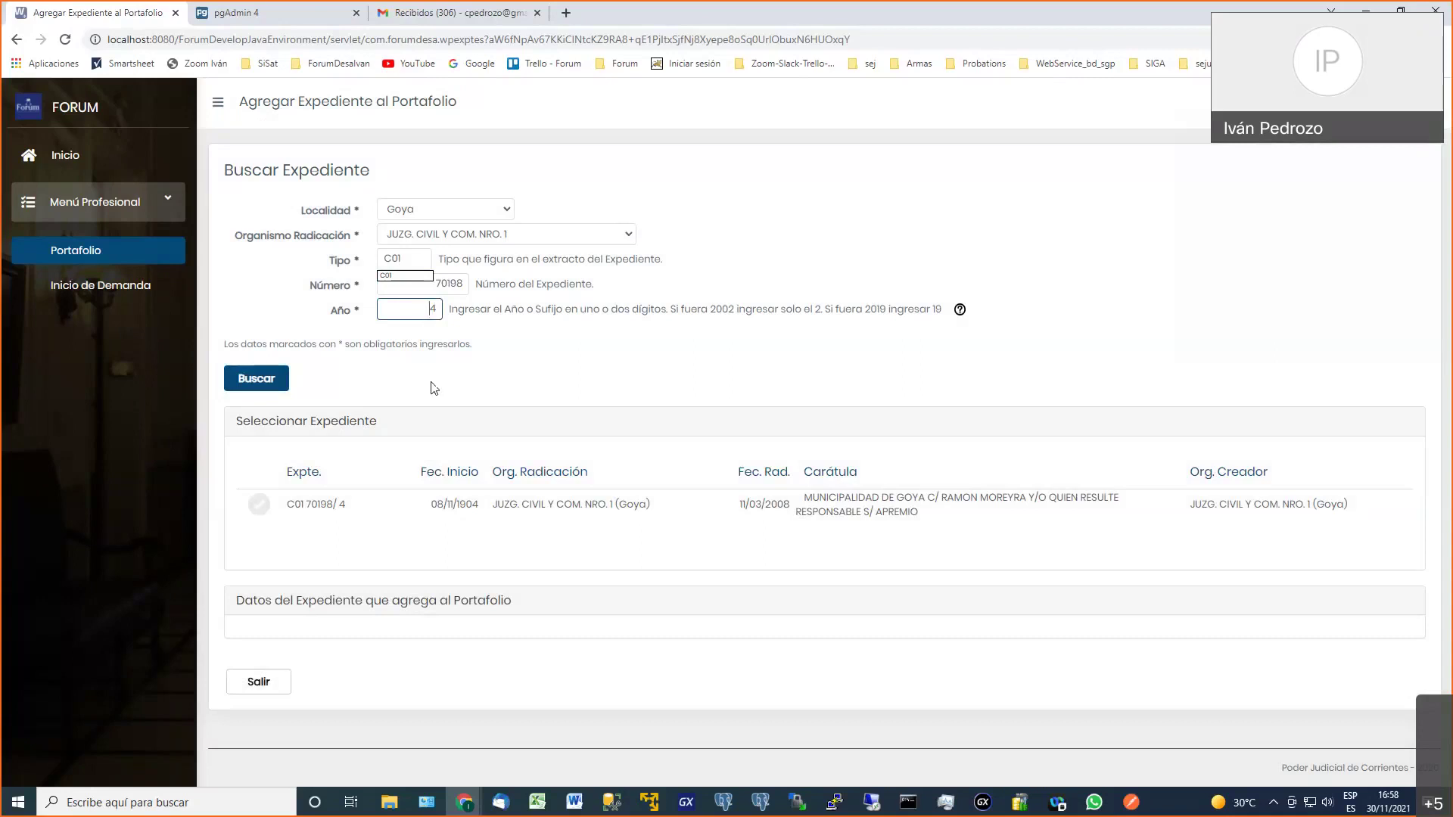
pyautogui.hotkey('shift', 'End')
pyautogui.write('2')
pyautogui.press('BackSpace')
pyautogui.press('BackSpace')
pyautogui.write('4')
pyautogui.moveTo(481, 505); pyautogui.dragTo(514, 502)
pyautogui.click(514, 502)
pyautogui.click(260, 511)
# Review the case's start date, originating court and creating court in Datos del Expediente
pyautogui.scroll(-2, 266, 506)
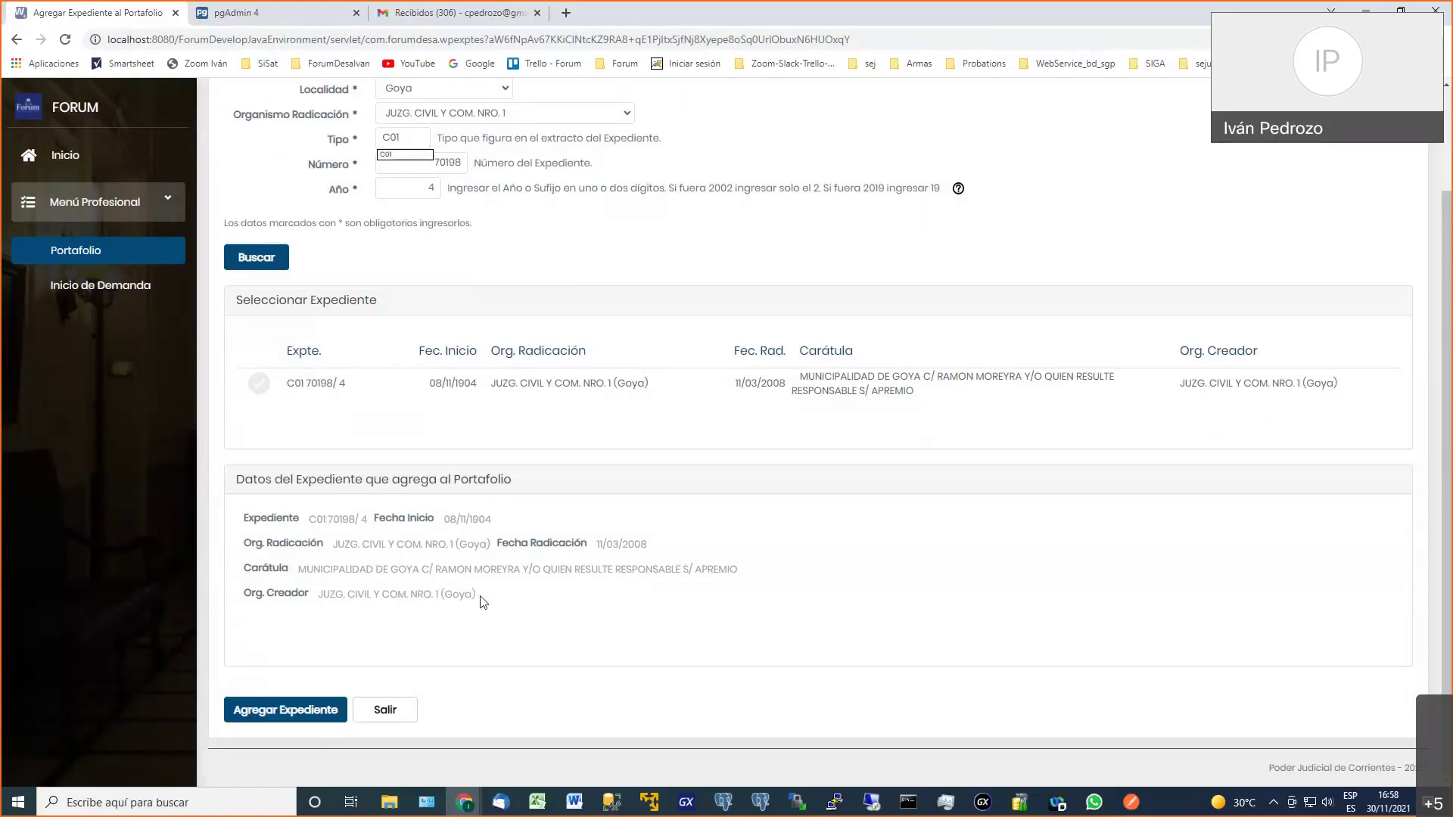
pyautogui.moveTo(448, 520); pyautogui.dragTo(478, 520)
pyautogui.moveTo(383, 551); pyautogui.dragTo(476, 544)
pyautogui.moveTo(363, 594); pyautogui.dragTo(424, 594)
pyautogui.click(440, 594)
pyautogui.click(274, 718)
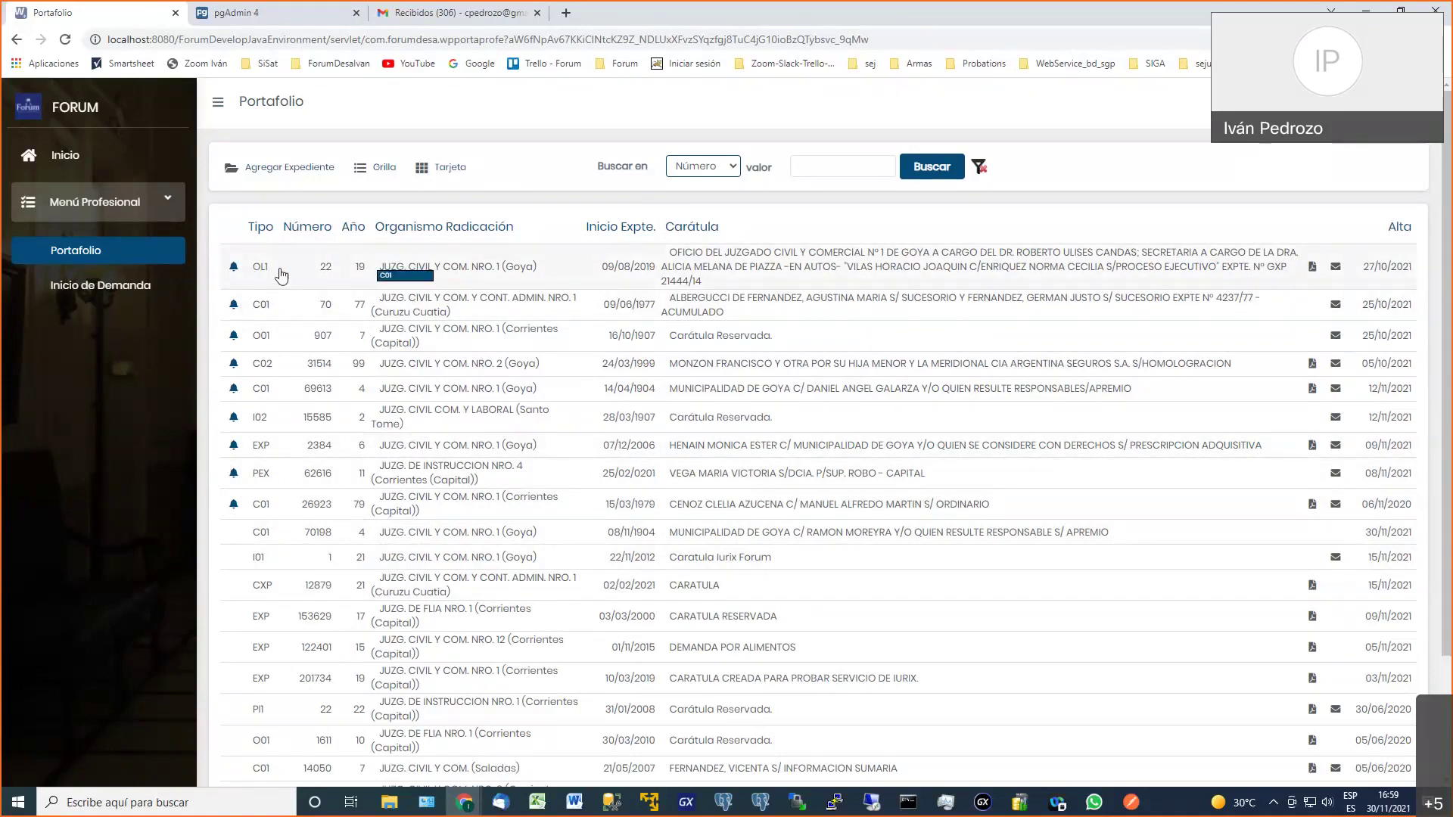
# Open case 70198's writings and notifications, check its data, and create a new escrito
pyautogui.click(316, 540)
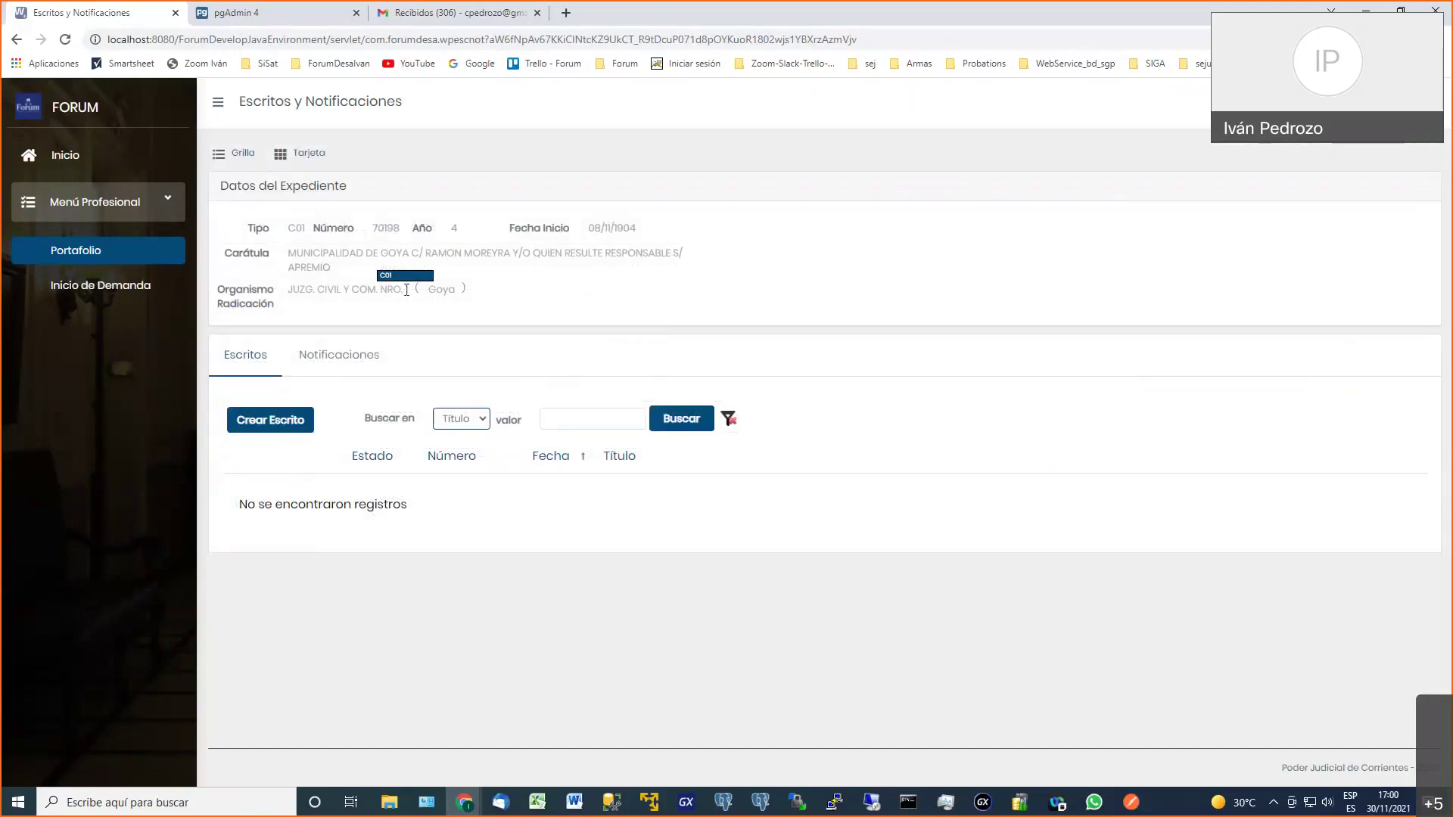
pyautogui.moveTo(287, 227); pyautogui.dragTo(488, 291)
pyautogui.click(532, 253)
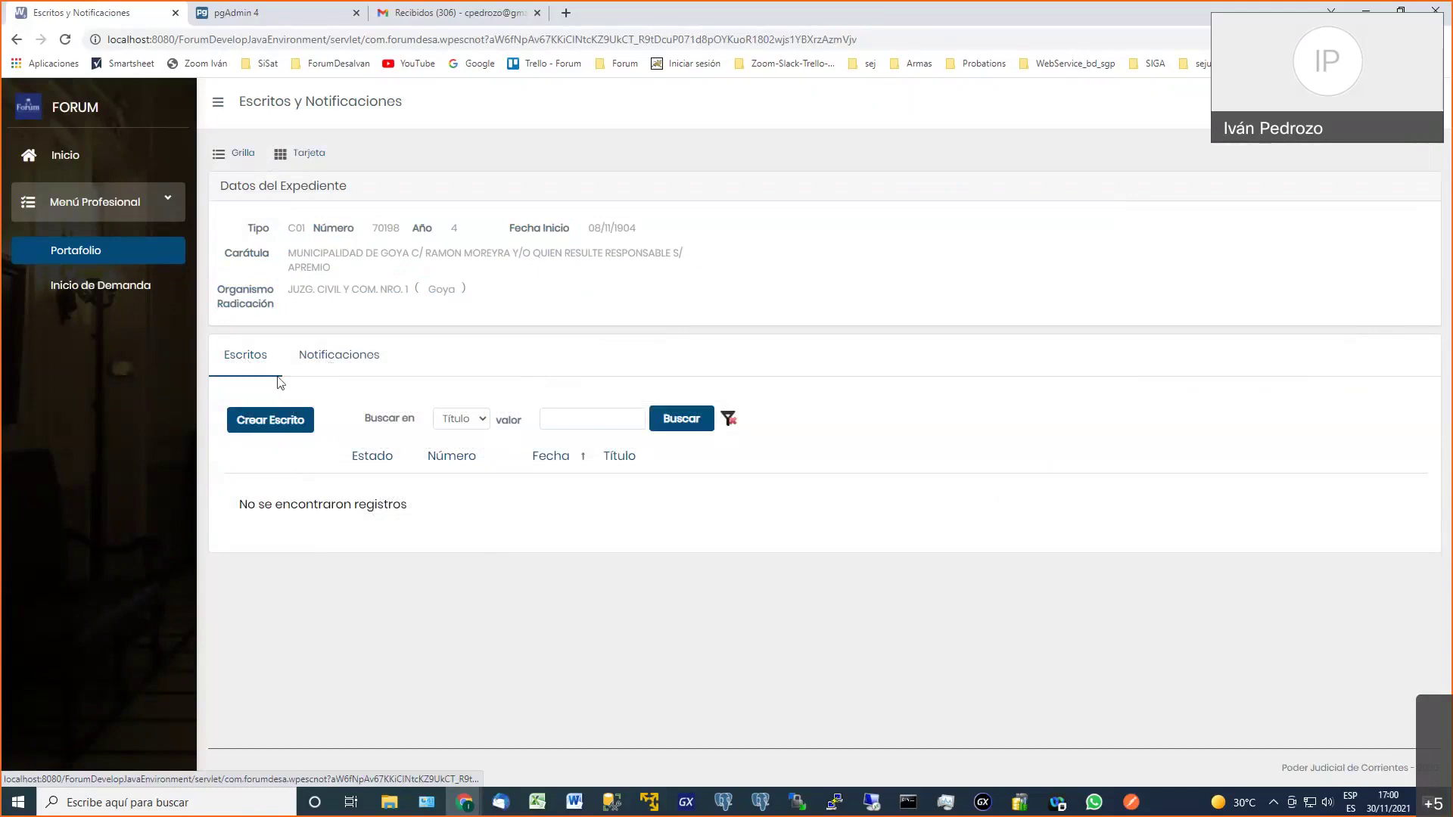
pyautogui.click(266, 426)
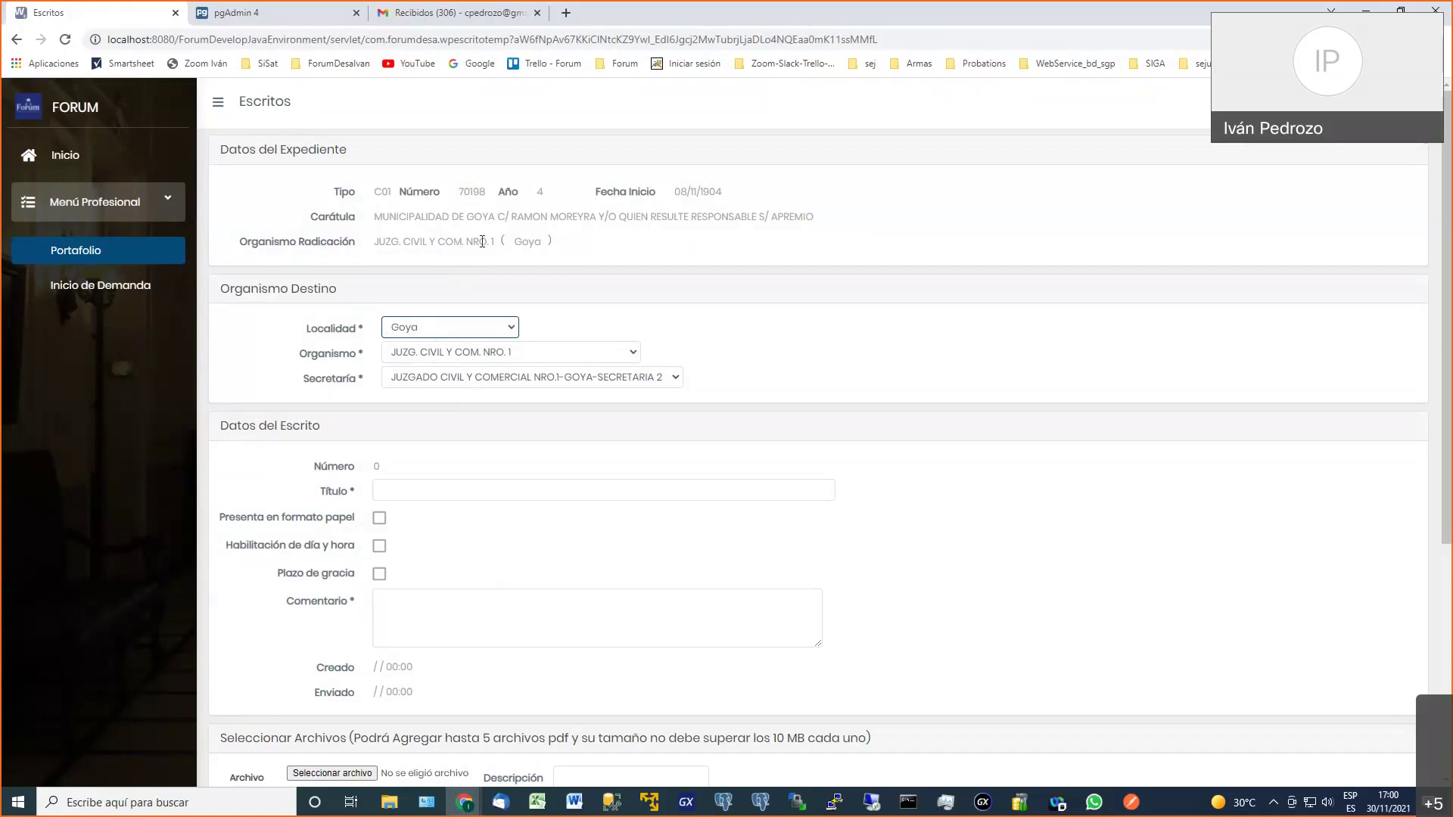
# Title the writing 'TITULO DEL ESCRITO', tick Plazo de gracia, and add comment 'COMENTARIO.'
pyautogui.click(454, 491)
pyautogui.write('TITUN')
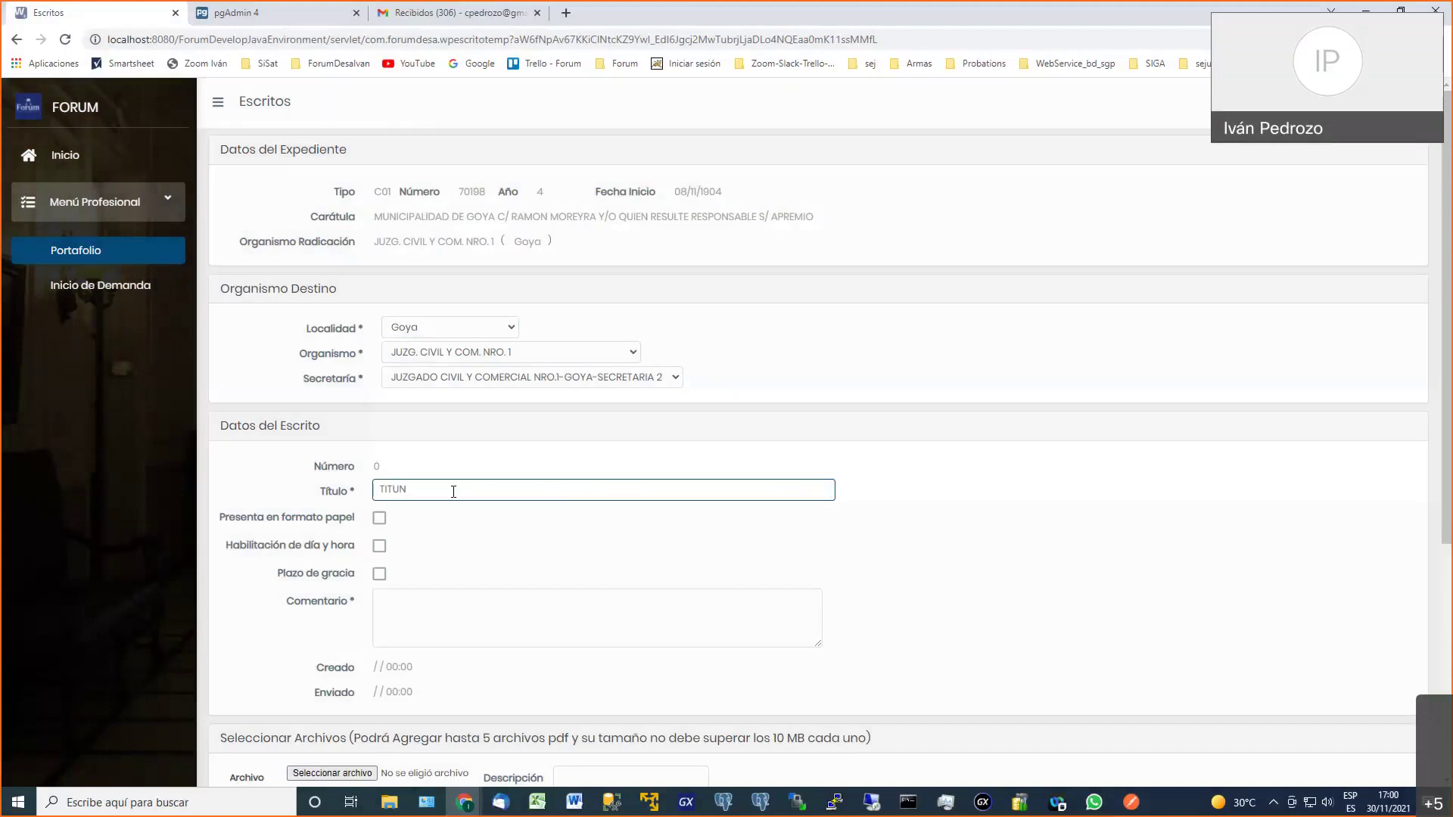
pyautogui.press('BackSpace')
pyautogui.write('LO DEL ESCRITO')
pyautogui.scroll(-1, 437, 520)
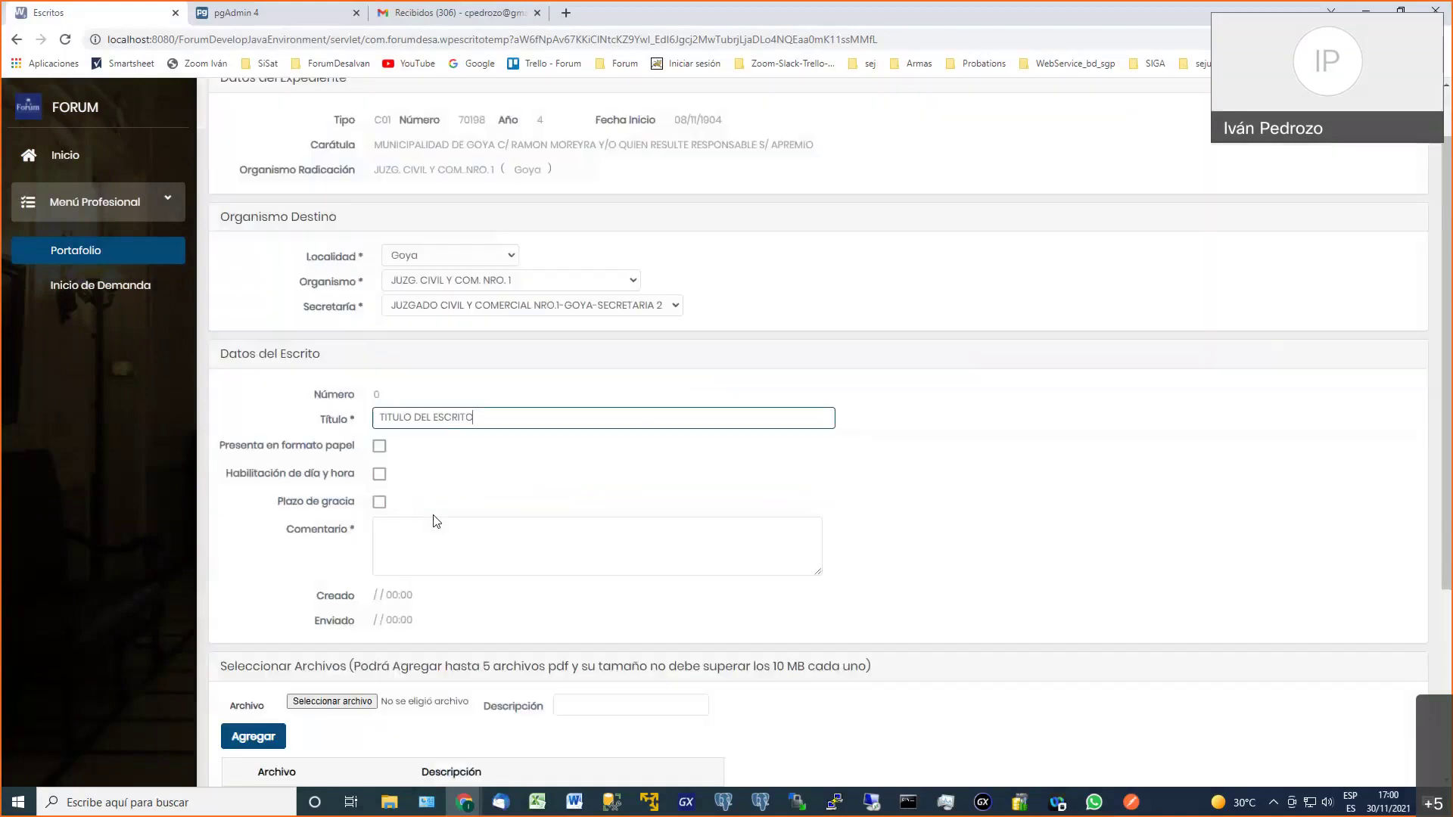
pyautogui.scroll(-2, 436, 520)
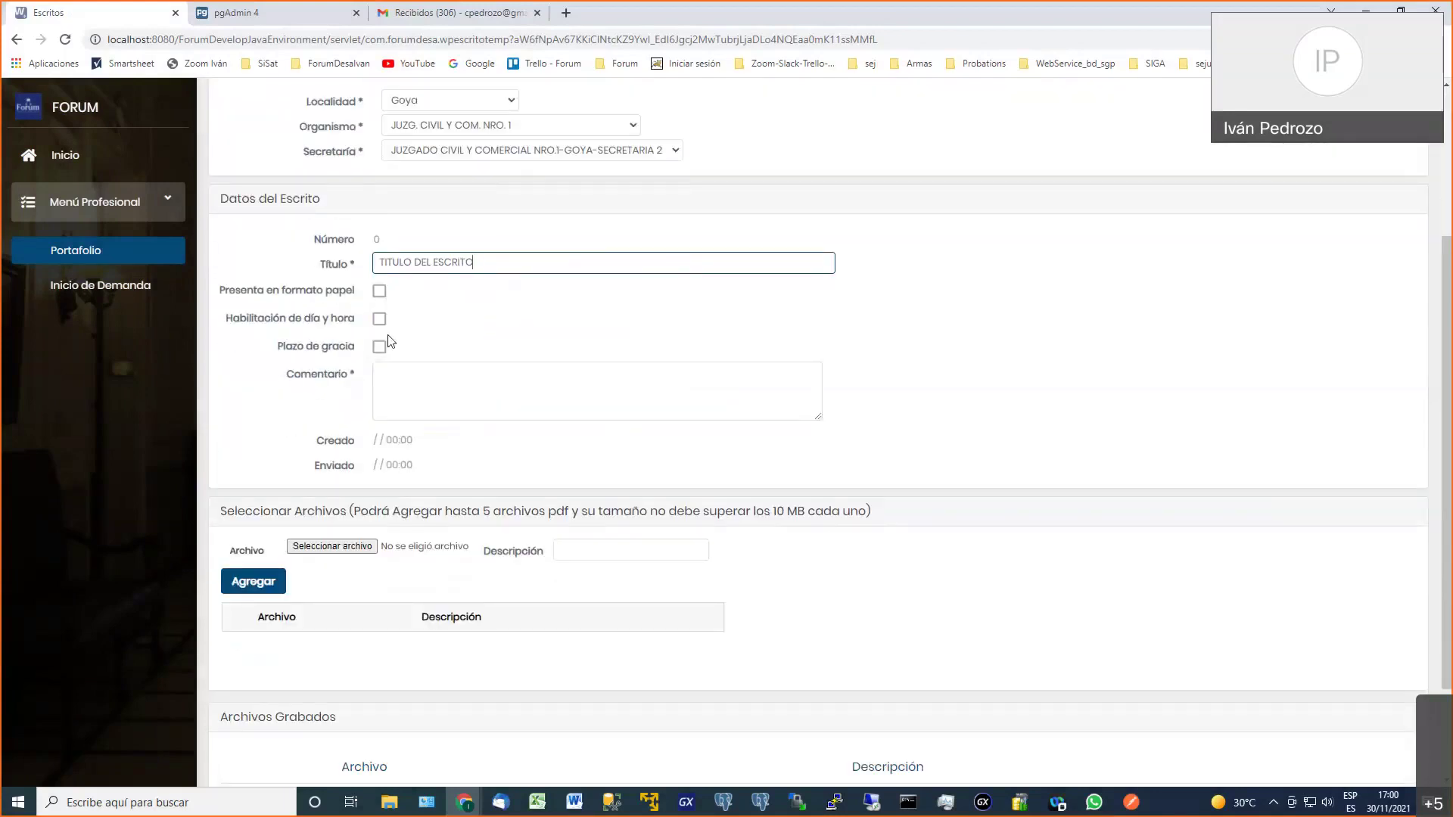
pyautogui.click(453, 346)
pyautogui.click(441, 381)
pyautogui.write('COMENTARIO')
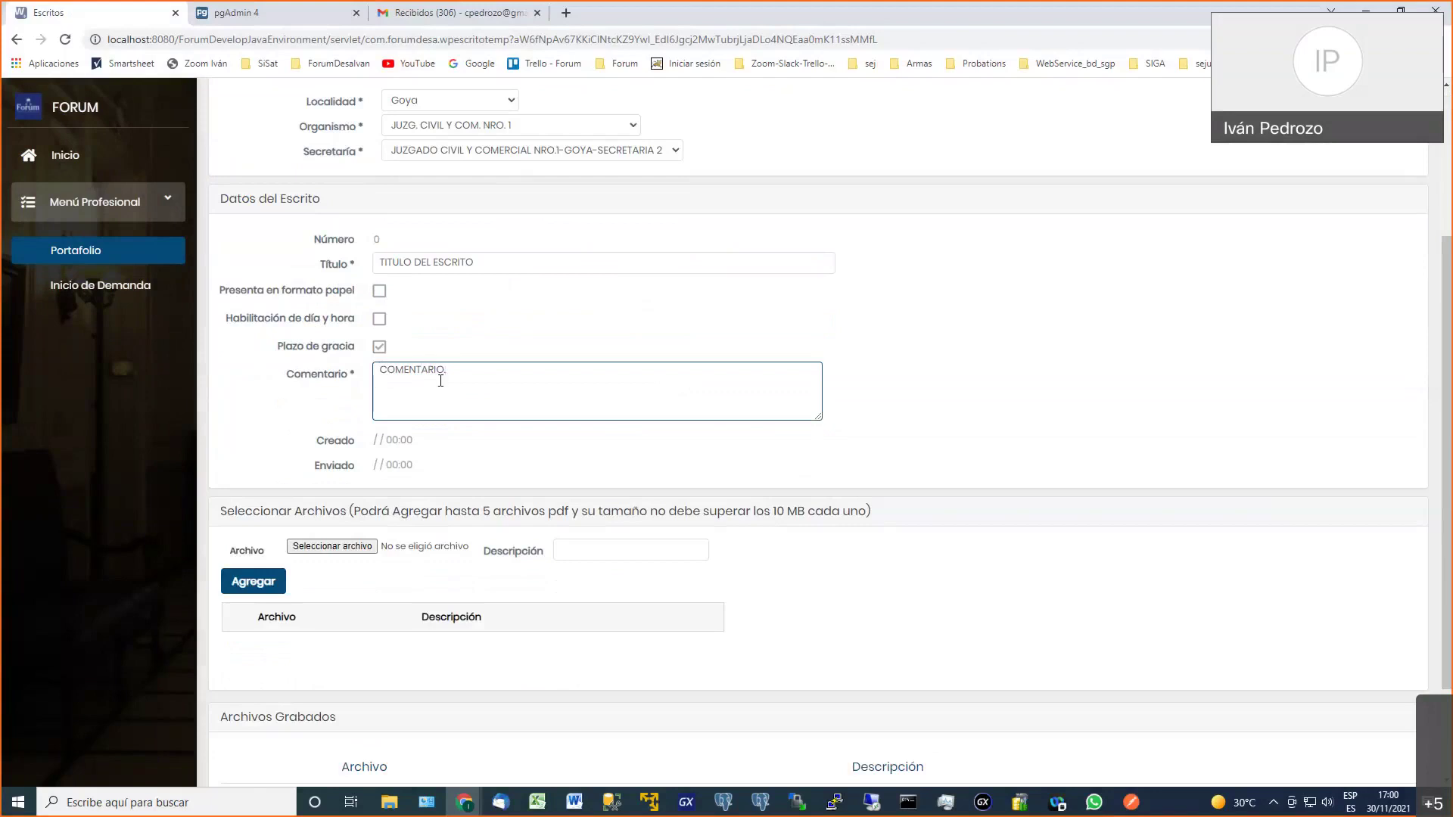
pyautogui.write('.')
pyautogui.scroll(-1, 490, 408)
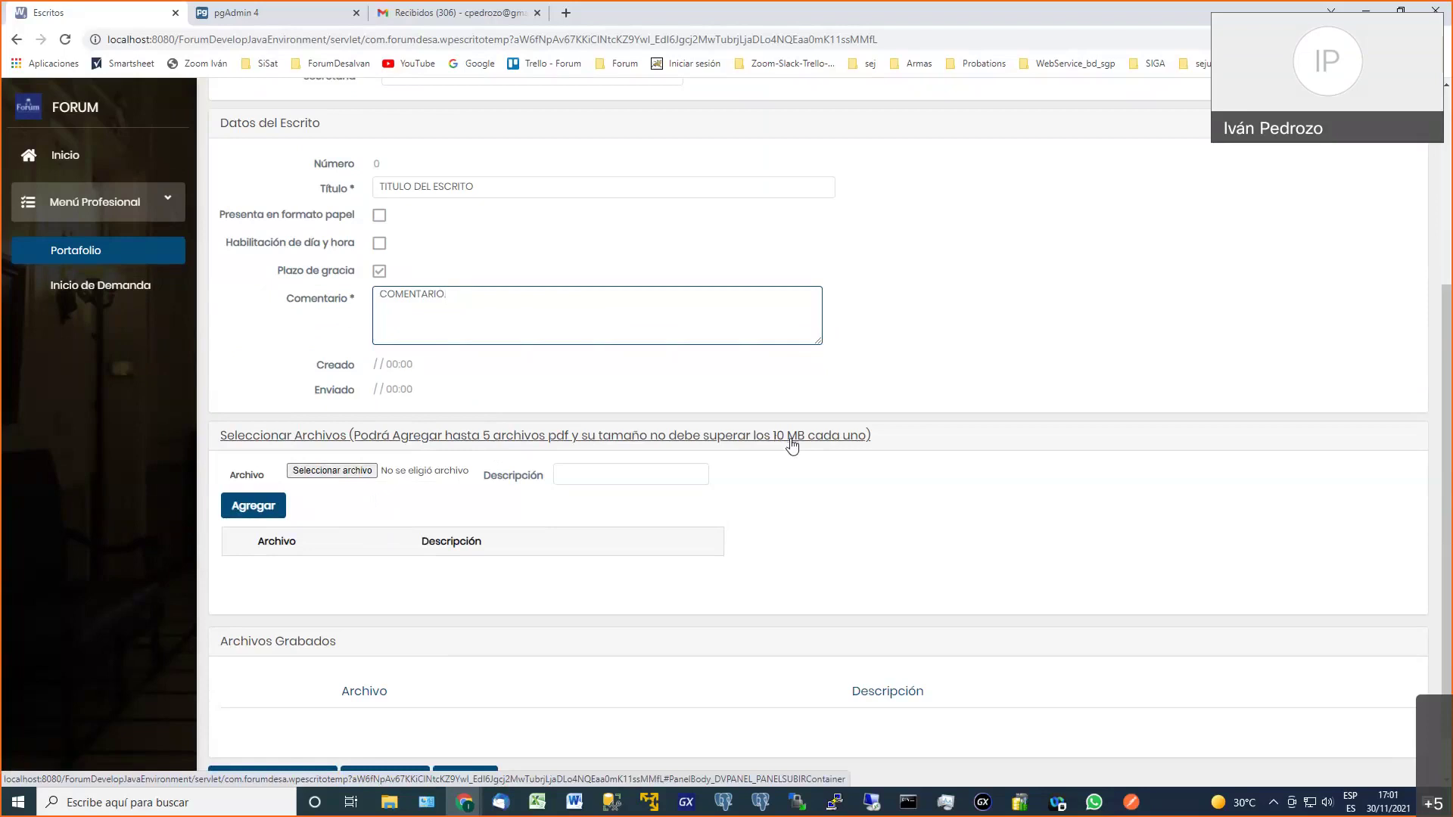
pyautogui.click(352, 475)
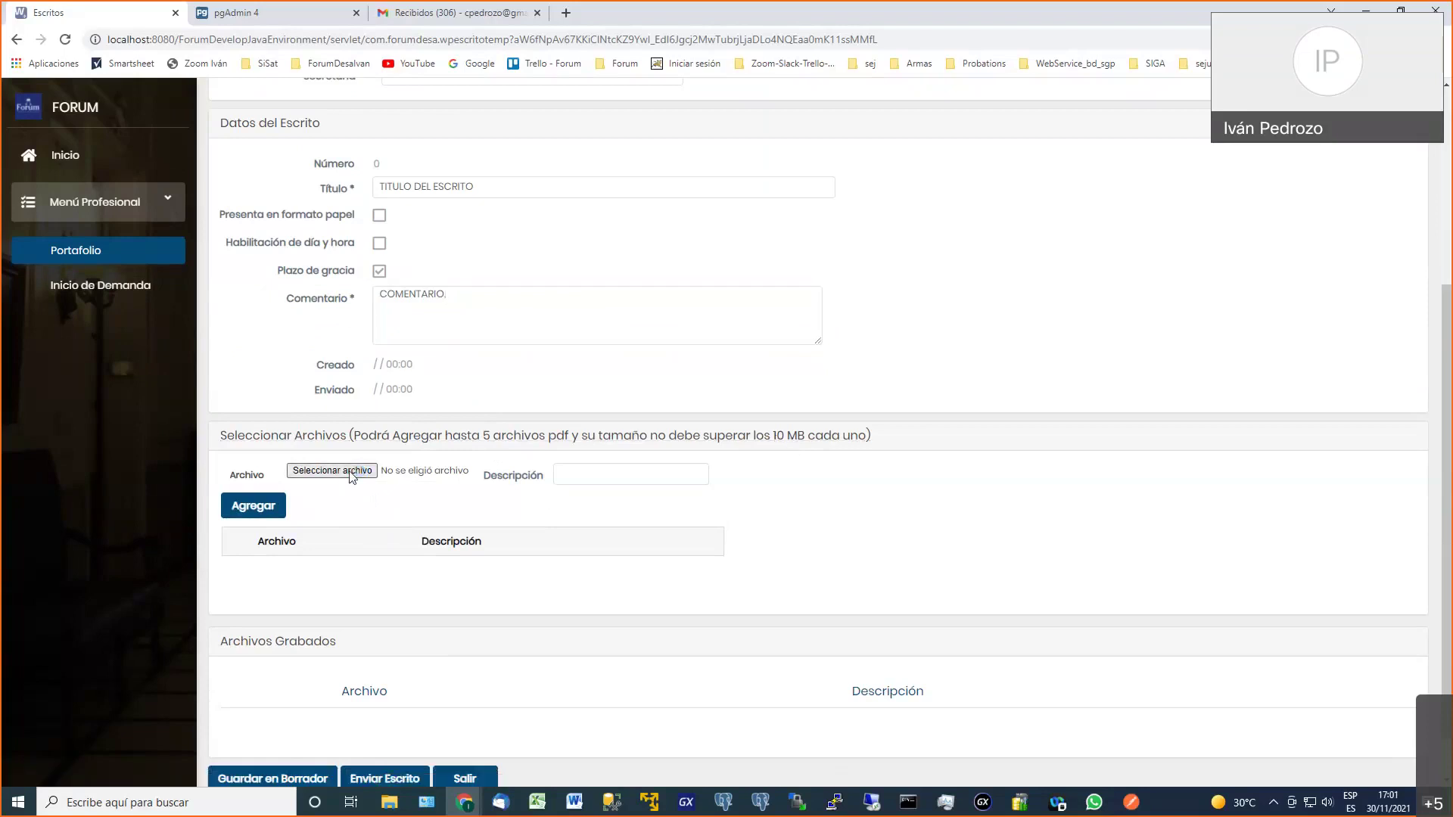
# Choose 22-DataProviders-CursoActualizGXX (2).pdf and add it to the writing's attachments
pyautogui.scroll(-15, 348, 469)
pyautogui.click(346, 415)
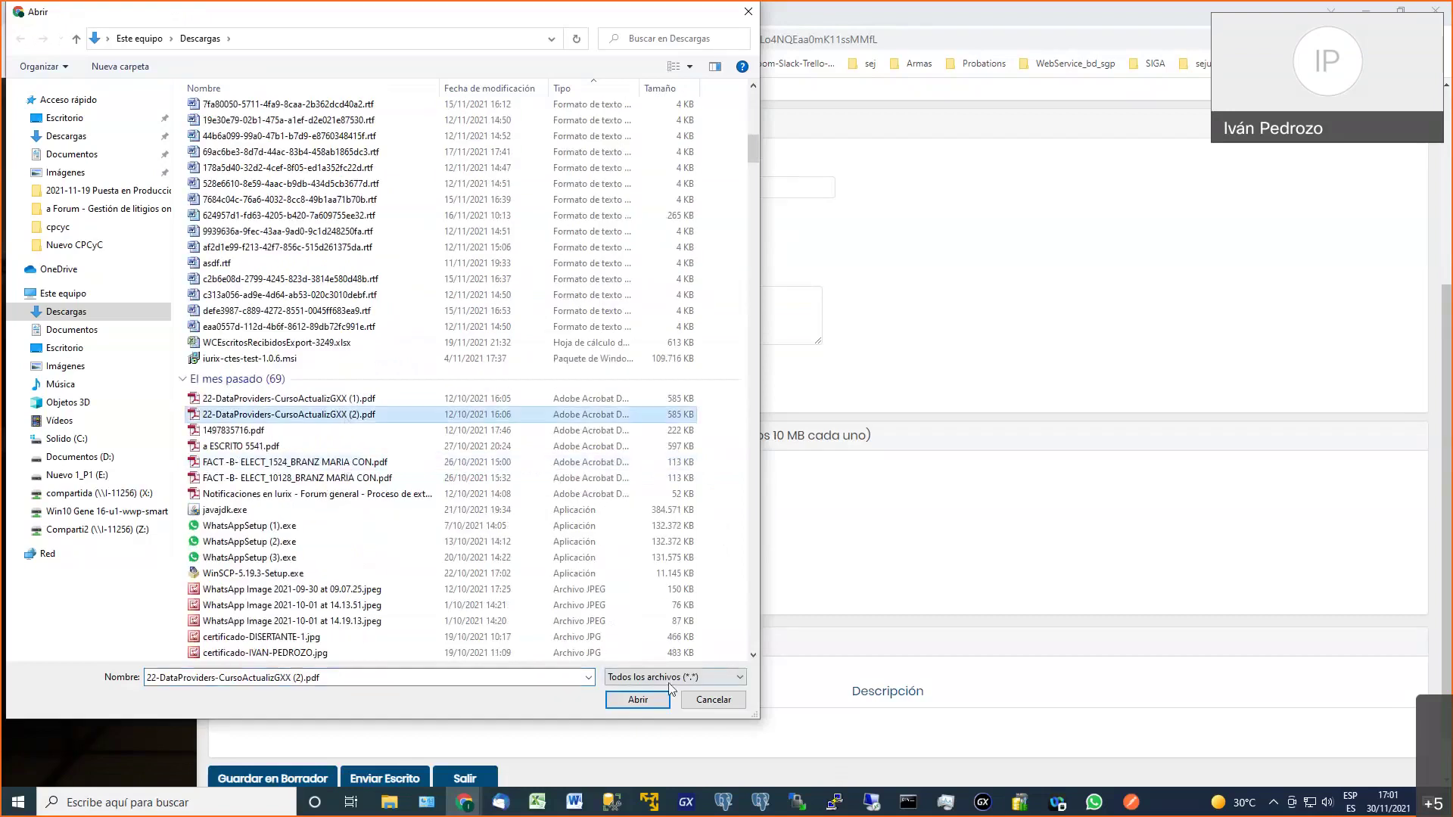
pyautogui.click(638, 700)
pyautogui.click(618, 477)
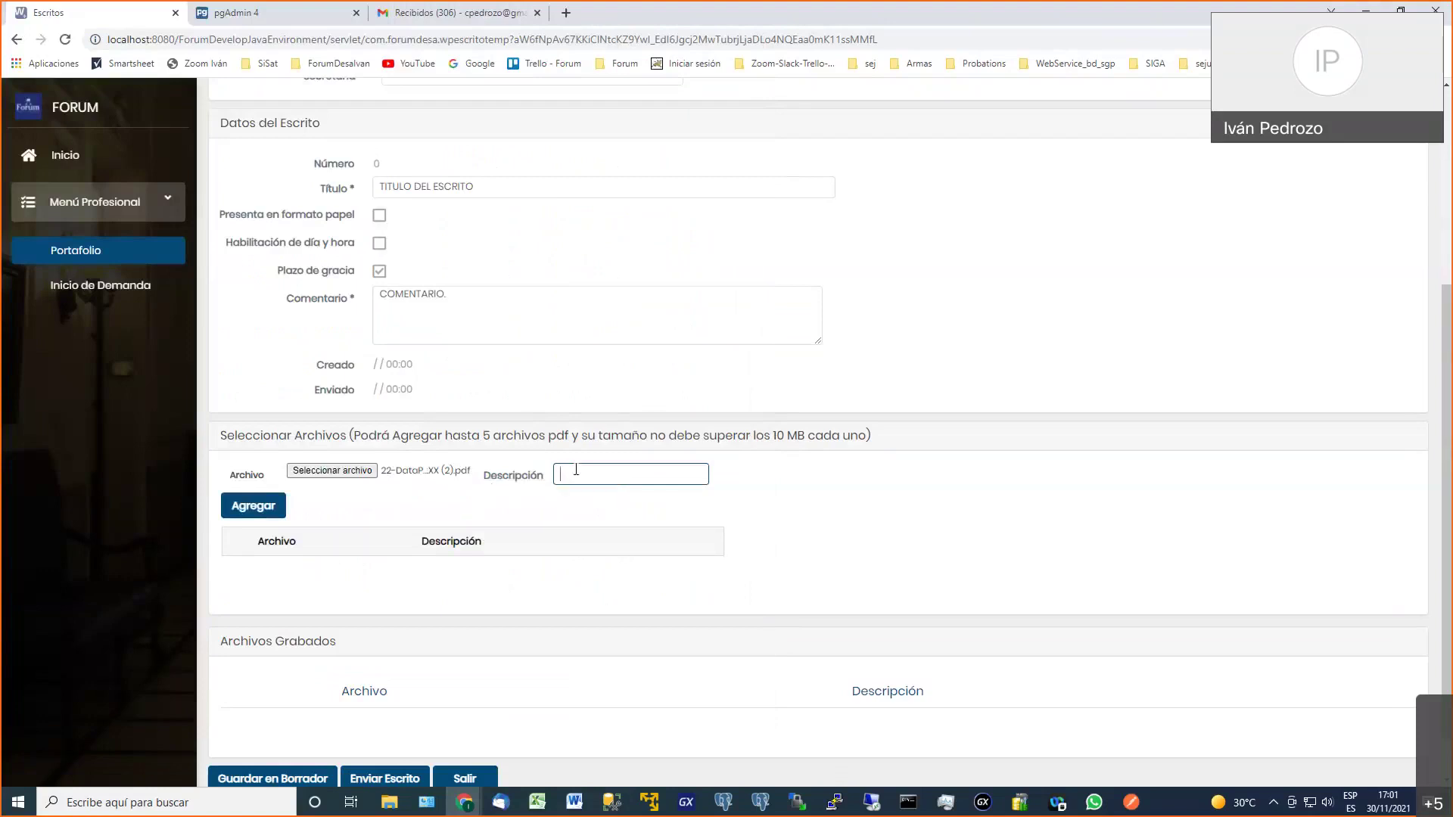
pyautogui.click(270, 512)
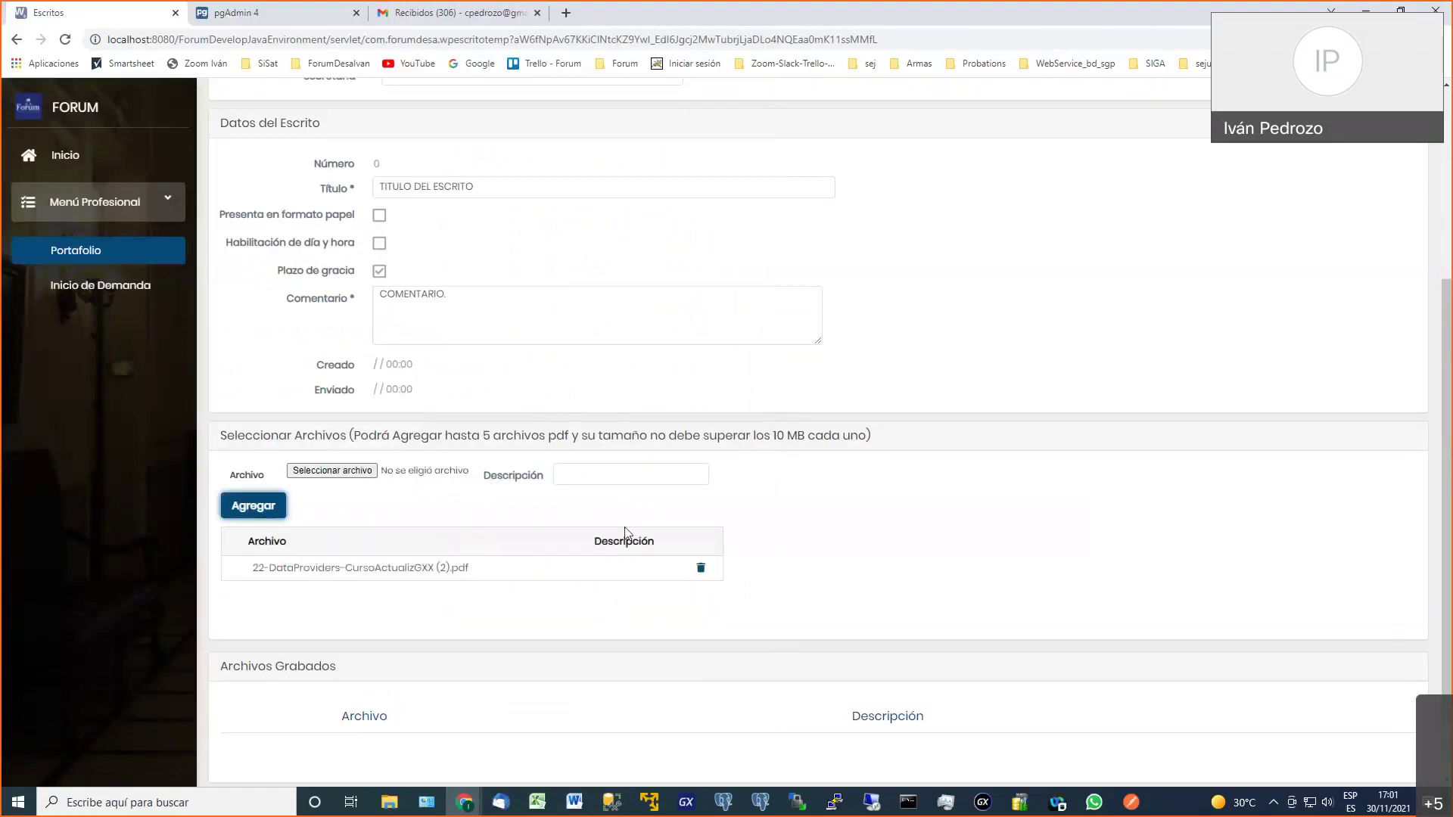
pyautogui.scroll(-1, 625, 532)
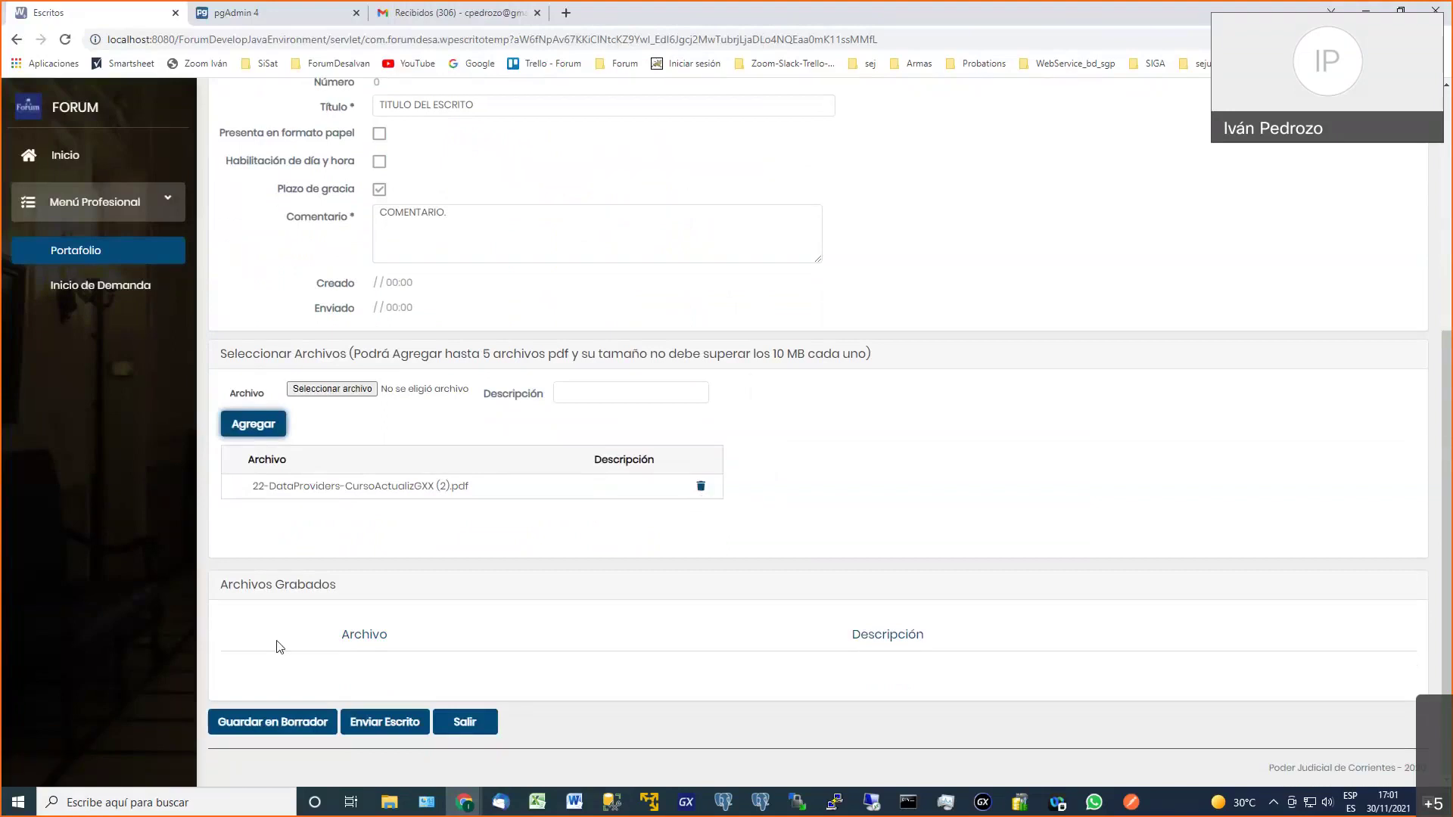
# Save the writing as a draft and confirm it is listed as number 259, Borrador
pyautogui.click(274, 724)
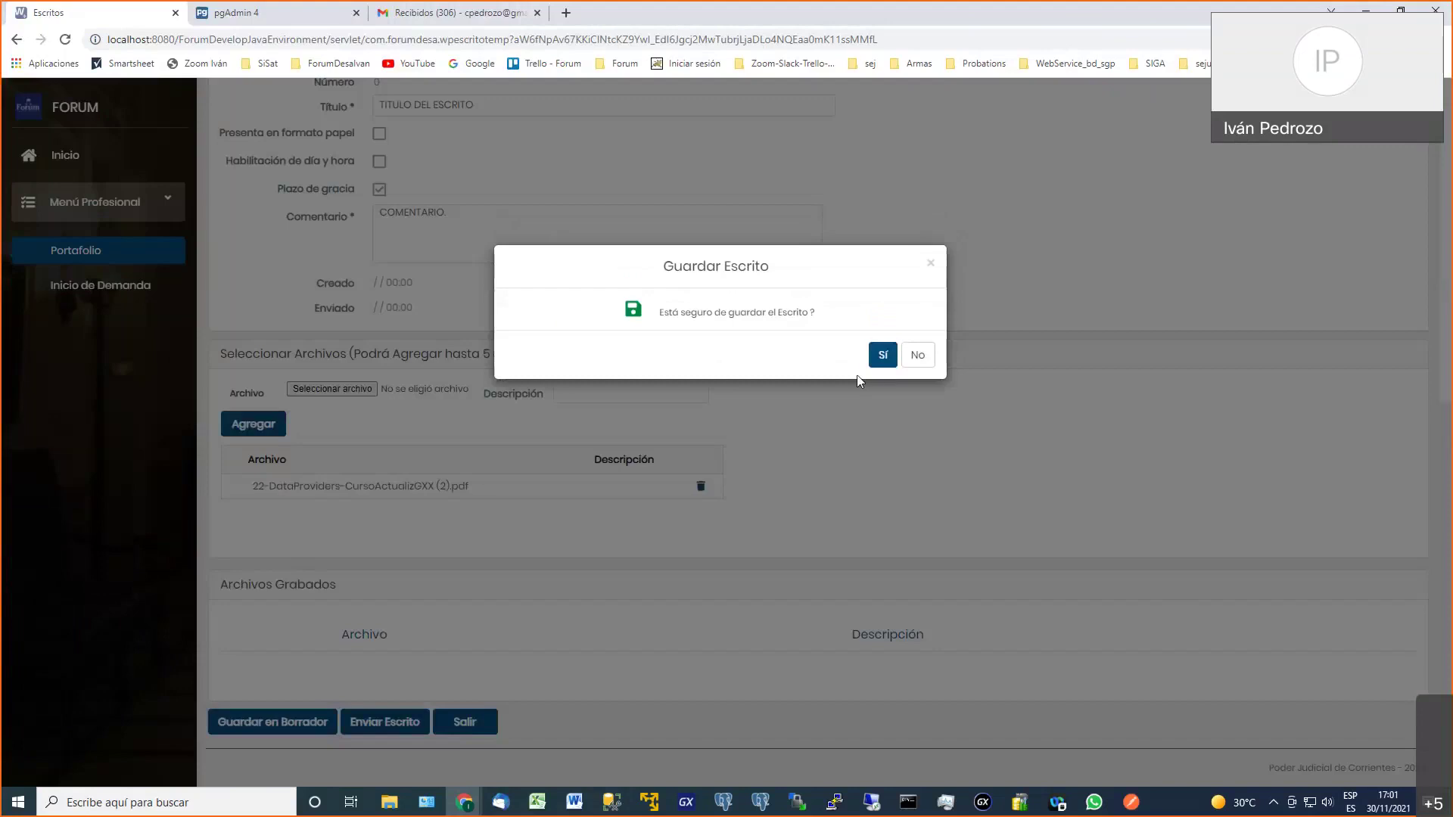
pyautogui.click(880, 355)
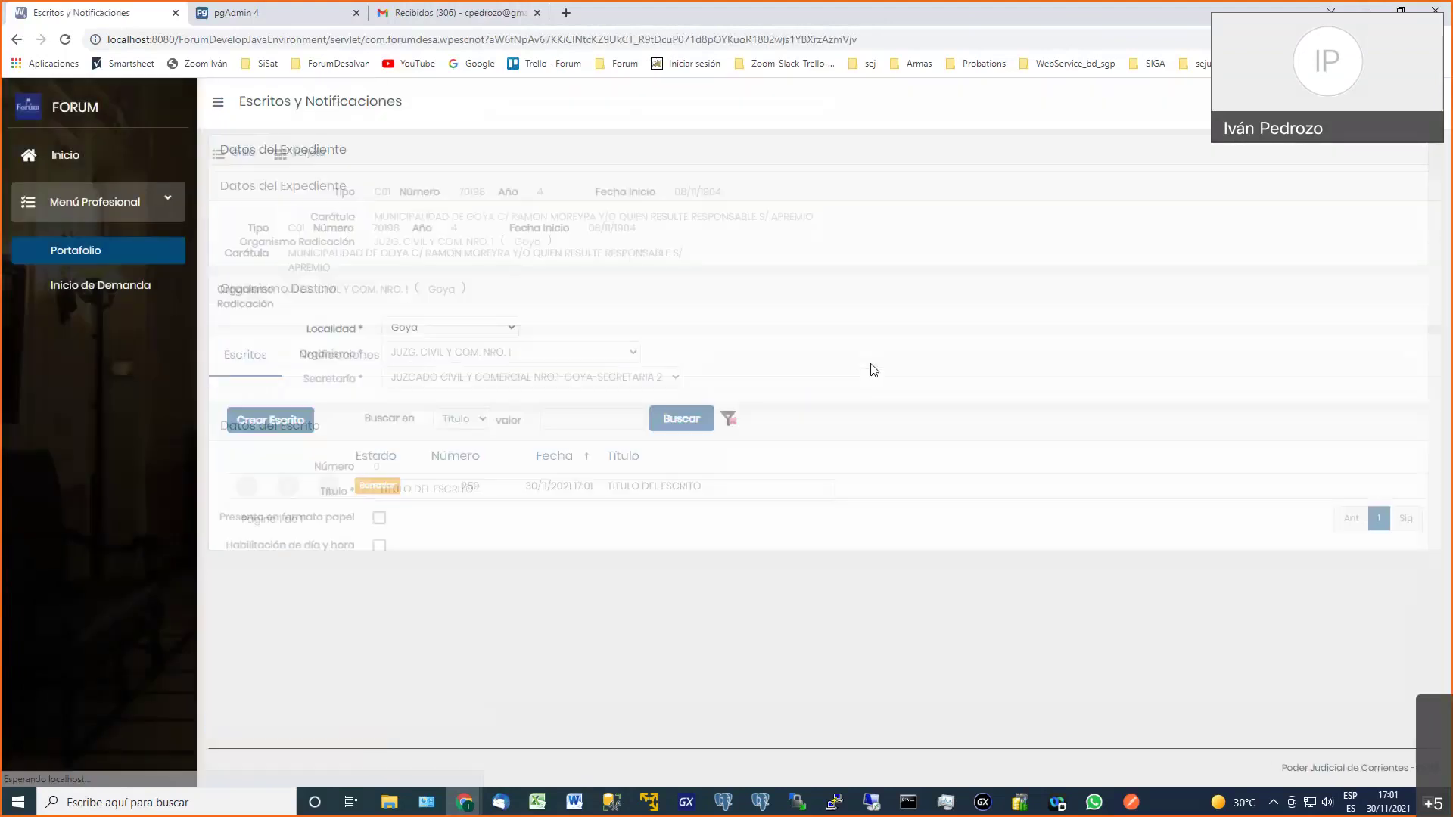
pyautogui.doubleClick(377, 486)
pyautogui.doubleClick(470, 486)
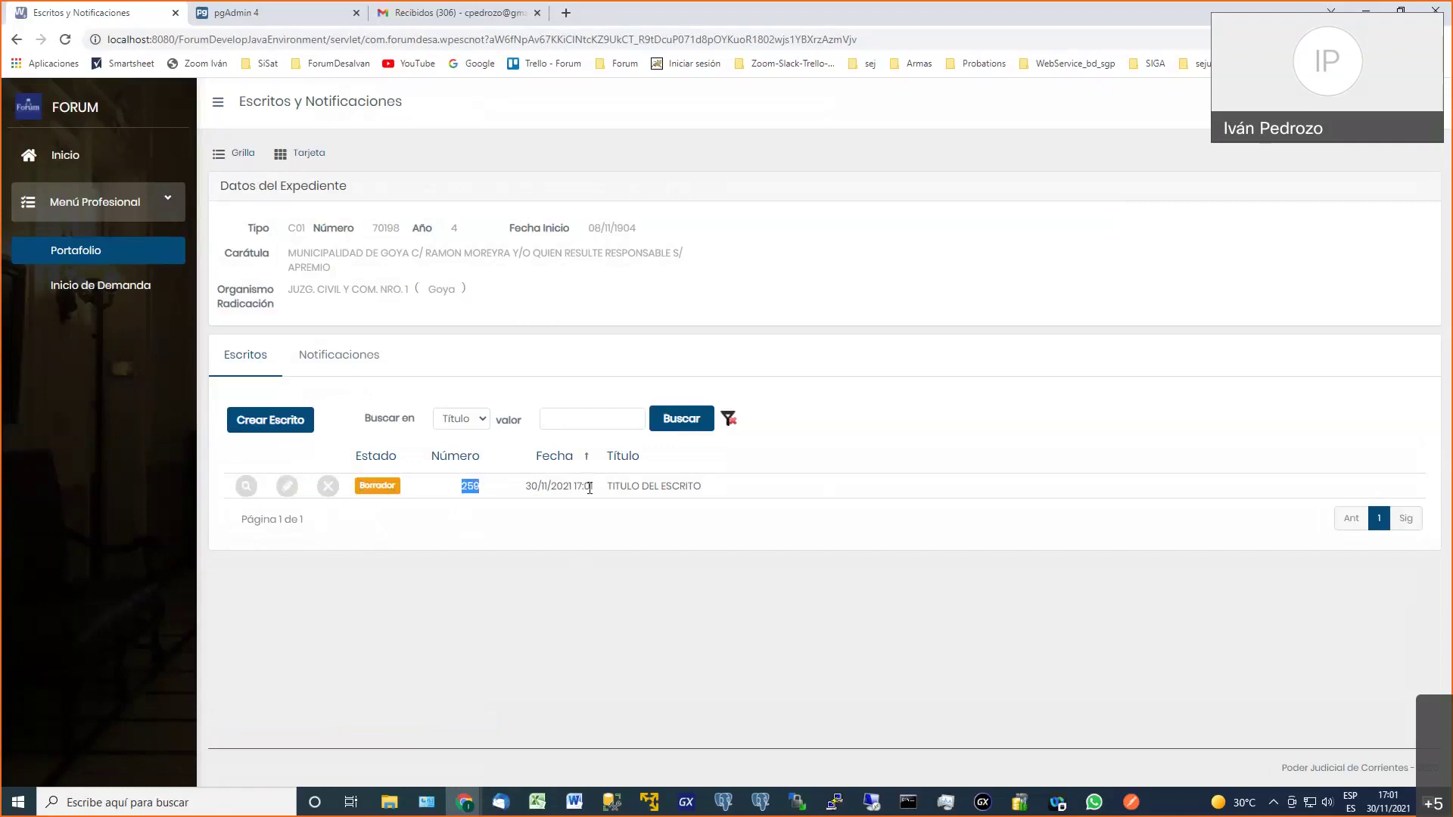
pyautogui.moveTo(636, 486); pyautogui.dragTo(627, 488)
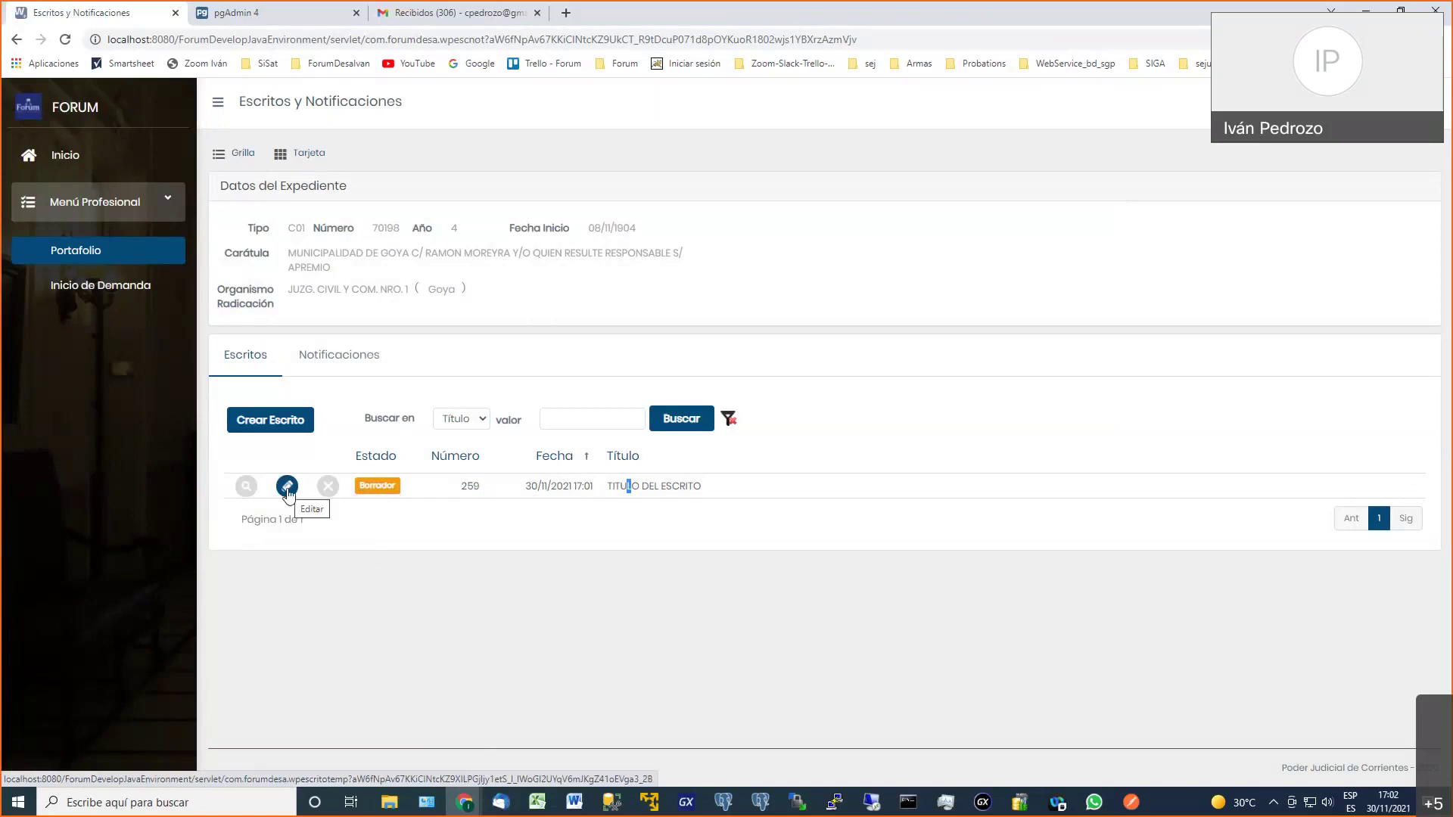
pyautogui.click(287, 489)
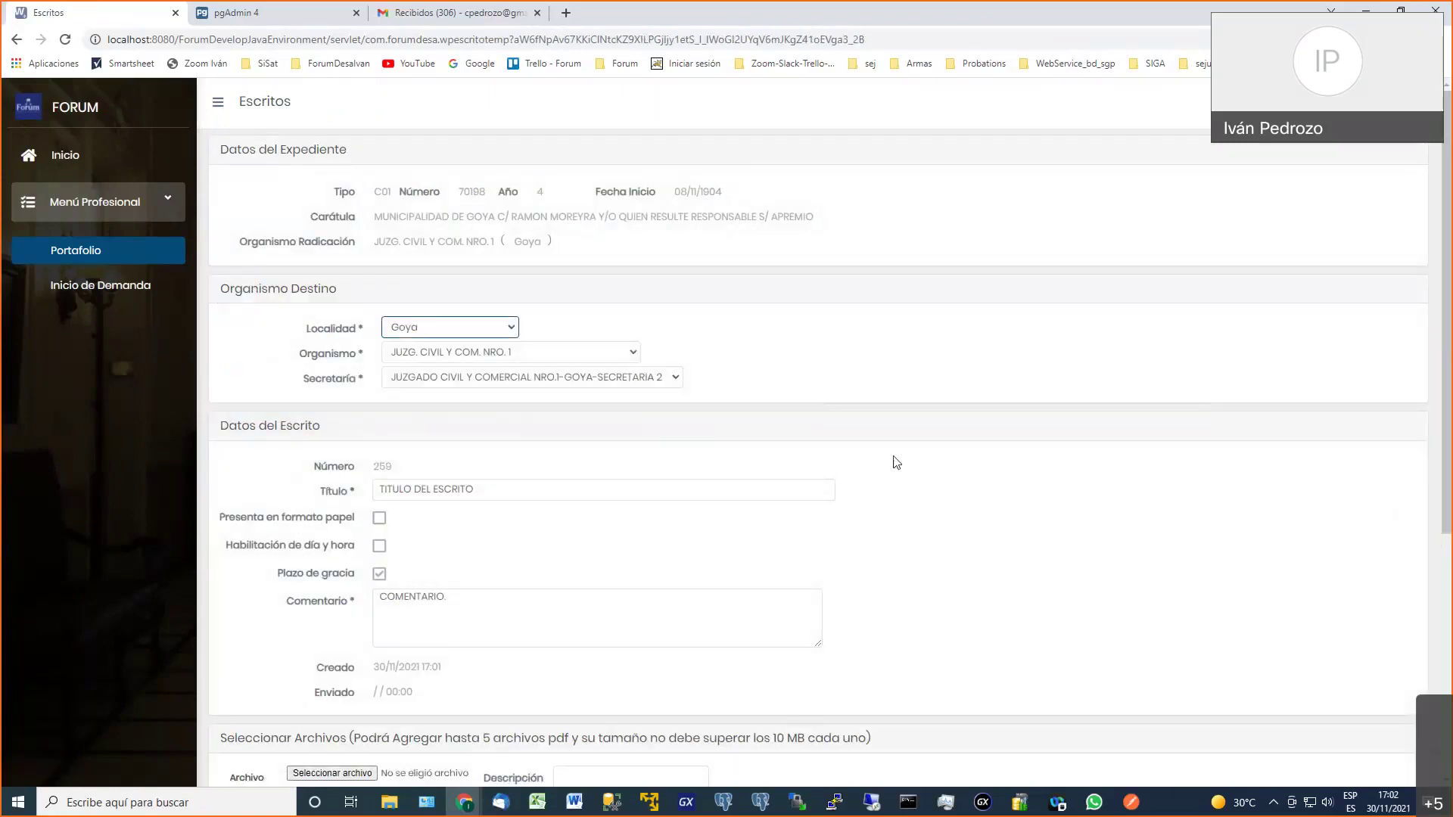
# Send draft escrito 259 to the court, confirming with Sí
pyautogui.scroll(-4, 921, 472)
pyautogui.scroll(-2, 921, 473)
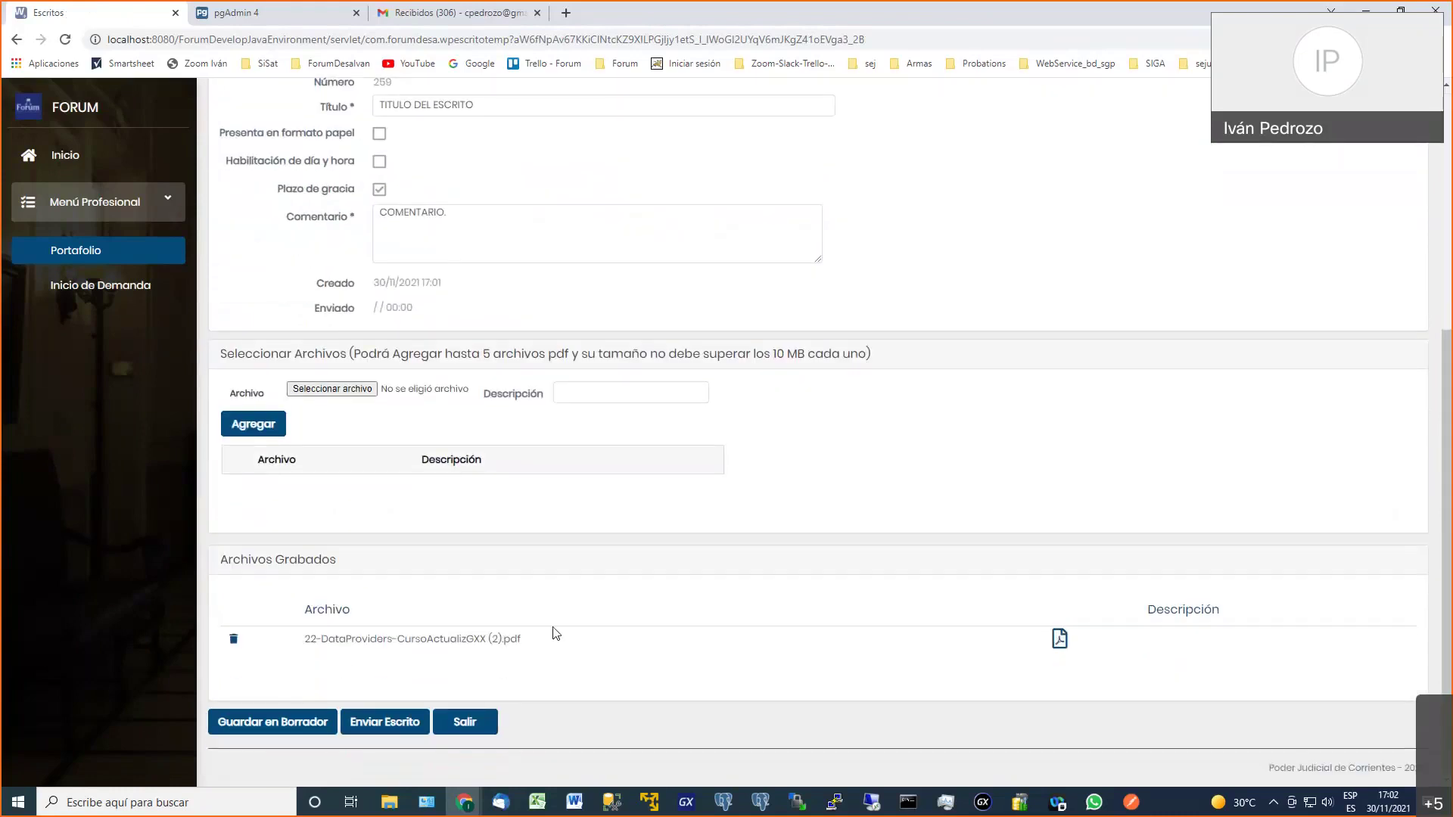
pyautogui.click(376, 725)
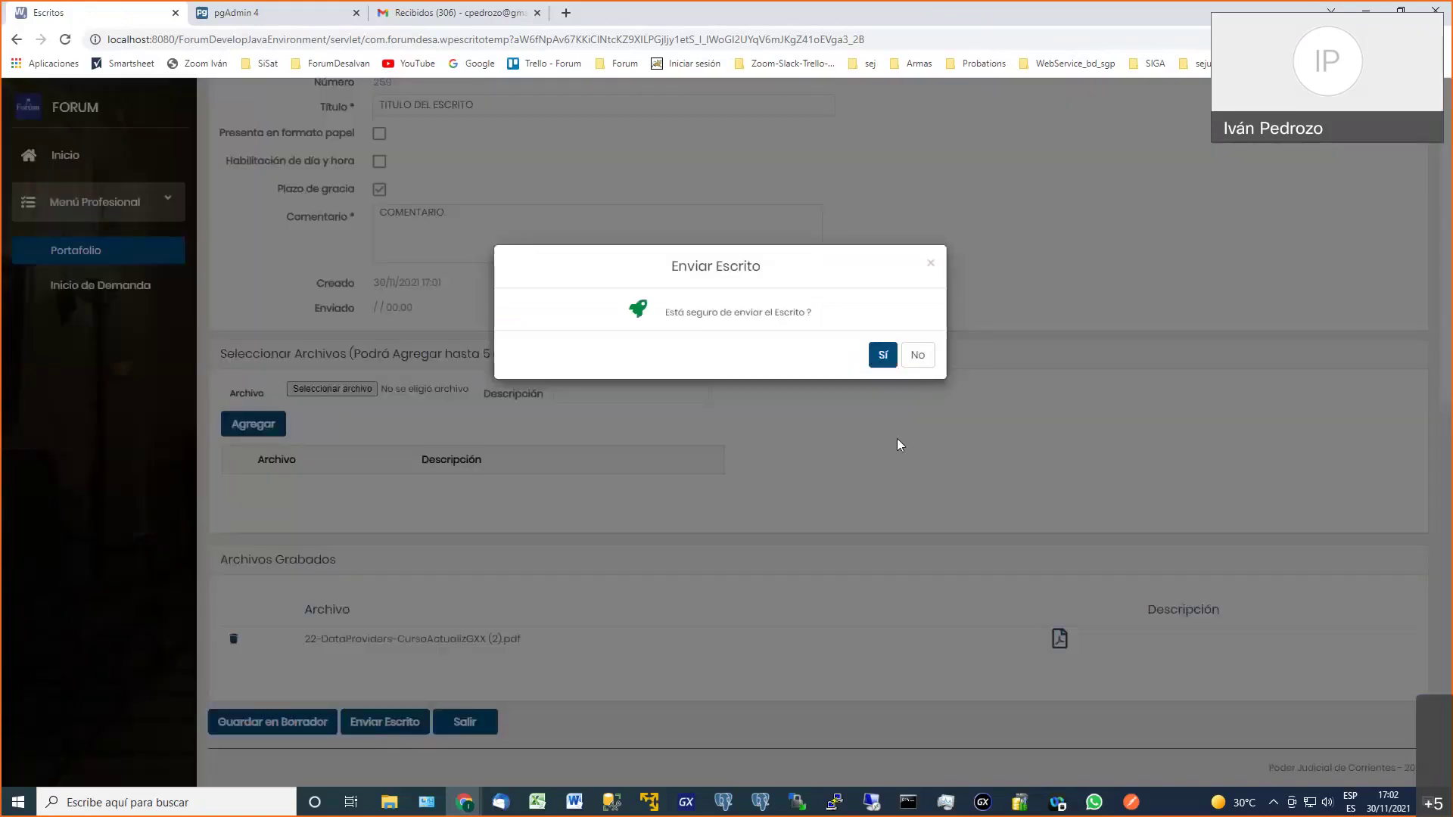
pyautogui.click(883, 356)
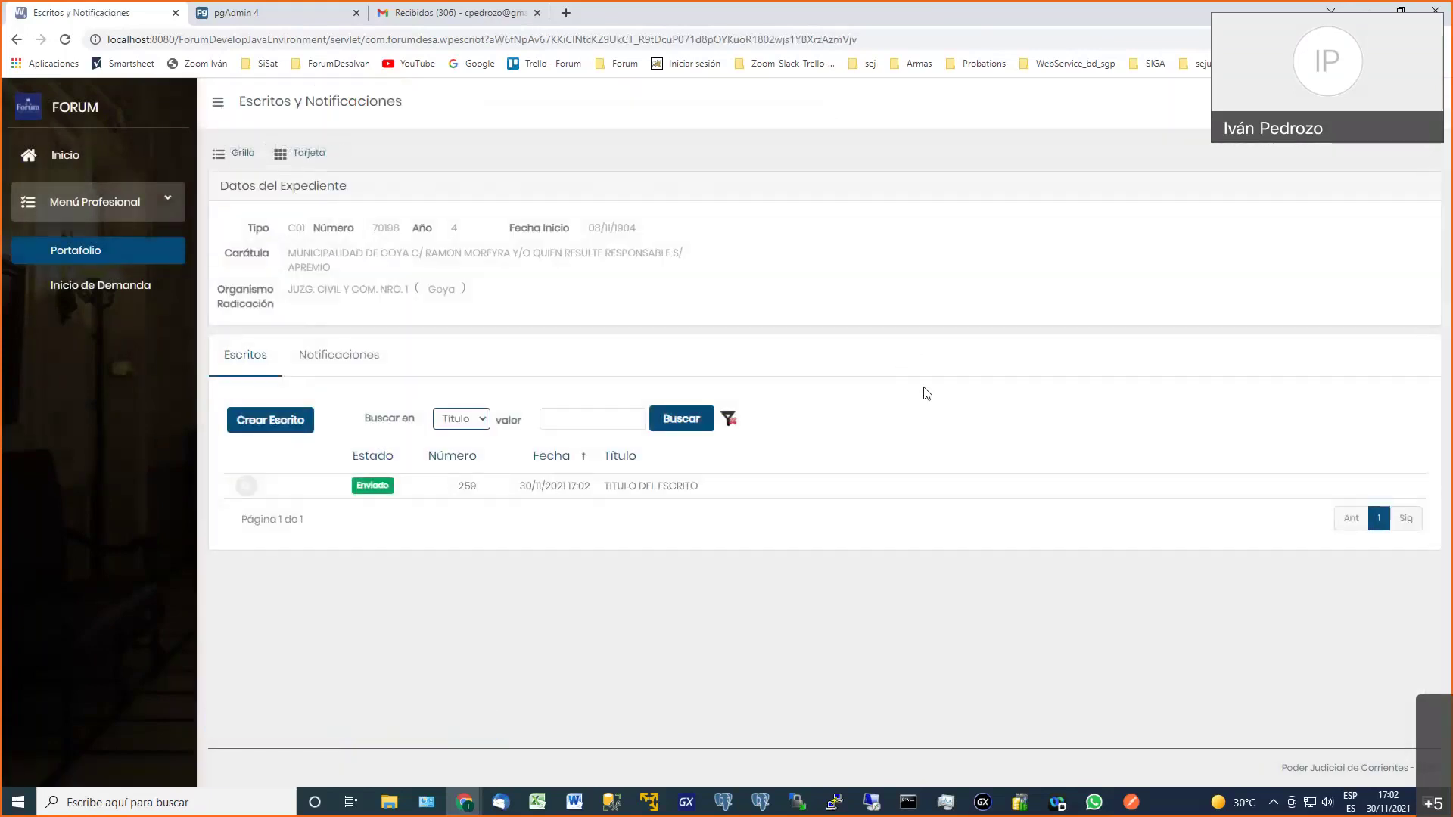
pyautogui.click(245, 487)
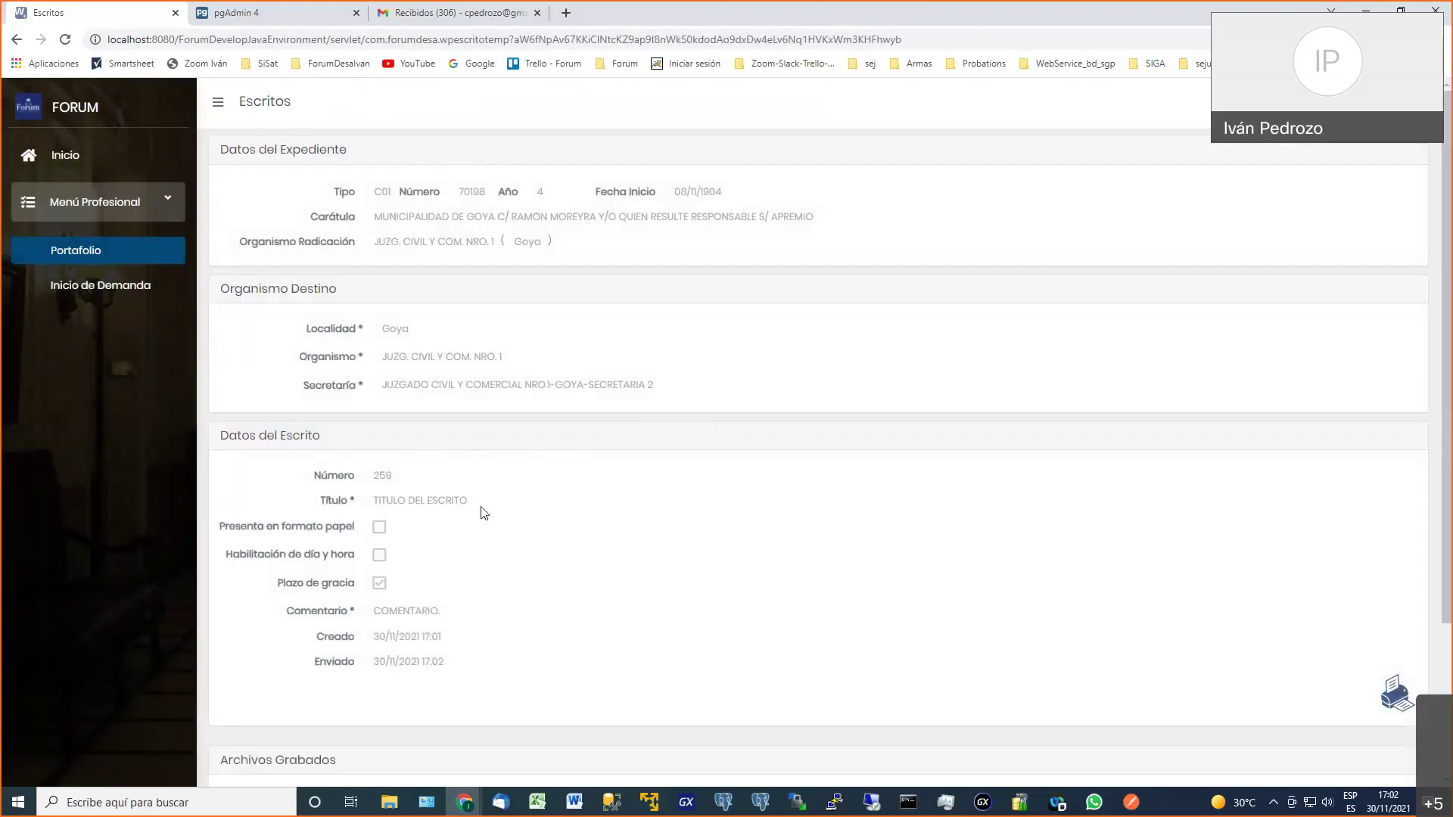
# View and close the printable sending receipt of escrito 259
pyautogui.scroll(-2, 605, 515)
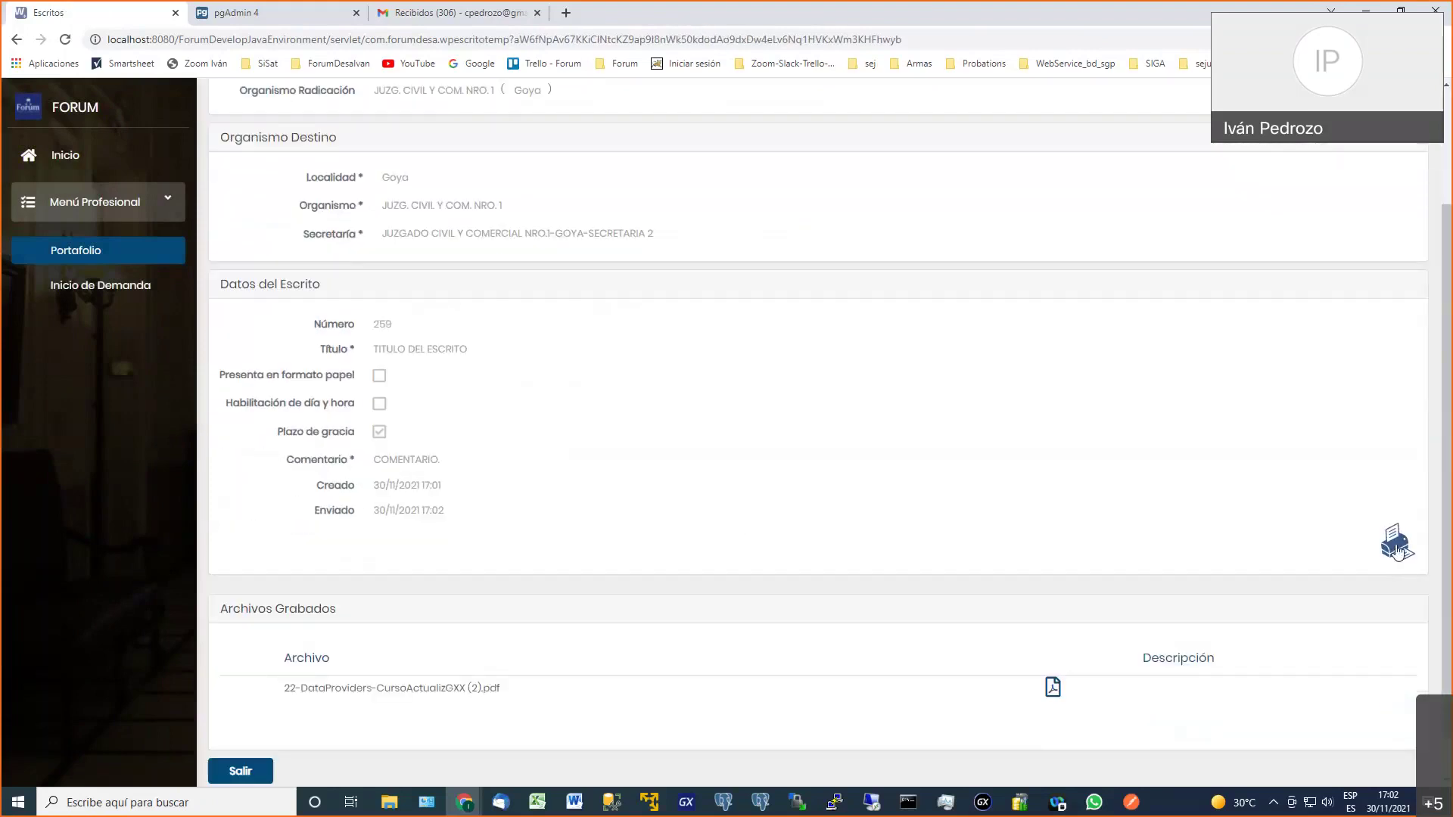
pyautogui.click(1396, 549)
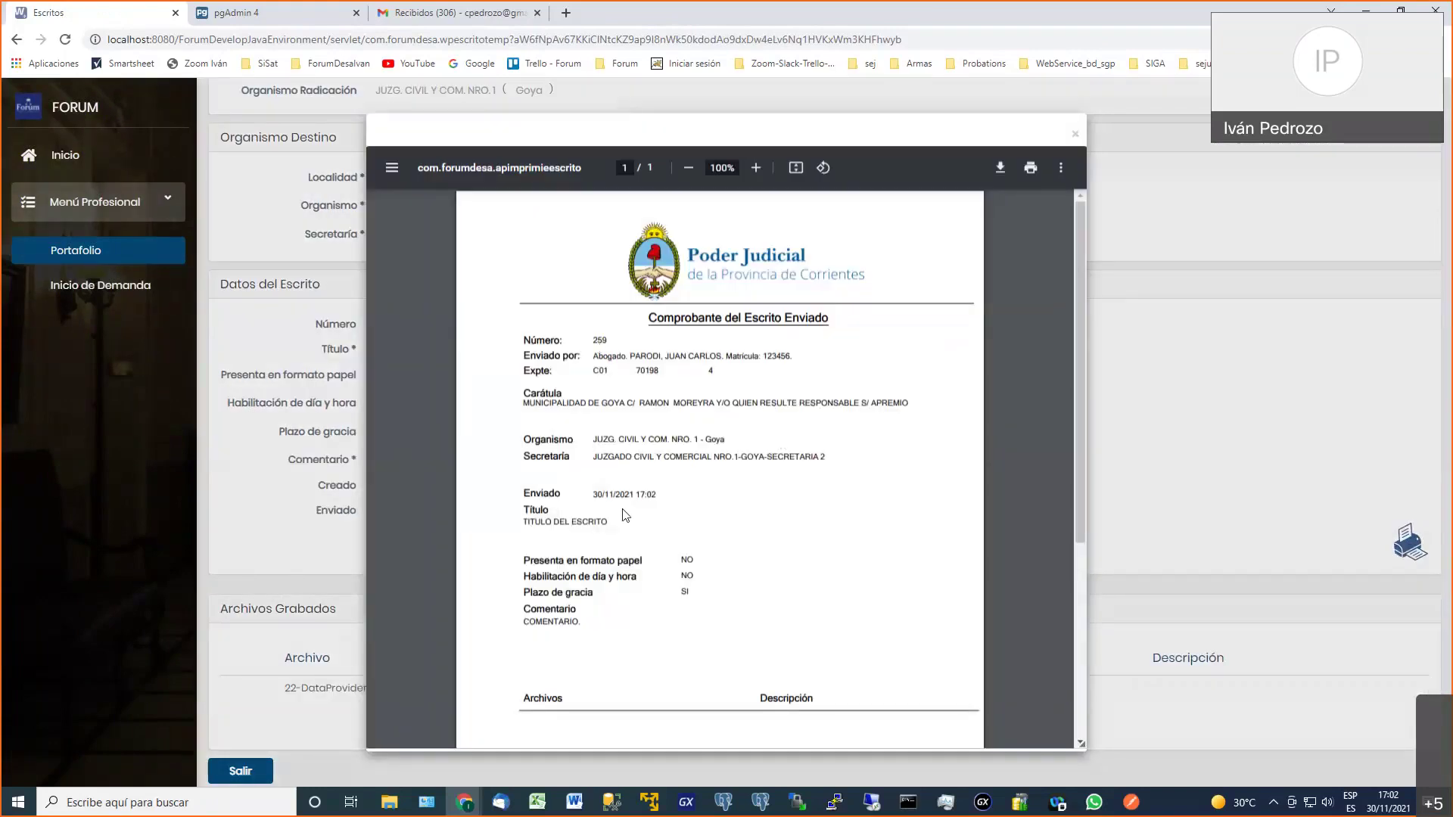
pyautogui.scroll(-2, 625, 515)
pyautogui.scroll(3, 625, 515)
pyautogui.click(1075, 134)
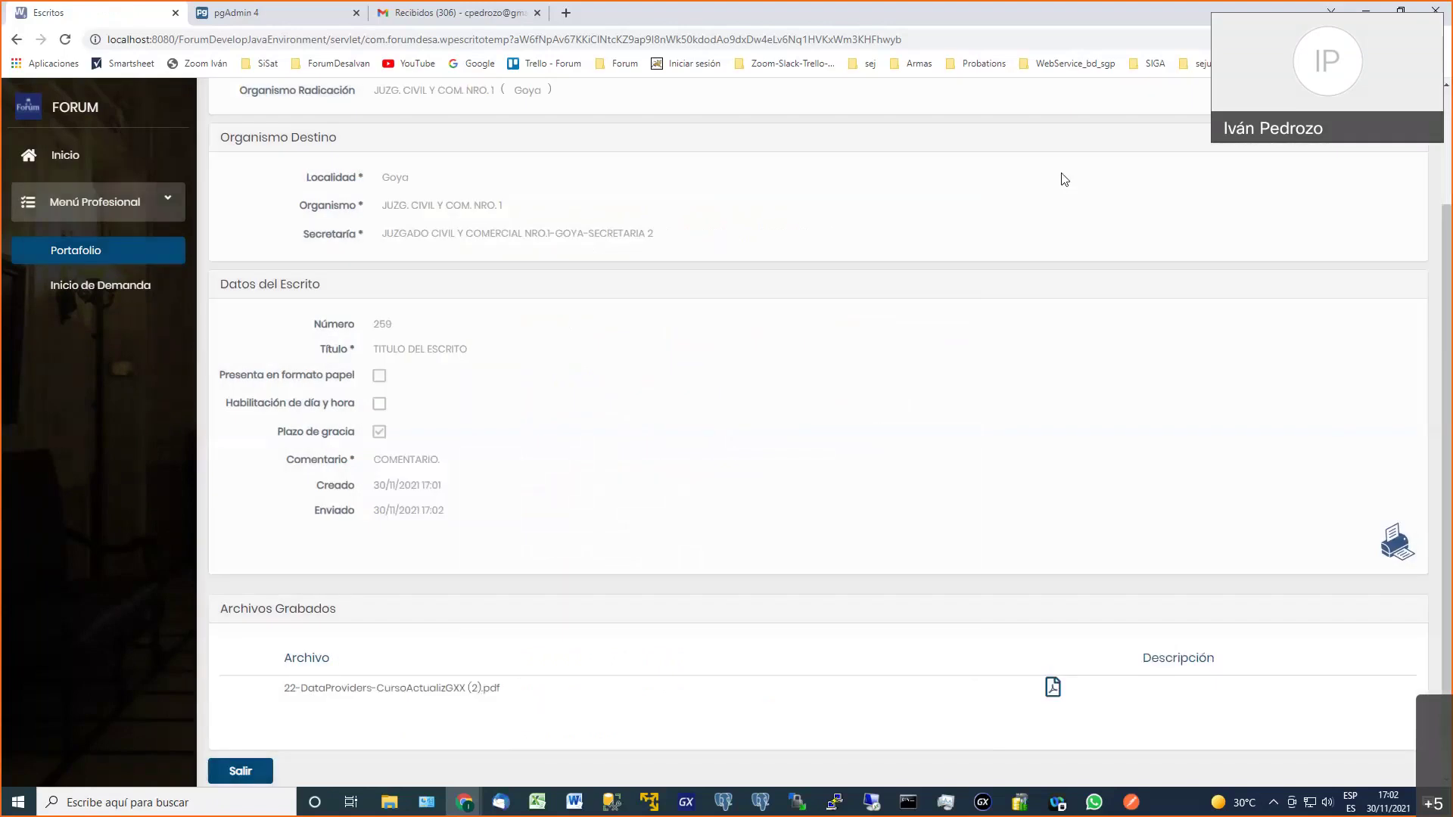
# Open the attached DataProviders PDF, then close its tab
pyautogui.scroll(-1, 997, 351)
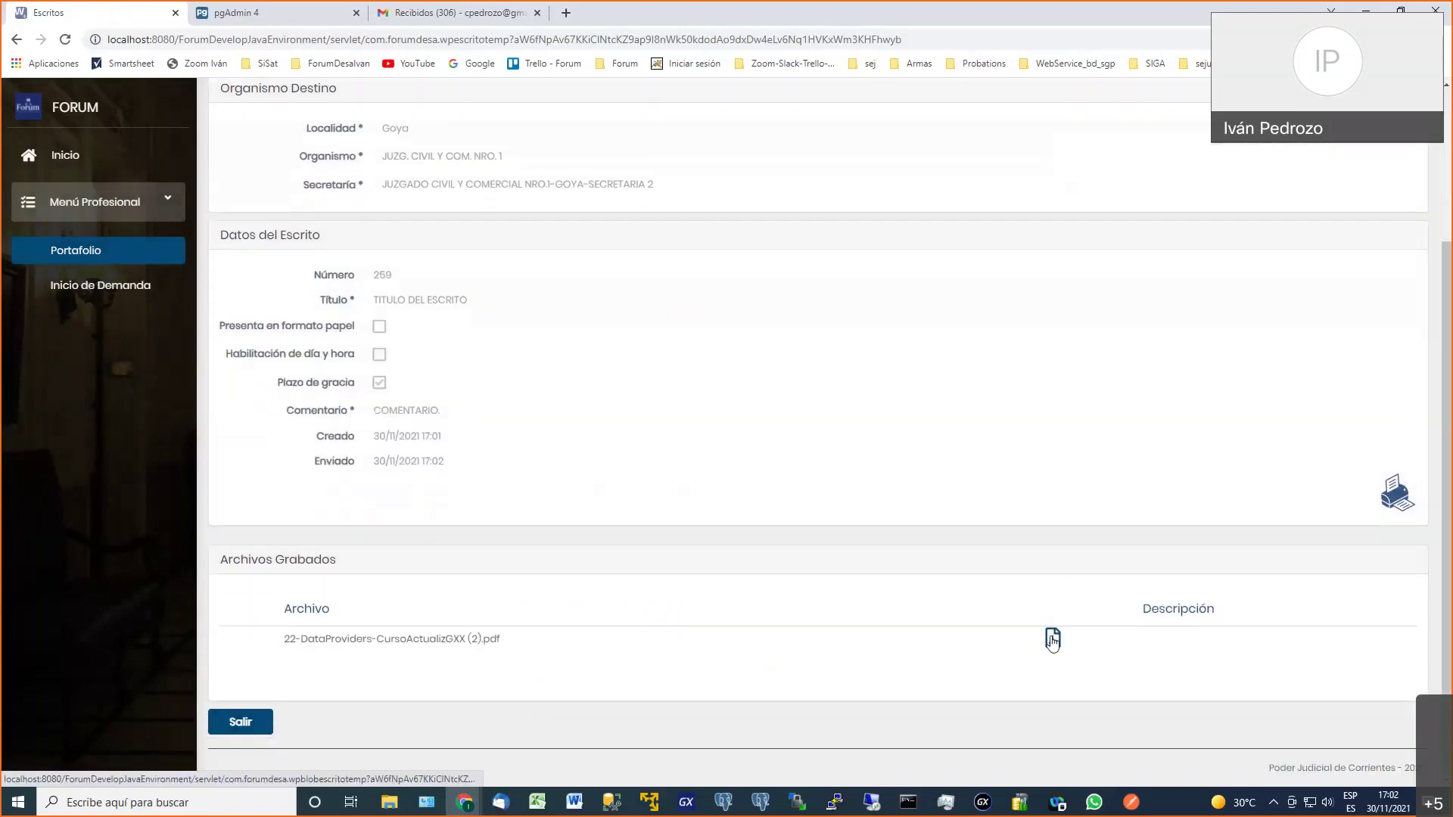
pyautogui.click(1052, 640)
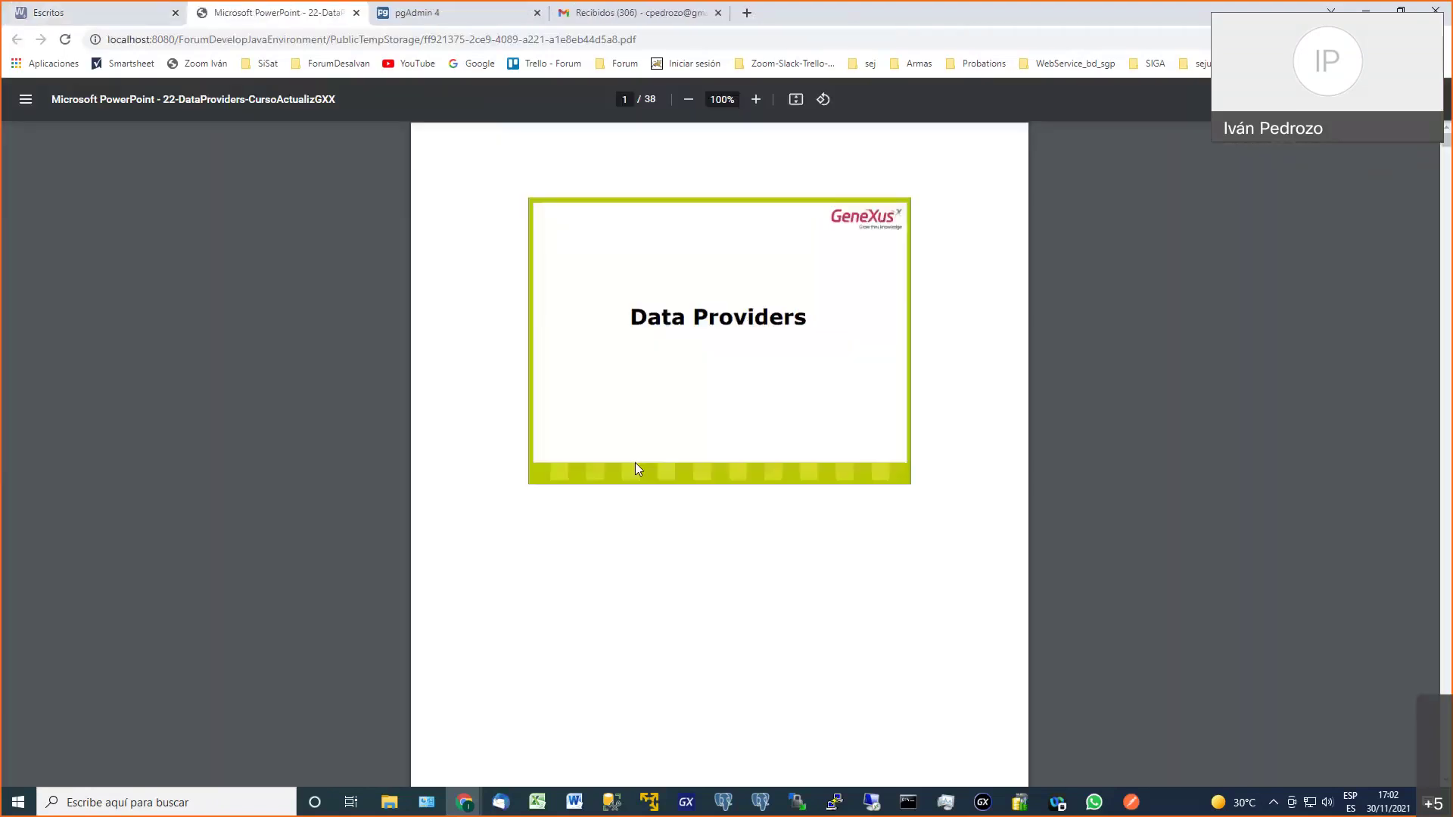
pyautogui.click(355, 13)
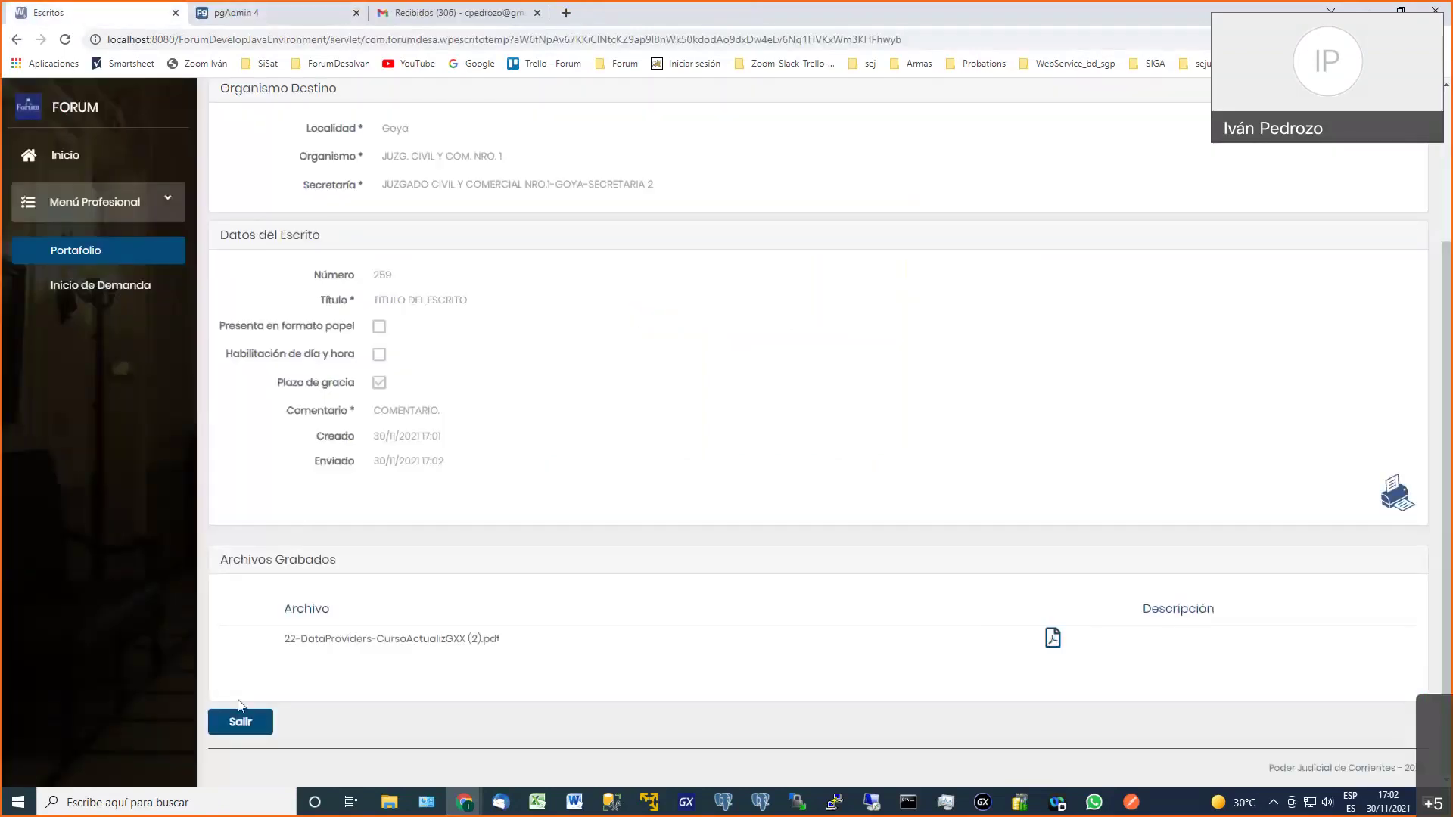
# Go back to the Portafolio and show the Notificaciones of expediente OLI 22/19
pyautogui.click(240, 723)
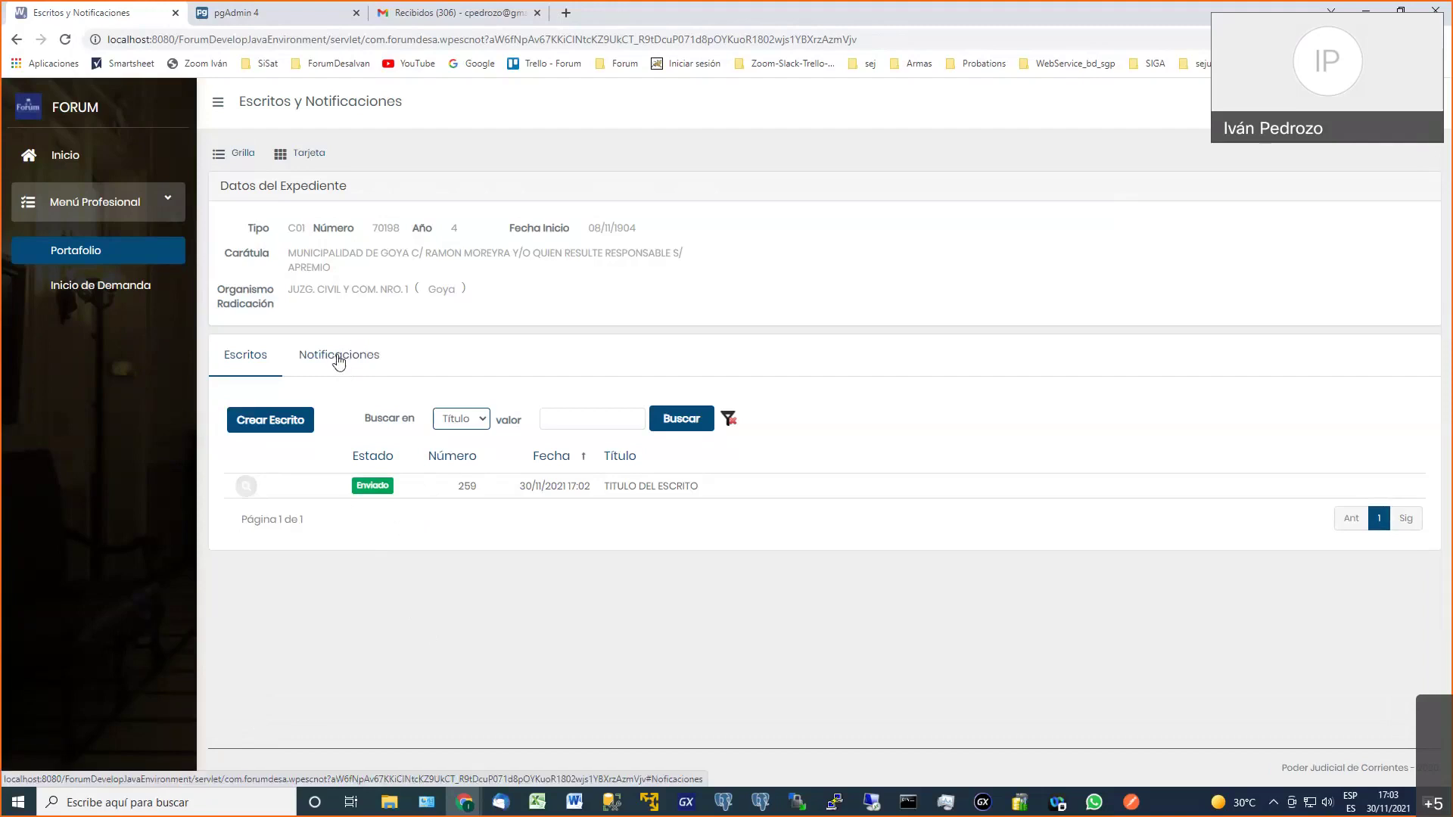
pyautogui.click(107, 255)
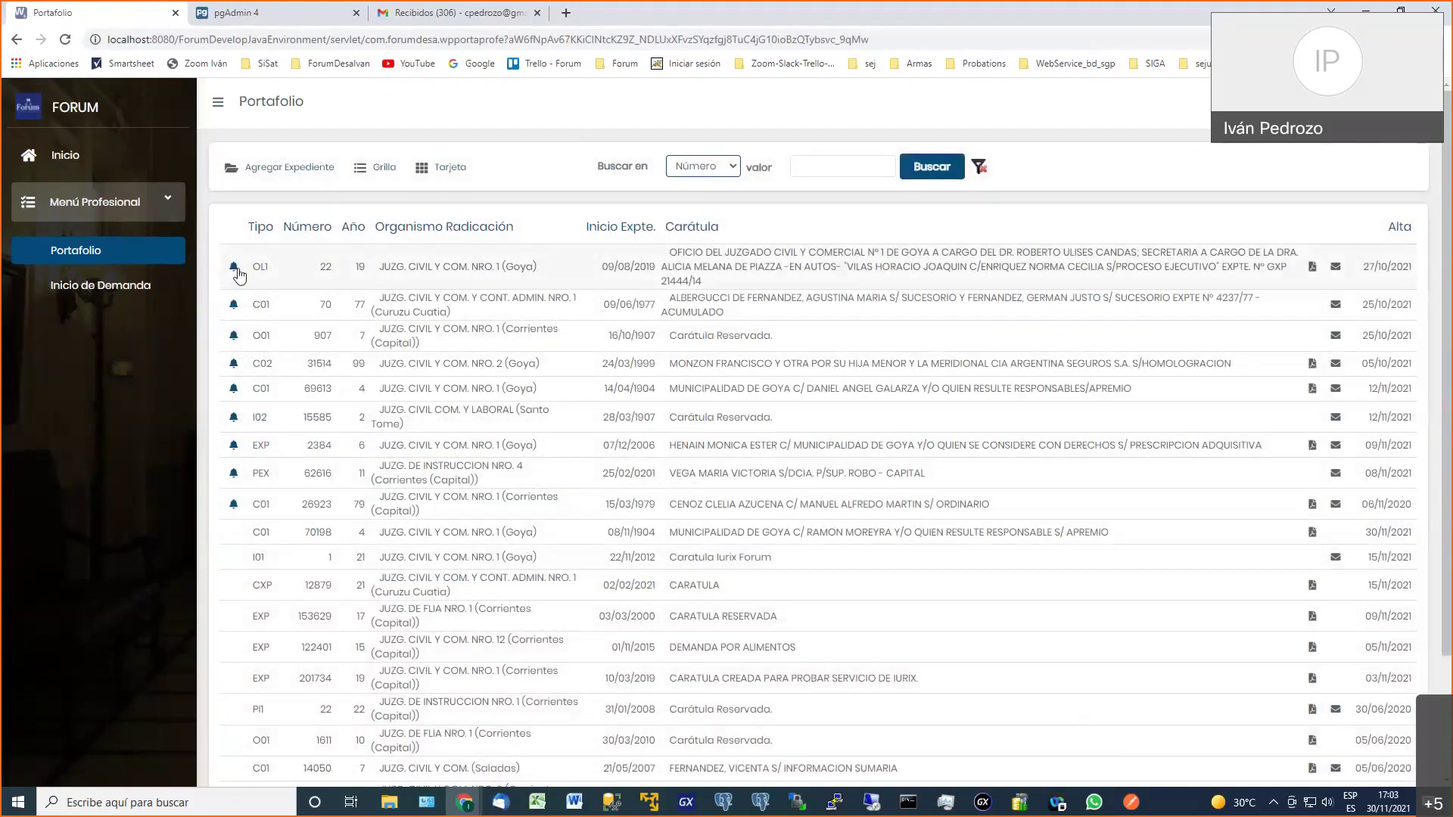
pyautogui.click(331, 275)
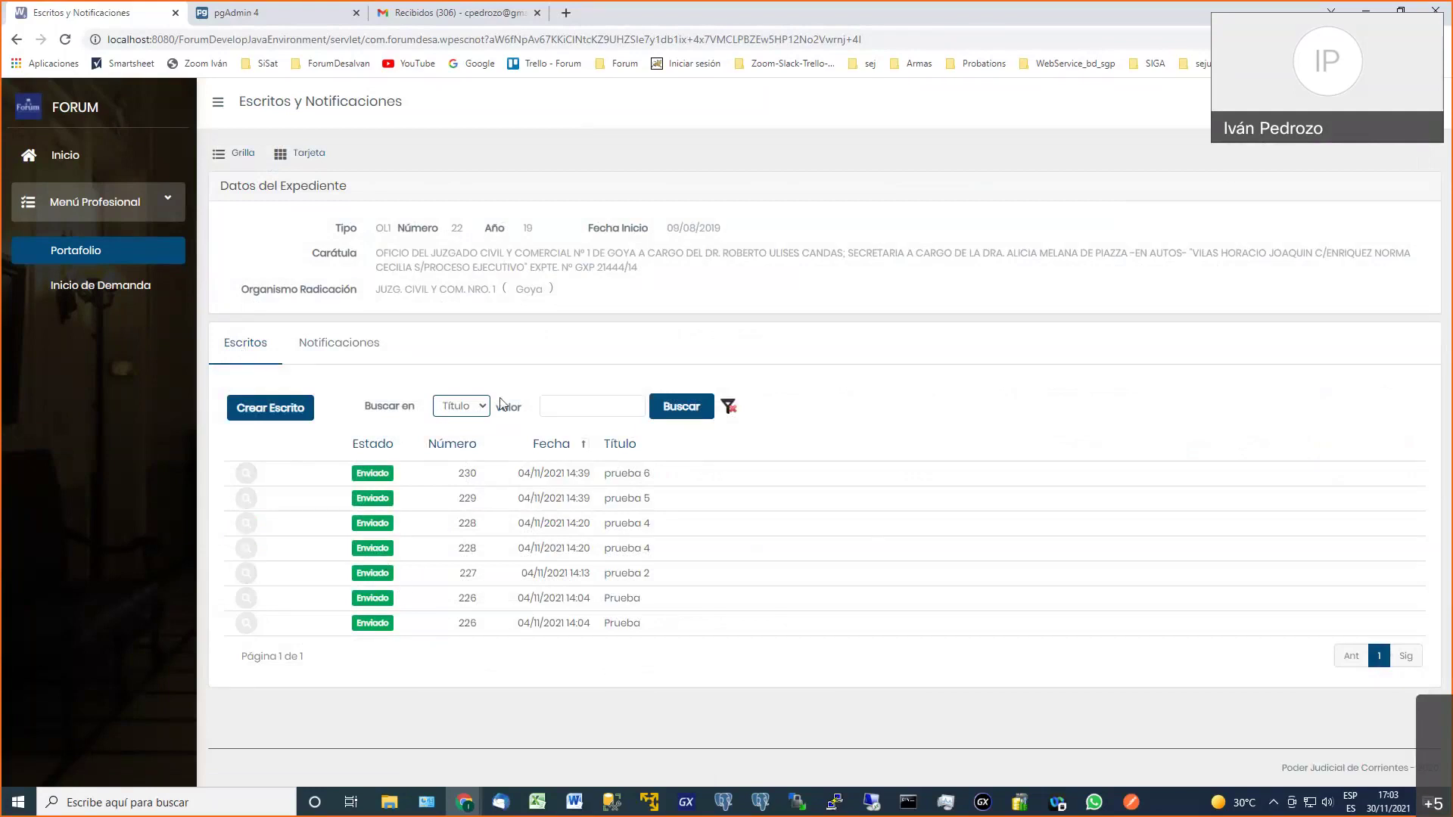
pyautogui.doubleClick(457, 229)
pyautogui.click(348, 351)
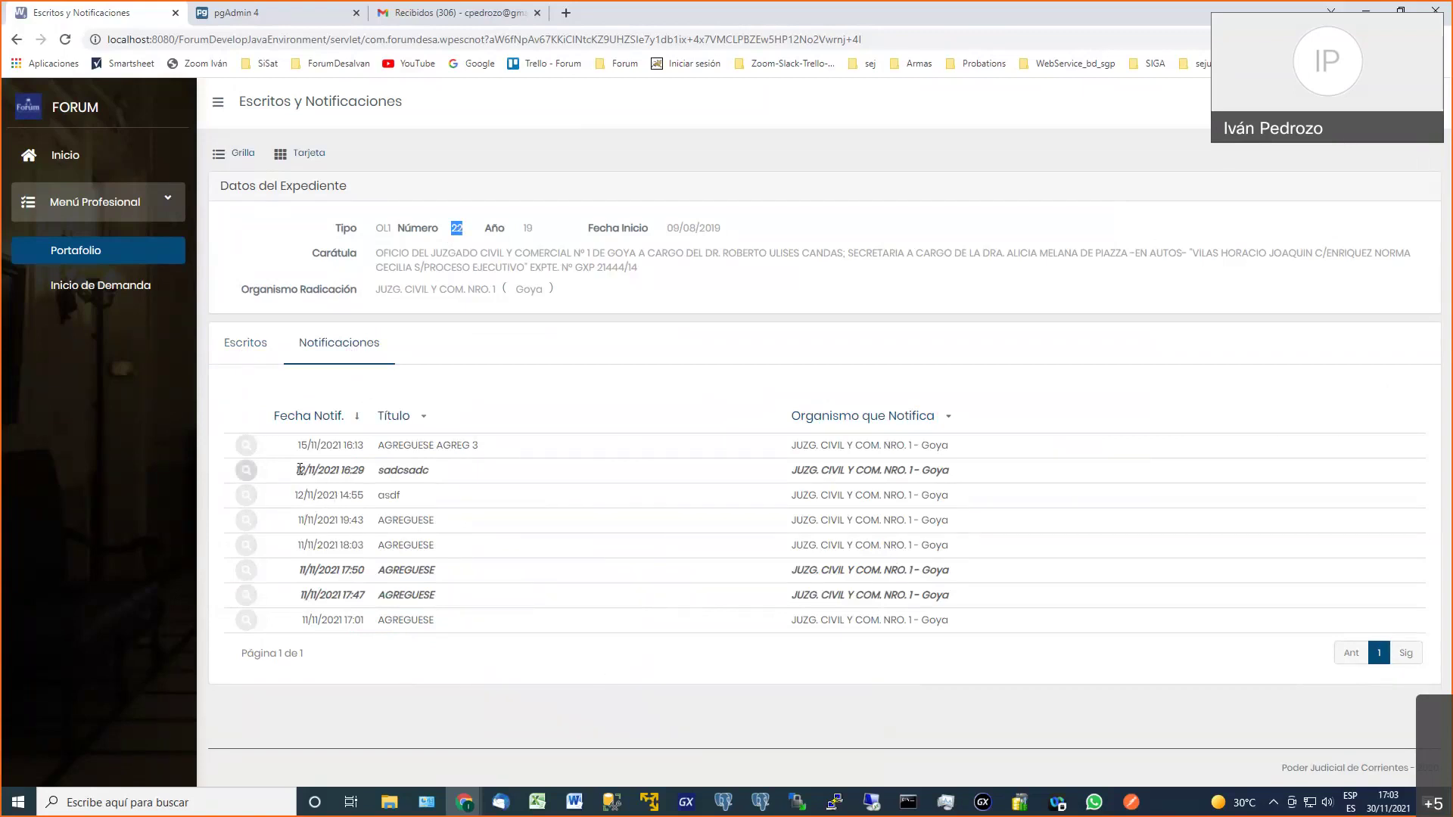
pyautogui.moveTo(304, 469); pyautogui.dragTo(450, 476)
# View the sadcsadc notification's details and return to the list
pyautogui.click(451, 475)
pyautogui.click(246, 473)
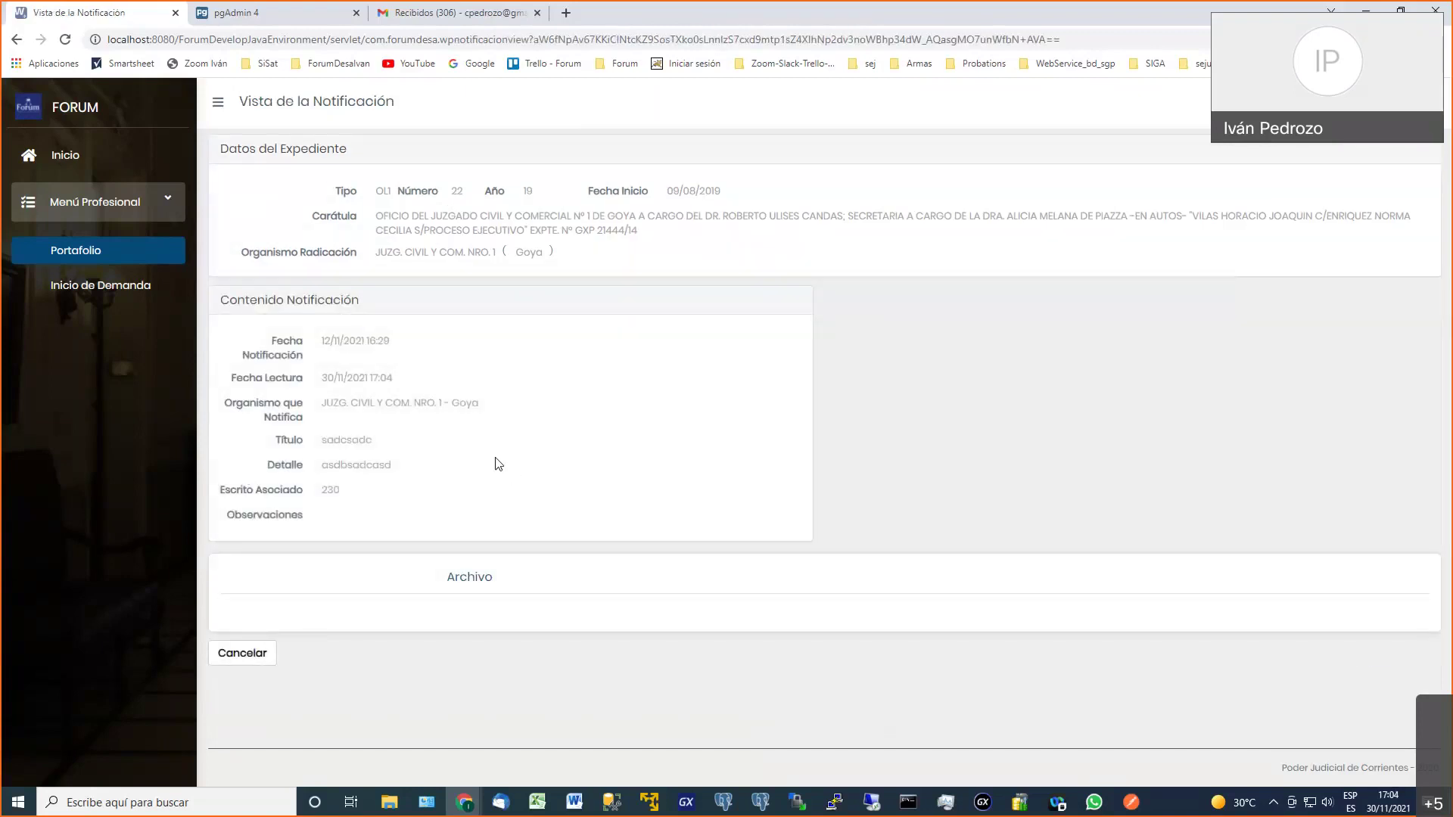
pyautogui.click(256, 660)
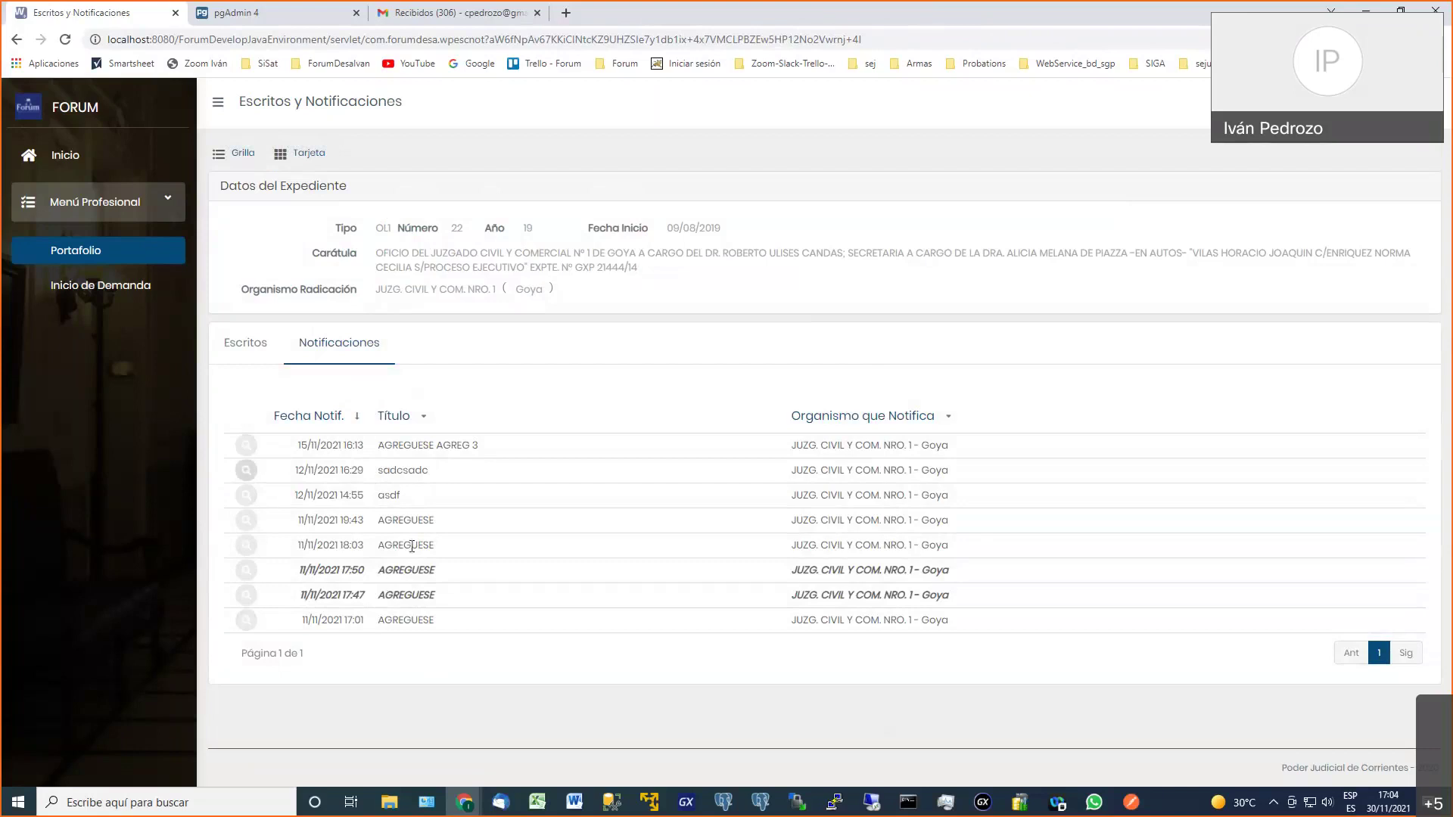
# Read the 11/11/2021 17:50 AGREGUESE notification and its PDF, then return to the expediente
pyautogui.moveTo(325, 546); pyautogui.dragTo(359, 546)
pyautogui.click(246, 571)
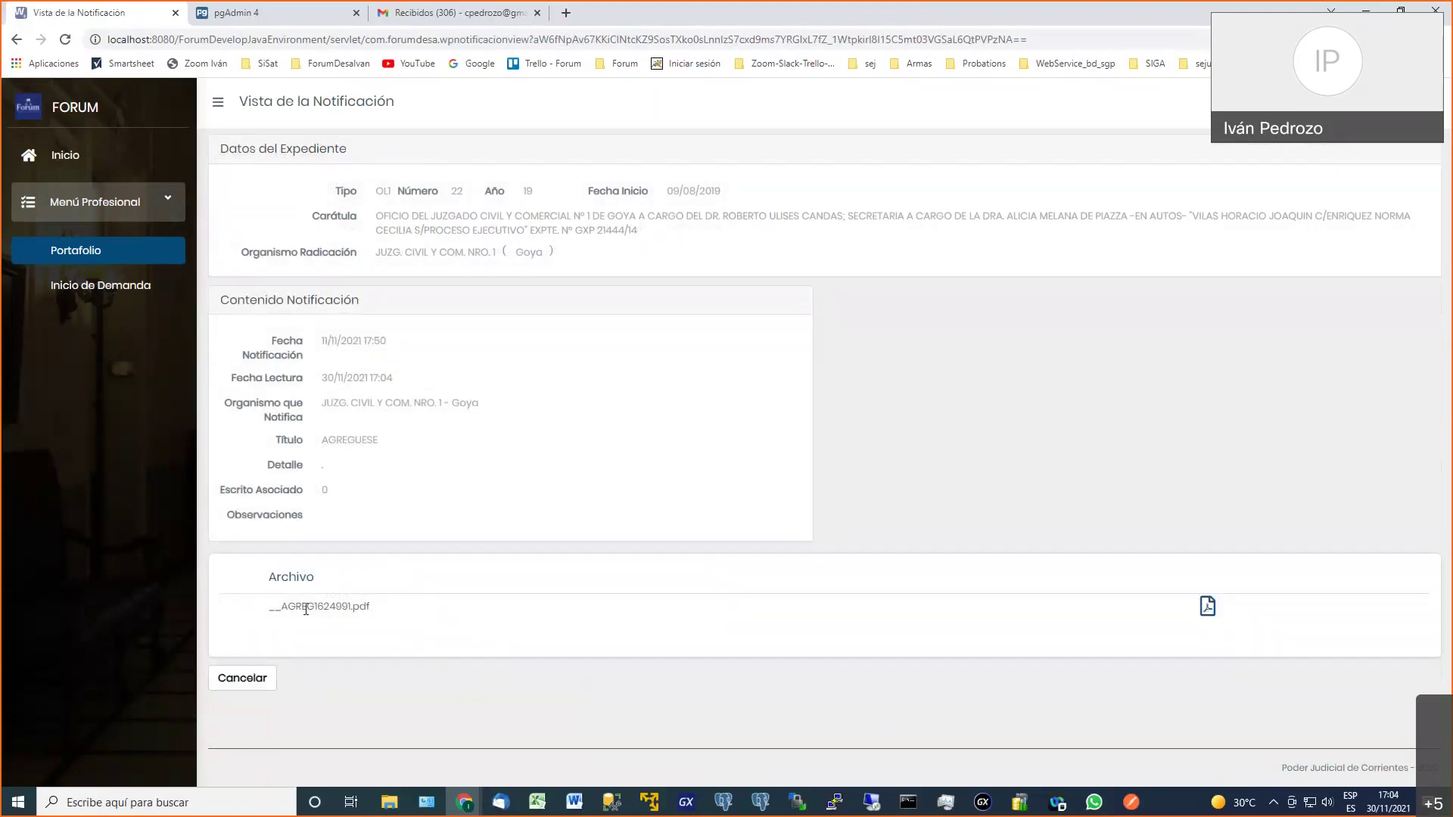
pyautogui.click(1209, 608)
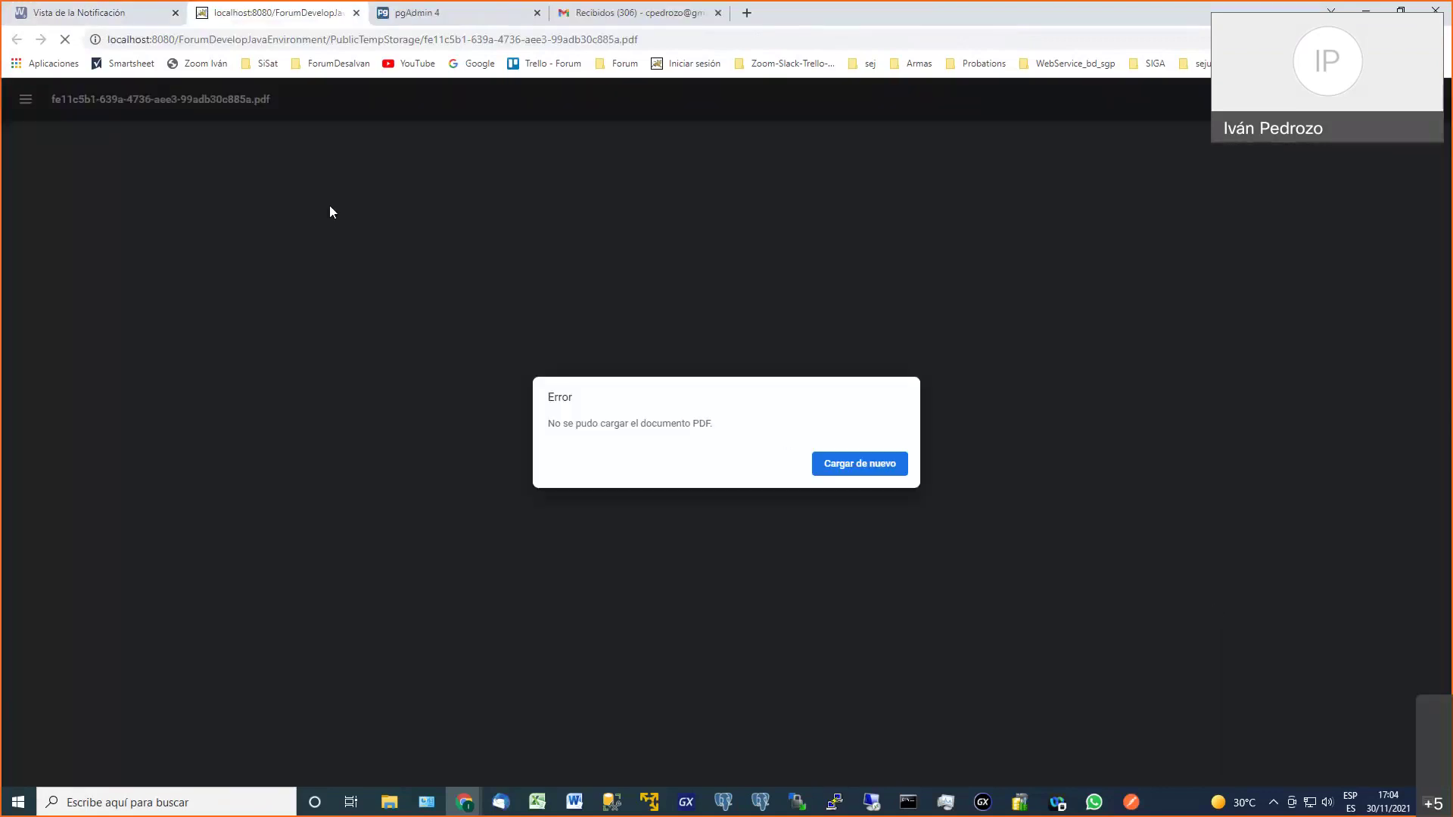
pyautogui.click(356, 13)
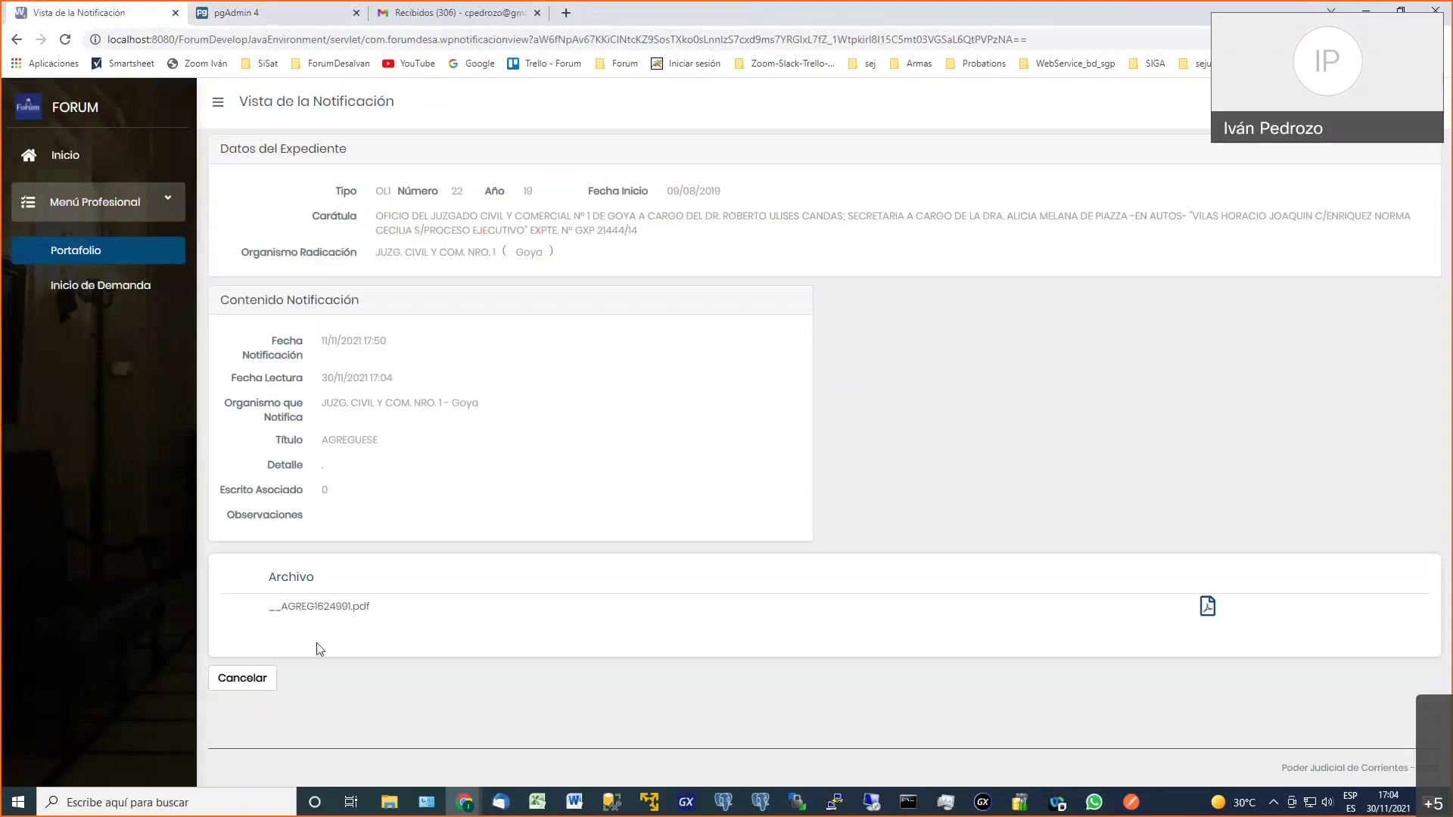
pyautogui.click(253, 679)
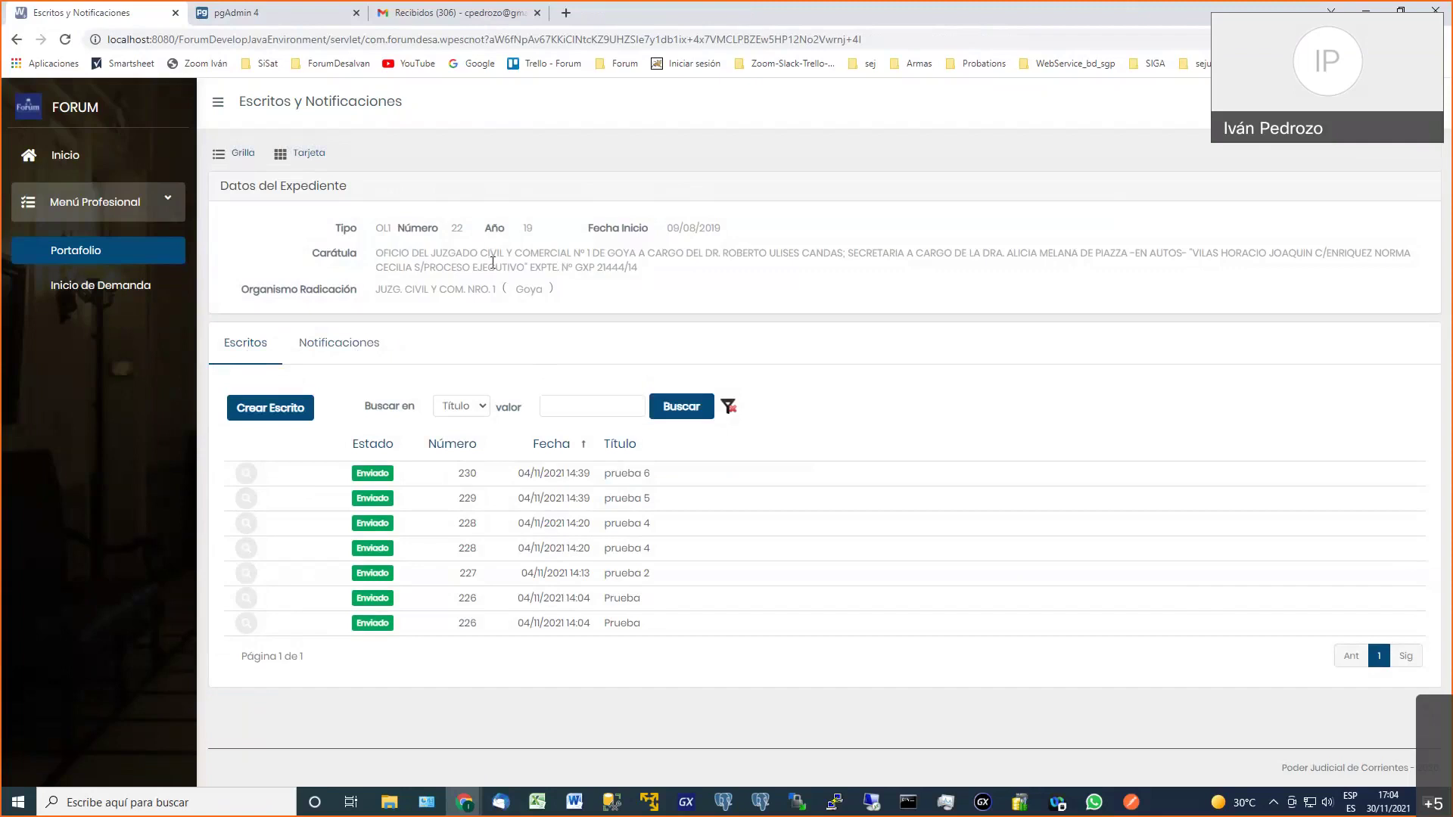
# Start a new demand and answer NO to Mesa Receptora Única
pyautogui.click(105, 294)
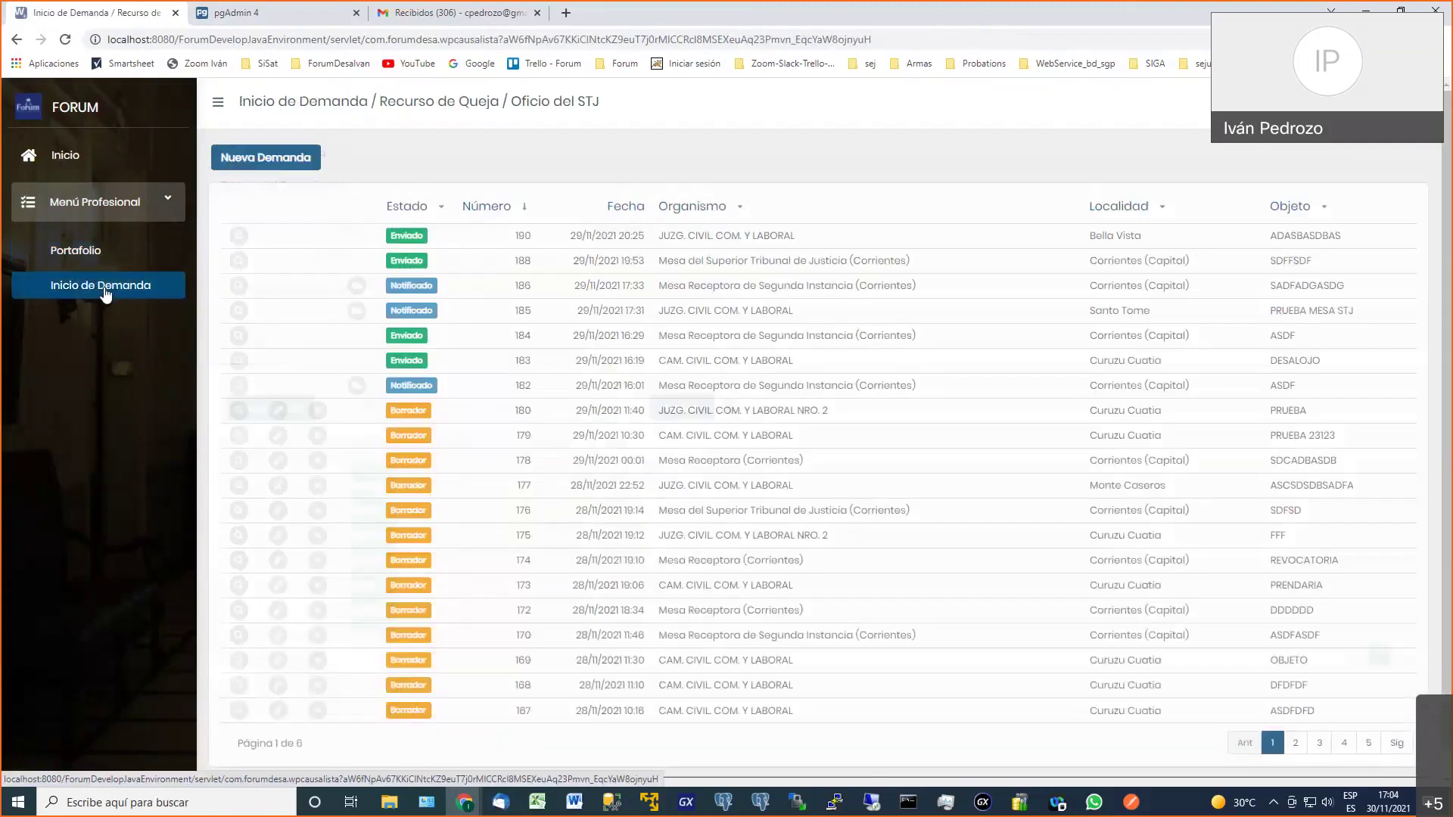
pyautogui.click(271, 166)
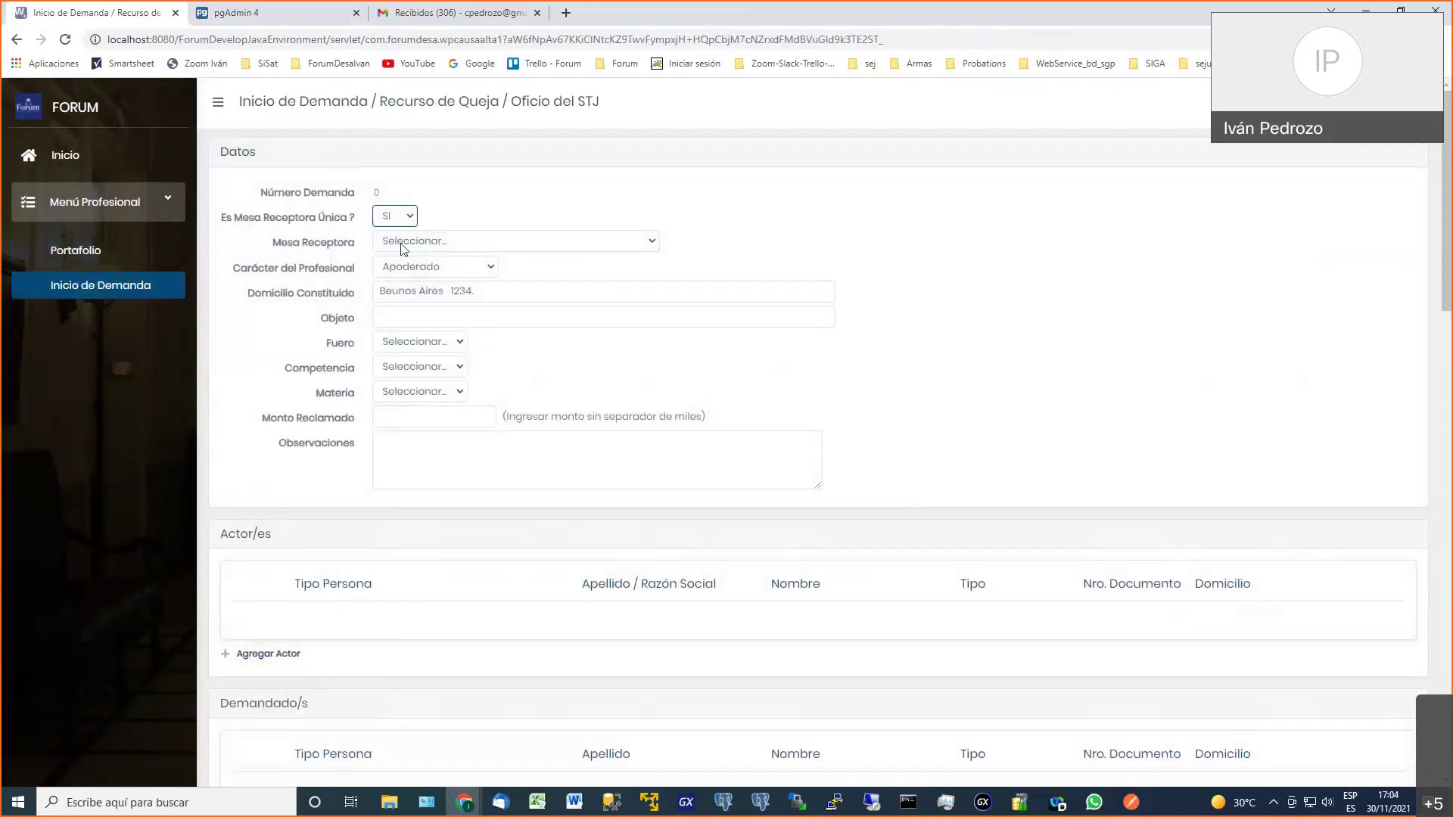
pyautogui.click(401, 243)
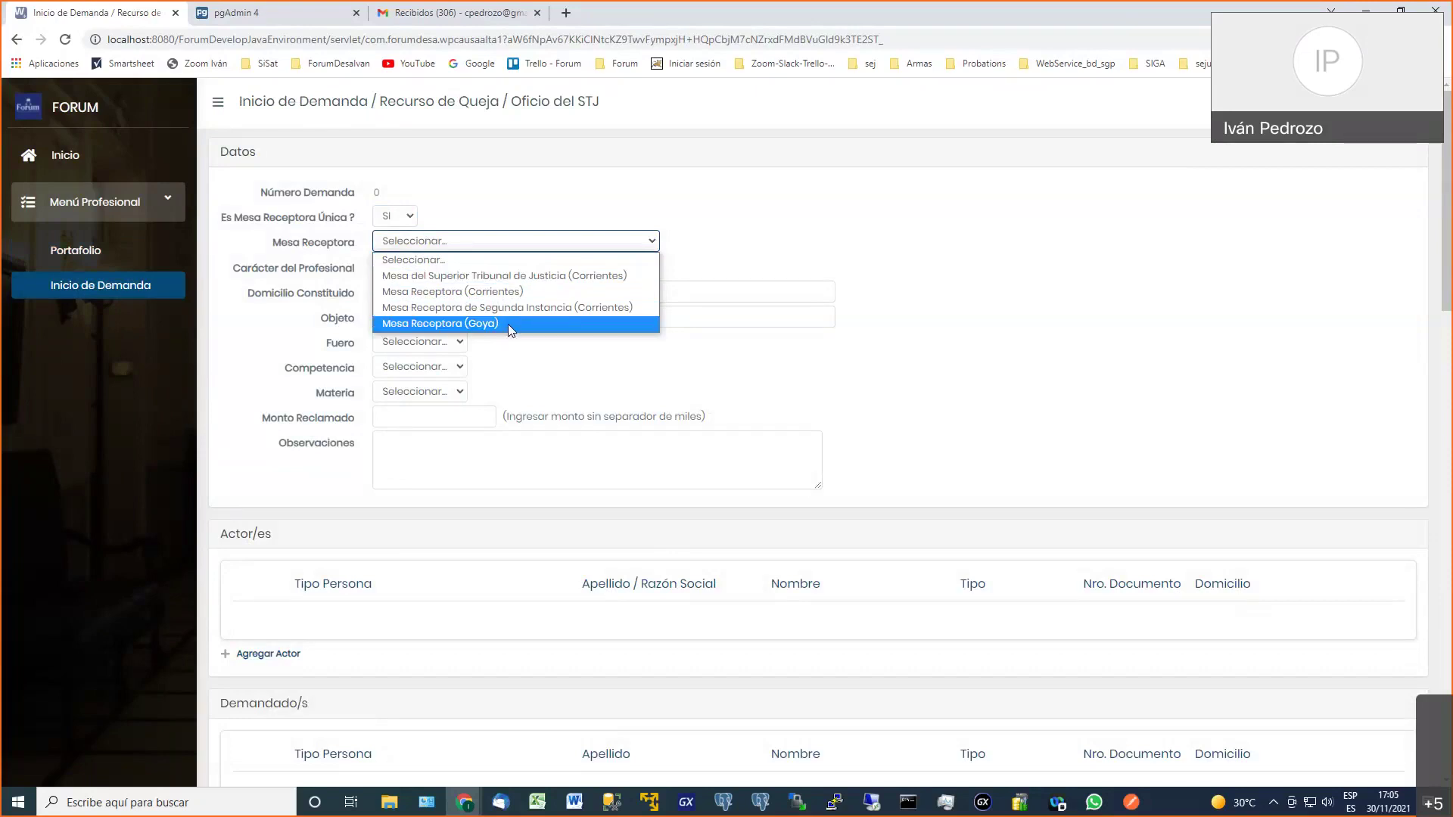
pyautogui.click(492, 209)
pyautogui.click(491, 209)
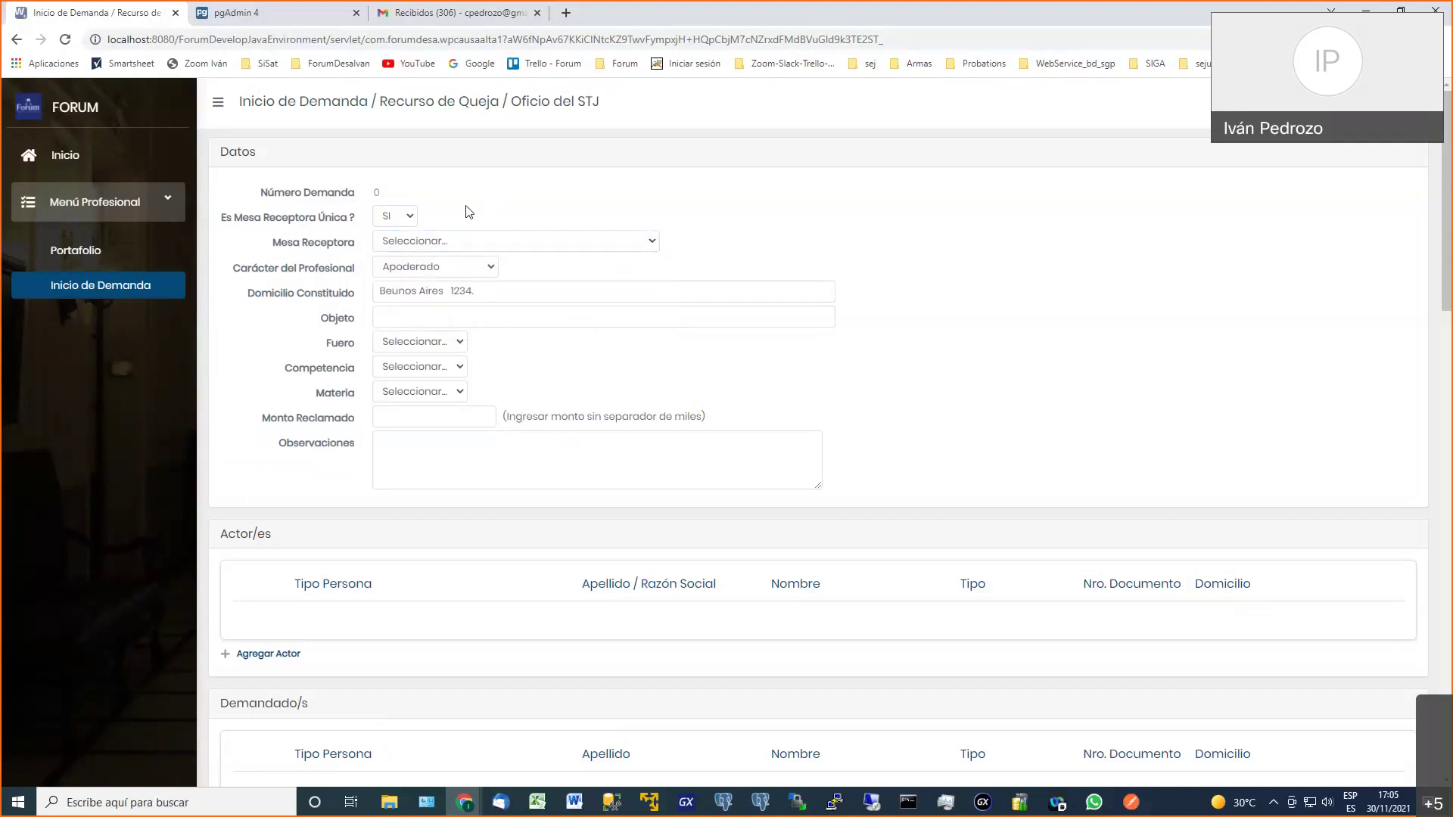
pyautogui.click(413, 220)
pyautogui.click(409, 250)
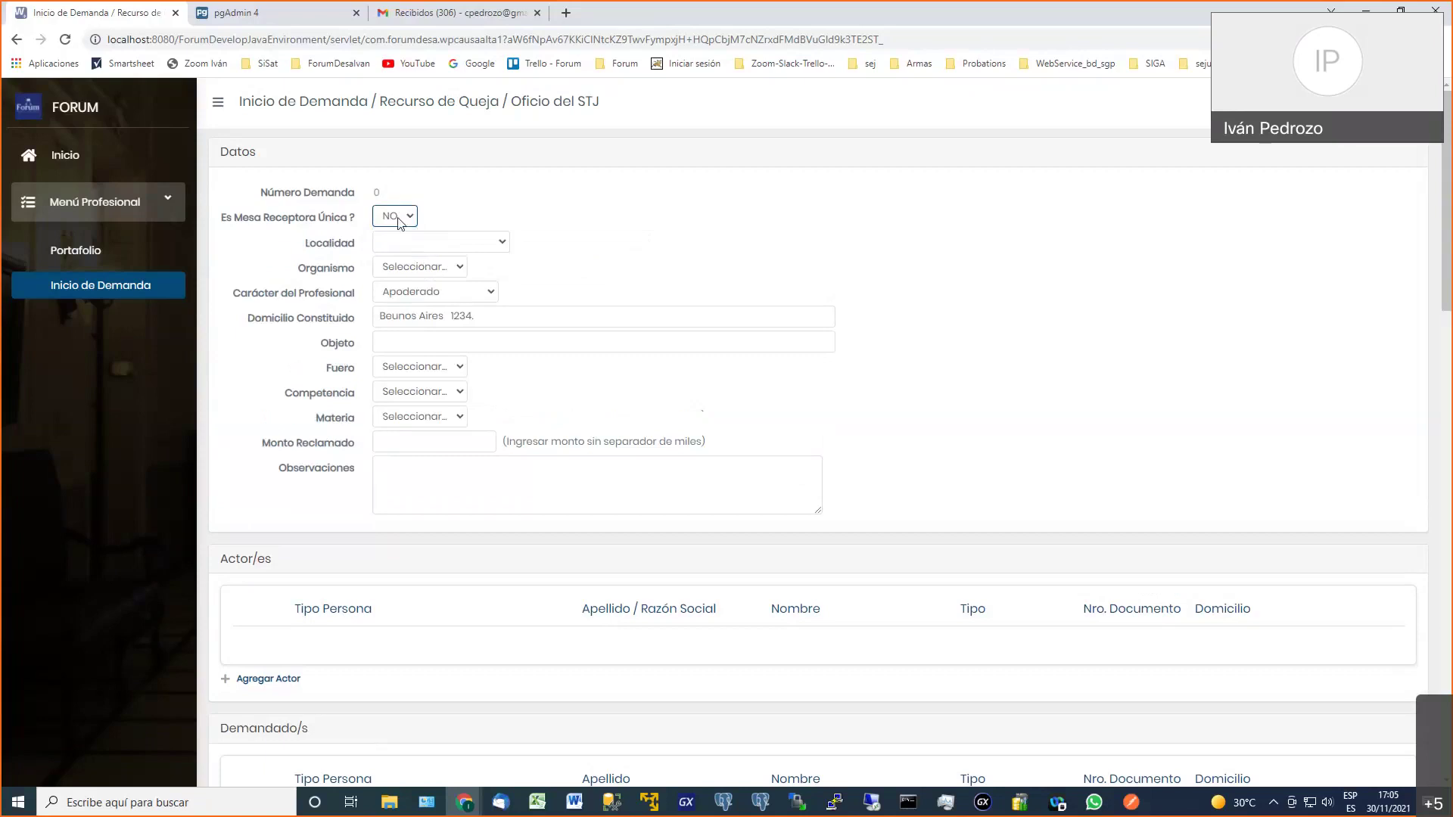
# Try Curuzu Cuatia with CAM. CIVIL COM. Y LABORAL, then switch back to SI with Mesa Receptora (Goya)
pyautogui.click(501, 243)
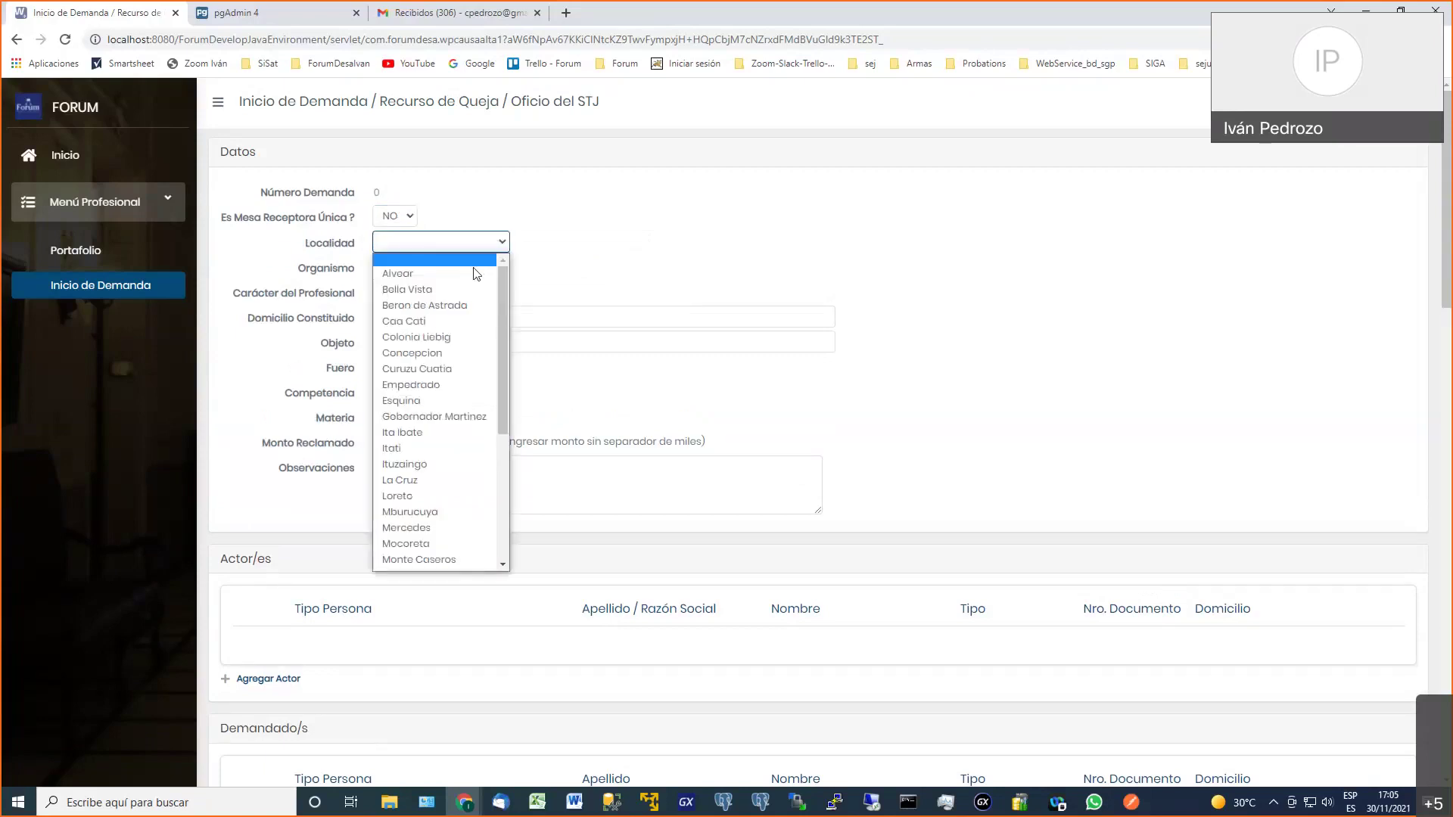
pyautogui.click(456, 369)
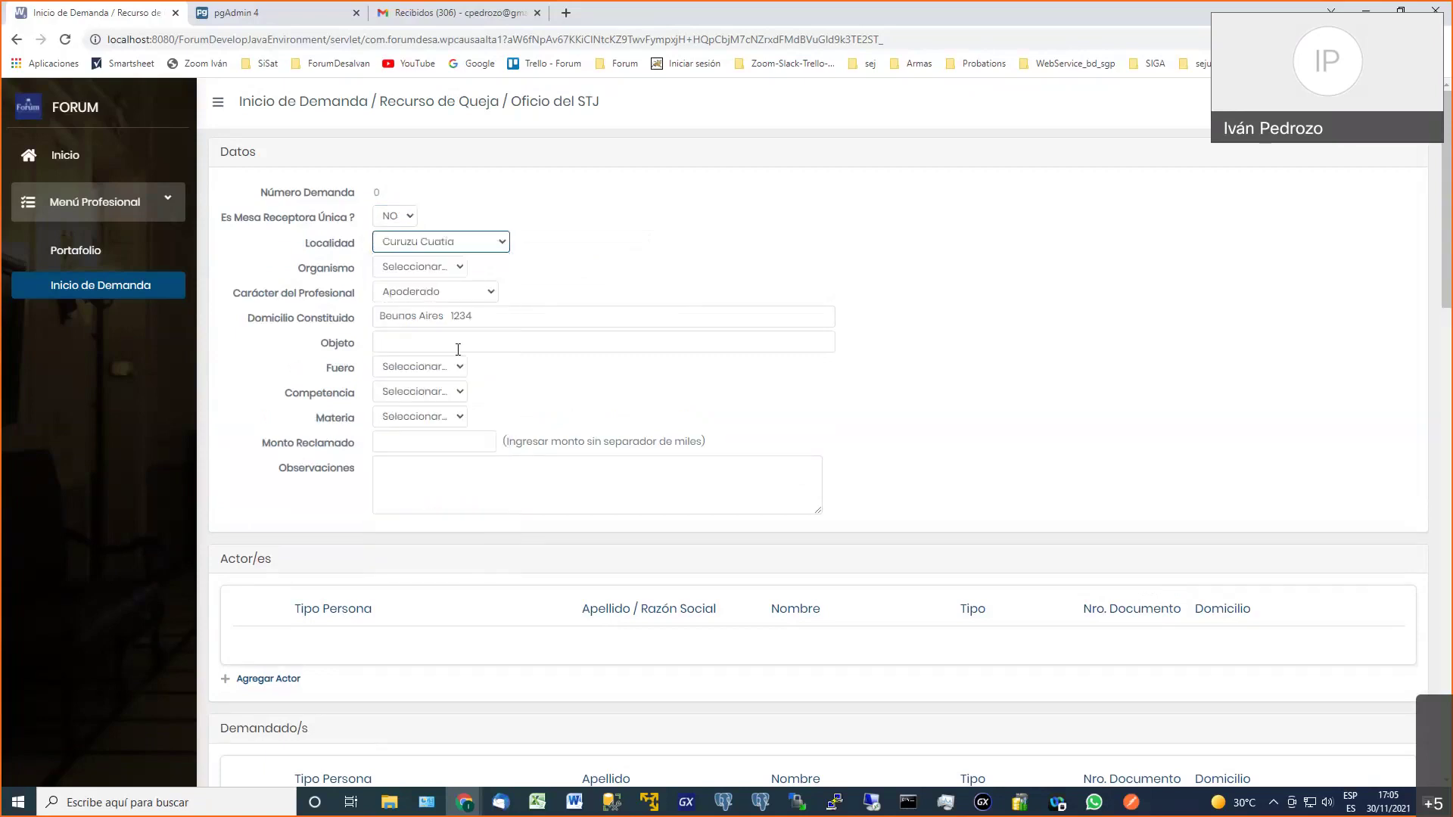
pyautogui.click(486, 268)
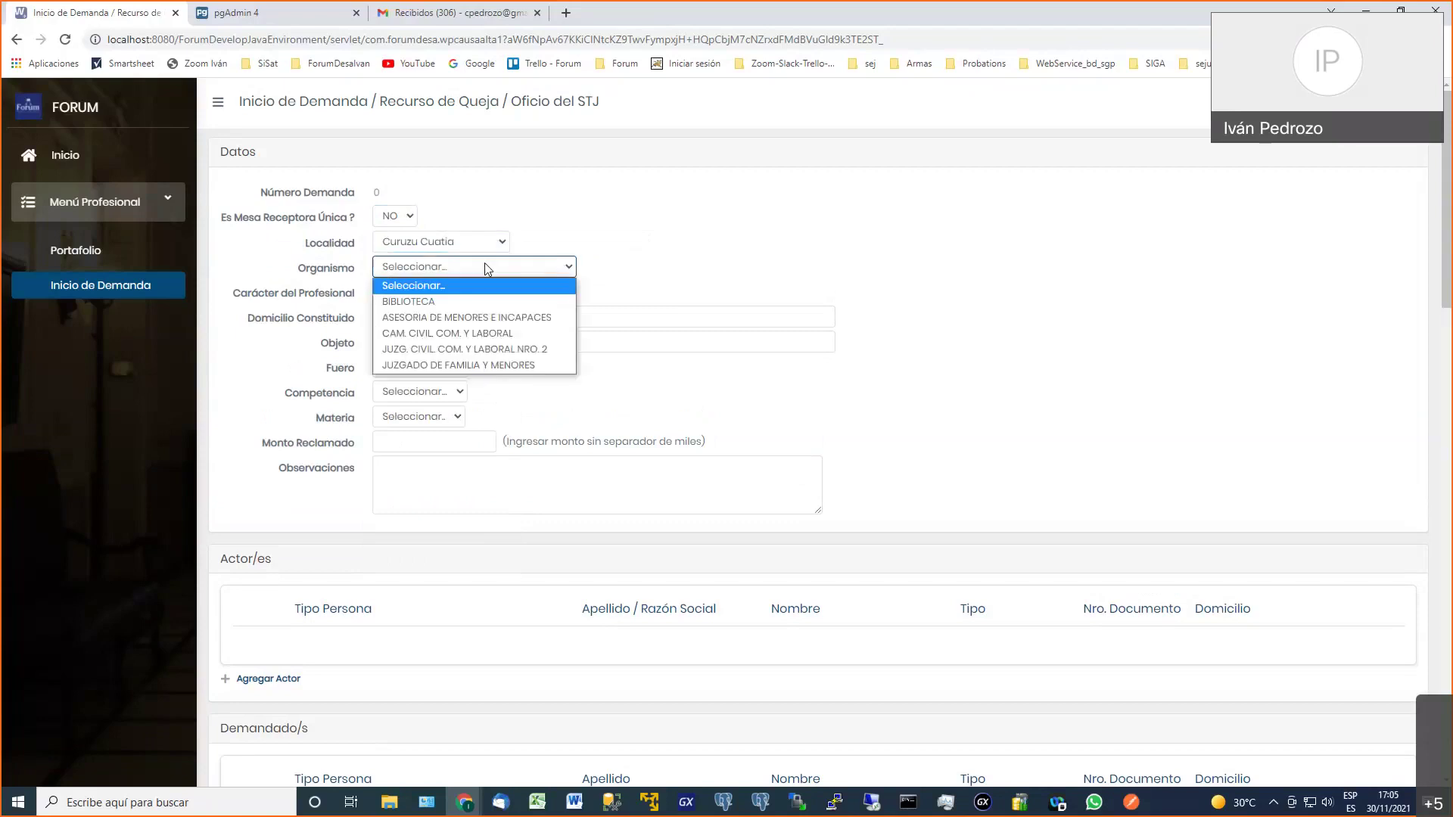
pyautogui.click(517, 334)
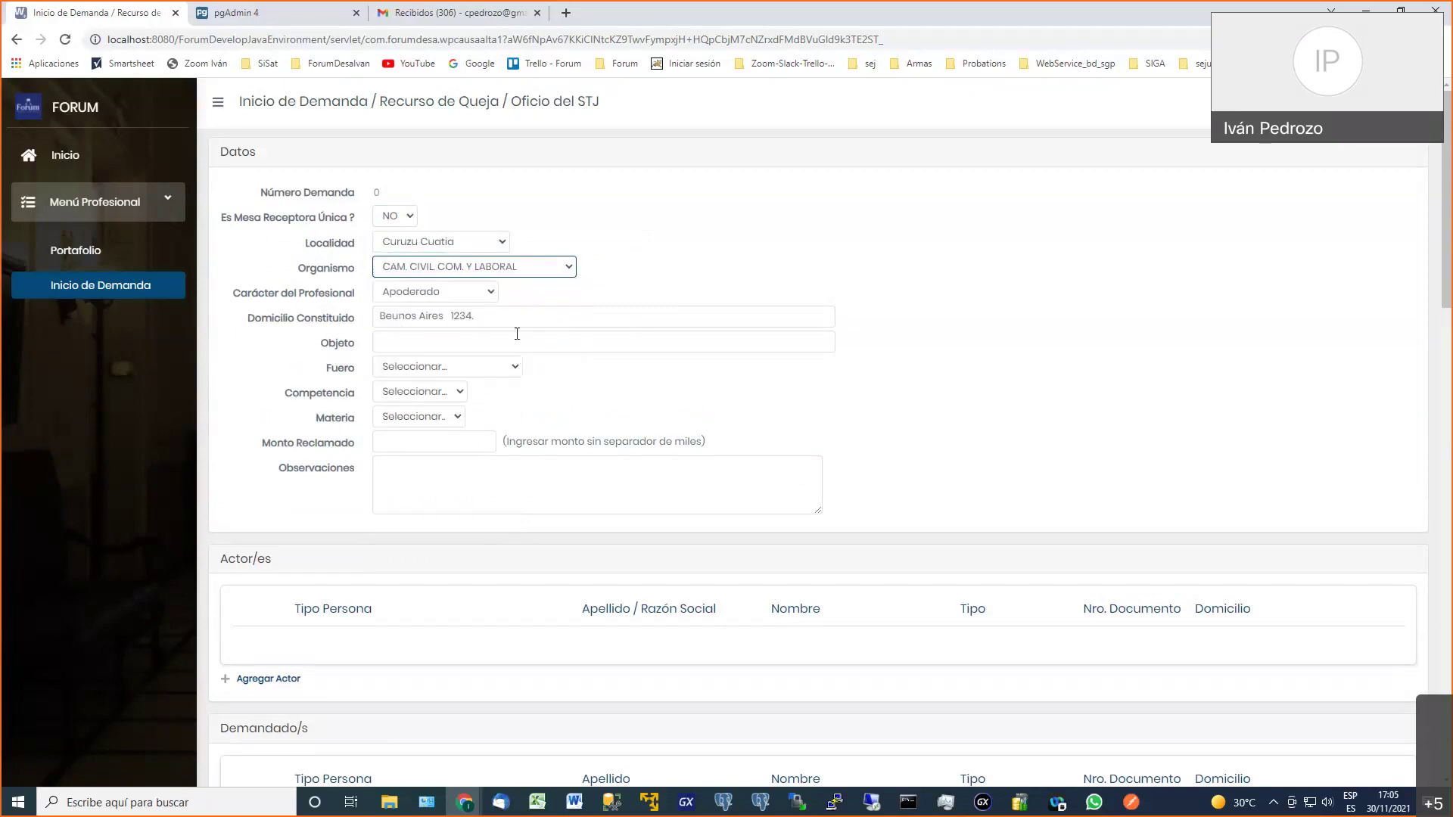
pyautogui.click(405, 219)
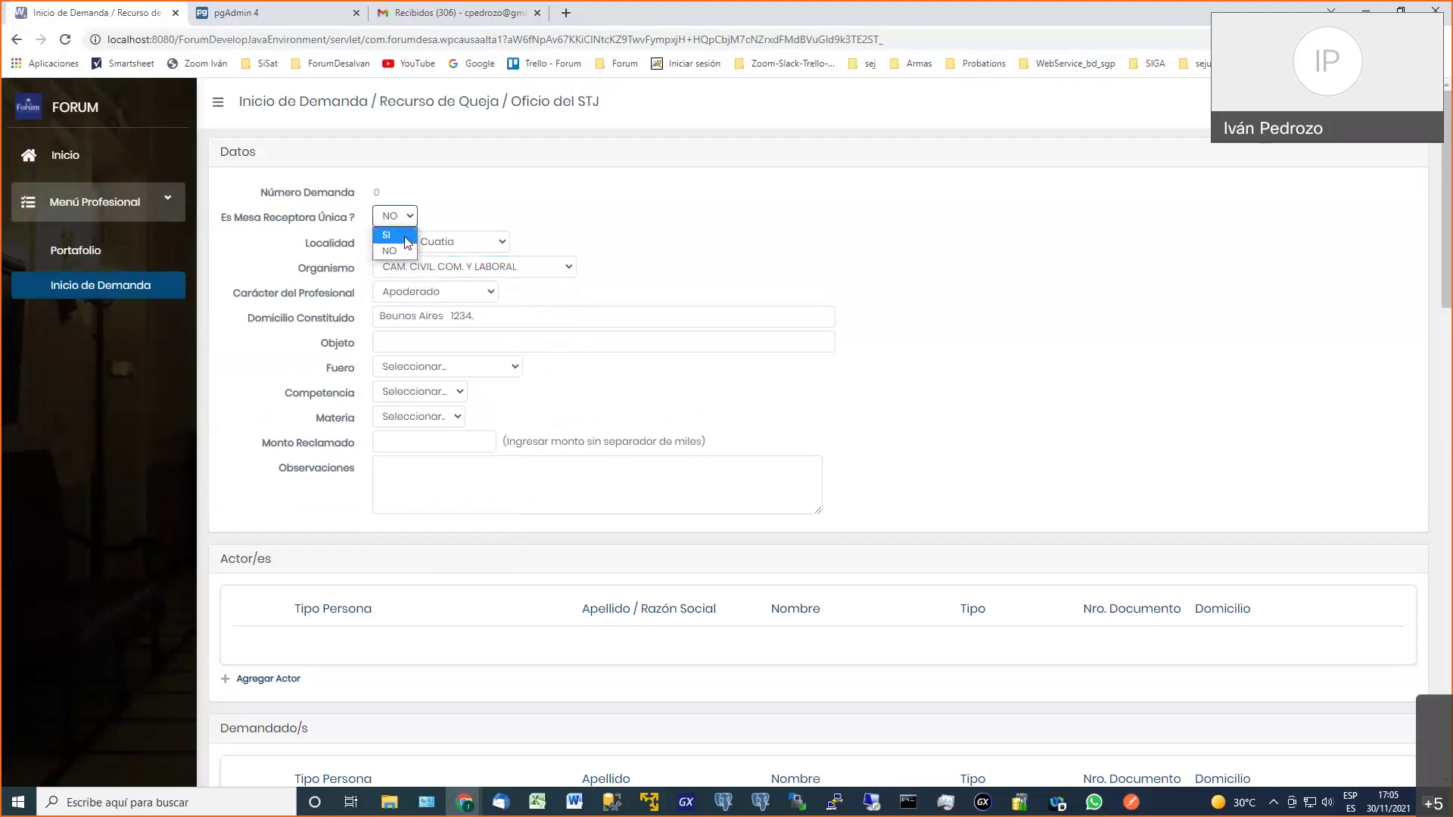
pyautogui.click(407, 241)
pyautogui.click(424, 242)
pyautogui.click(460, 323)
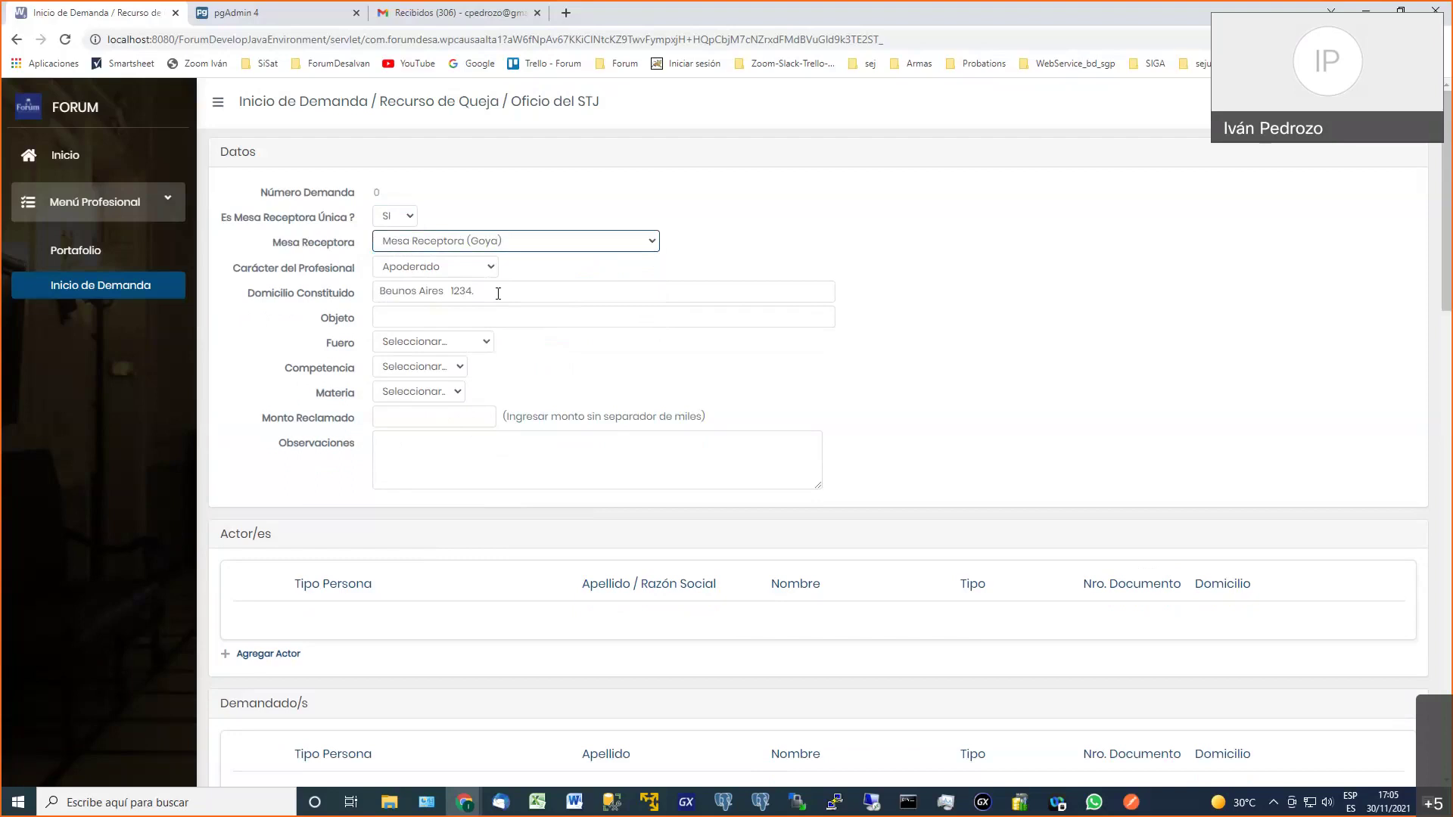
pyautogui.click(498, 294)
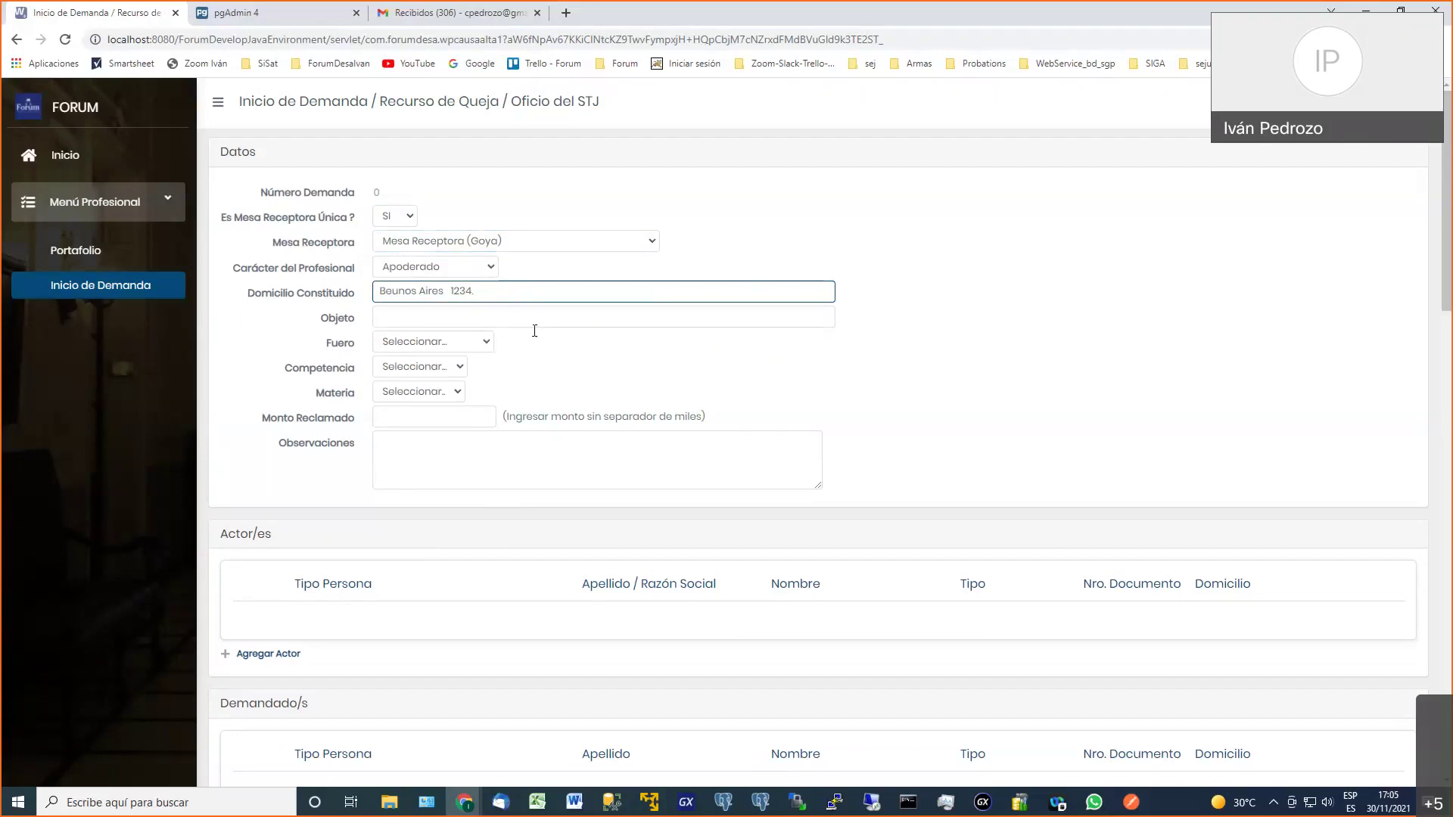
# Enter domicilio GFG, role Por Derecho Propio and Objeto 'OBJETO DE LA DEMANDA.'
pyautogui.write('GFG')
pyautogui.click(485, 274)
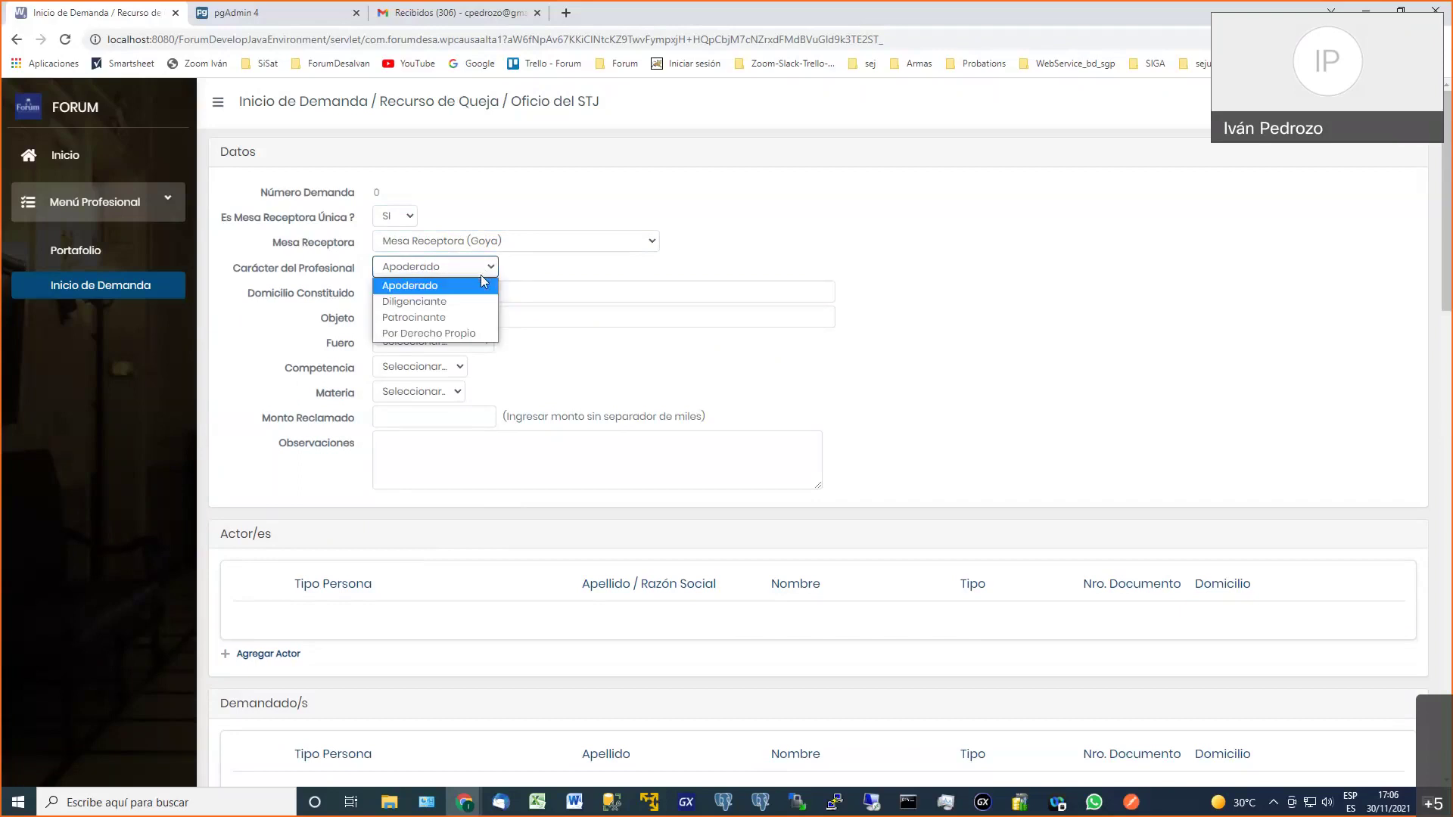
pyautogui.click(486, 333)
pyautogui.click(458, 318)
pyautogui.write('O')
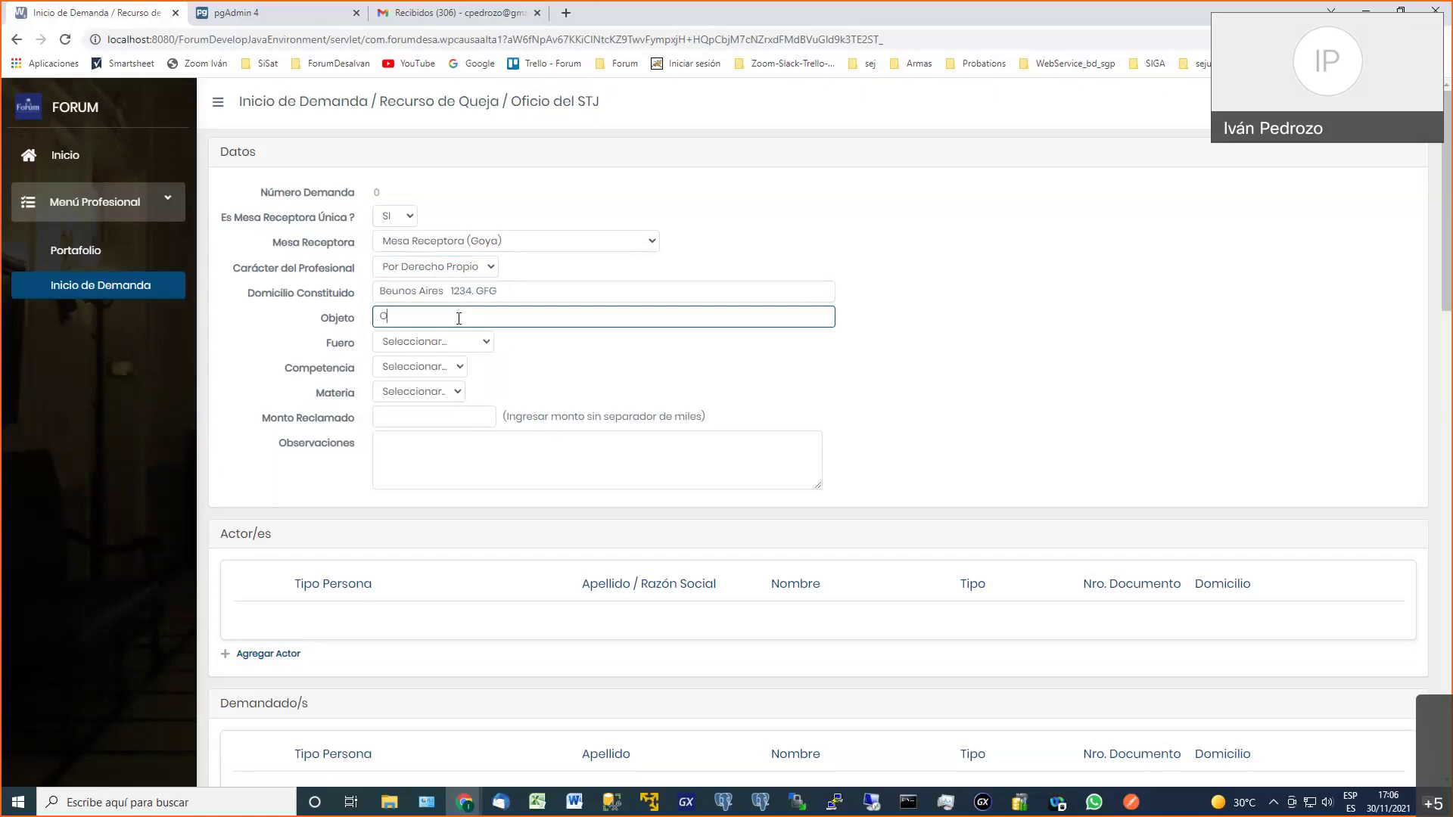
pyautogui.write('BJETO DE LA DEMANDA.')
pyautogui.moveTo(251, 101); pyautogui.dragTo(600, 102)
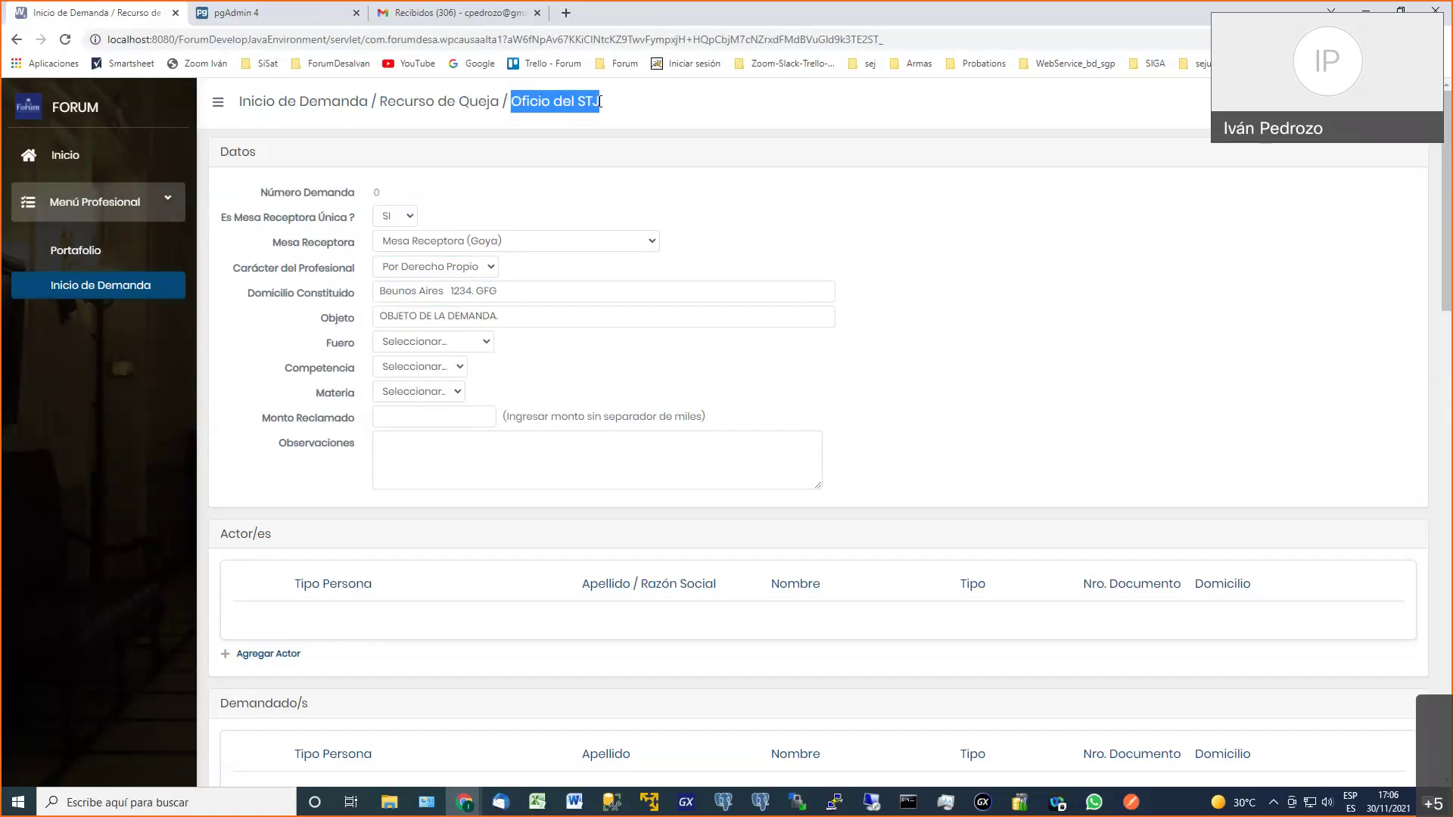
pyautogui.click(585, 102)
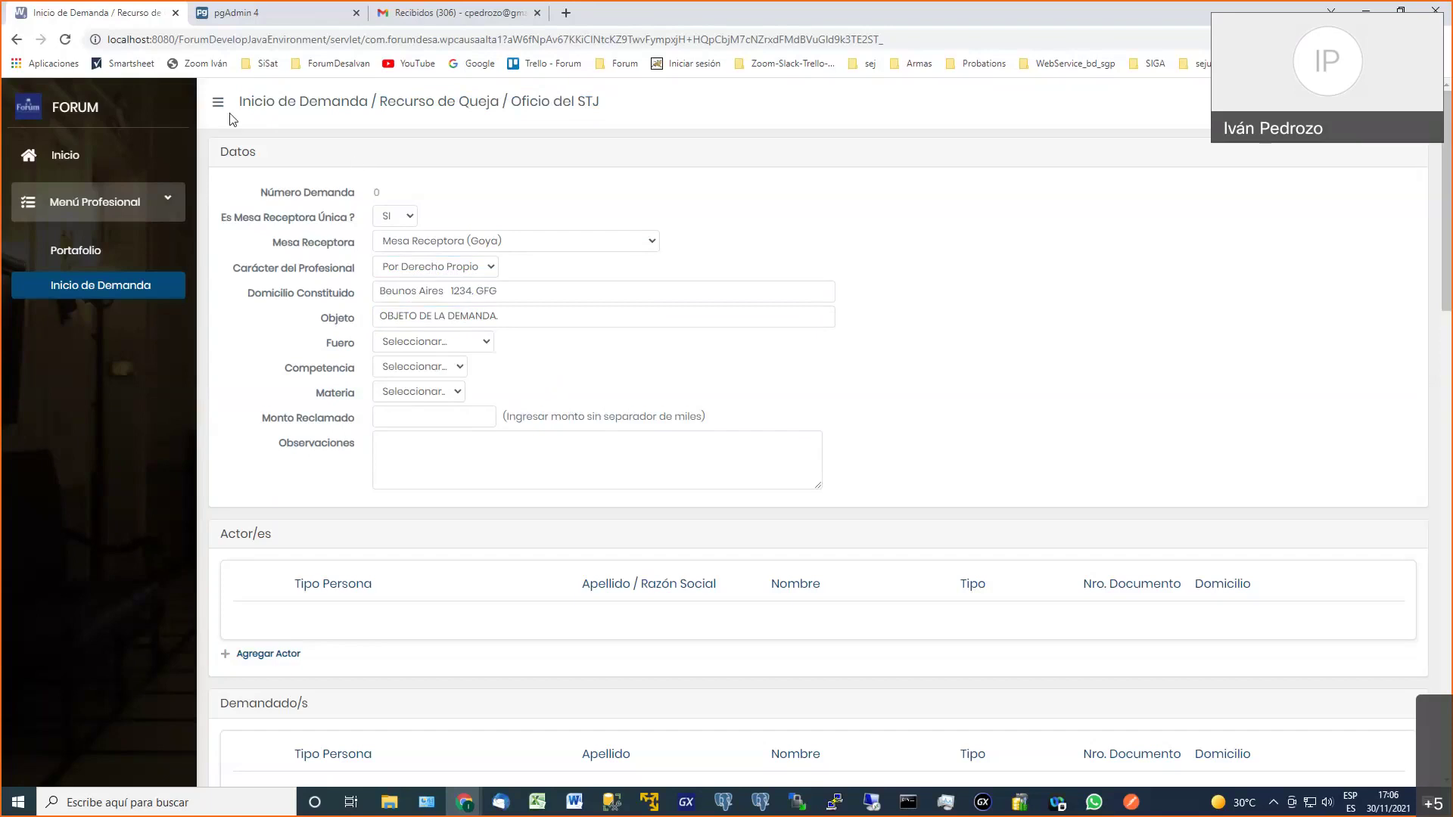
pyautogui.moveTo(254, 101); pyautogui.dragTo(576, 101)
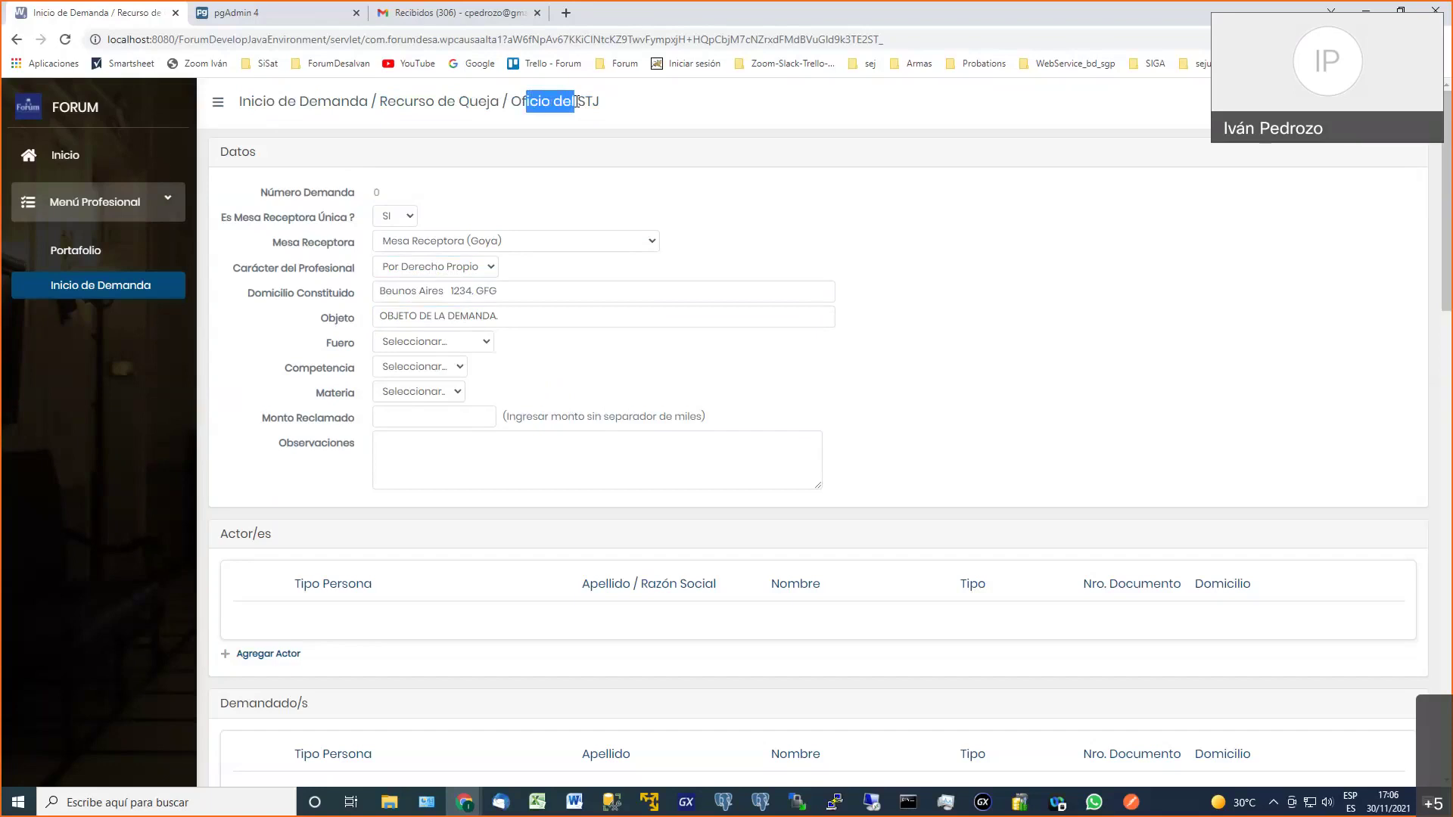
# Choose Fuero CIVIL Y COMERCIAL, Competencia CONOCIMIENTO and Materia ACCION DE INCONSTITUCIONALIDAD, leaving the amount blank
pyautogui.click(460, 345)
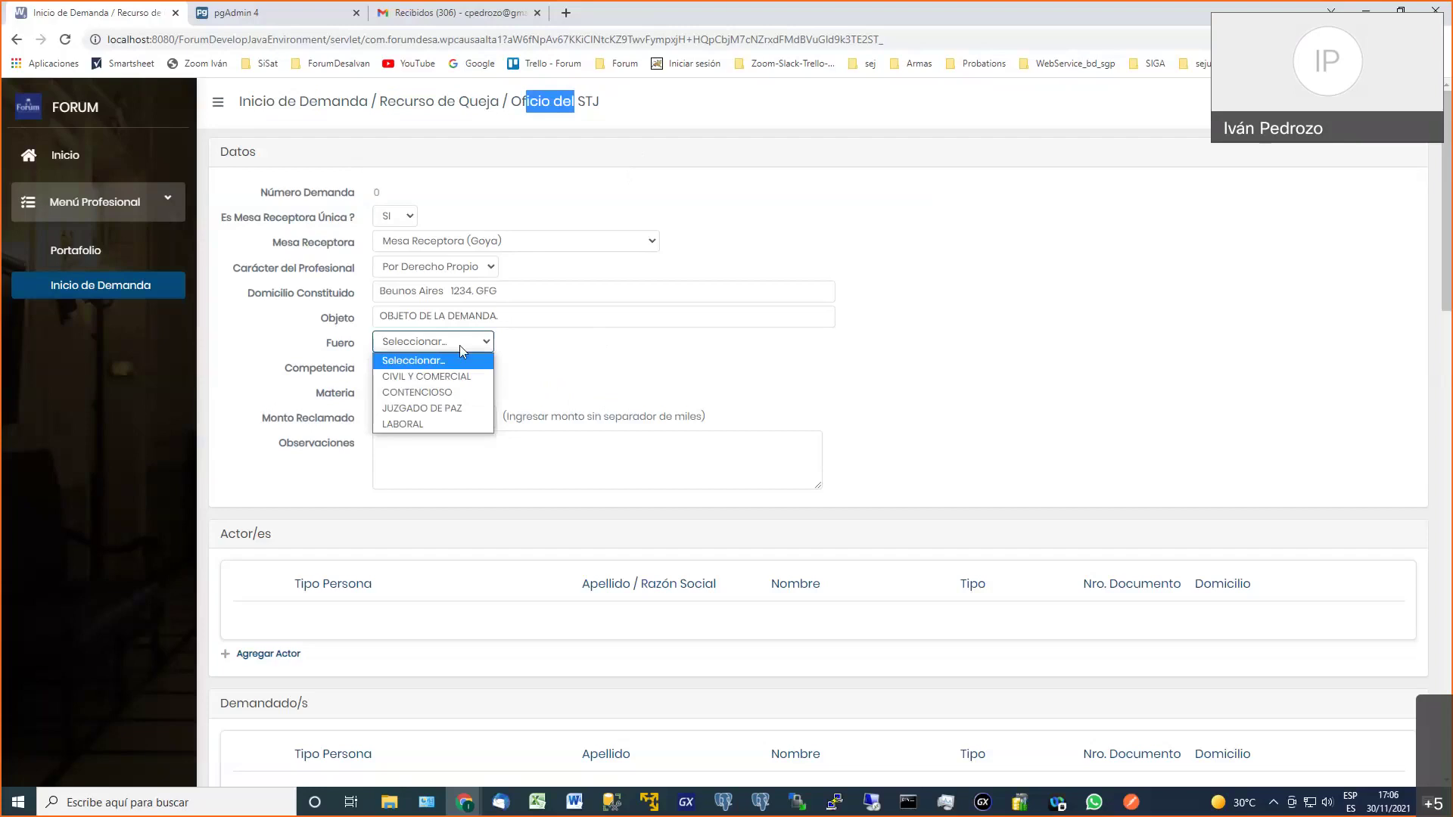
pyautogui.click(463, 377)
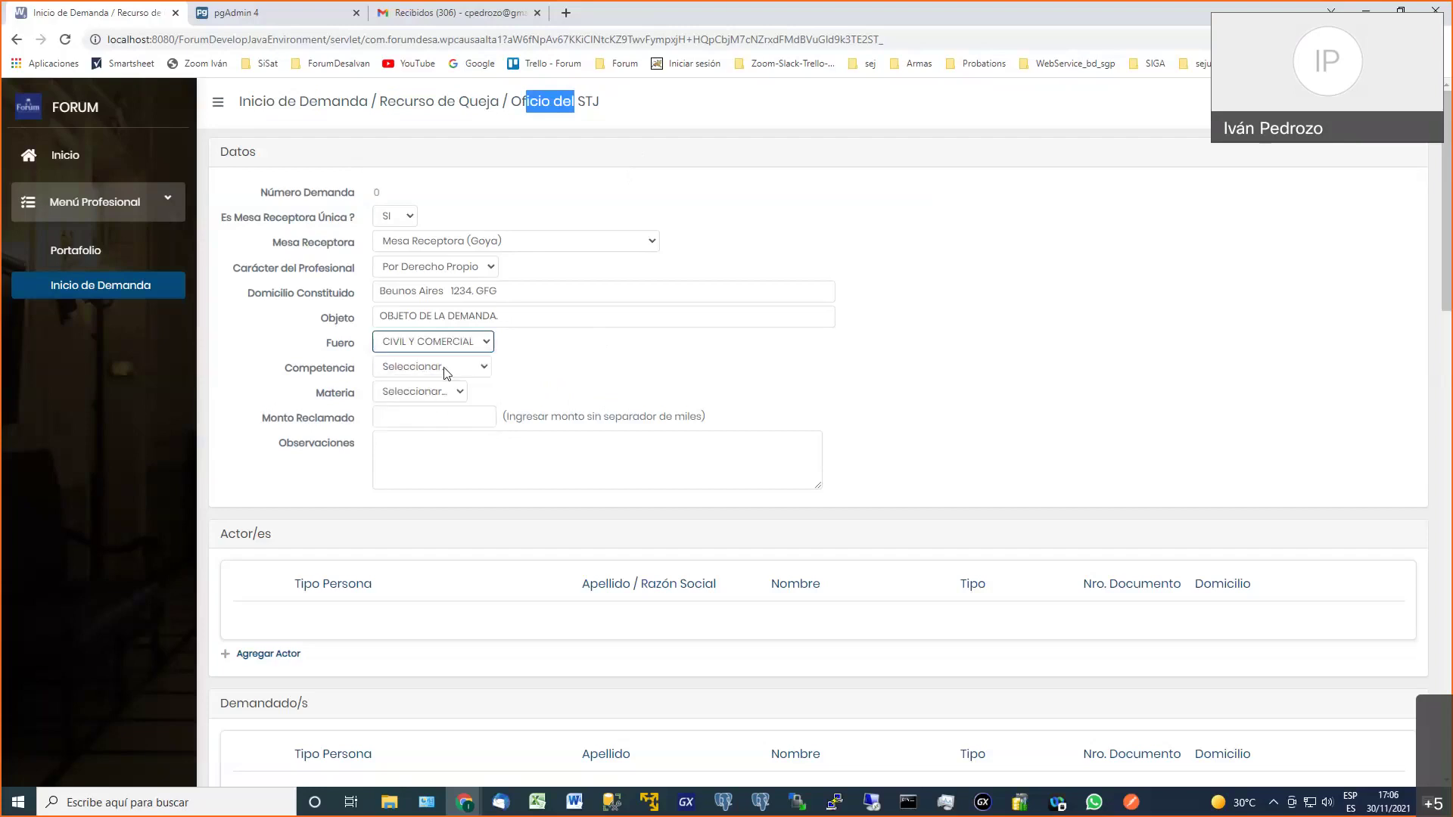
pyautogui.click(444, 368)
pyautogui.click(446, 412)
pyautogui.click(447, 393)
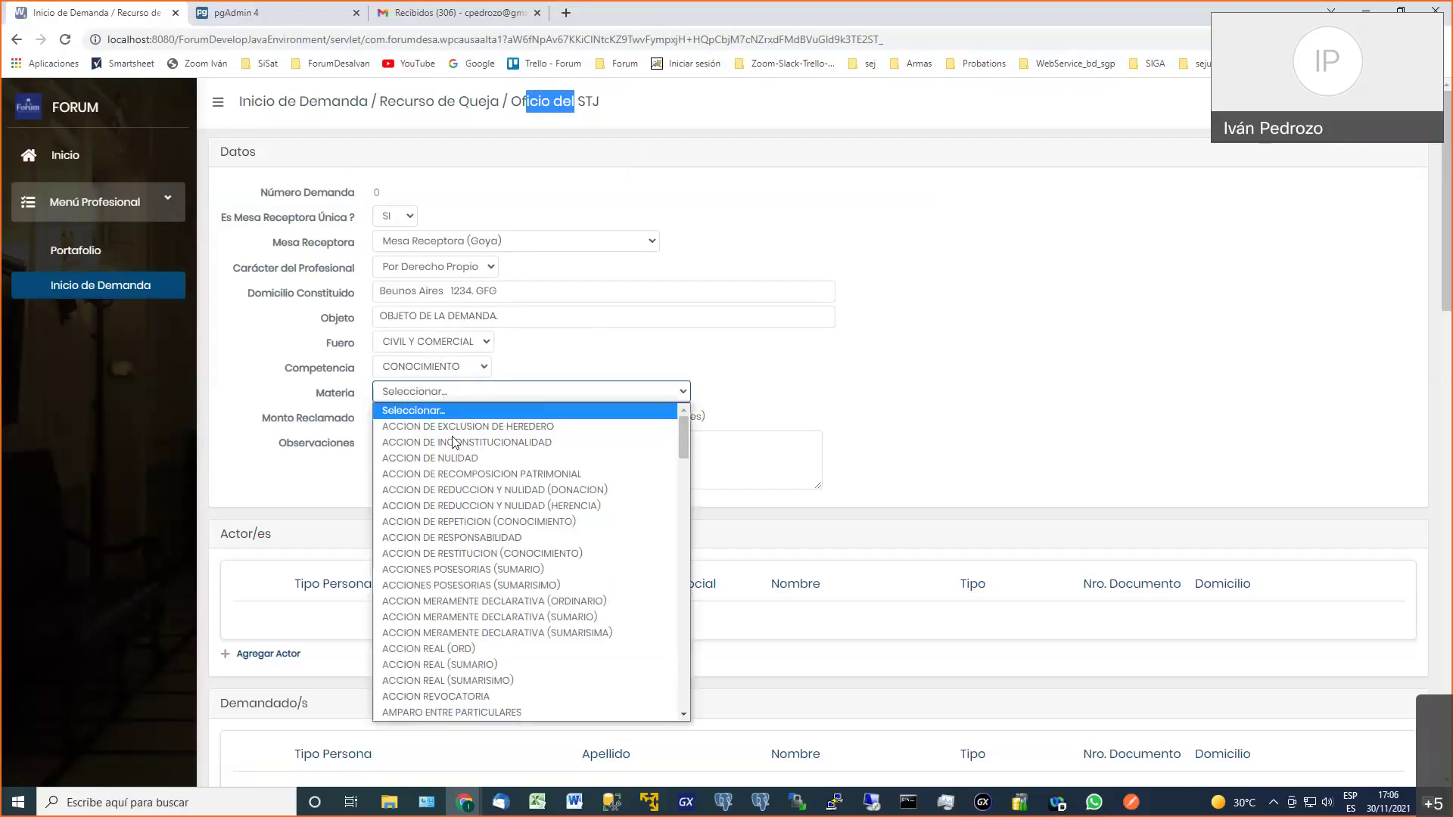
pyautogui.click(465, 442)
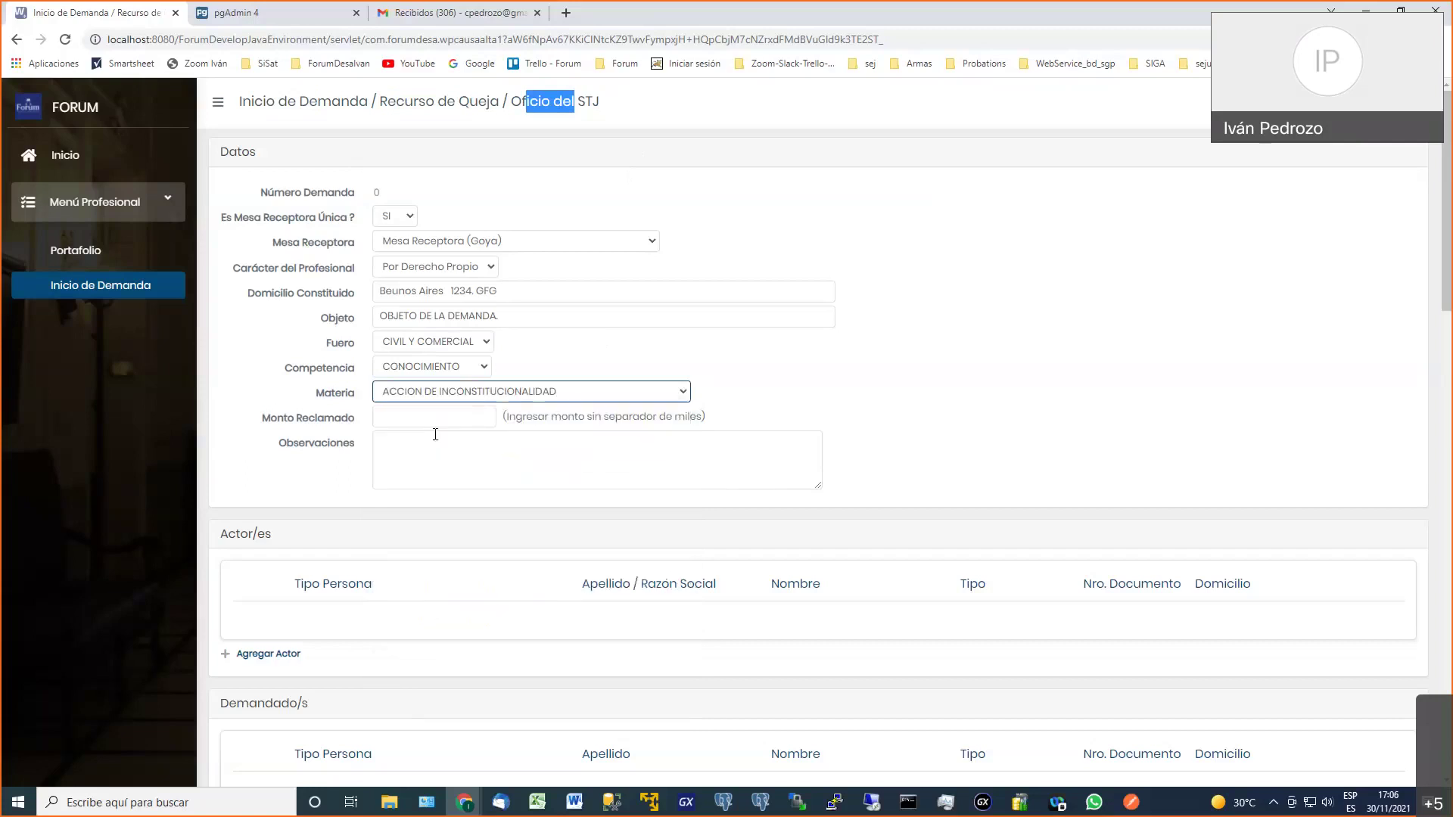
pyautogui.click(437, 421)
pyautogui.click(878, 384)
pyautogui.scroll(-2, 897, 384)
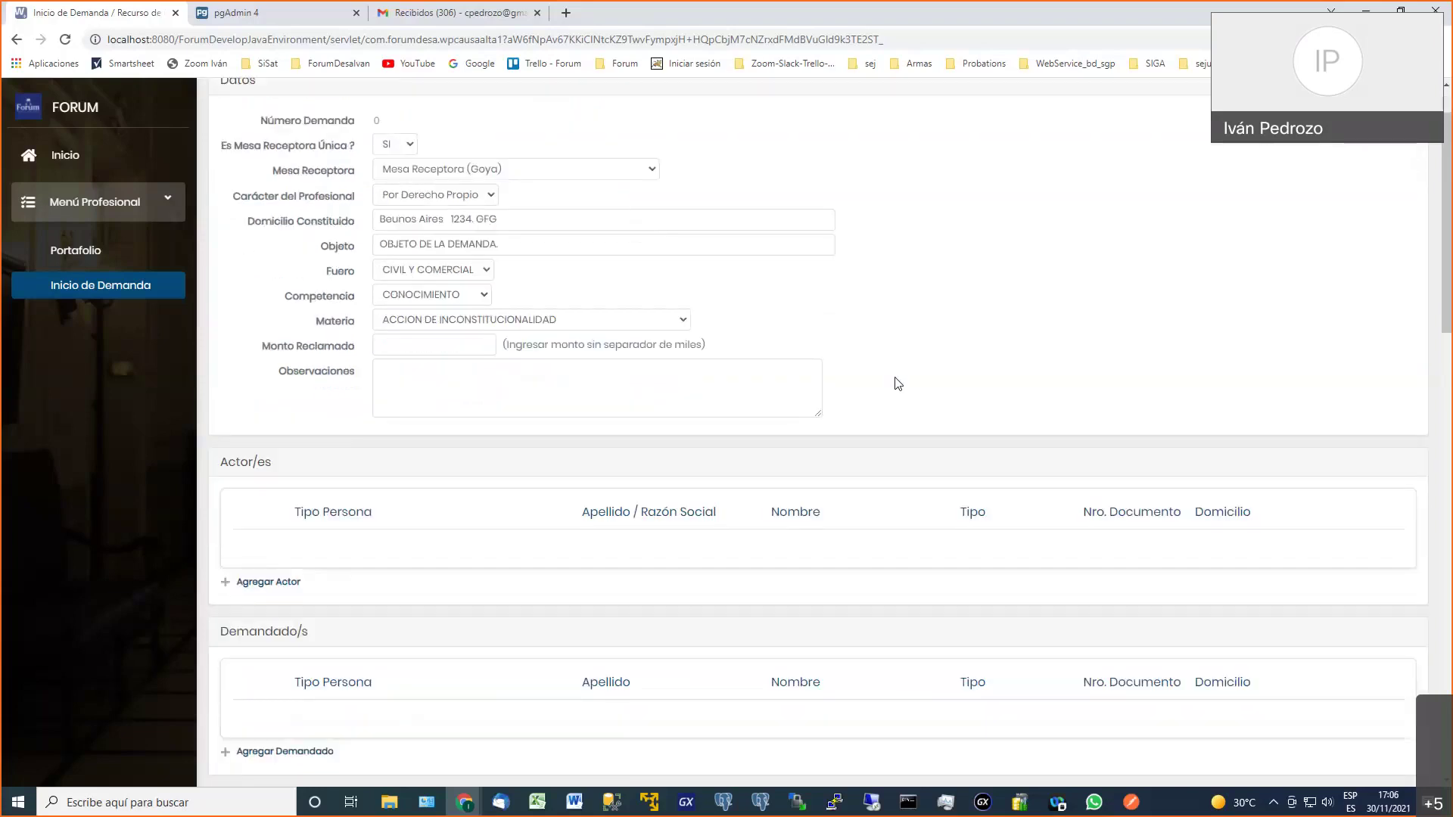
pyautogui.scroll(-1, 898, 384)
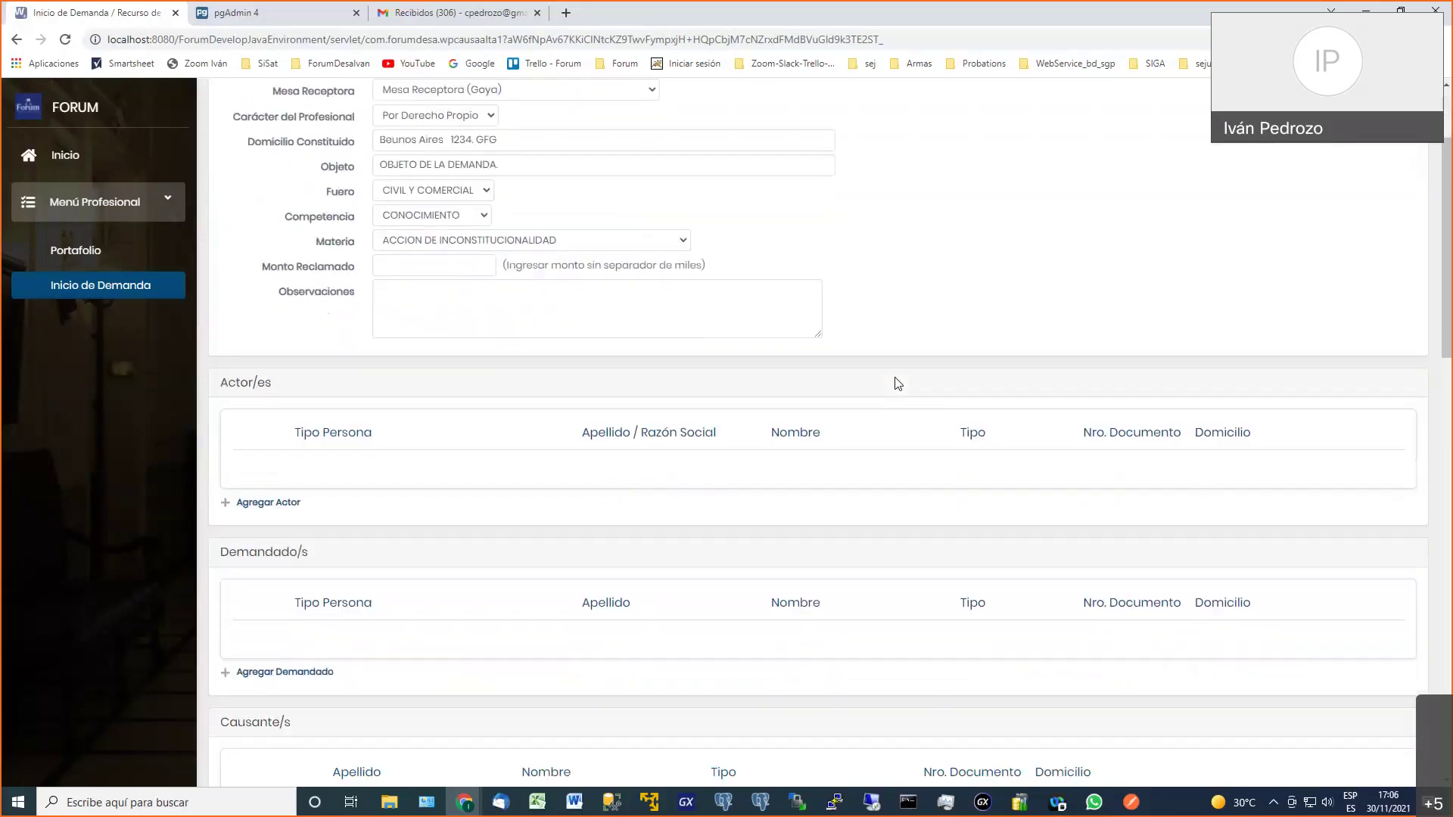
# Add a plaintiff row with the surname, first name, DNI document type and document number
pyautogui.click(270, 503)
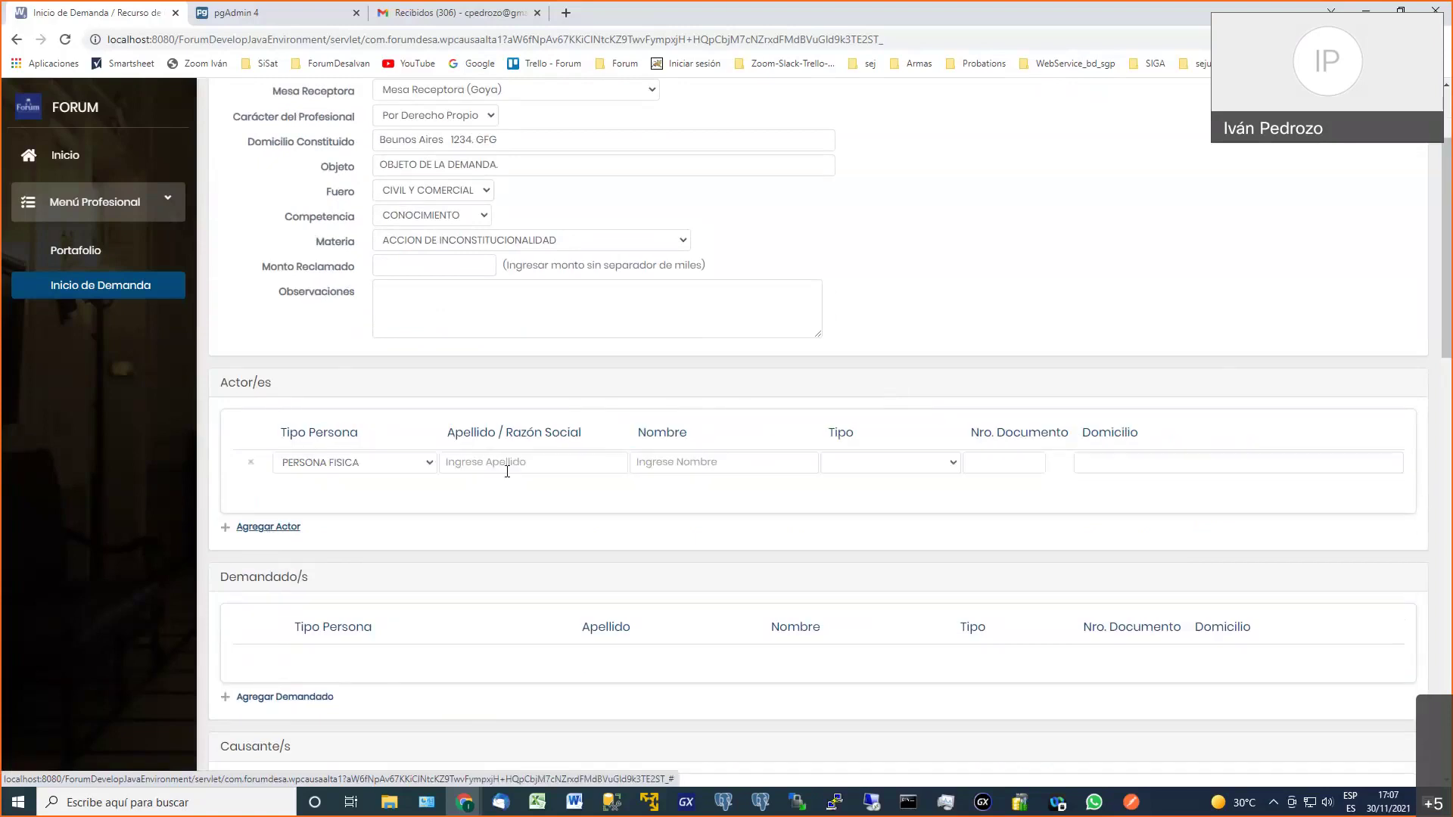
pyautogui.click(509, 463)
pyautogui.write('PEREZ')
pyautogui.press('Tab')
pyautogui.write('JUAN')
pyautogui.press('Tab')
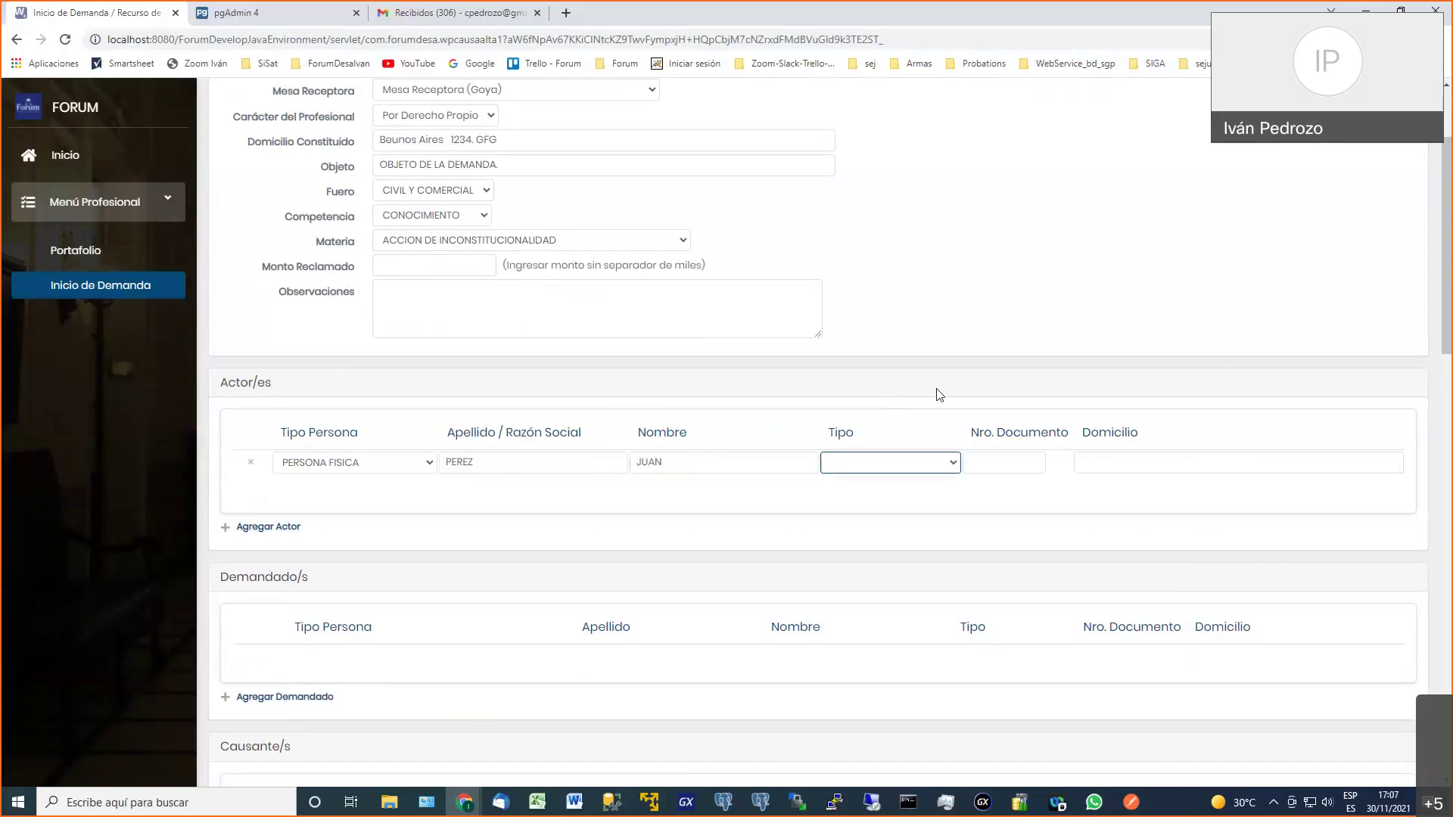
pyautogui.click(935, 464)
pyautogui.click(941, 477)
pyautogui.click(994, 458)
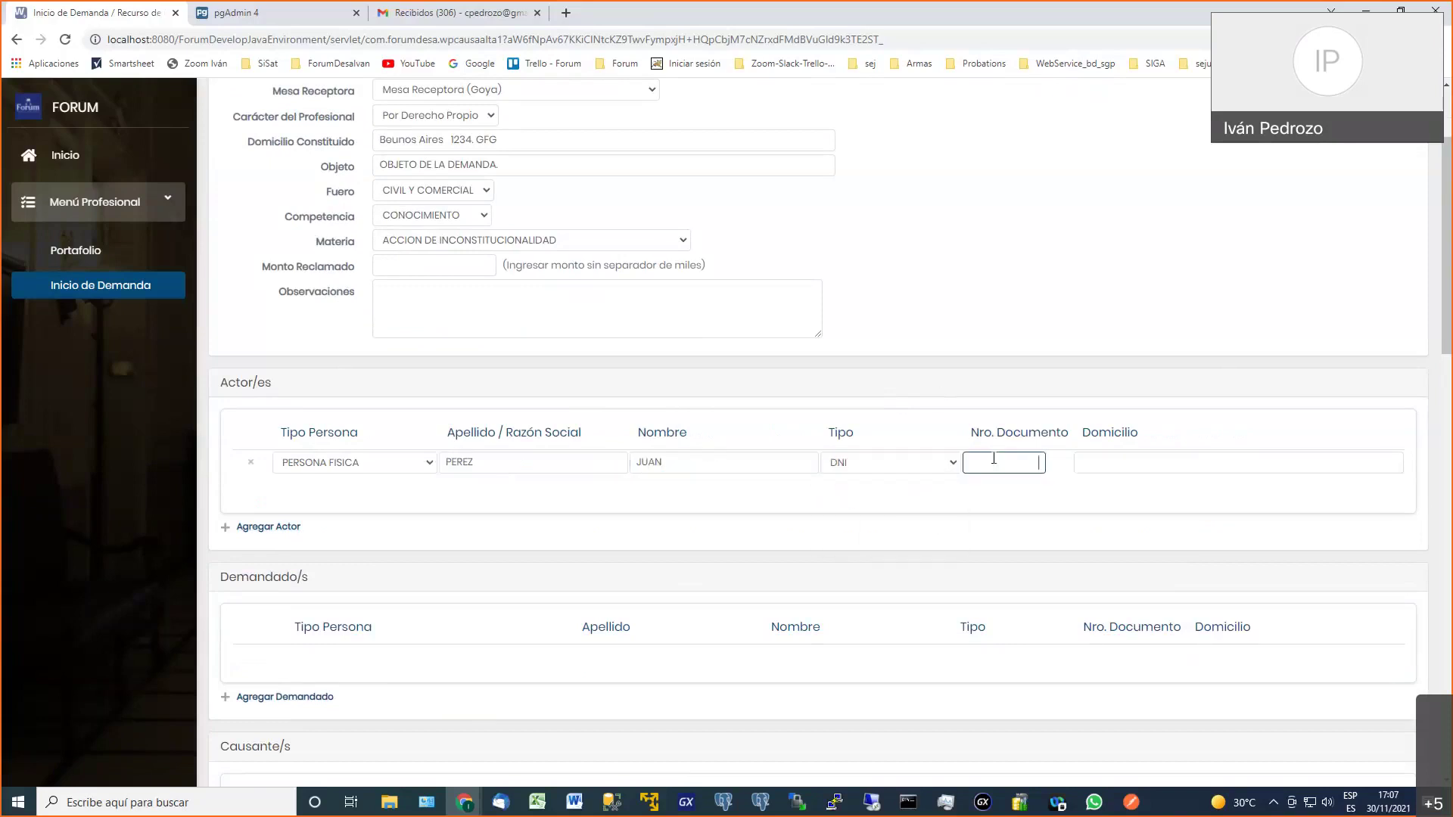
pyautogui.write('122233')
pyautogui.scroll(-3, 989, 458)
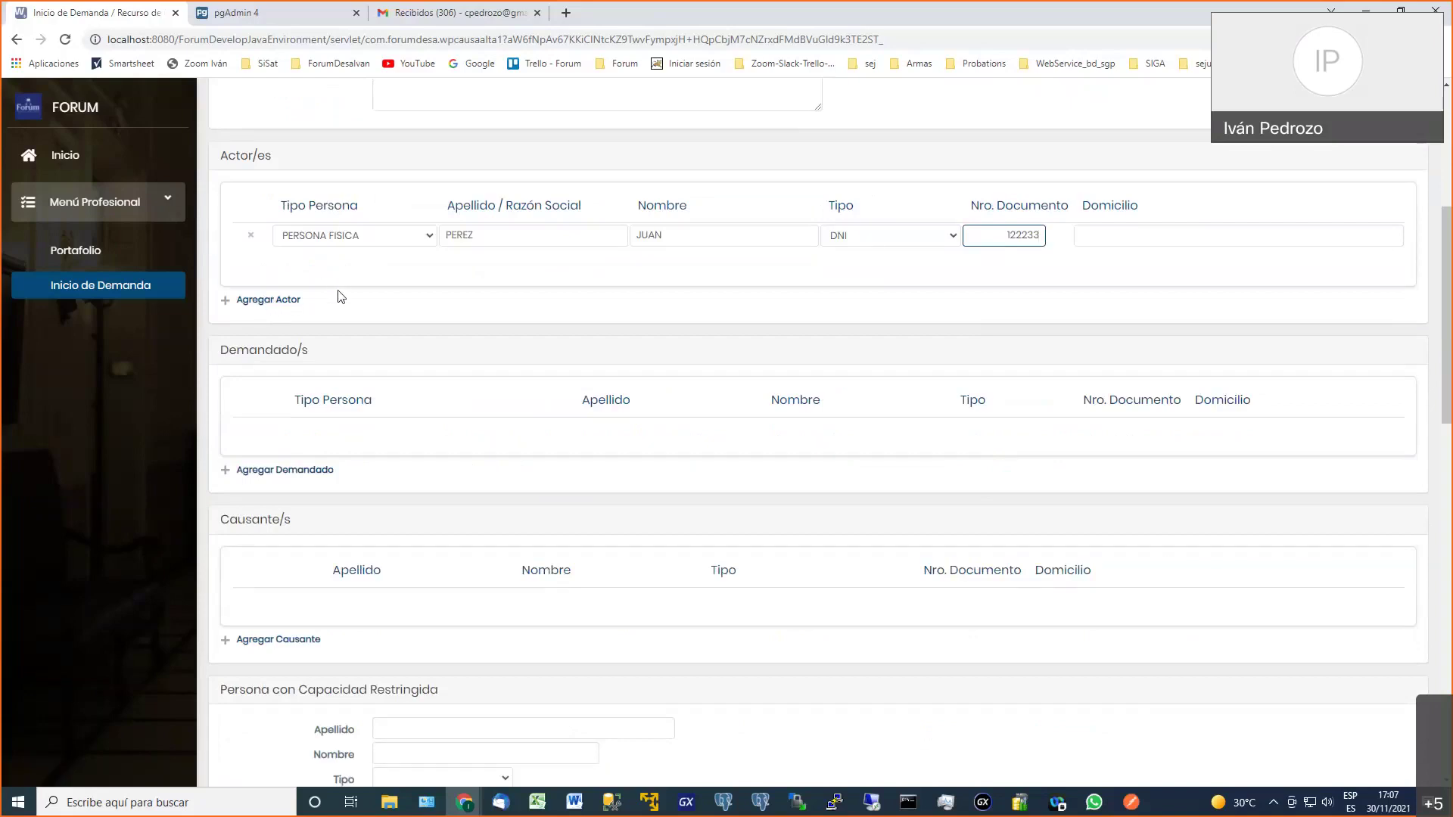
# Enter related case file EXP 12355/20 and Organismo de Radicación CIVIL 1
pyautogui.scroll(-3, 327, 302)
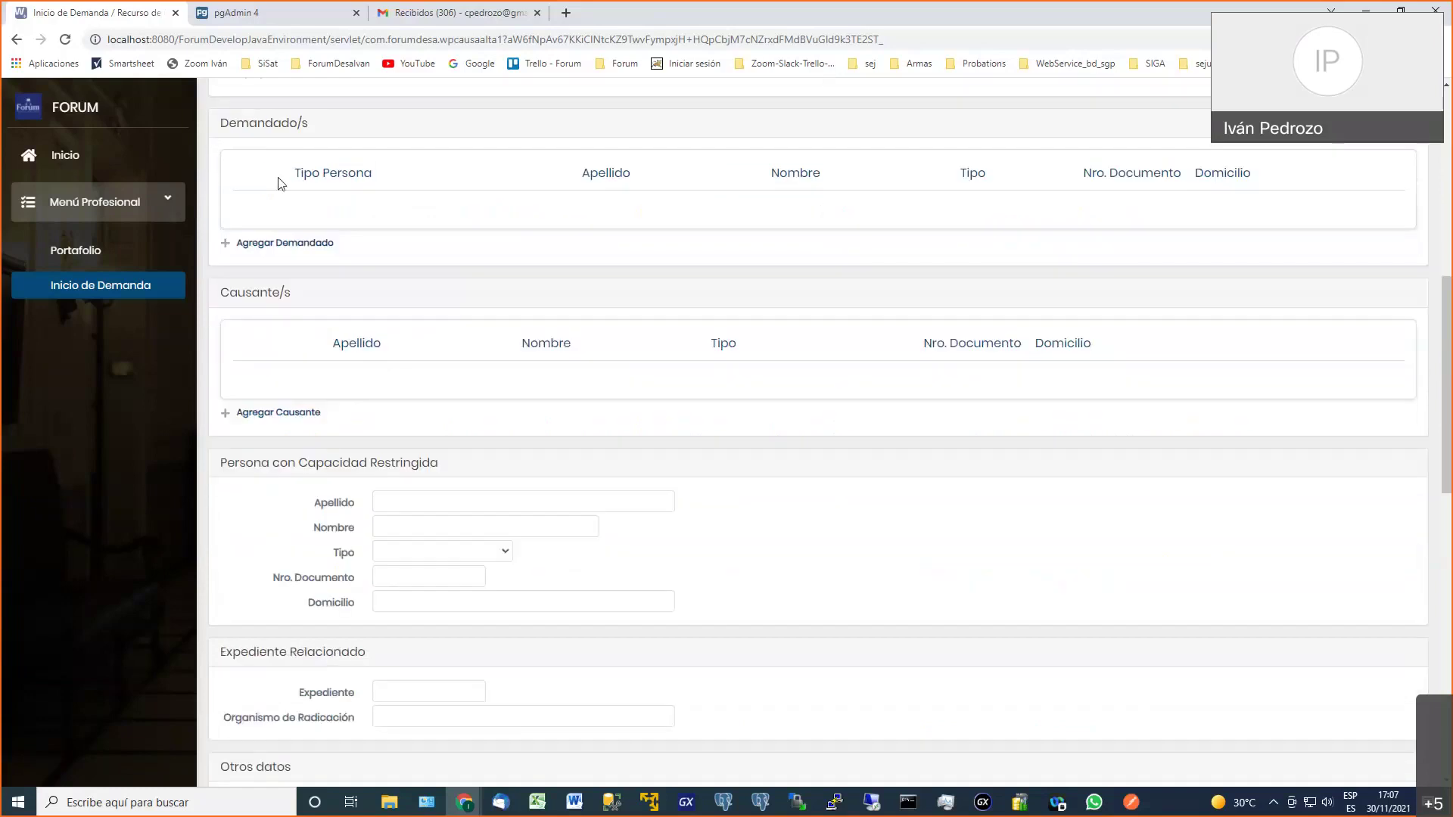
pyautogui.scroll(-2, 261, 356)
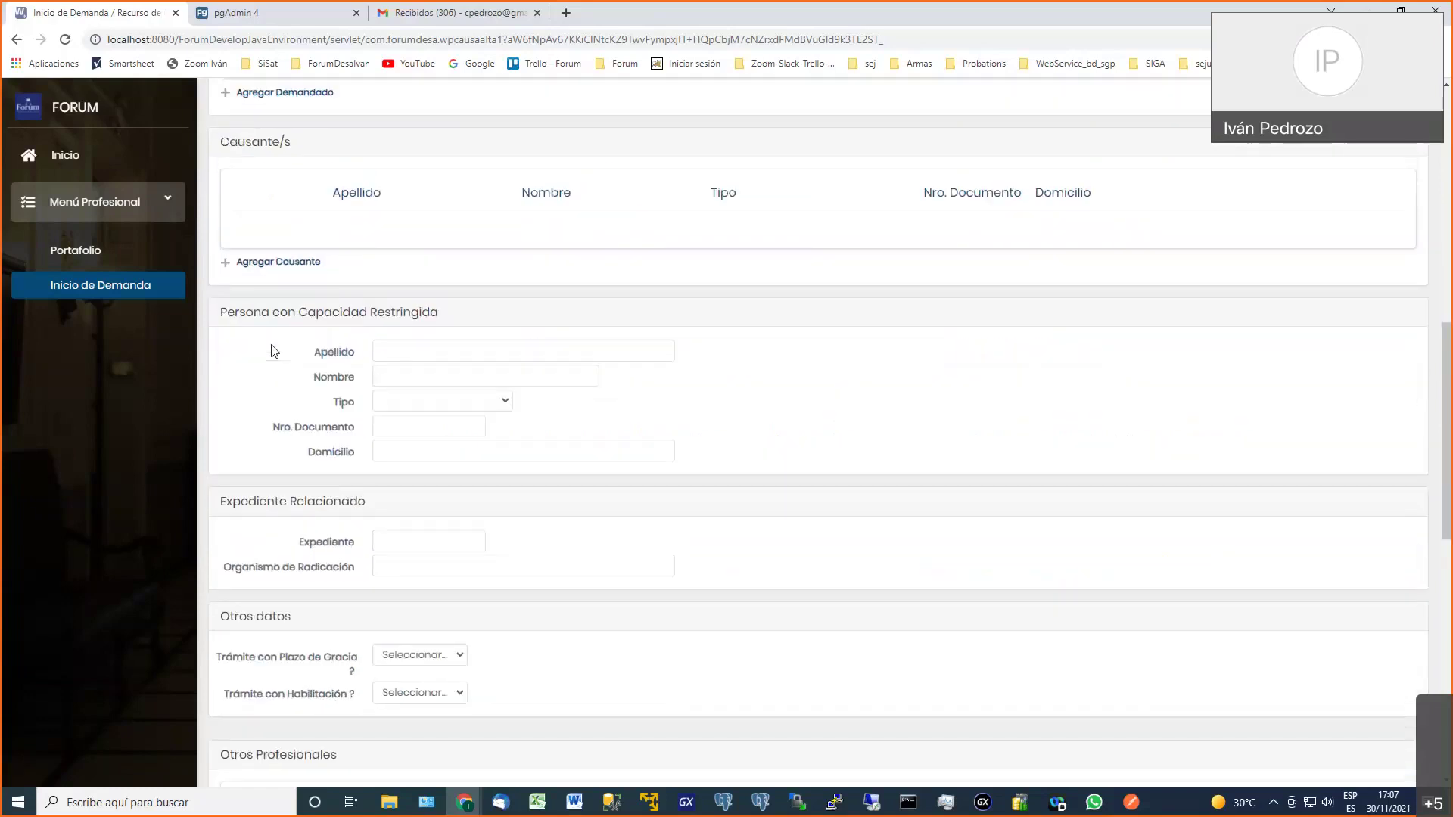
pyautogui.click(403, 446)
pyautogui.click(796, 459)
pyautogui.scroll(-2, 812, 448)
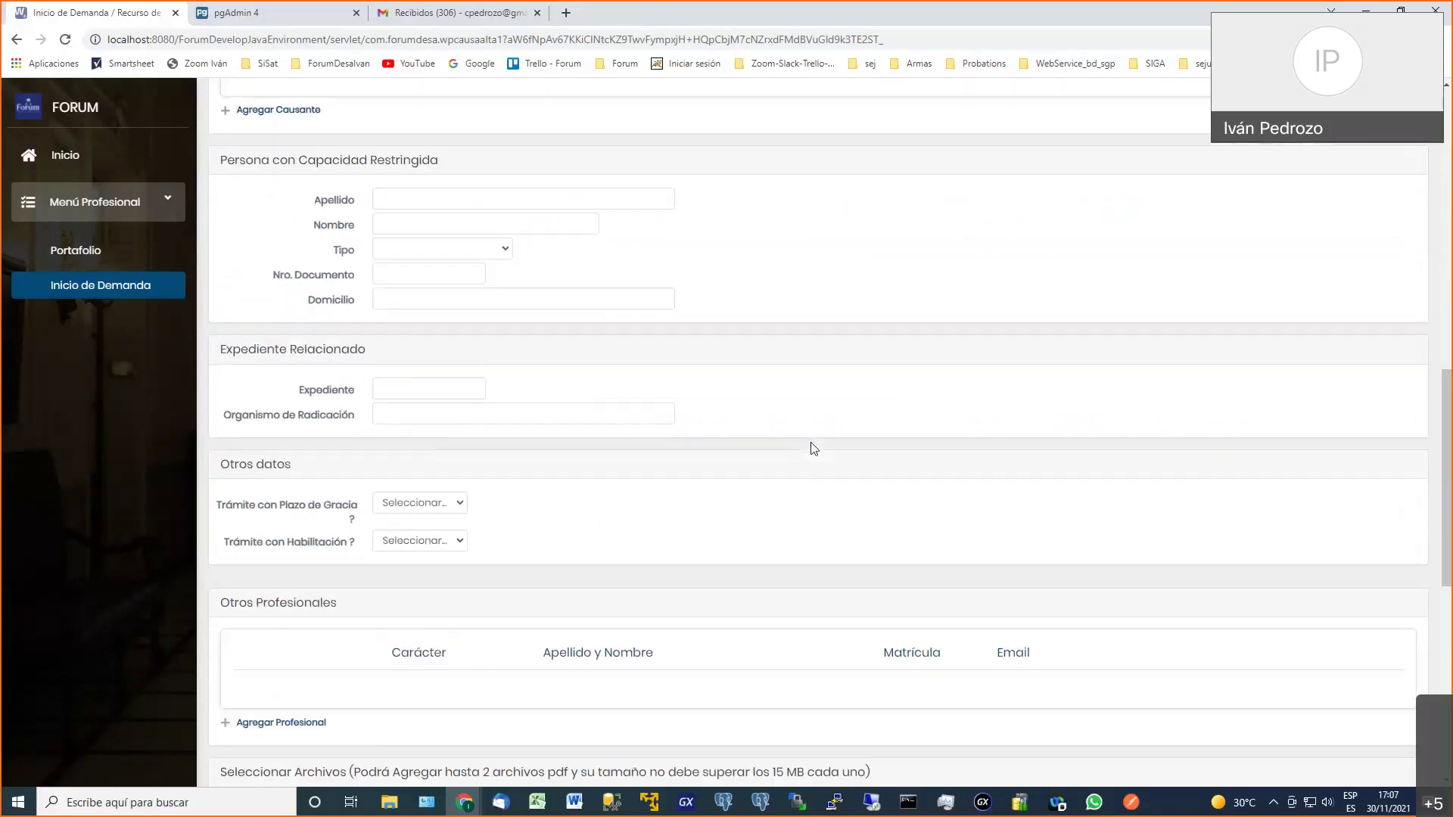
pyautogui.click(456, 390)
pyautogui.write('EXP 12355/20')
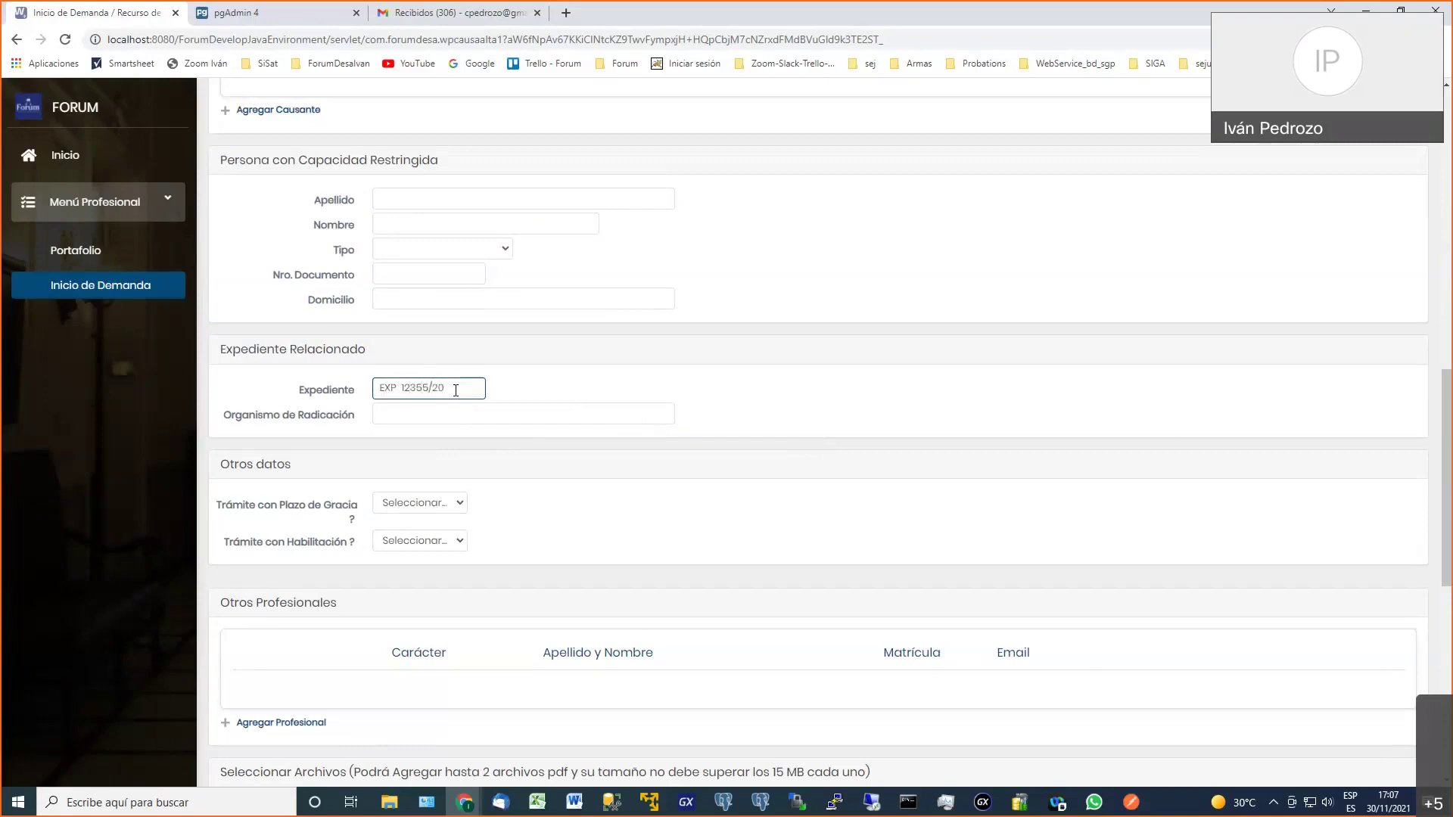
pyautogui.click(469, 420)
pyautogui.write('CIVIL 1')
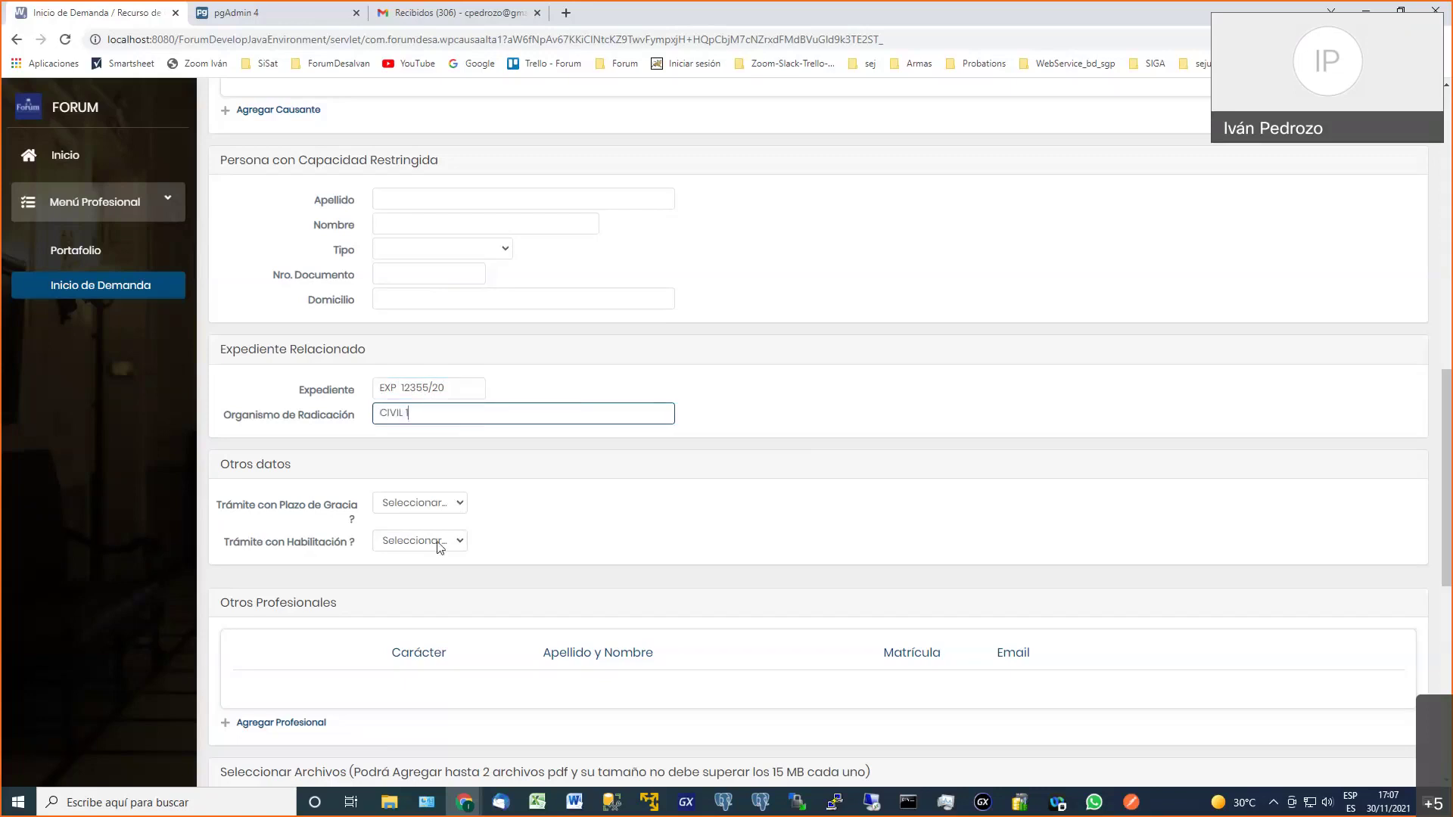
# Set Trámite con Habilitación to Si, leaving Plazo de Gracia unchanged
pyautogui.click(437, 503)
pyautogui.click(427, 540)
pyautogui.click(428, 540)
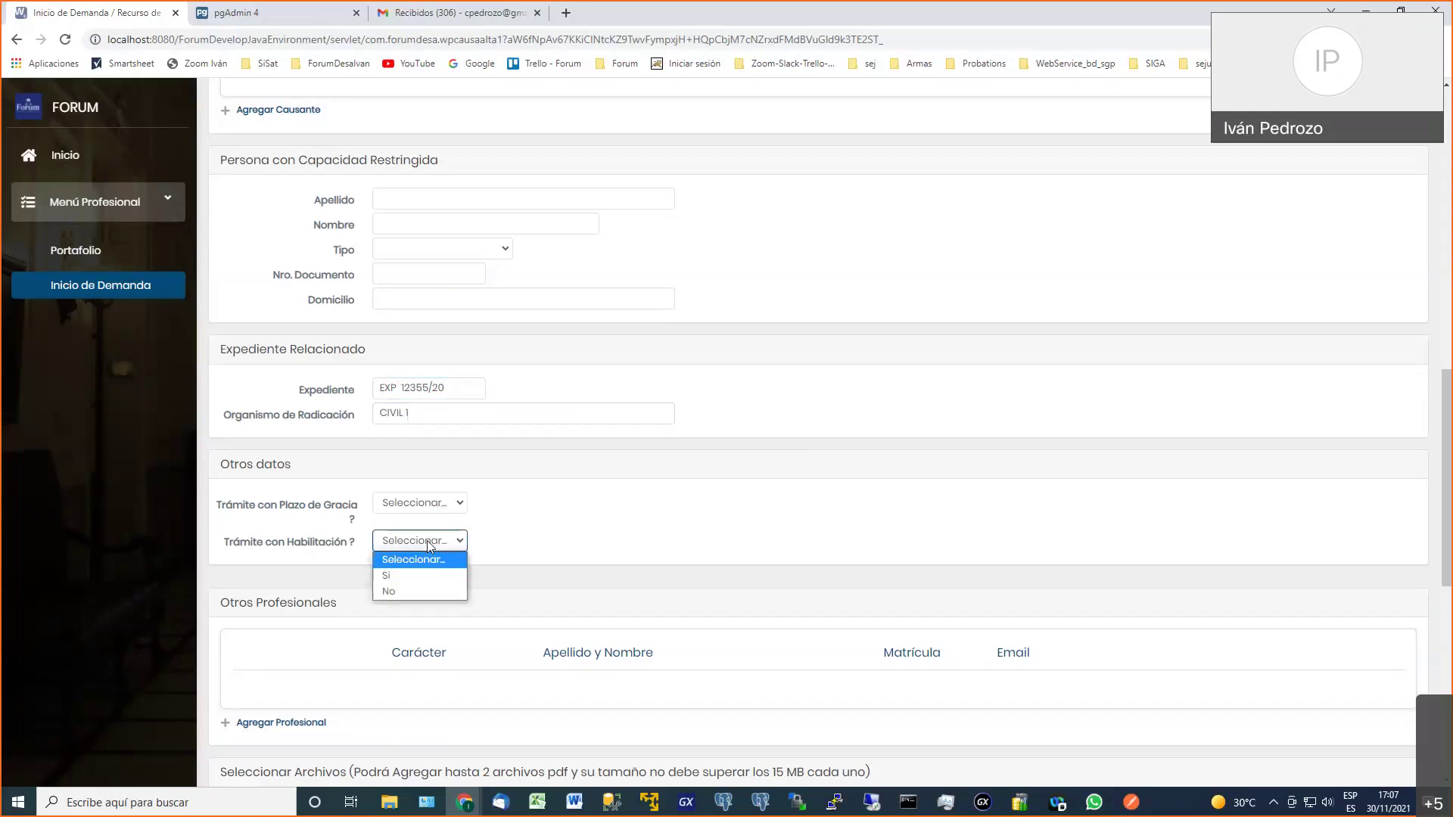
pyautogui.click(423, 575)
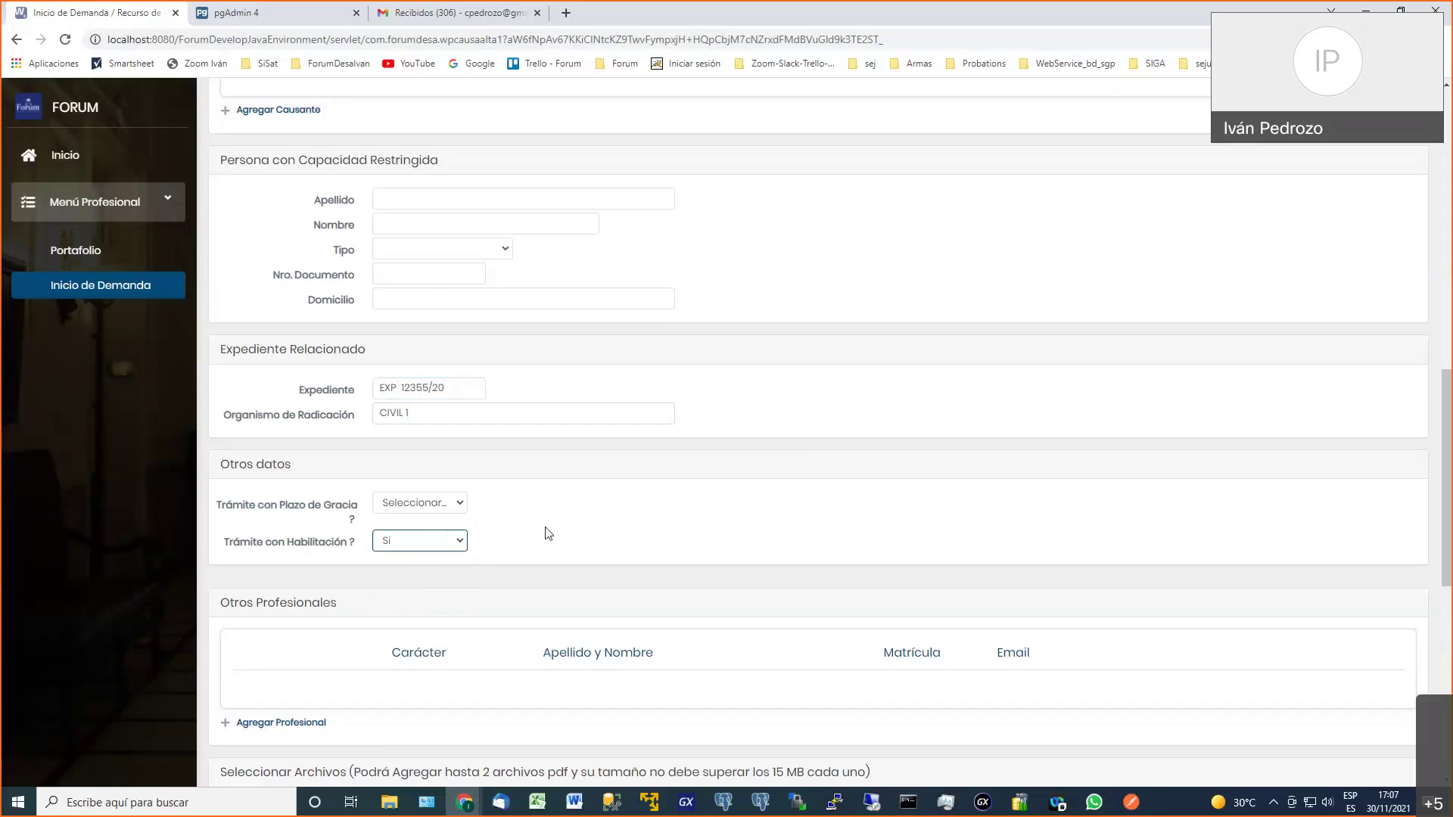
pyautogui.scroll(-2, 546, 533)
pyautogui.scroll(-1, 546, 533)
pyautogui.scroll(-3, 546, 533)
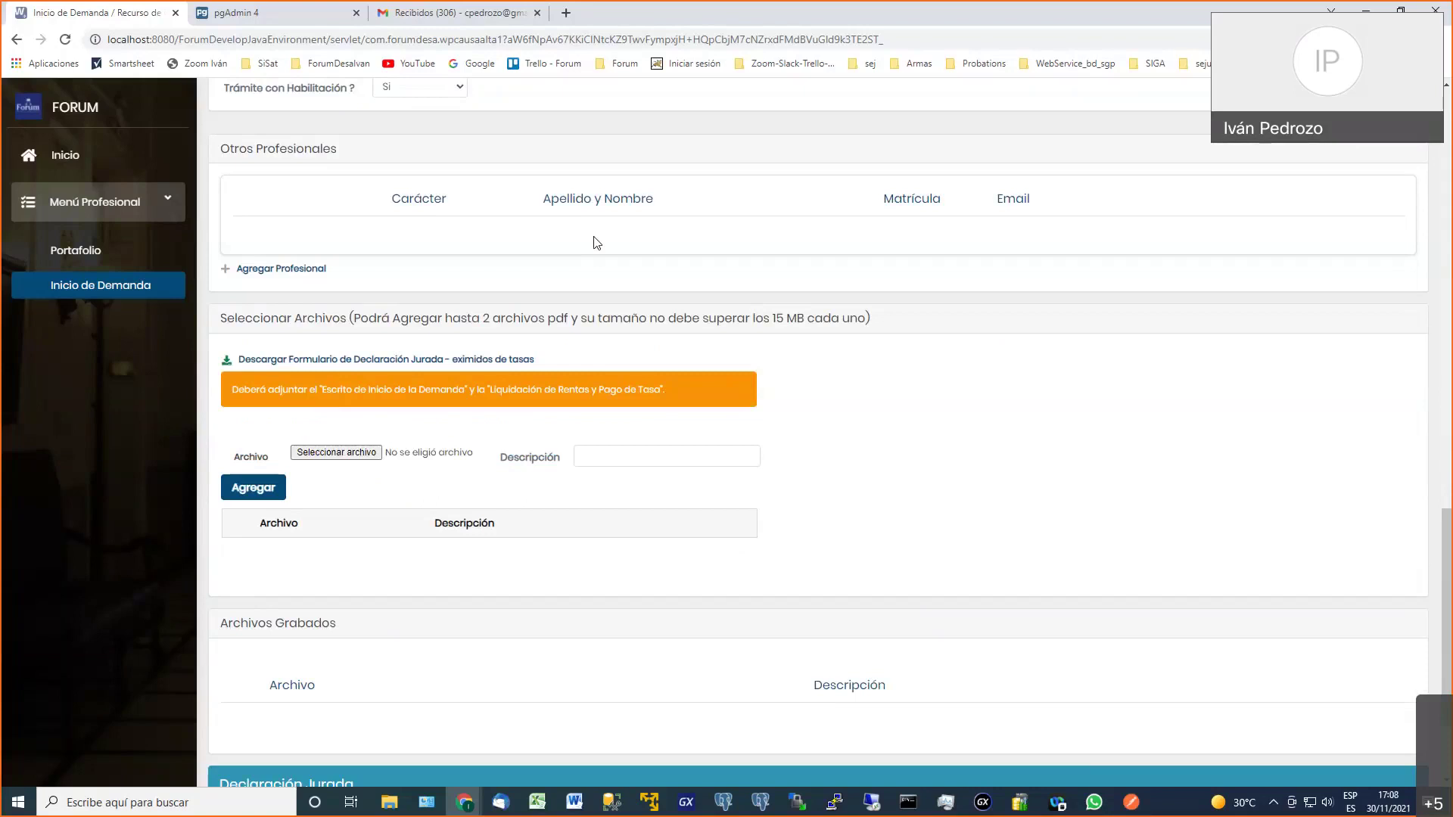
# Attach 22-DataProviders-CursoActualizGXX (1).pdf to the demand's file list
pyautogui.scroll(-2, 594, 242)
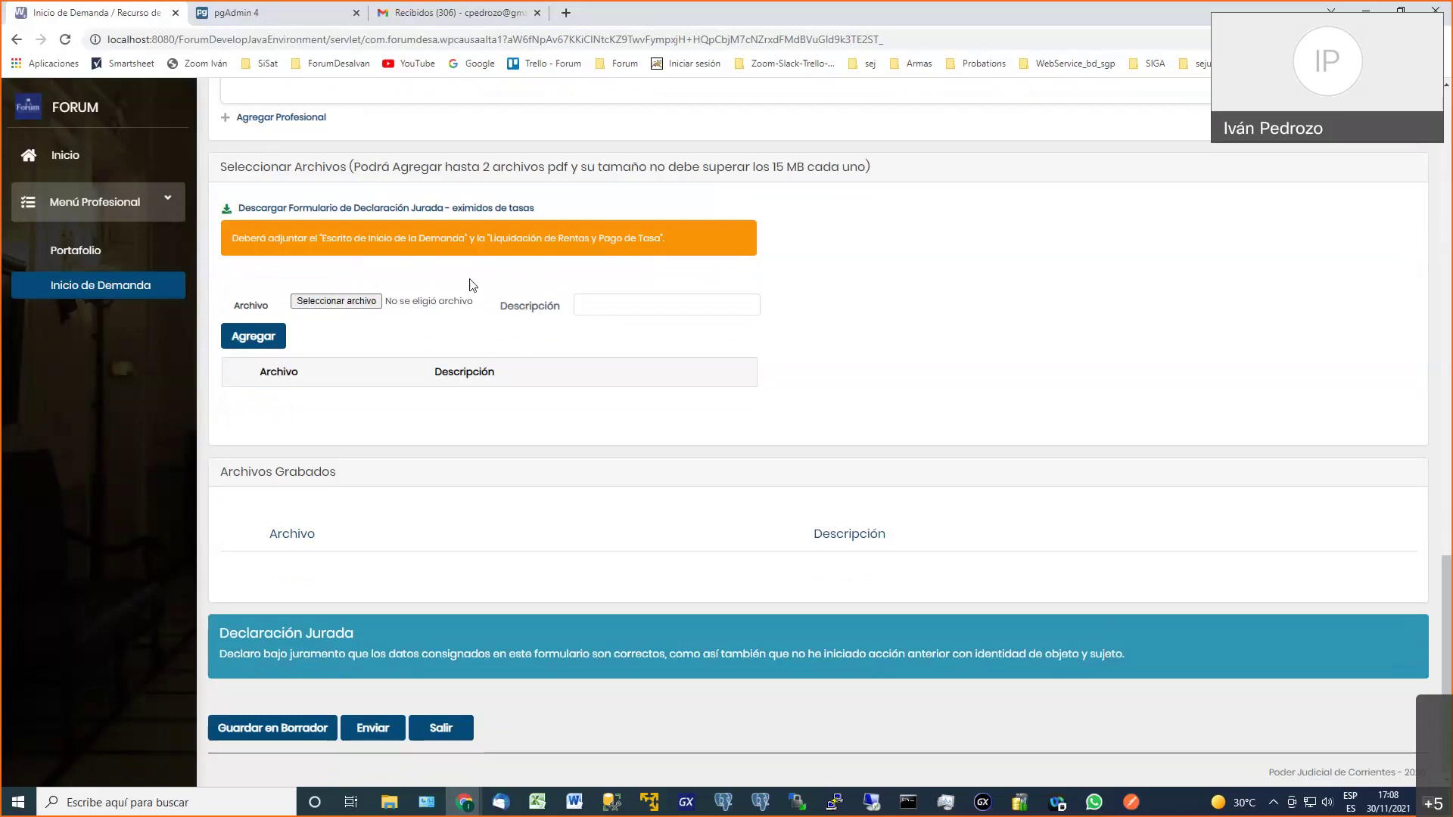
pyautogui.click(349, 302)
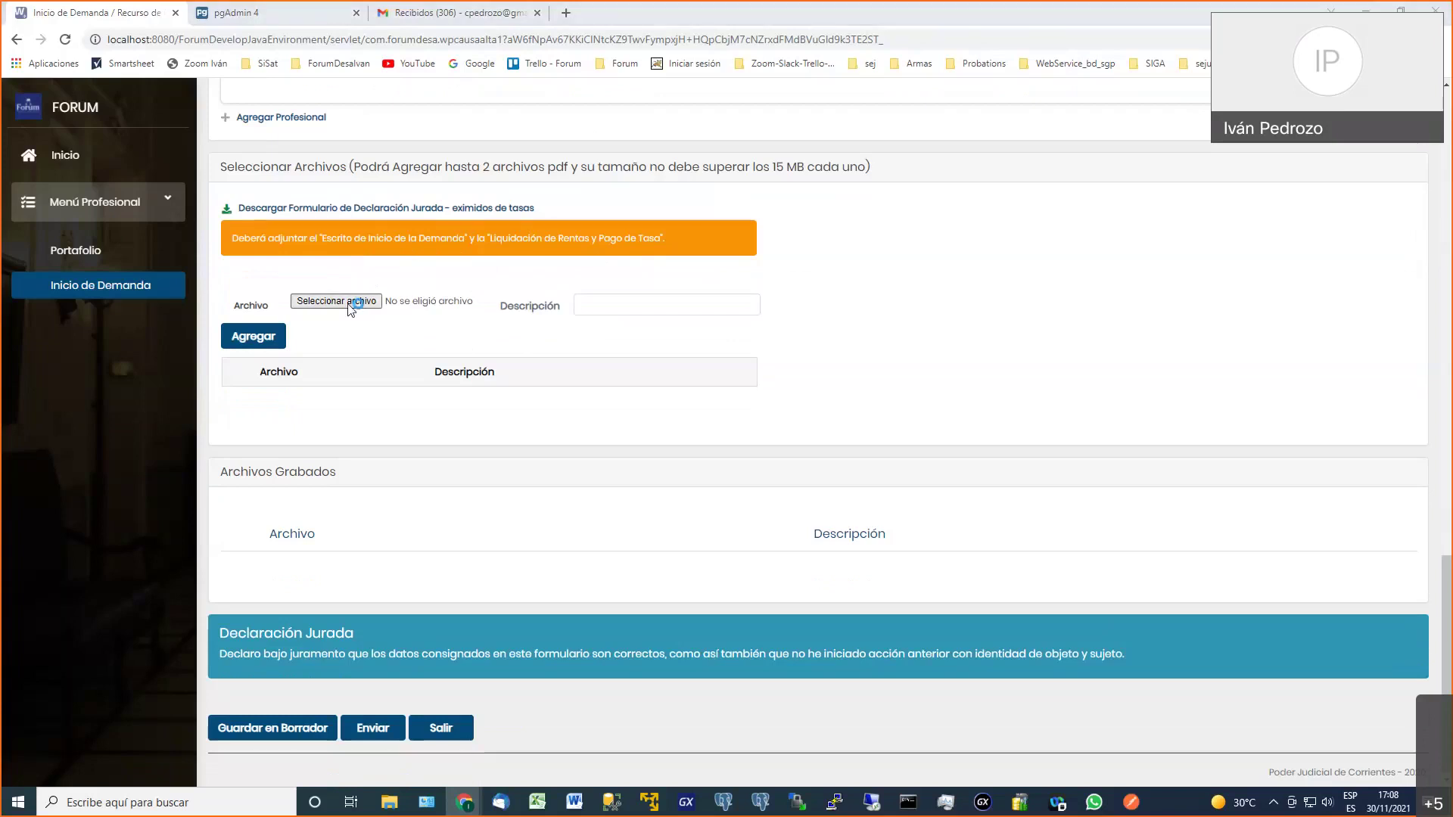
pyautogui.scroll(-12, 333, 372)
pyautogui.click(336, 351)
pyautogui.click(638, 700)
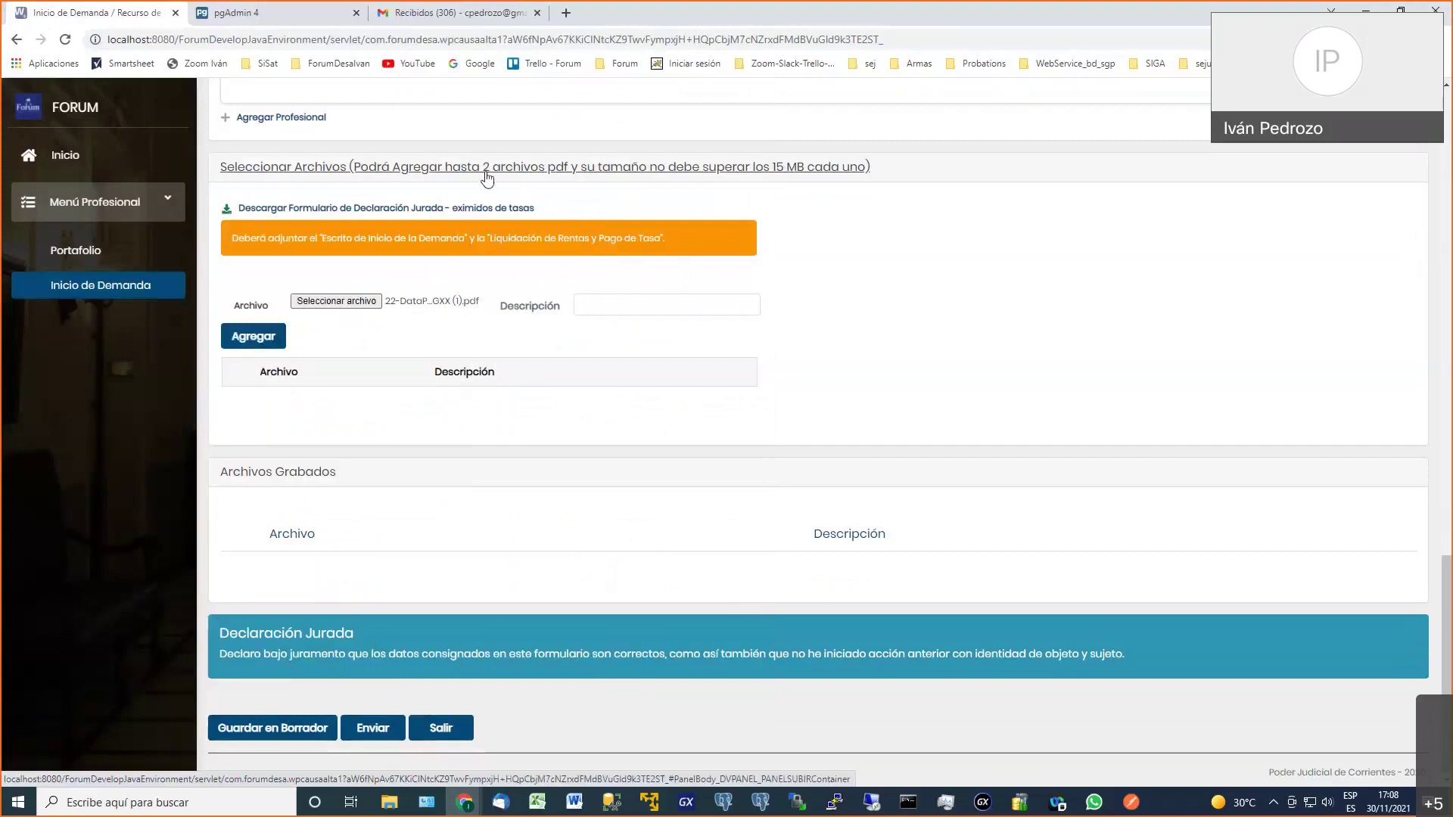
pyautogui.click(252, 338)
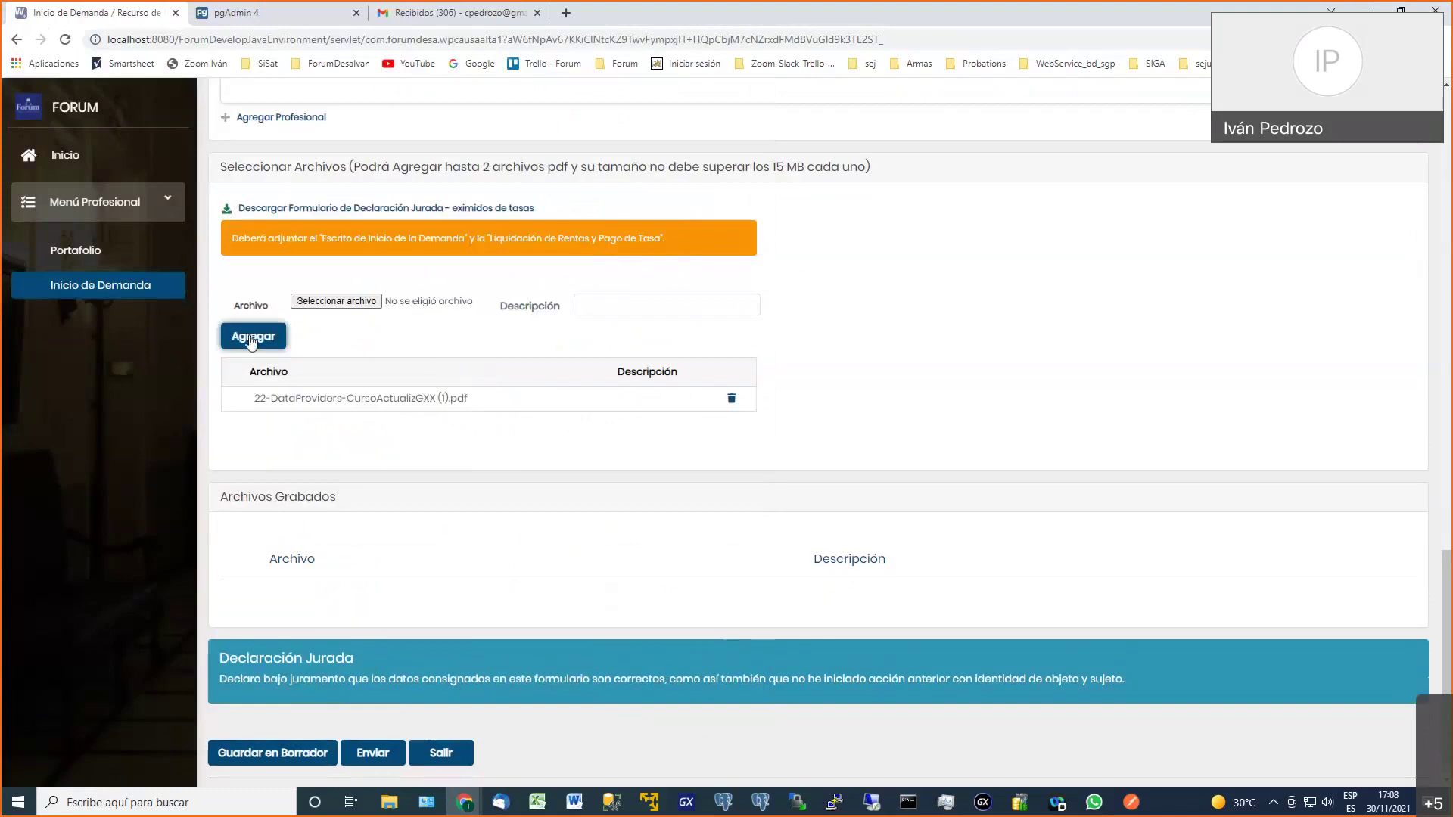
pyautogui.scroll(-1, 252, 341)
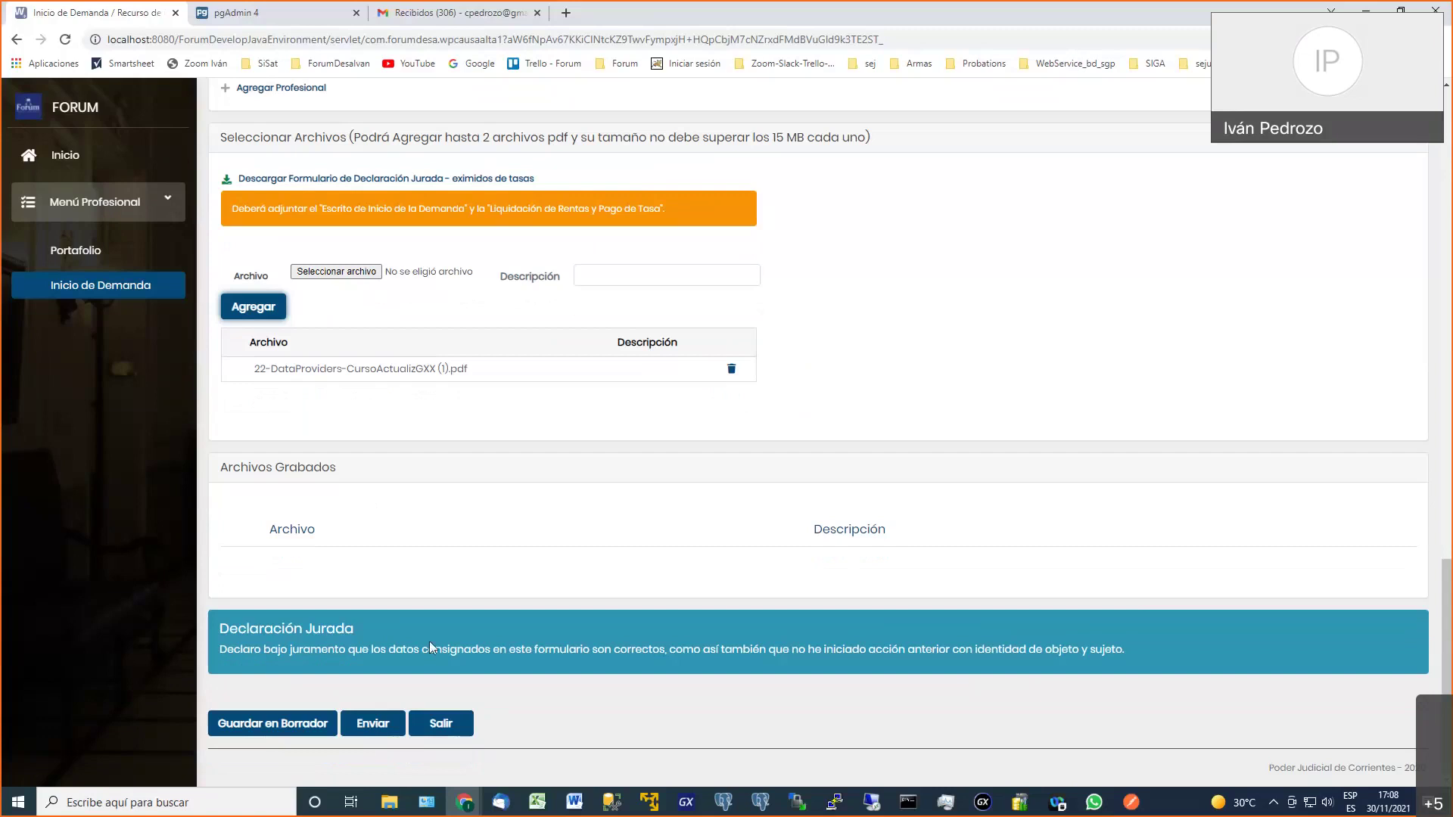
# Send the demand with confirmation and open the details of the resulting demand 191
pyautogui.click(374, 725)
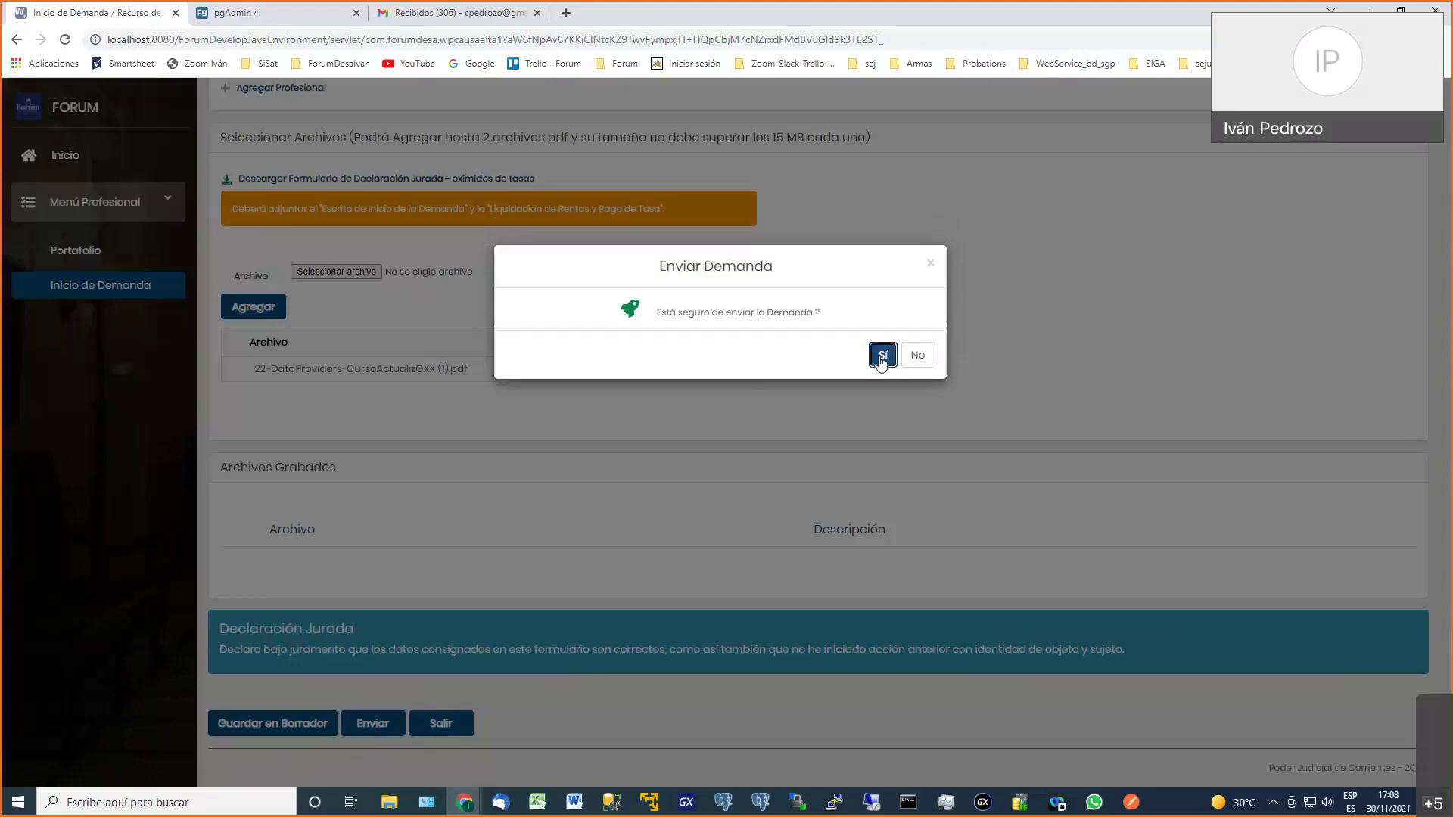
pyautogui.click(882, 358)
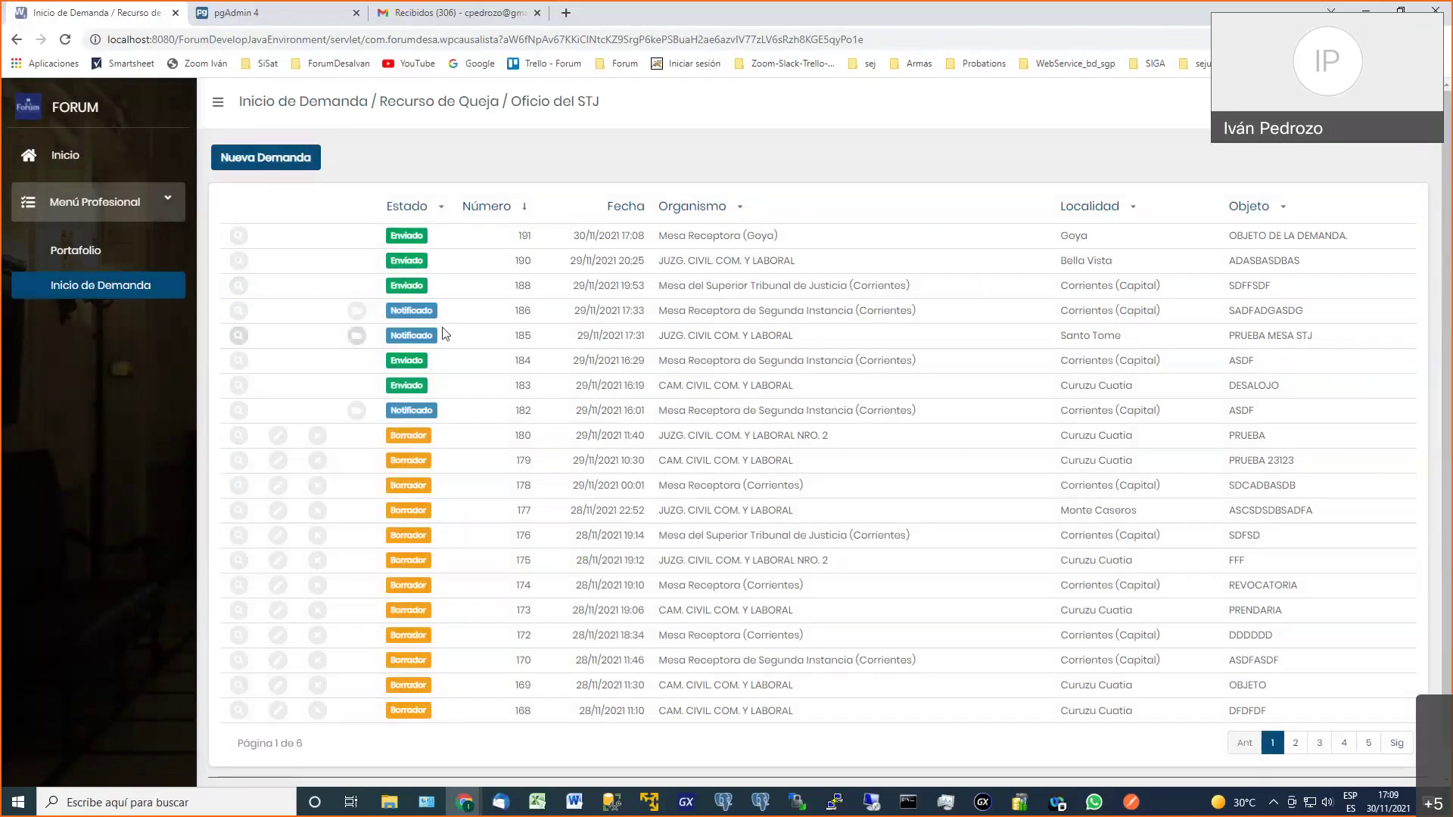
pyautogui.click(239, 237)
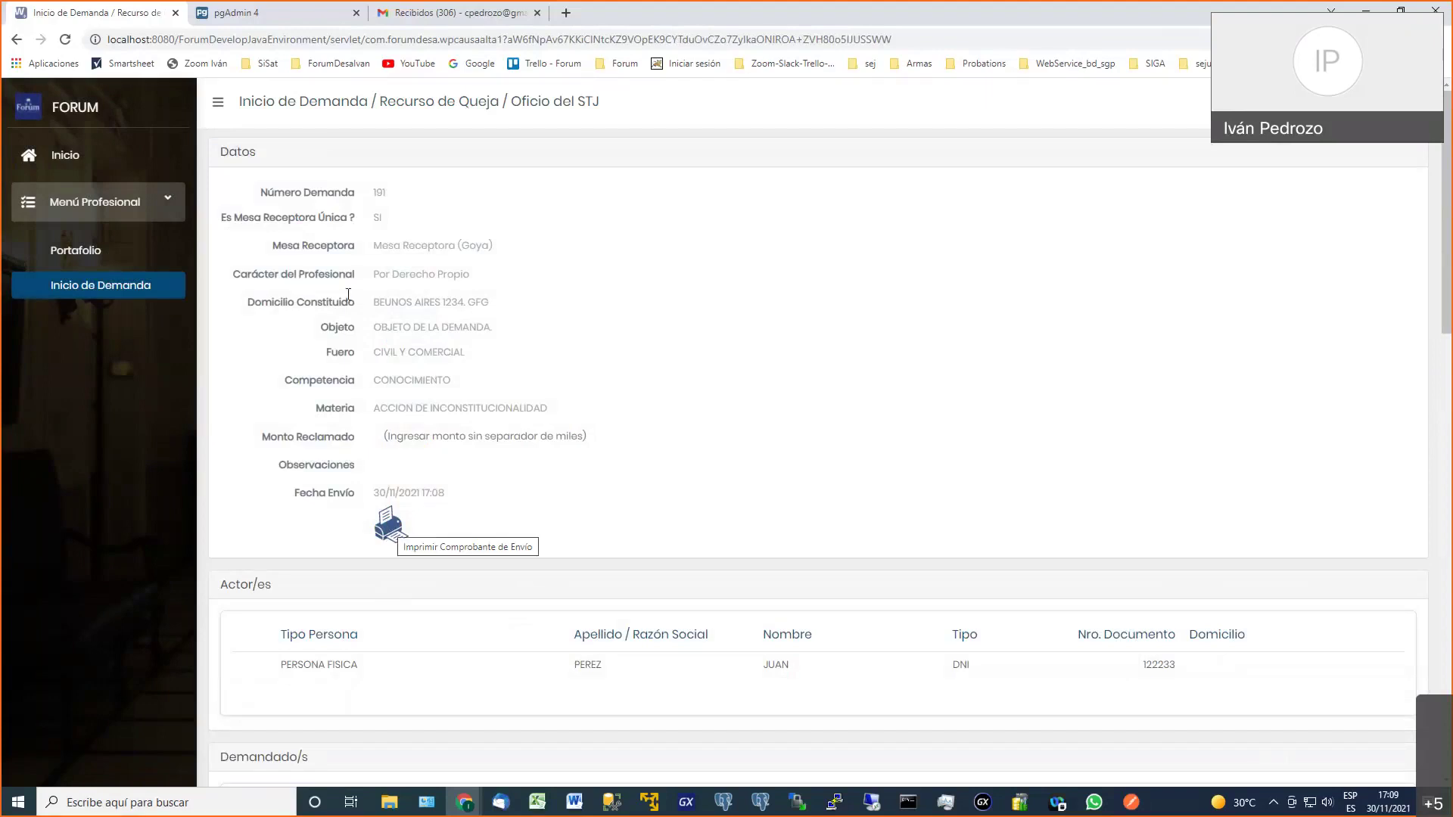
# Preview demand 191's submission receipt, close it, and go back to the demands list
pyautogui.click(388, 521)
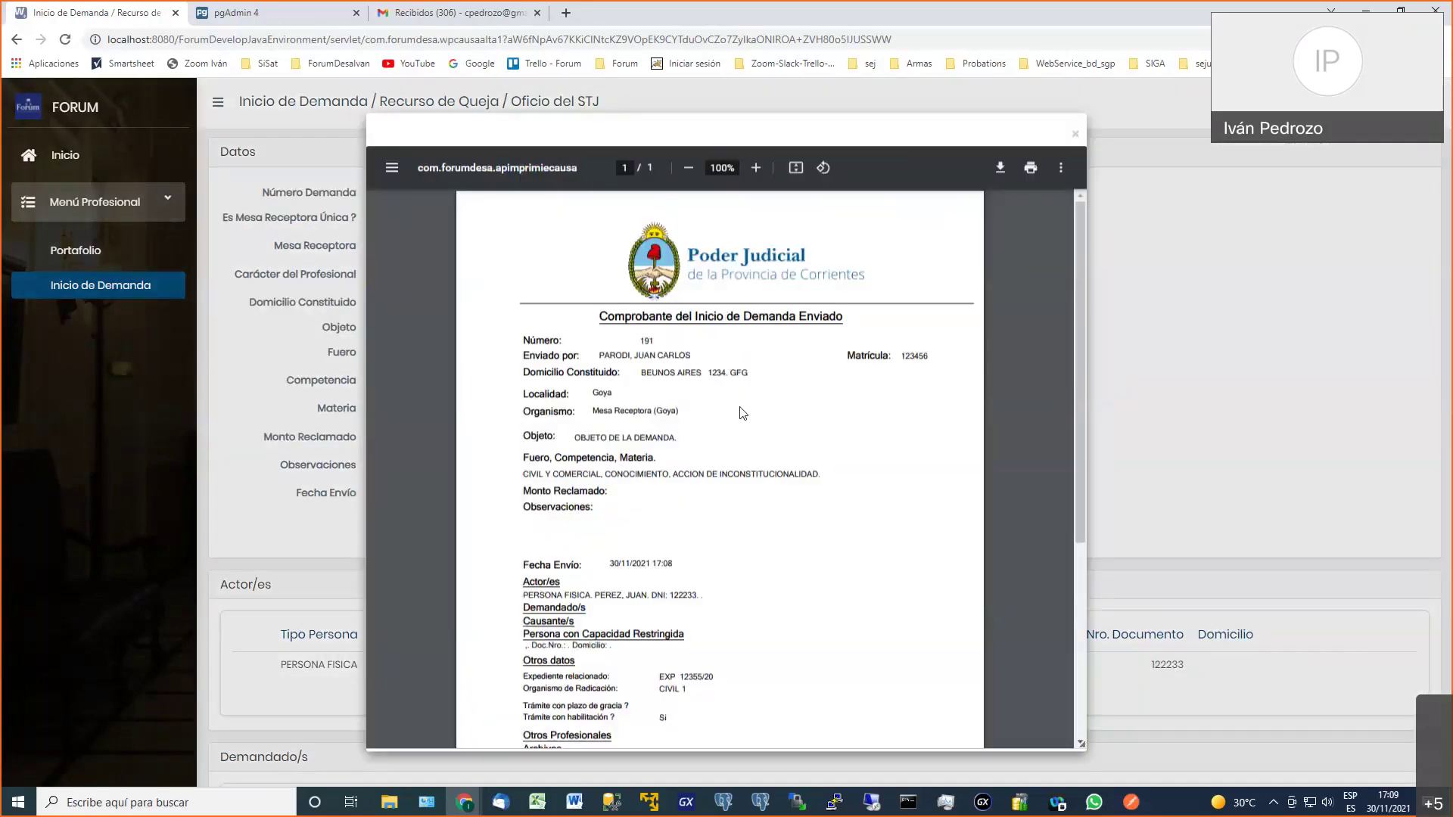
pyautogui.scroll(-2, 753, 454)
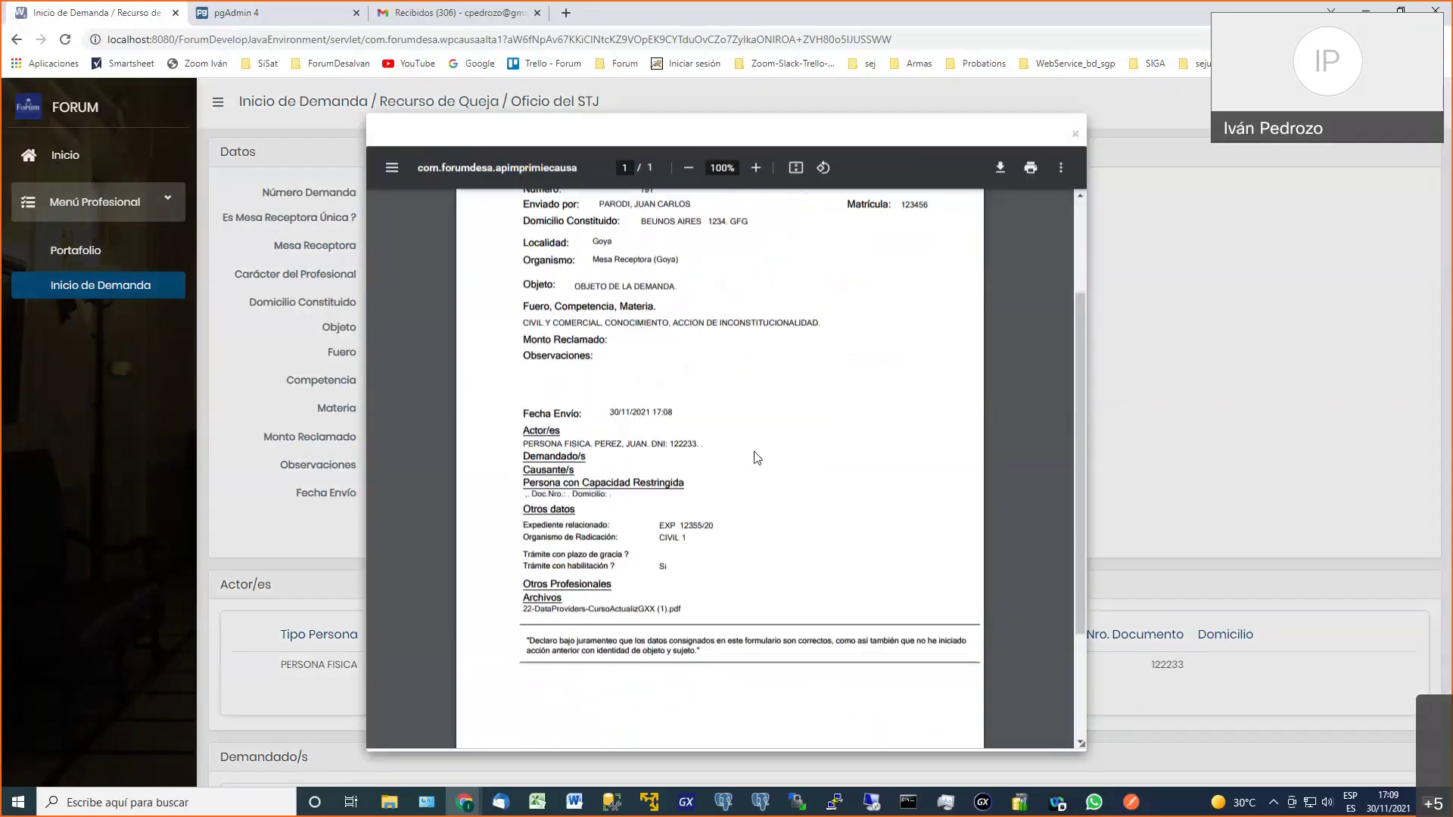
pyautogui.scroll(2, 757, 458)
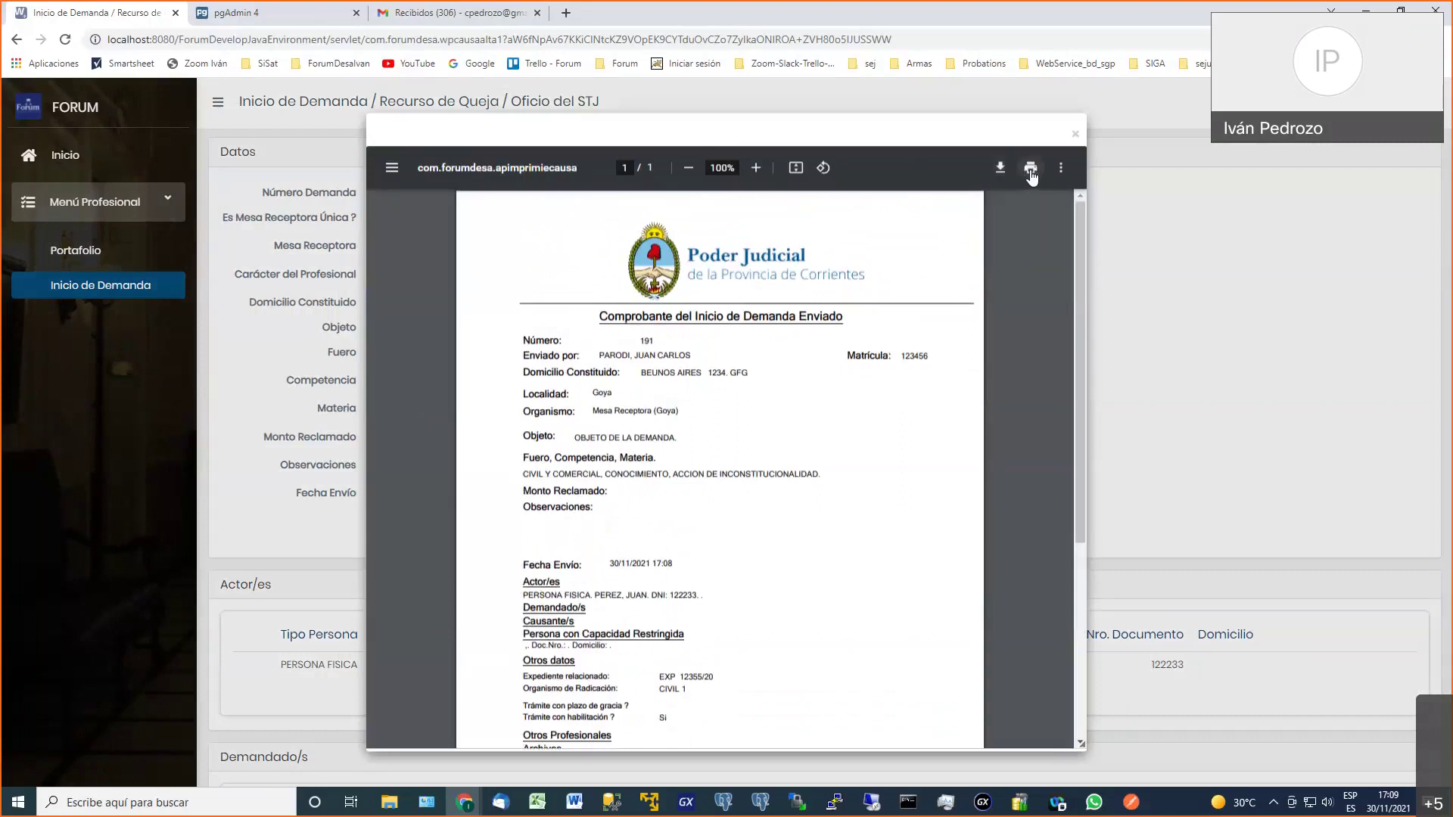
pyautogui.click(1074, 134)
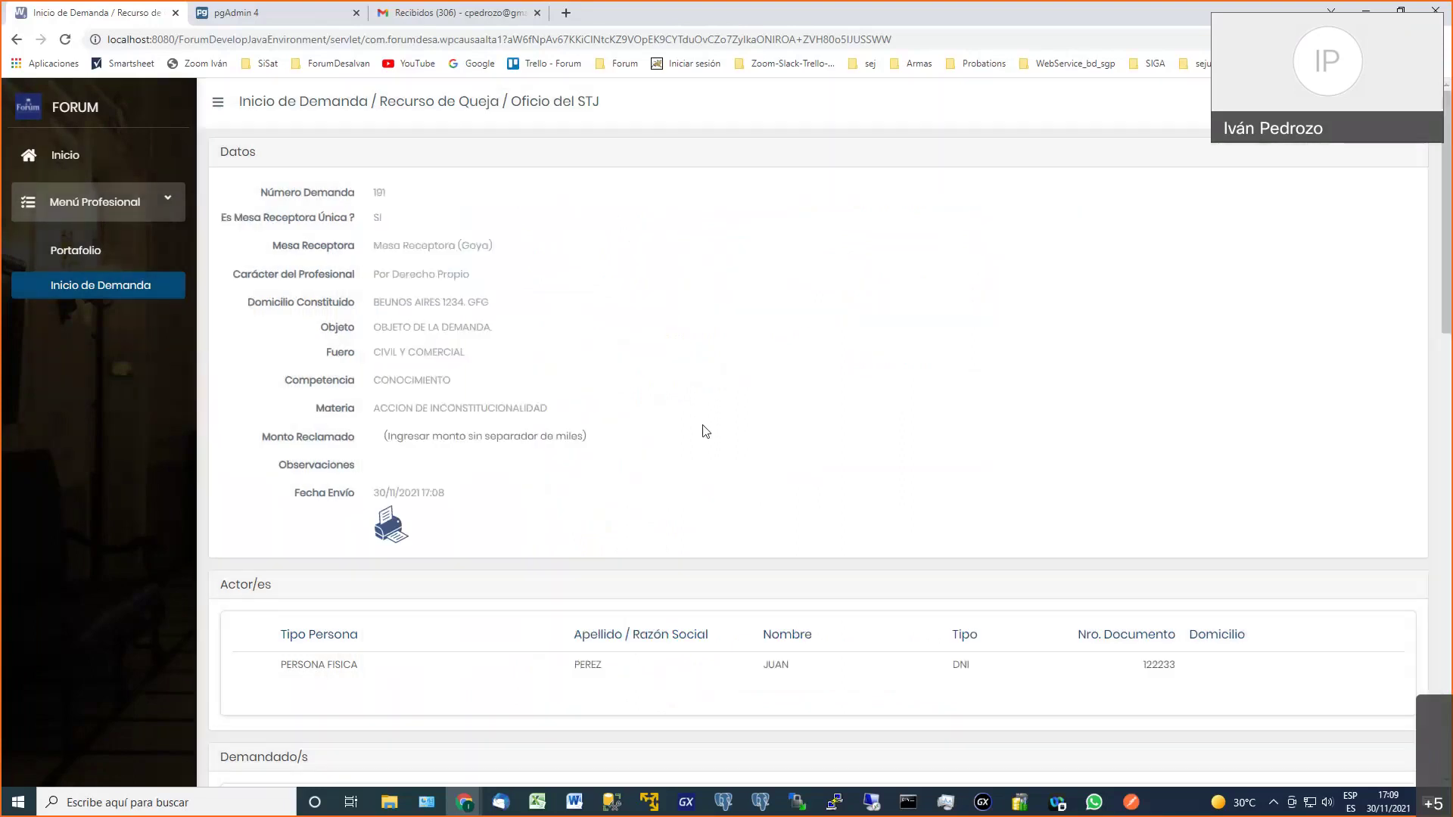
pyautogui.scroll(-20, 705, 432)
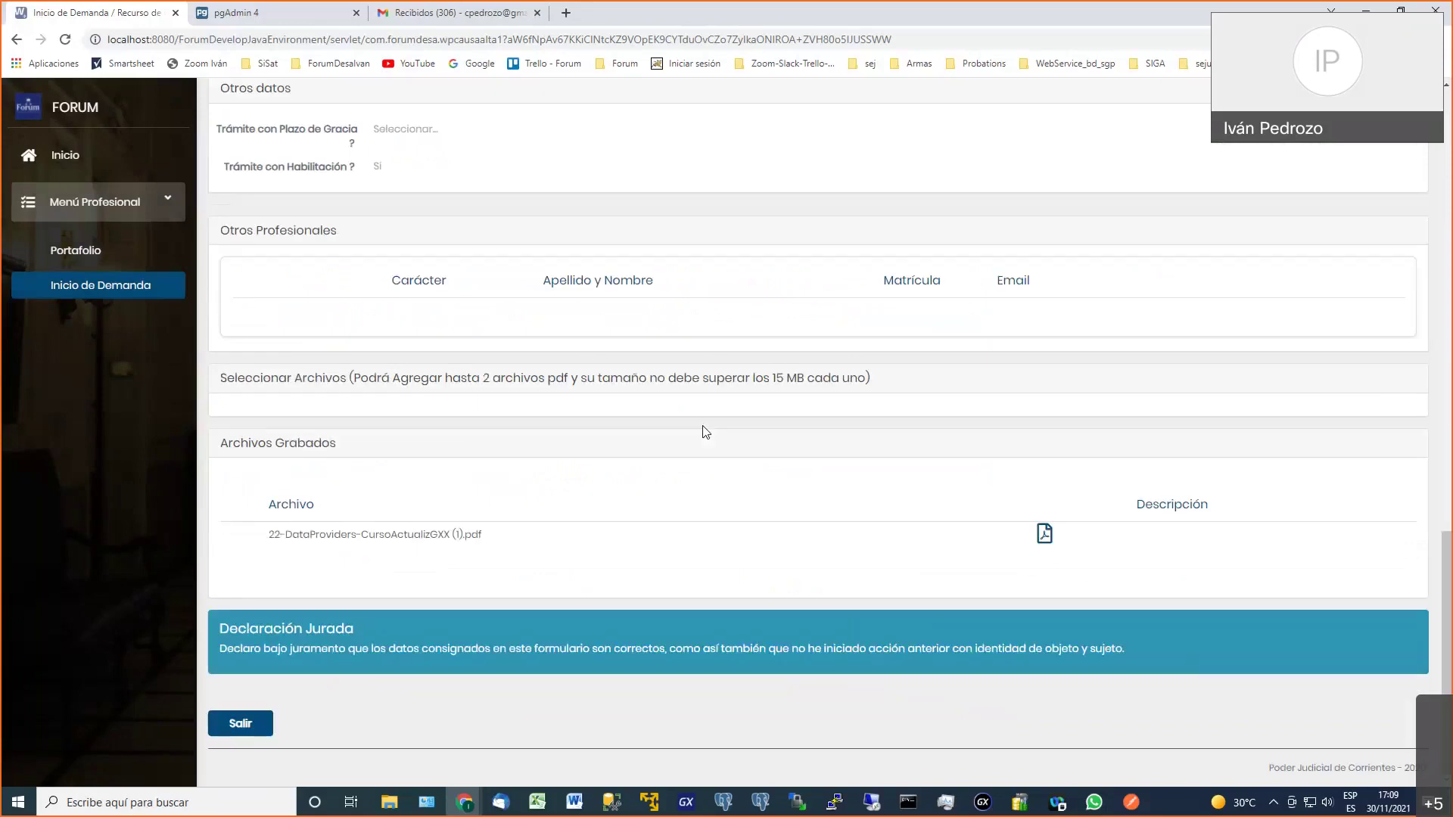
pyautogui.click(241, 724)
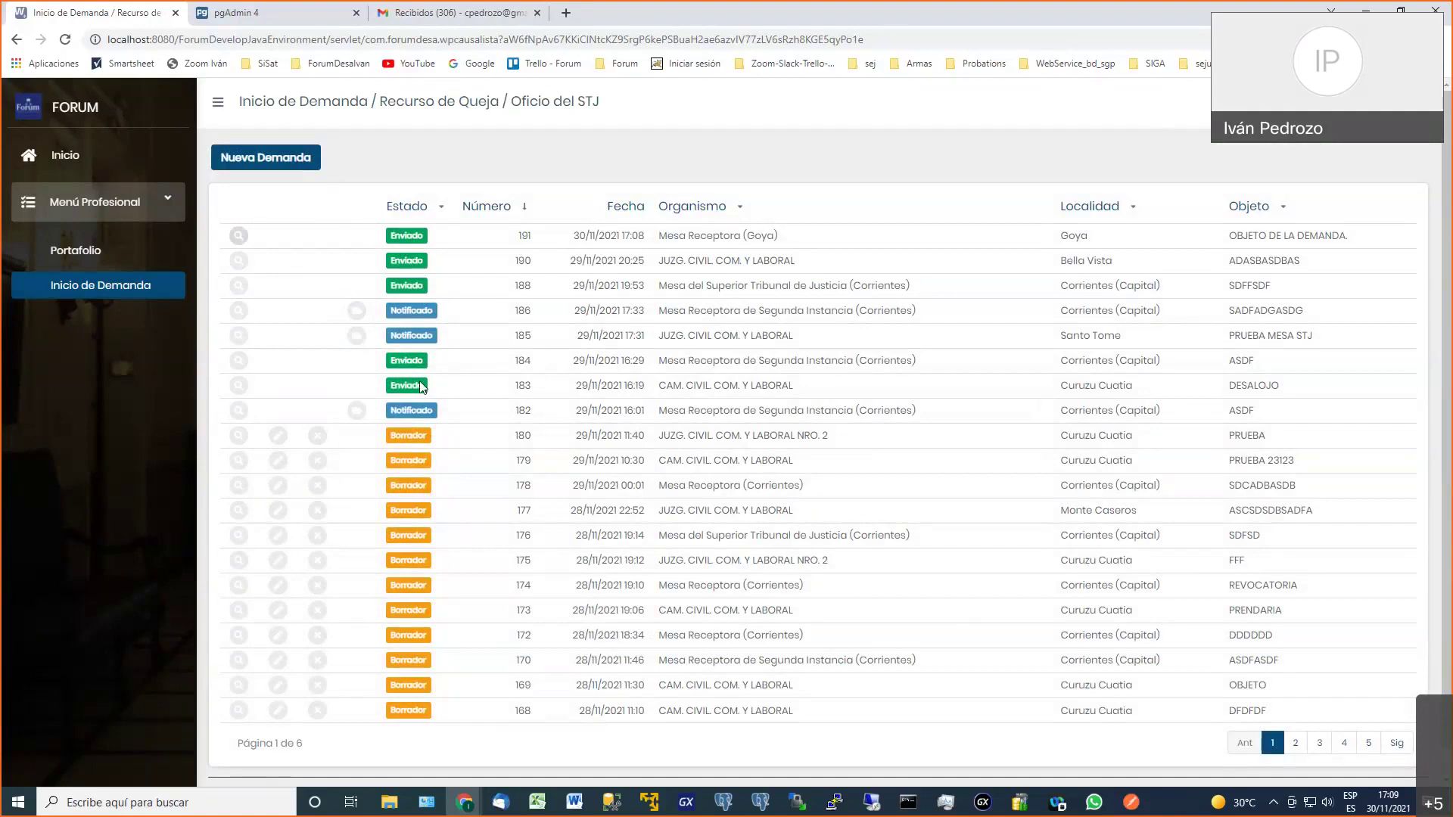
# Highlight demand 180's Borrador status while demand 191 updates to Rechazado
pyautogui.moveTo(403, 437); pyautogui.dragTo(413, 436)
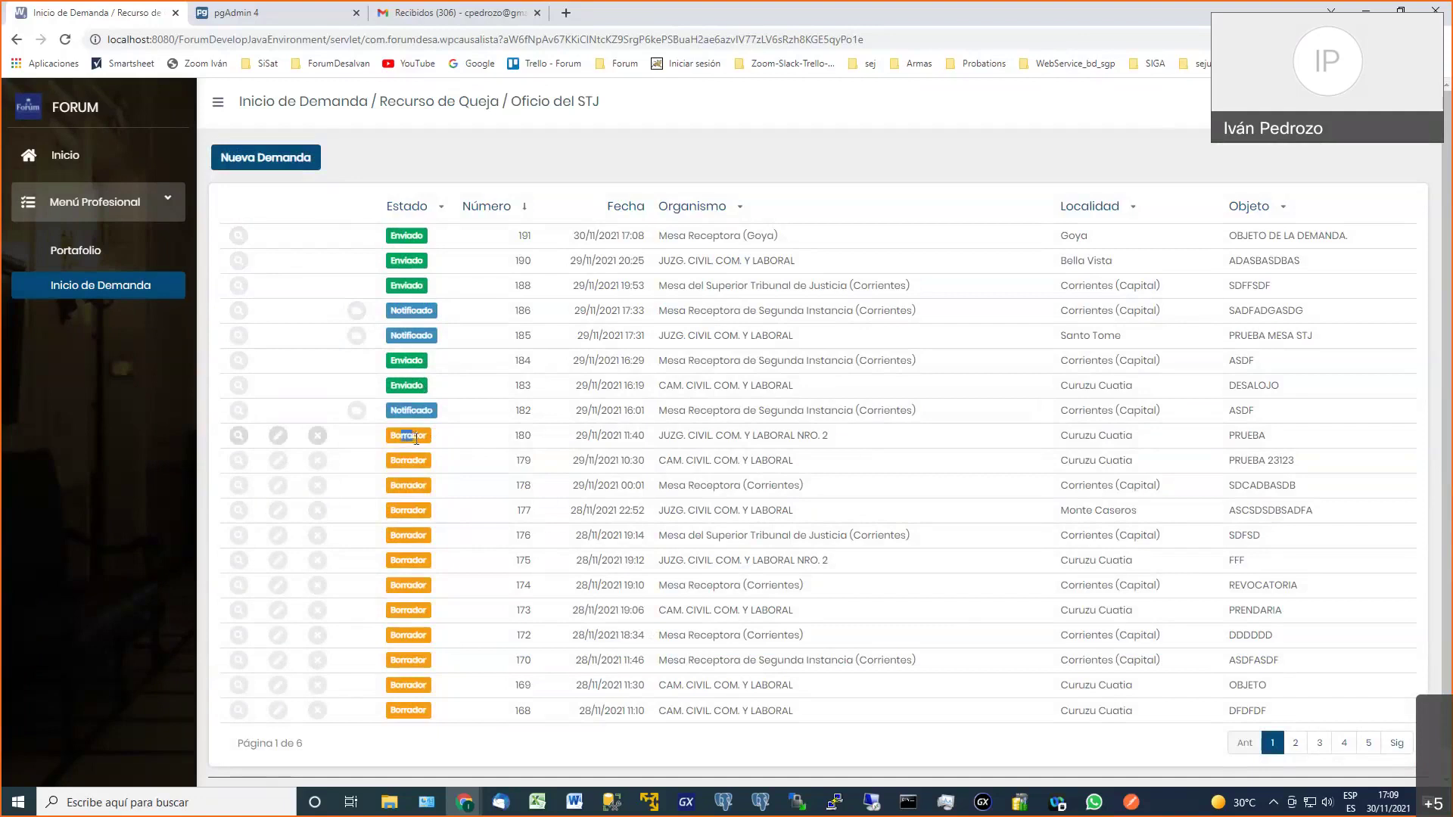
pyautogui.click(398, 436)
pyautogui.moveTo(398, 436); pyautogui.dragTo(420, 436)
pyautogui.click(420, 436)
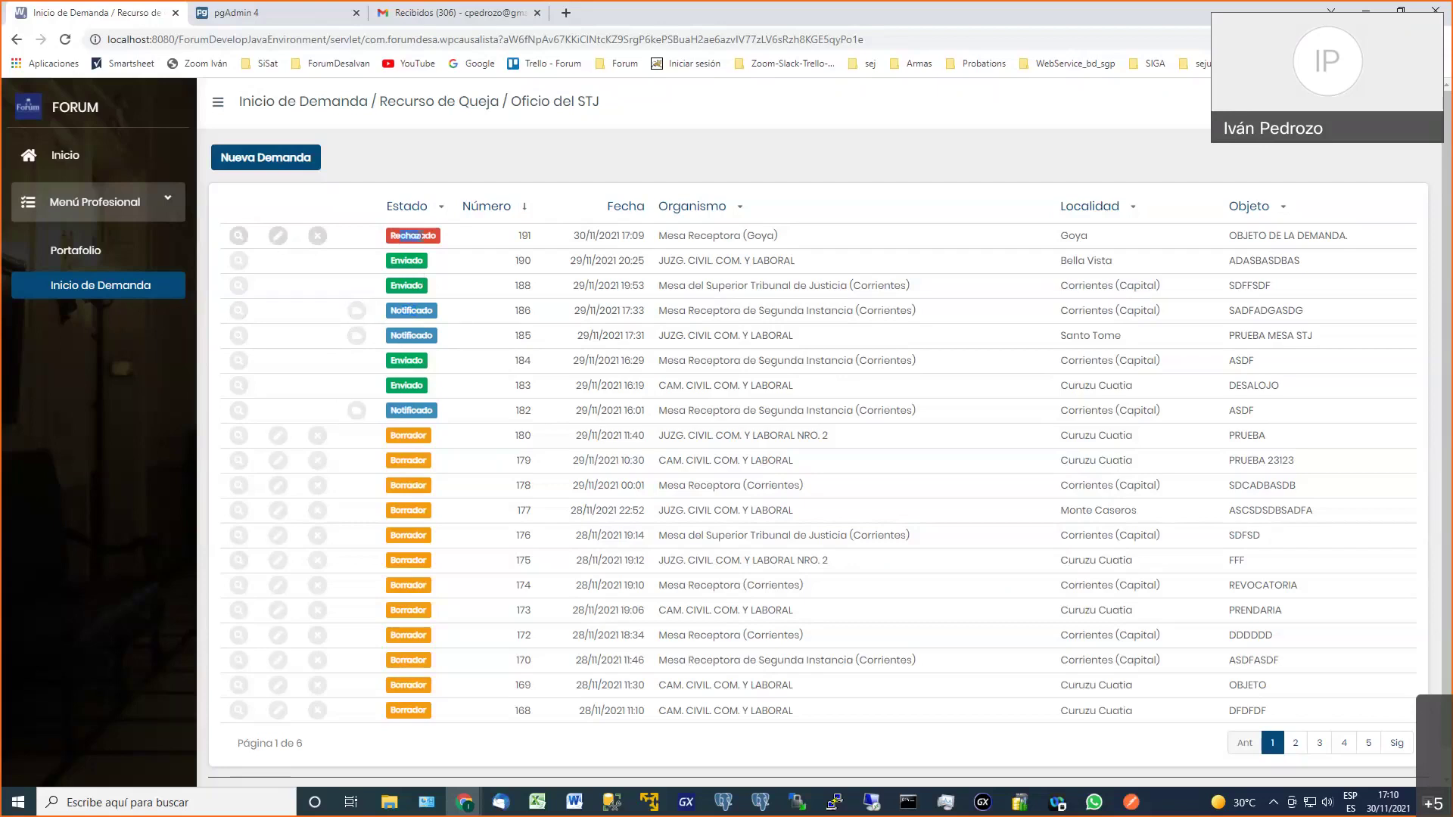
# Open rejected demand 191 and review its reason 'Faltan Datos por ingresar.'
pyautogui.moveTo(658, 237); pyautogui.dragTo(761, 239)
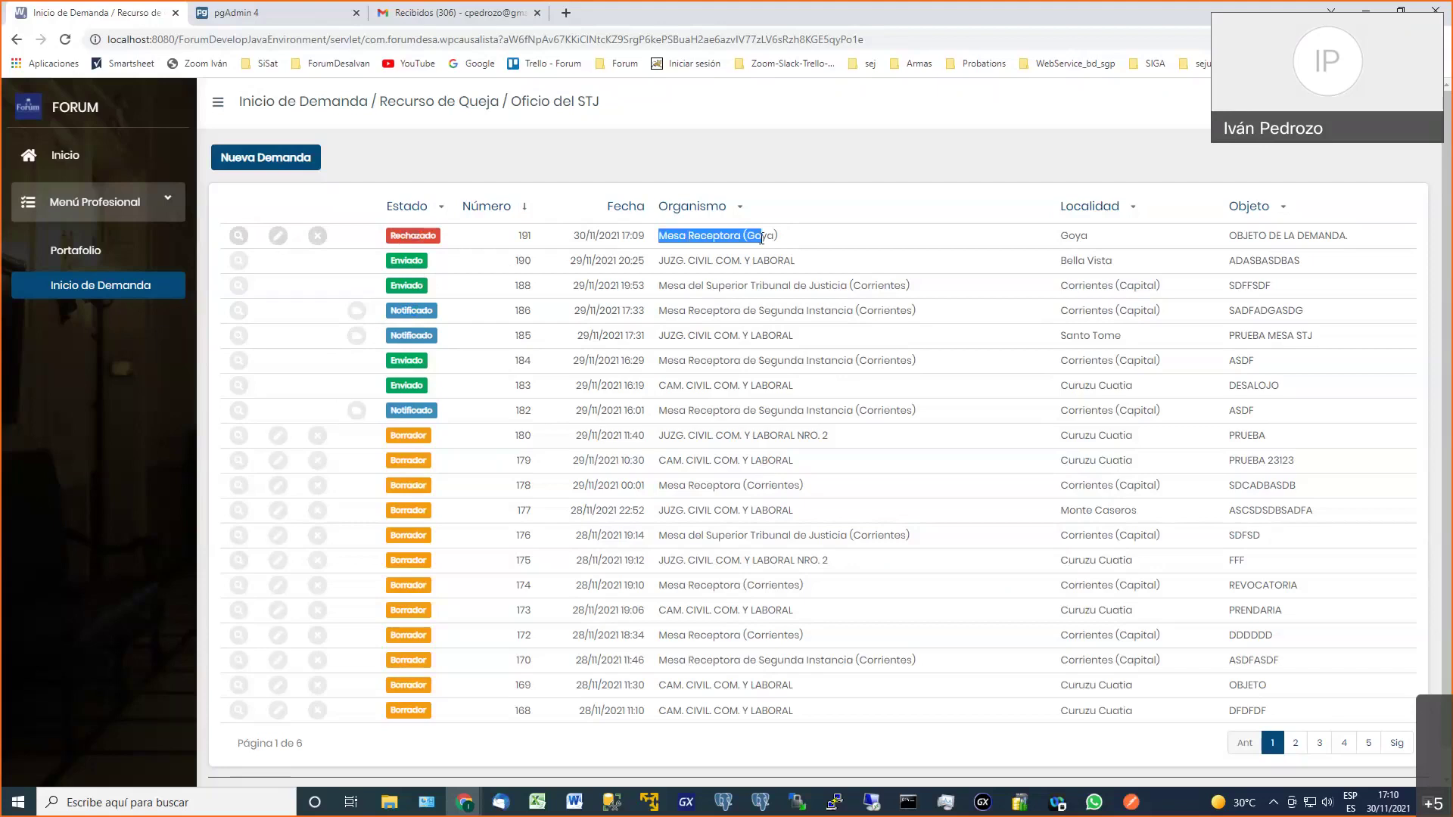
pyautogui.click(334, 272)
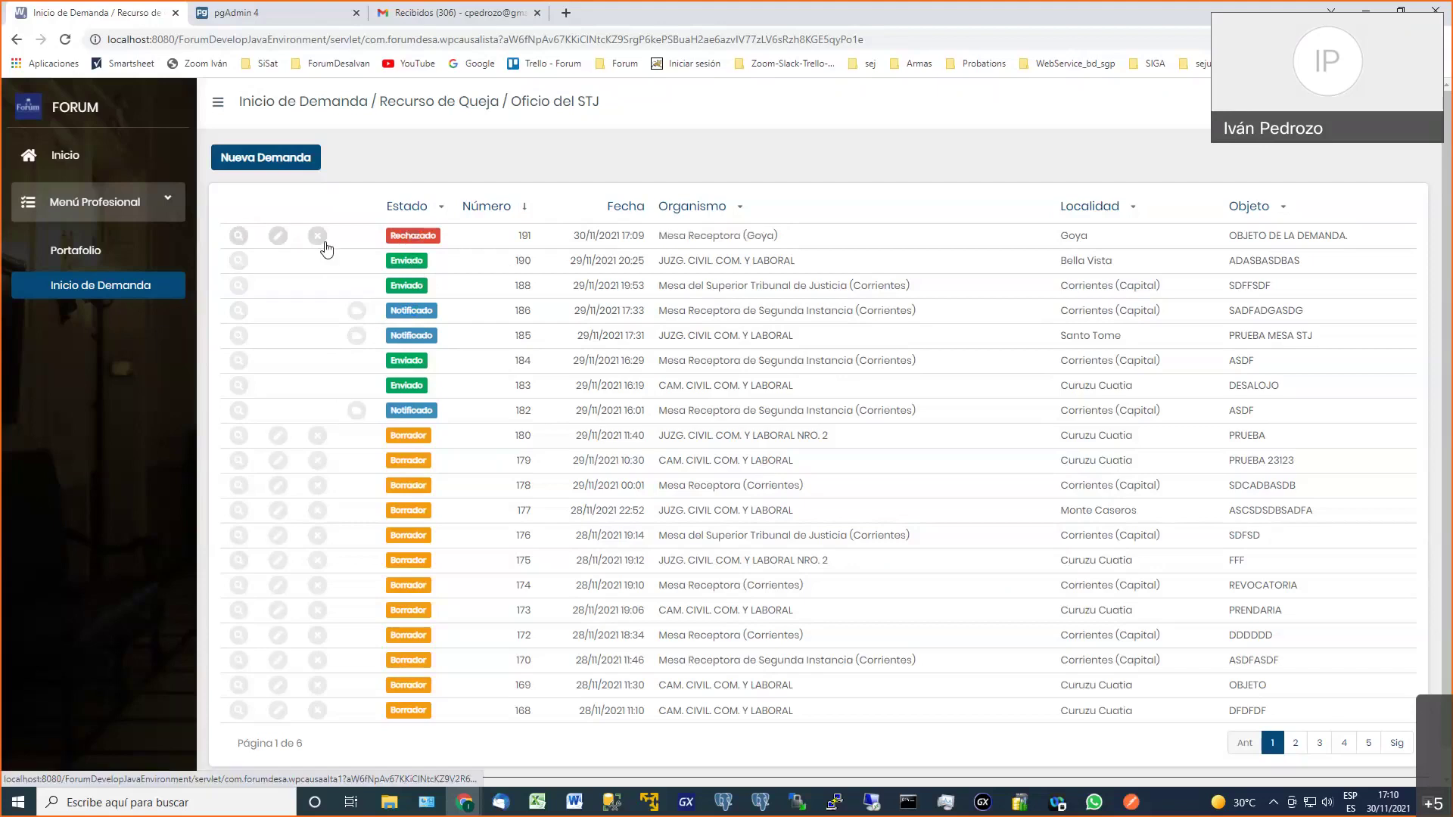
pyautogui.click(278, 237)
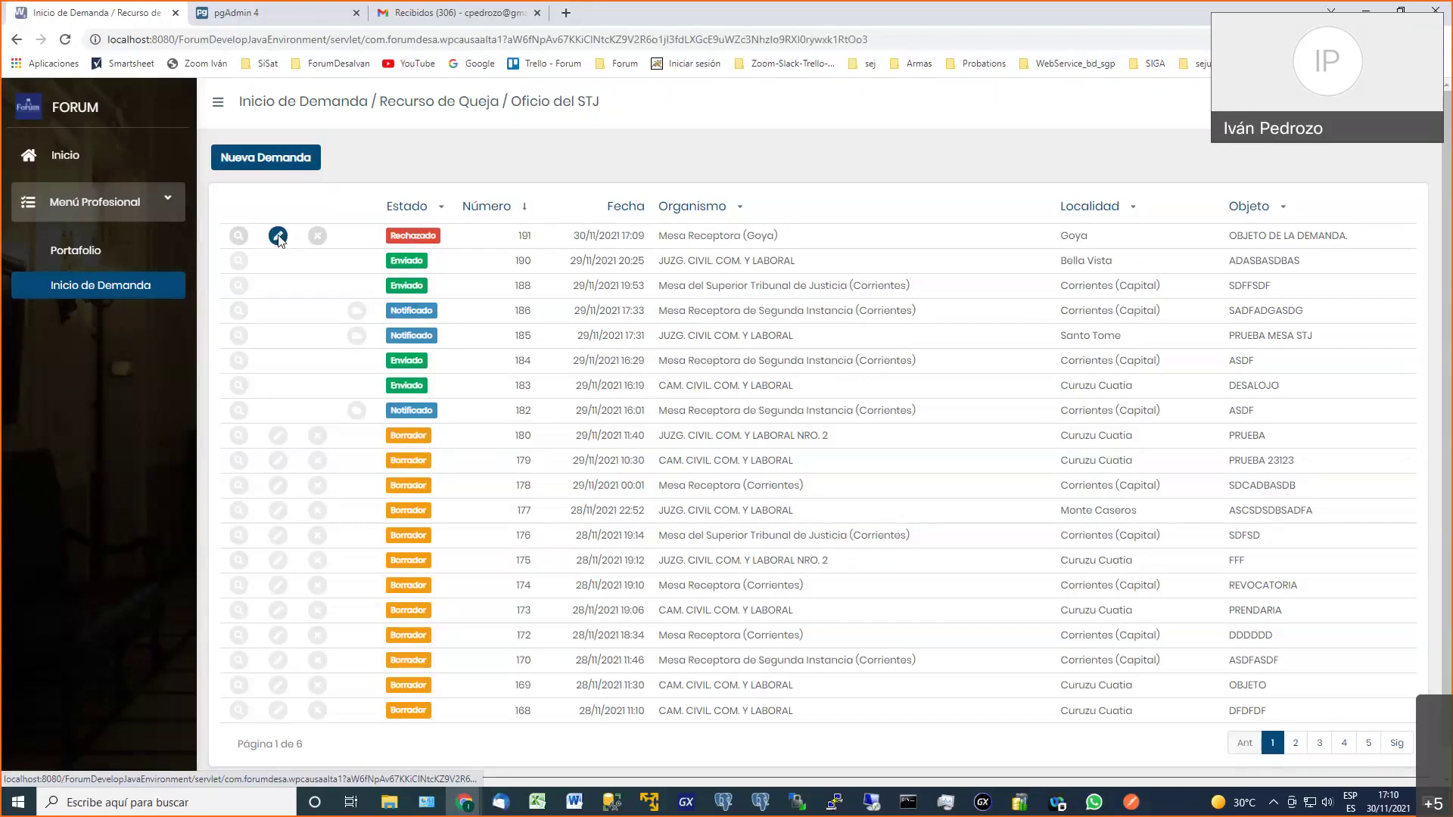
pyautogui.moveTo(376, 219); pyautogui.dragTo(451, 218)
pyautogui.click(571, 210)
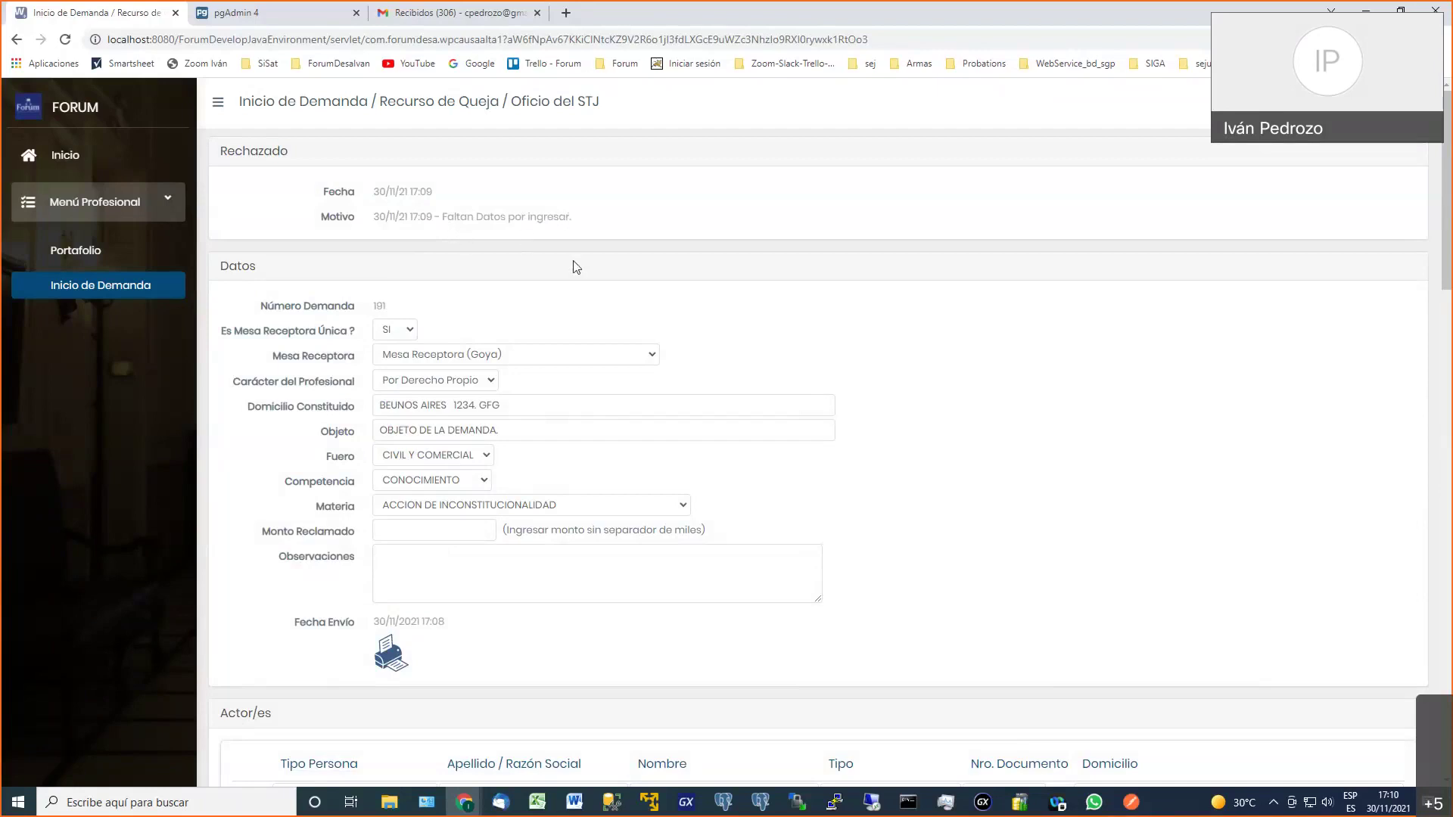
pyautogui.scroll(-2, 571, 267)
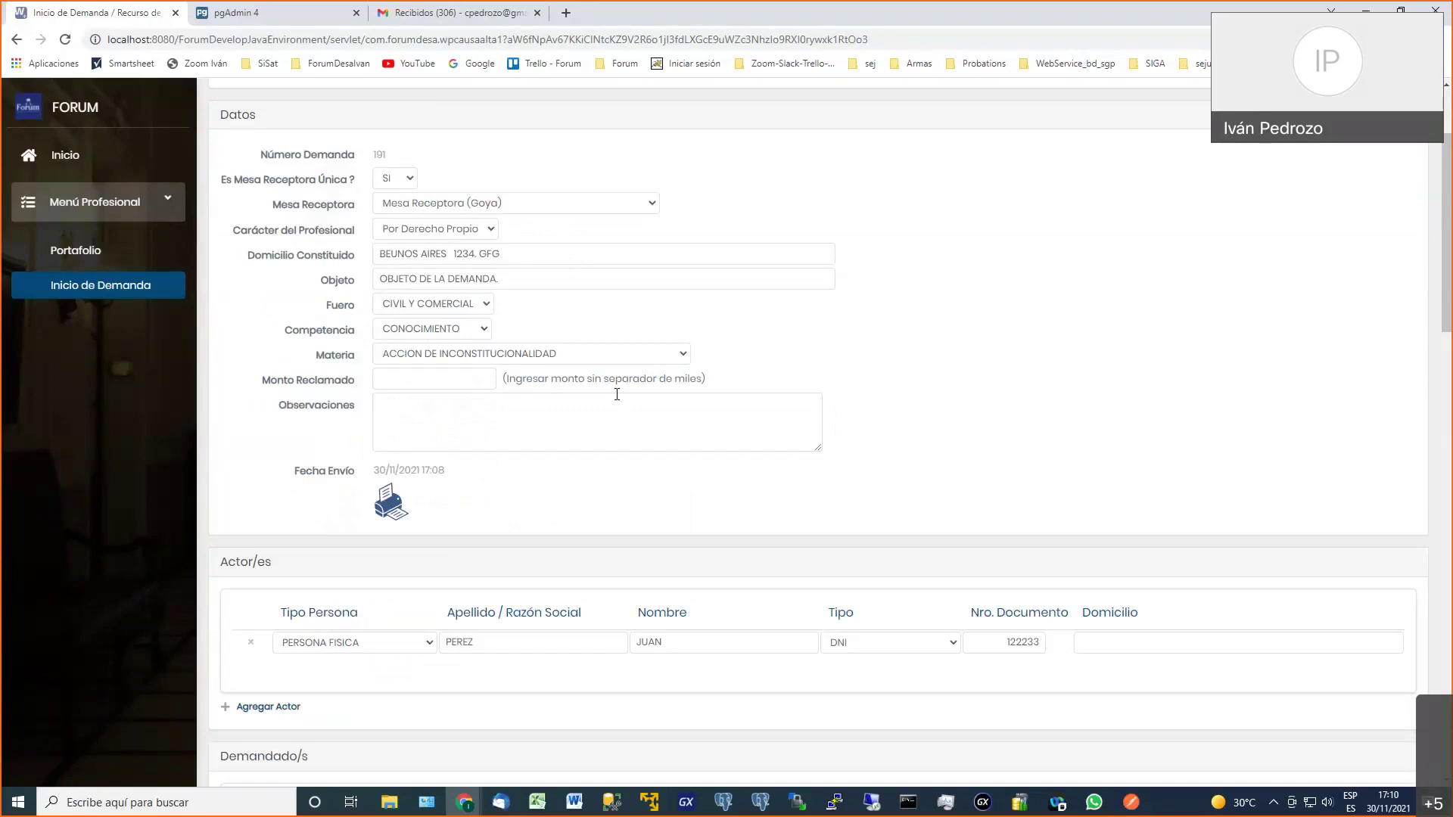
pyautogui.scroll(2, 616, 394)
pyautogui.moveTo(442, 219); pyautogui.dragTo(570, 220)
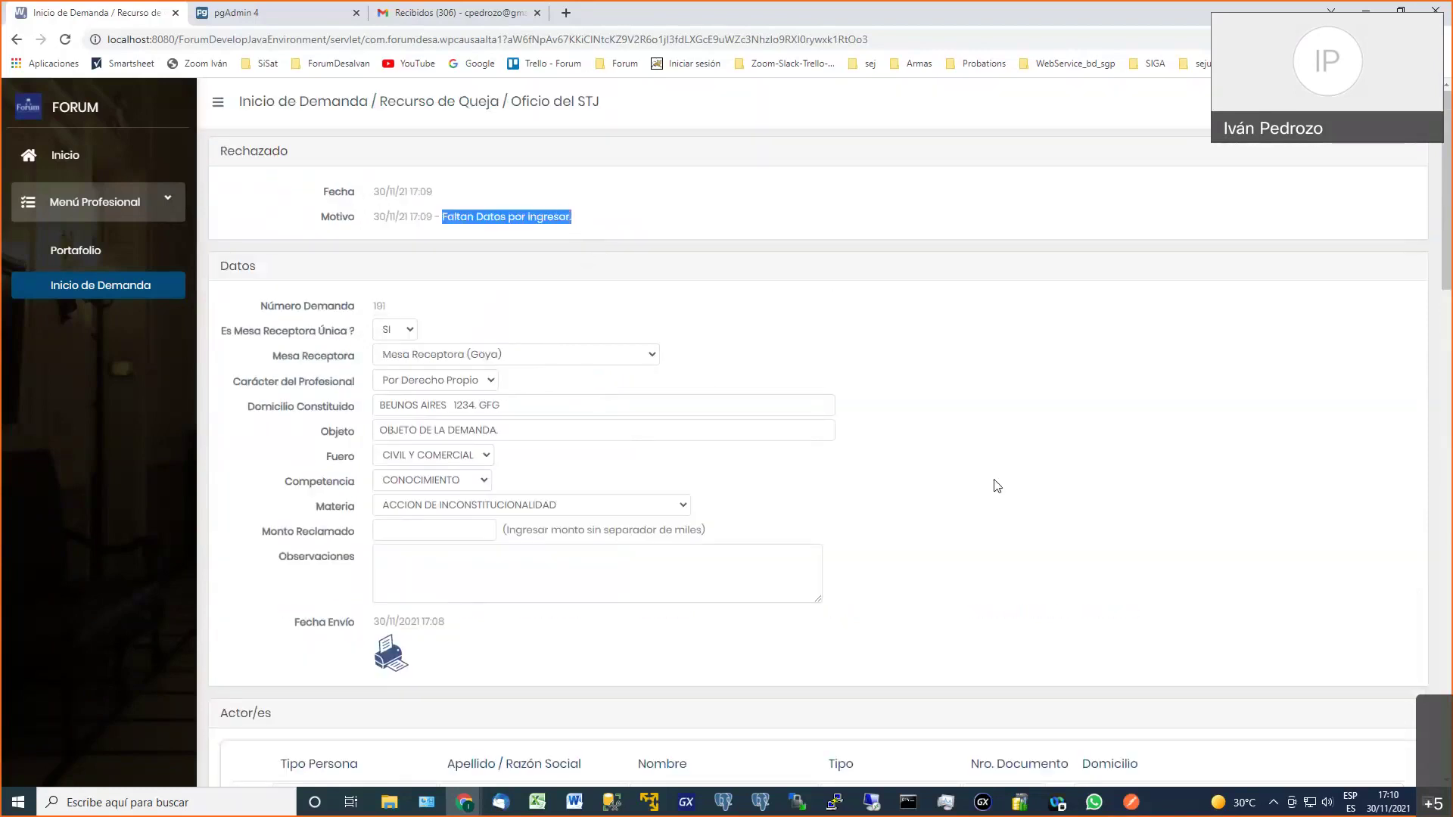
# Resend demand 191 and confirm the sending
pyautogui.scroll(-4, 1054, 376)
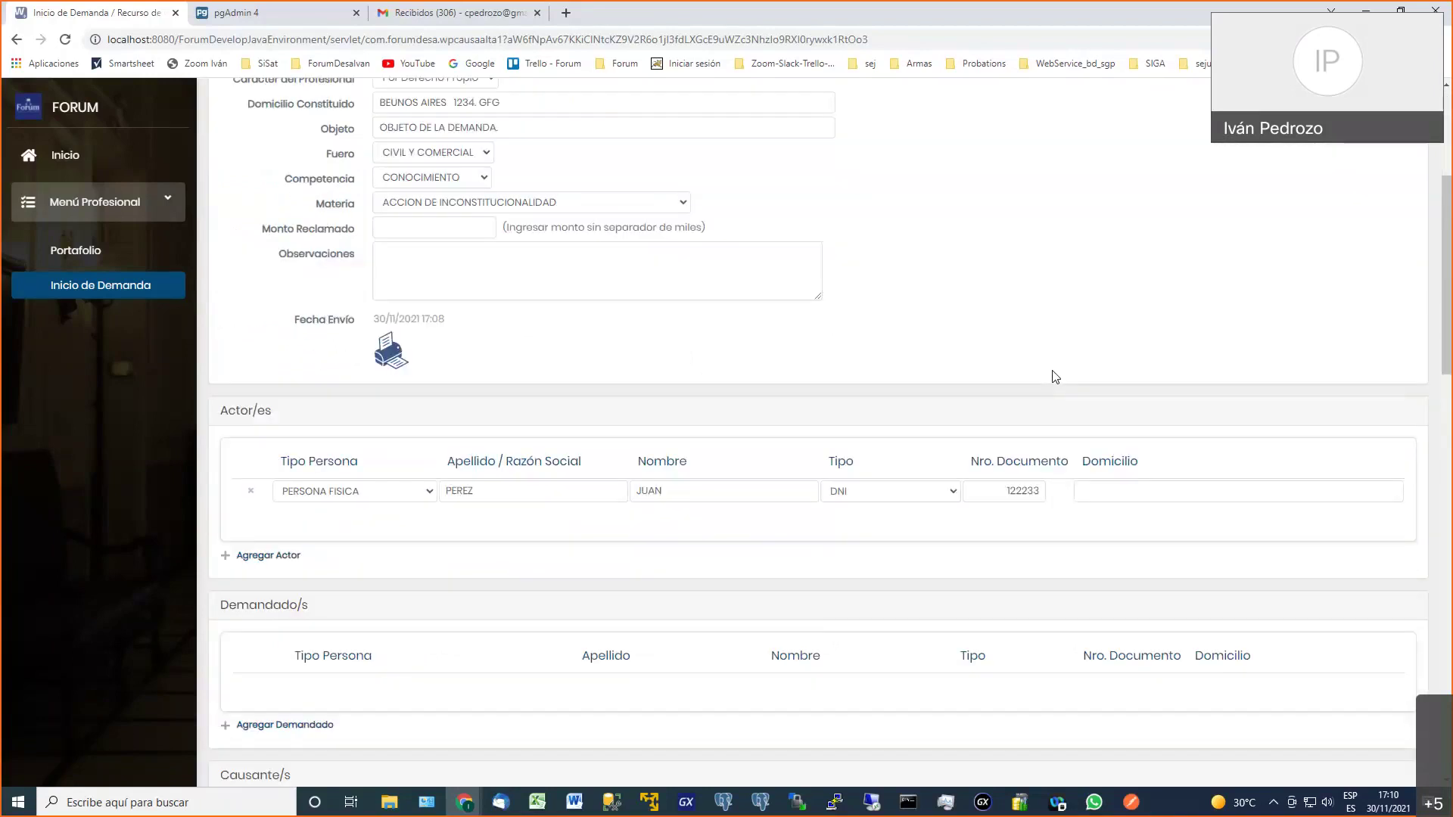
pyautogui.scroll(-10, 1054, 376)
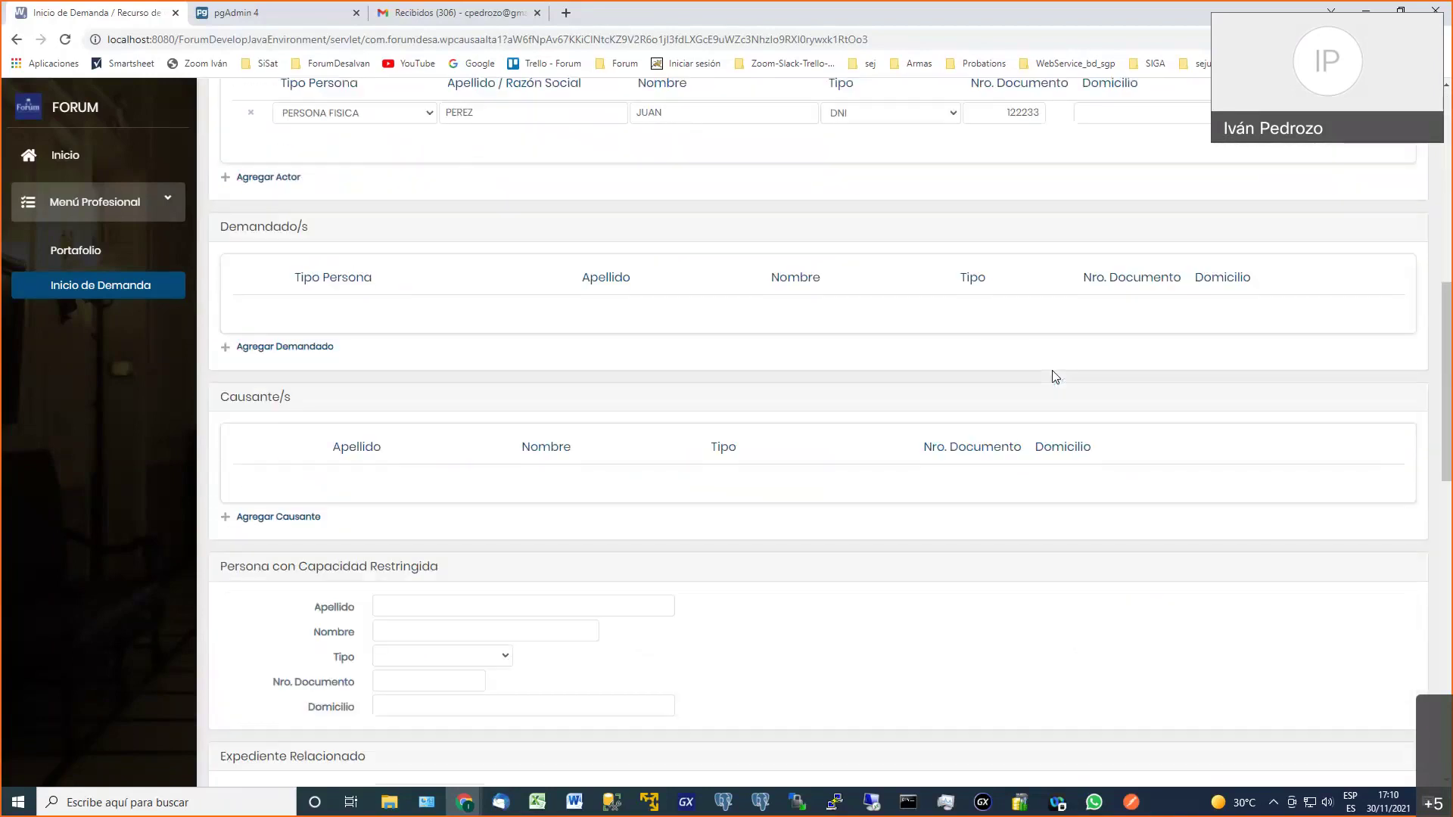
pyautogui.scroll(-9, 1056, 376)
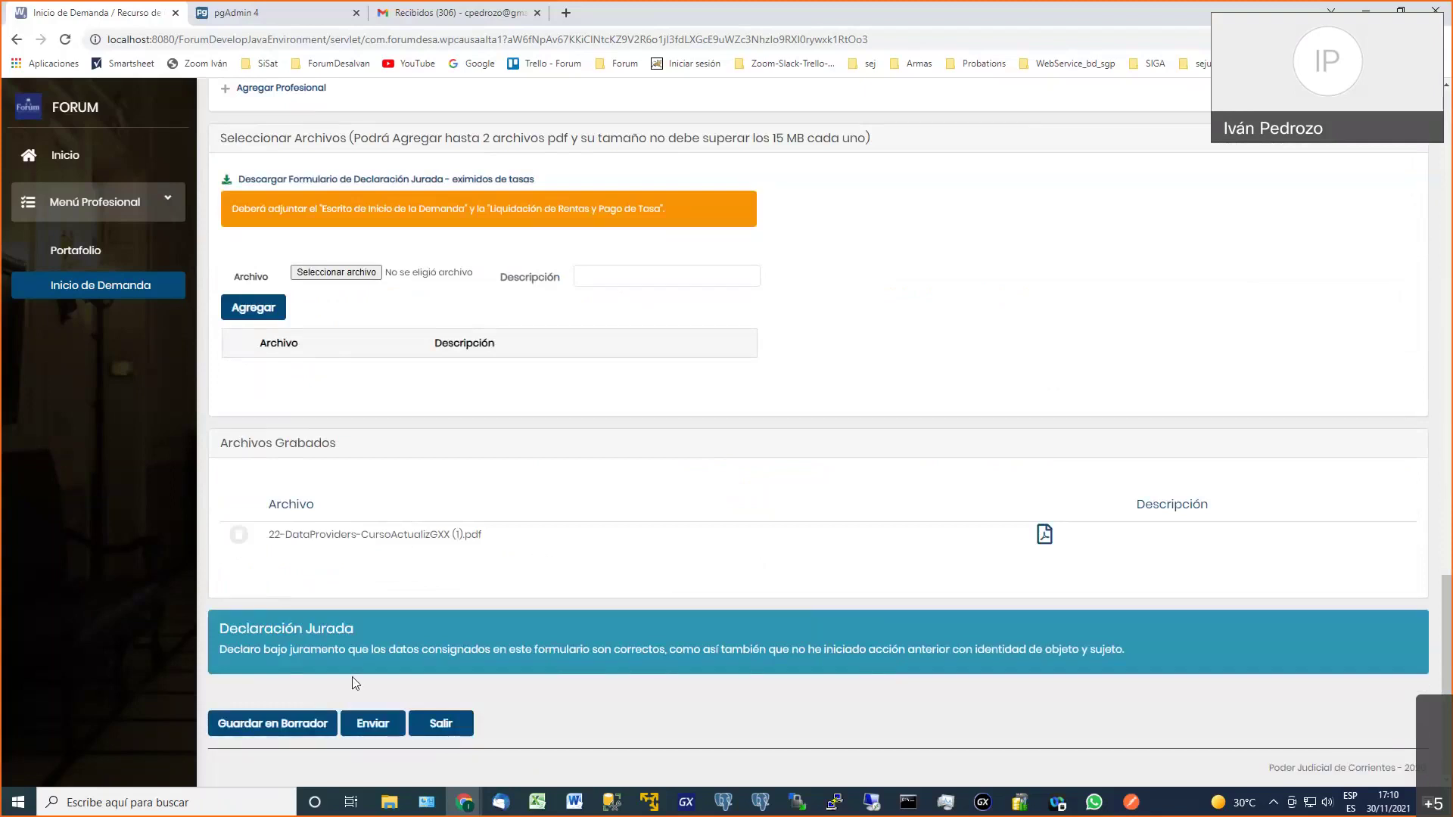
pyautogui.click(373, 725)
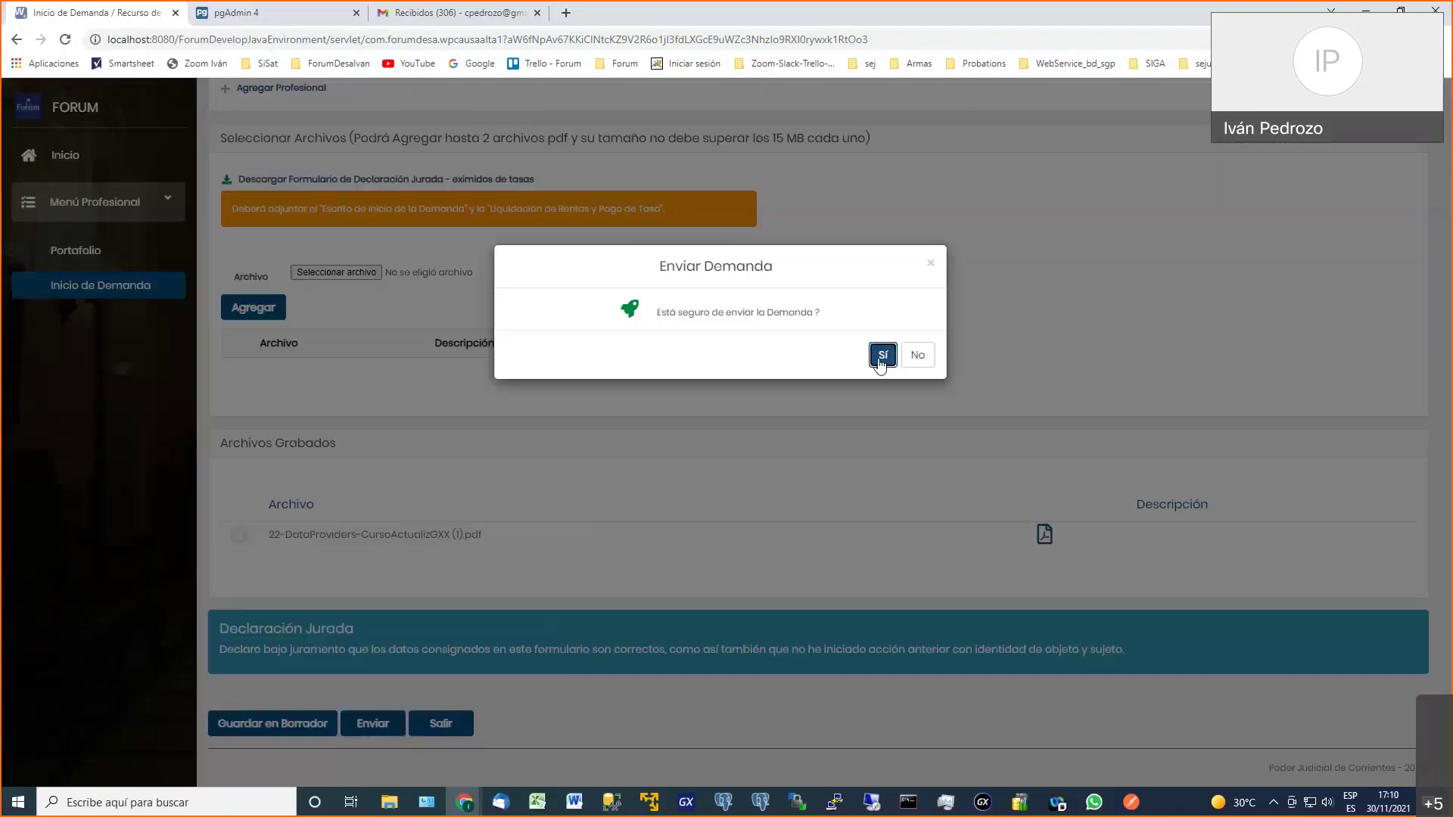
pyautogui.click(880, 355)
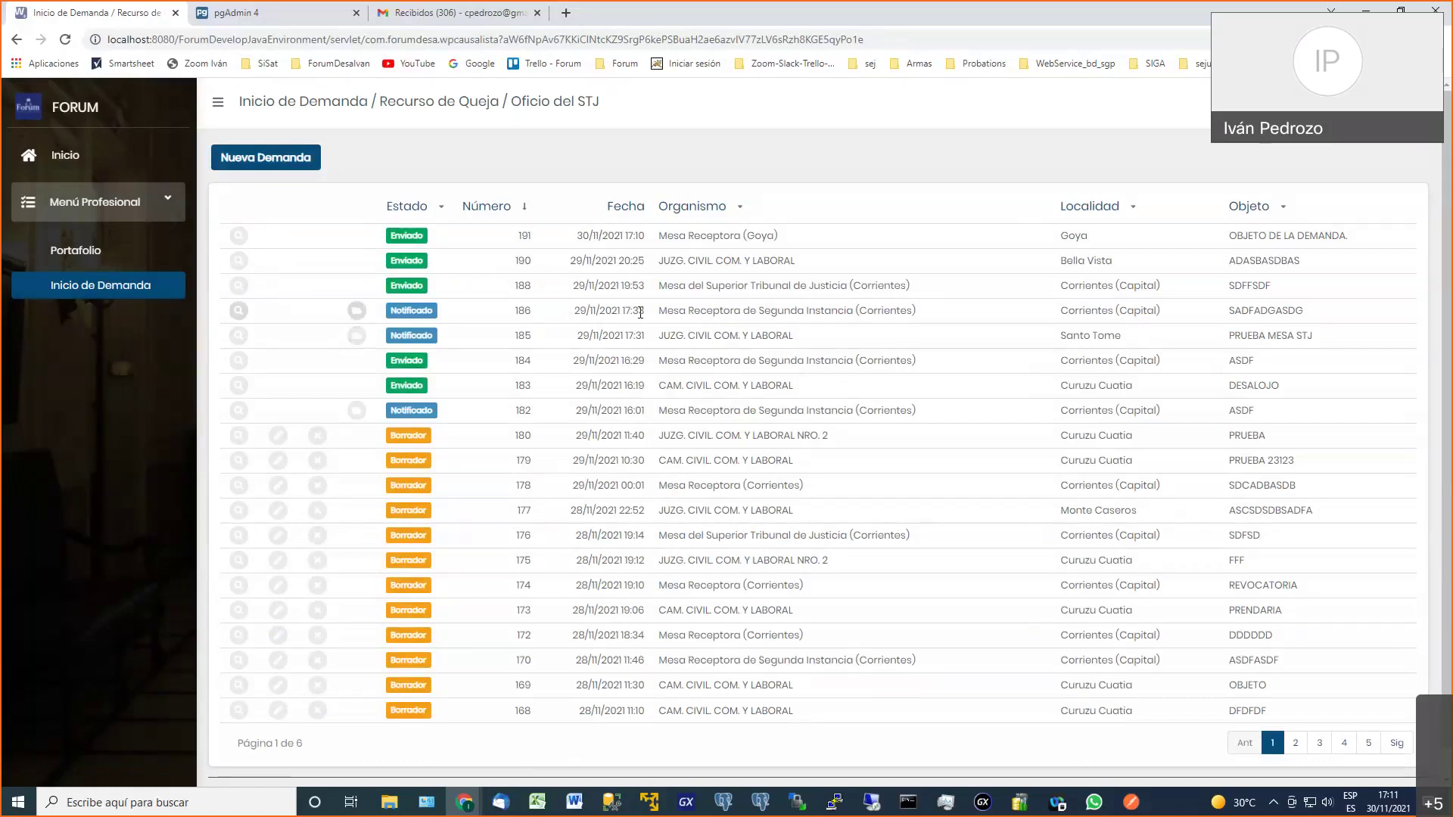
pyautogui.moveTo(661, 313); pyautogui.dragTo(912, 314)
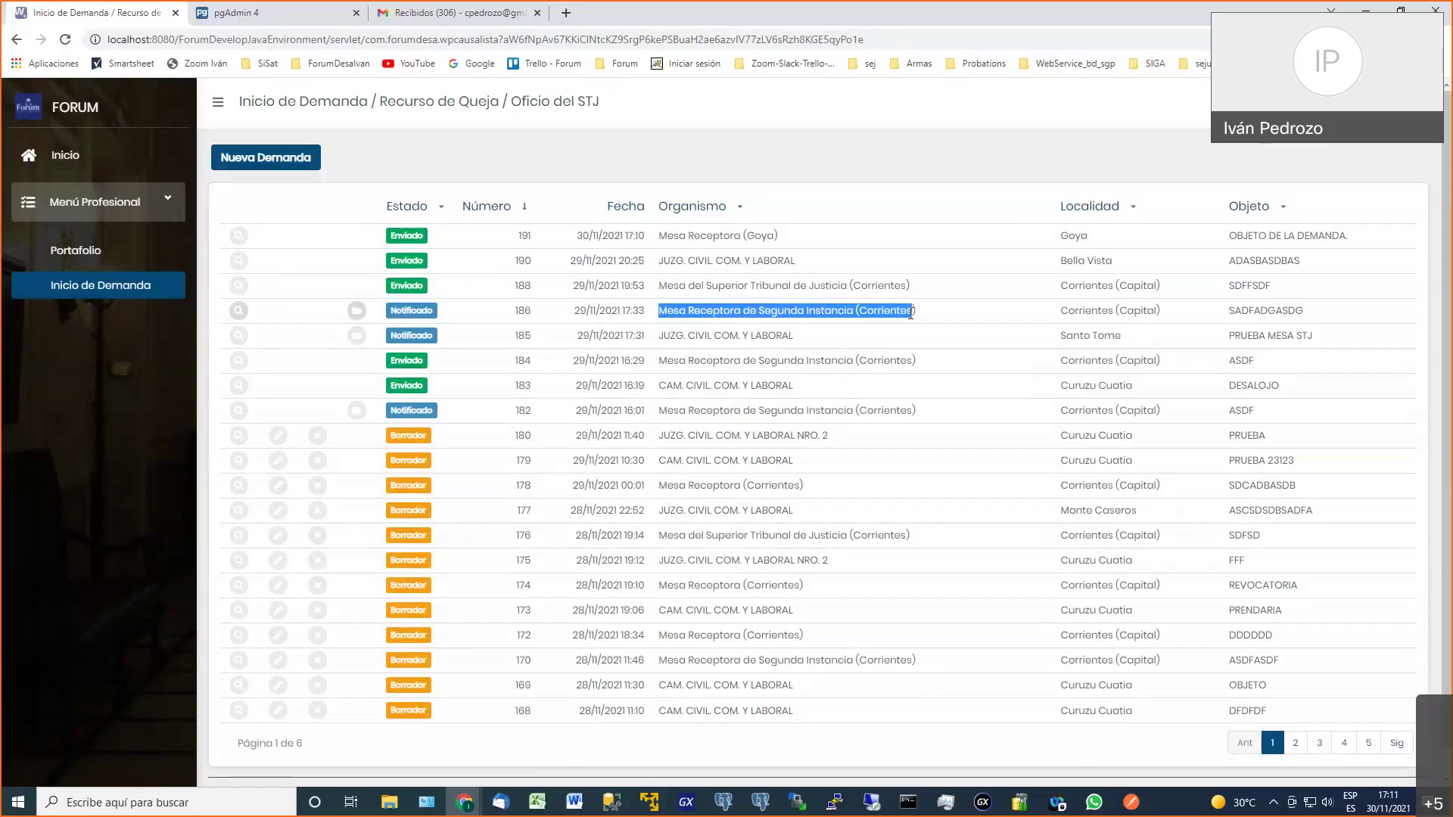
# Review demand 186's case details and attached PDF, then return to the demands list
pyautogui.click(415, 312)
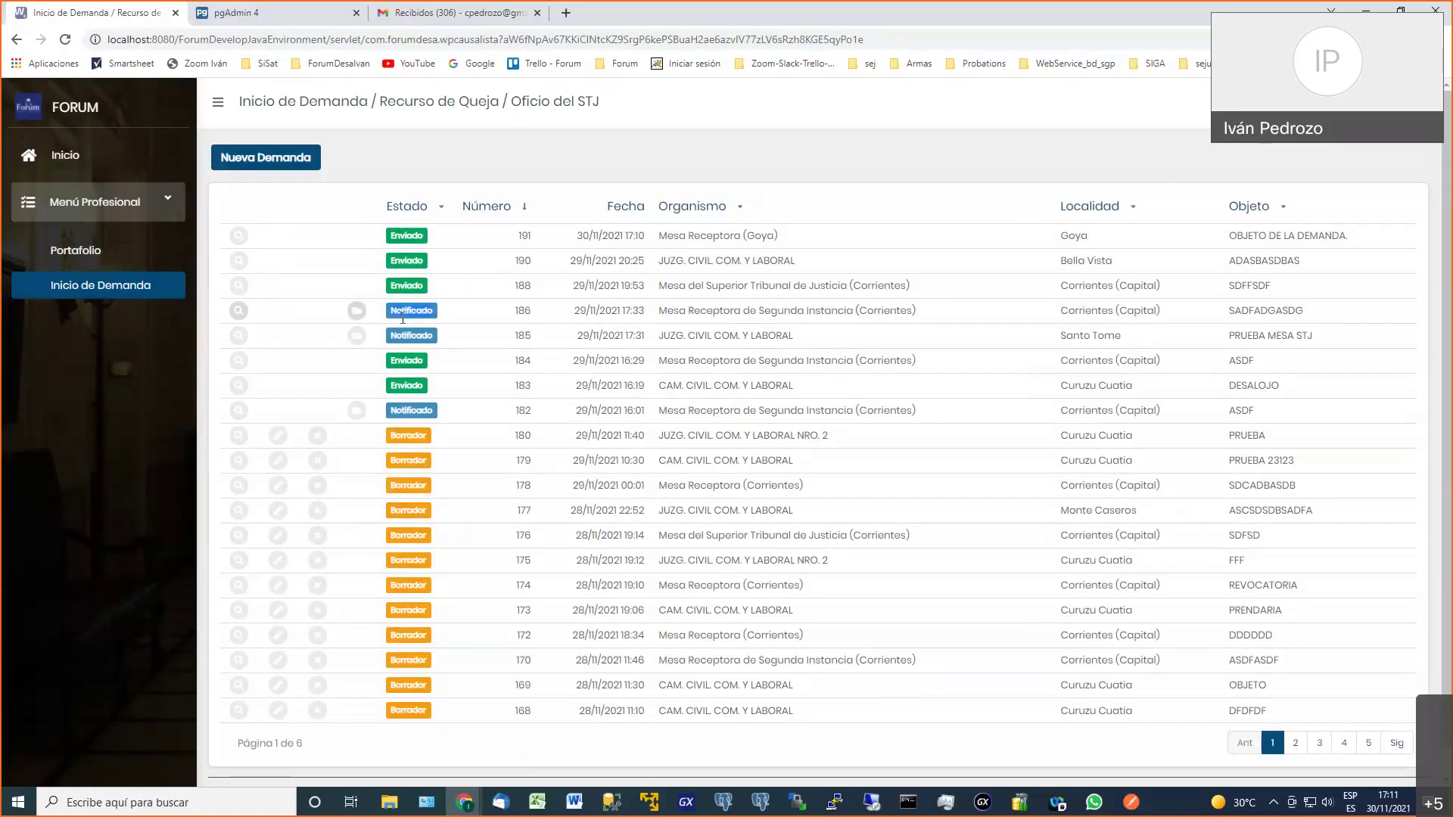
pyautogui.click(238, 311)
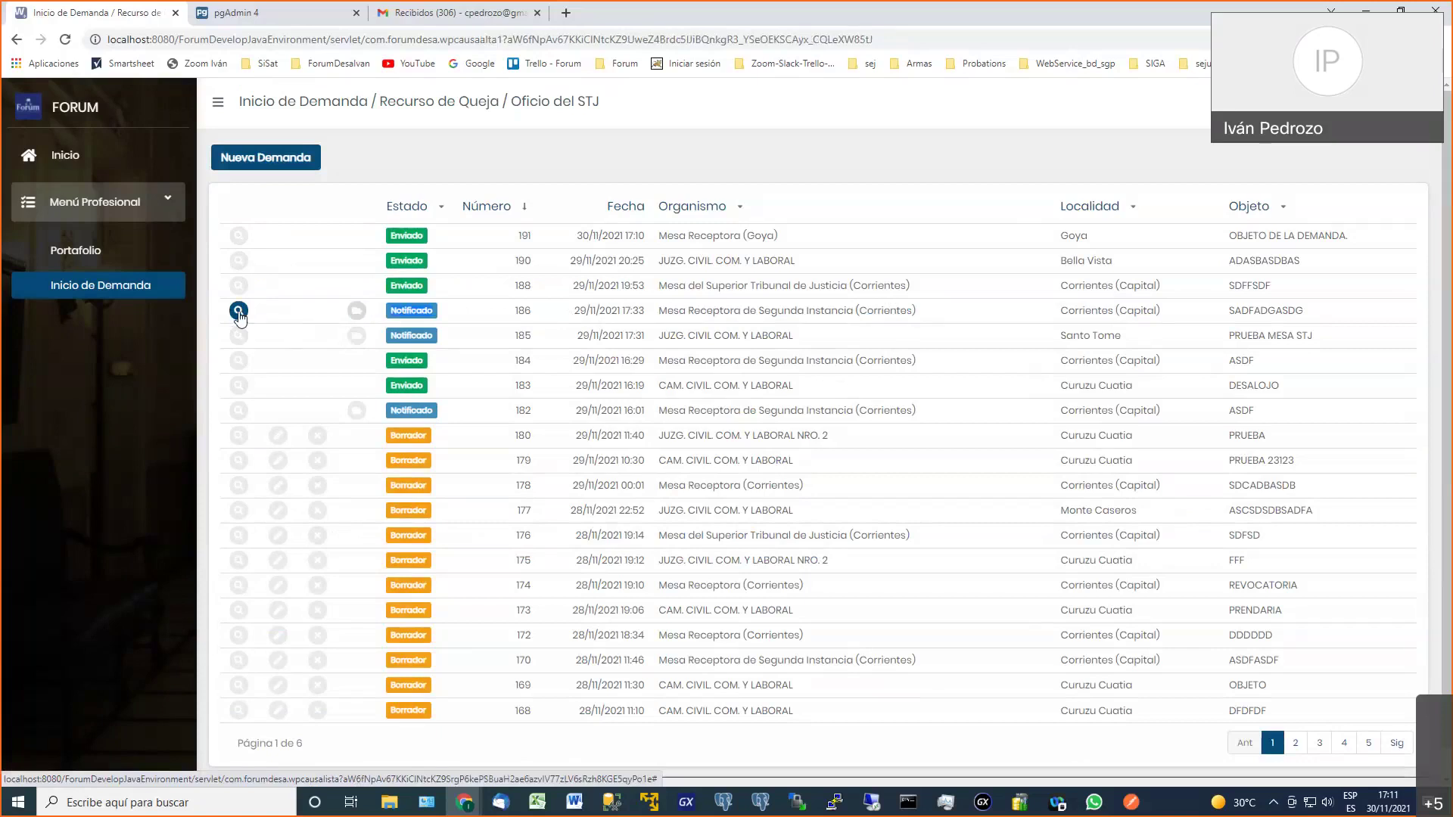
pyautogui.moveTo(370, 191); pyautogui.dragTo(459, 218)
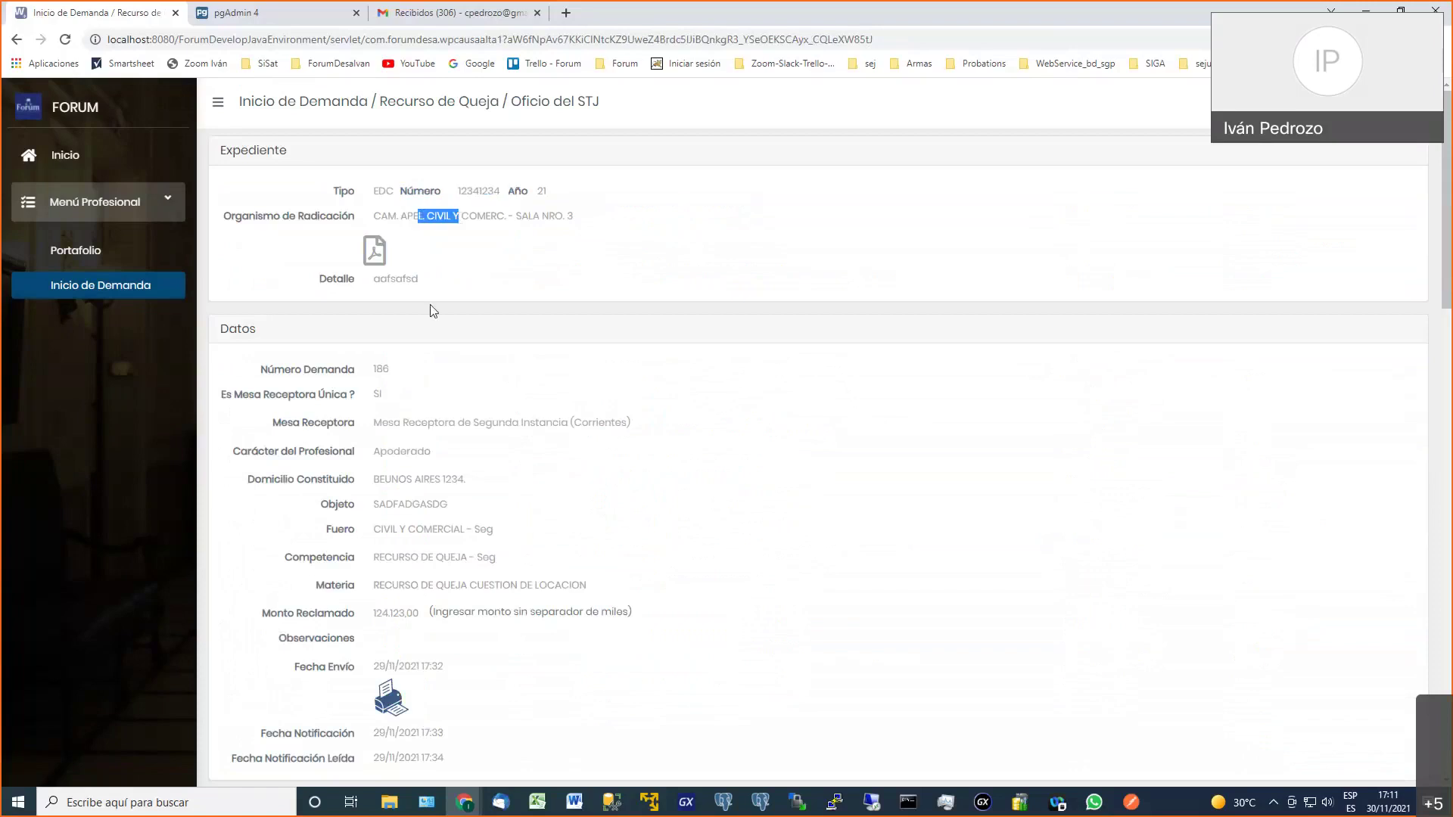
pyautogui.moveTo(527, 217); pyautogui.dragTo(567, 227)
pyautogui.click(373, 251)
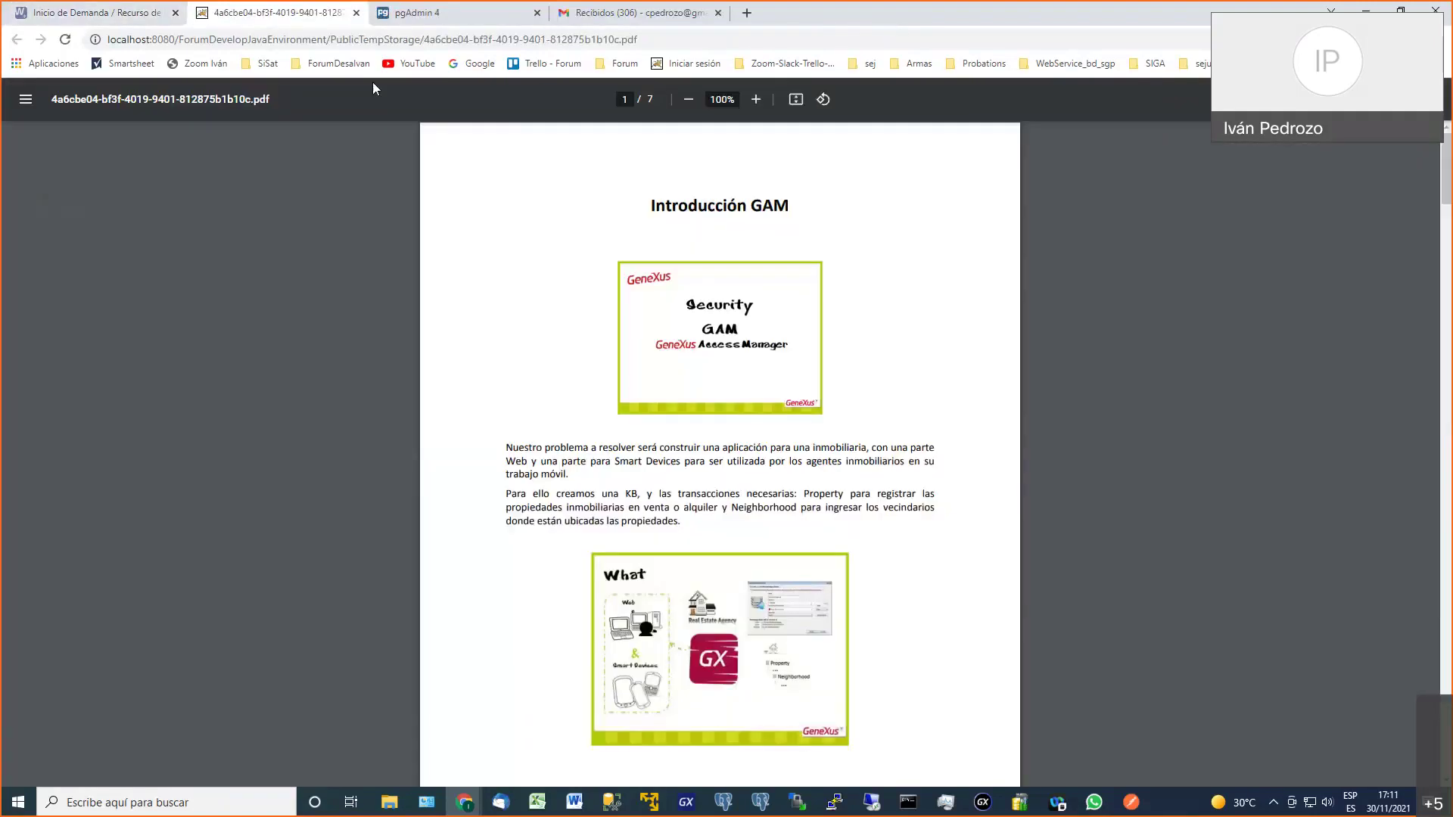
pyautogui.click(355, 13)
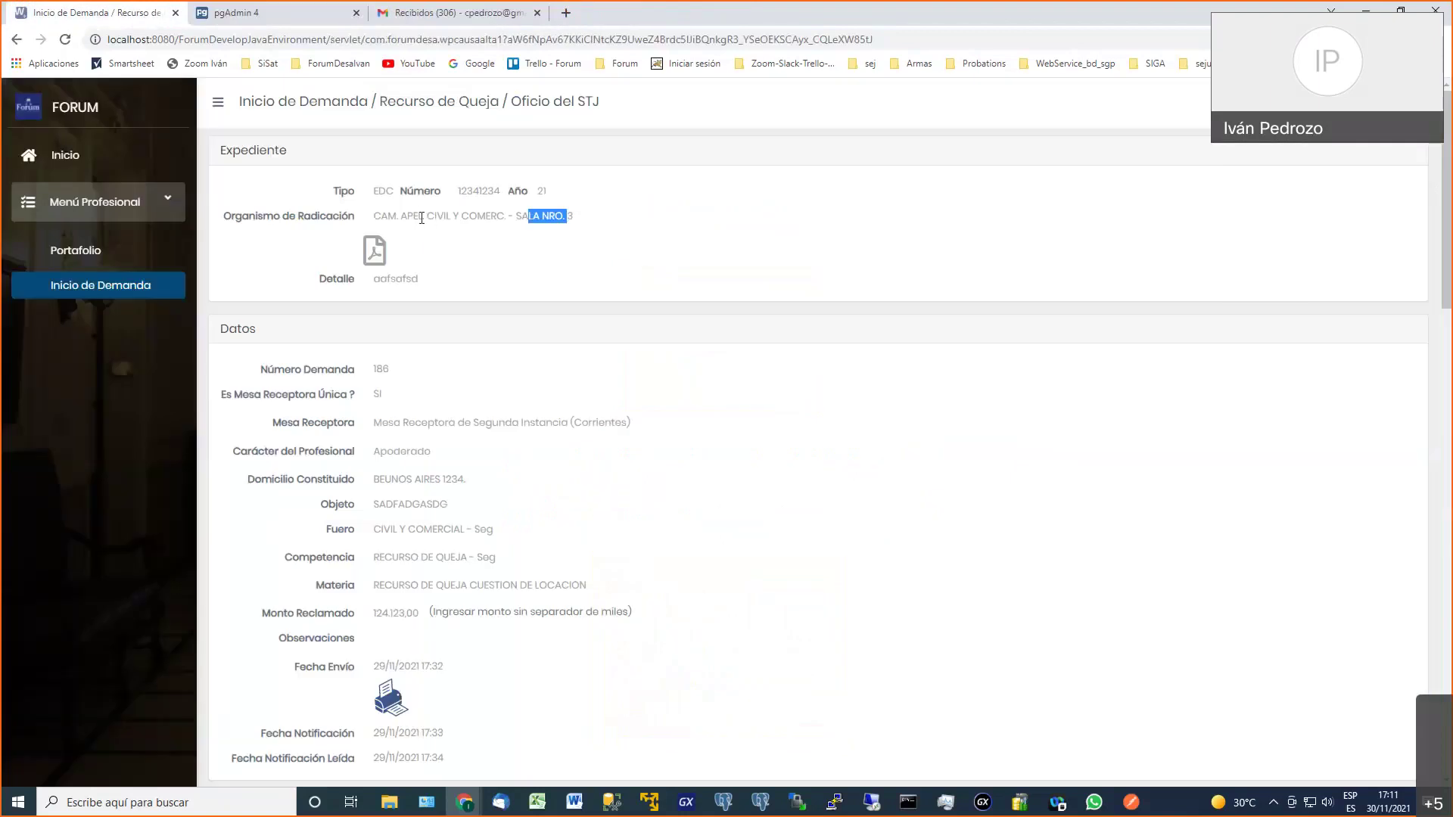
pyautogui.moveTo(421, 218); pyautogui.dragTo(449, 235)
pyautogui.click(107, 288)
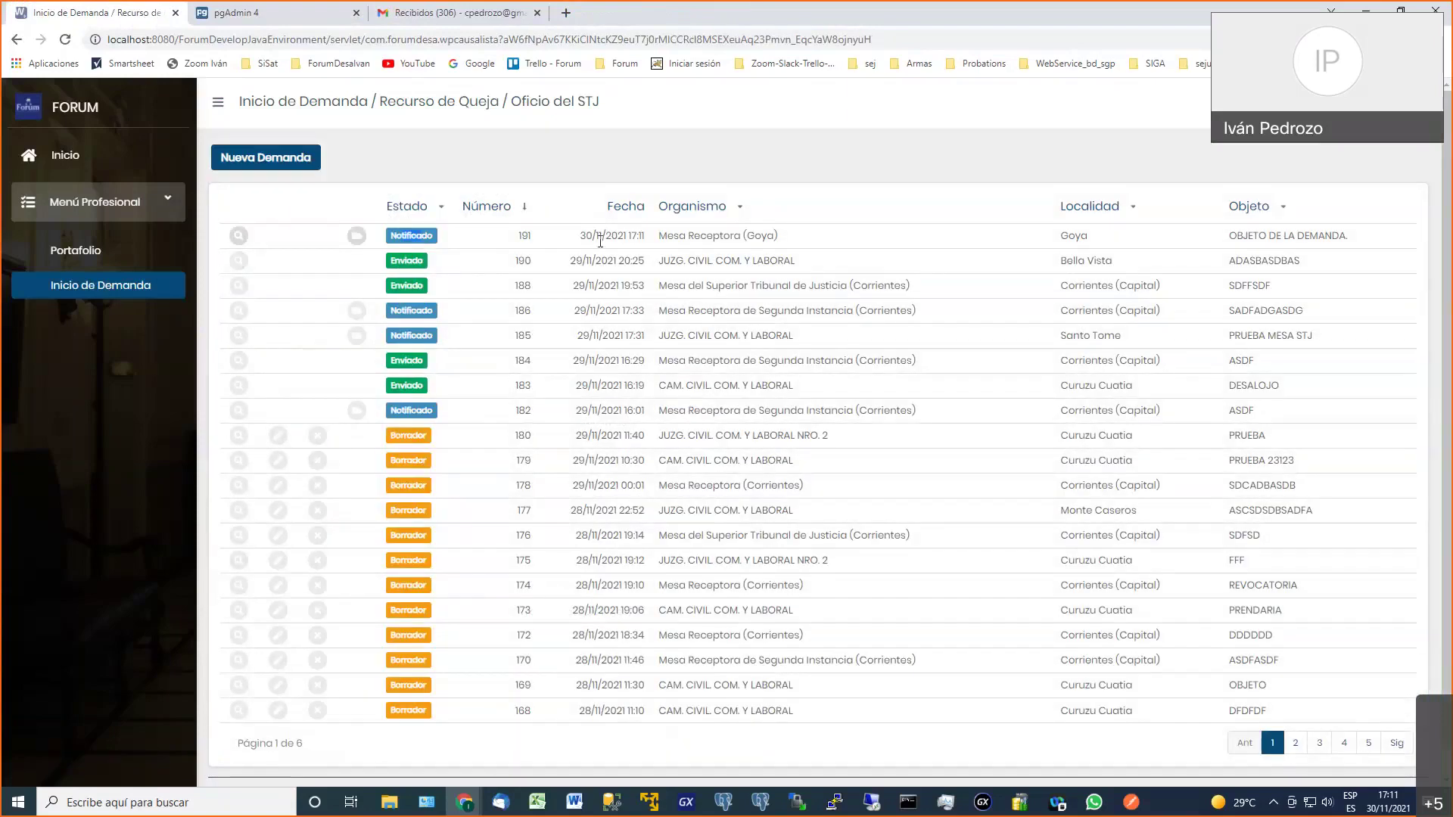
# Check demand 191's receiving office and open its details
pyautogui.moveTo(713, 236); pyautogui.dragTo(587, 238)
pyautogui.click(419, 235)
pyautogui.click(239, 237)
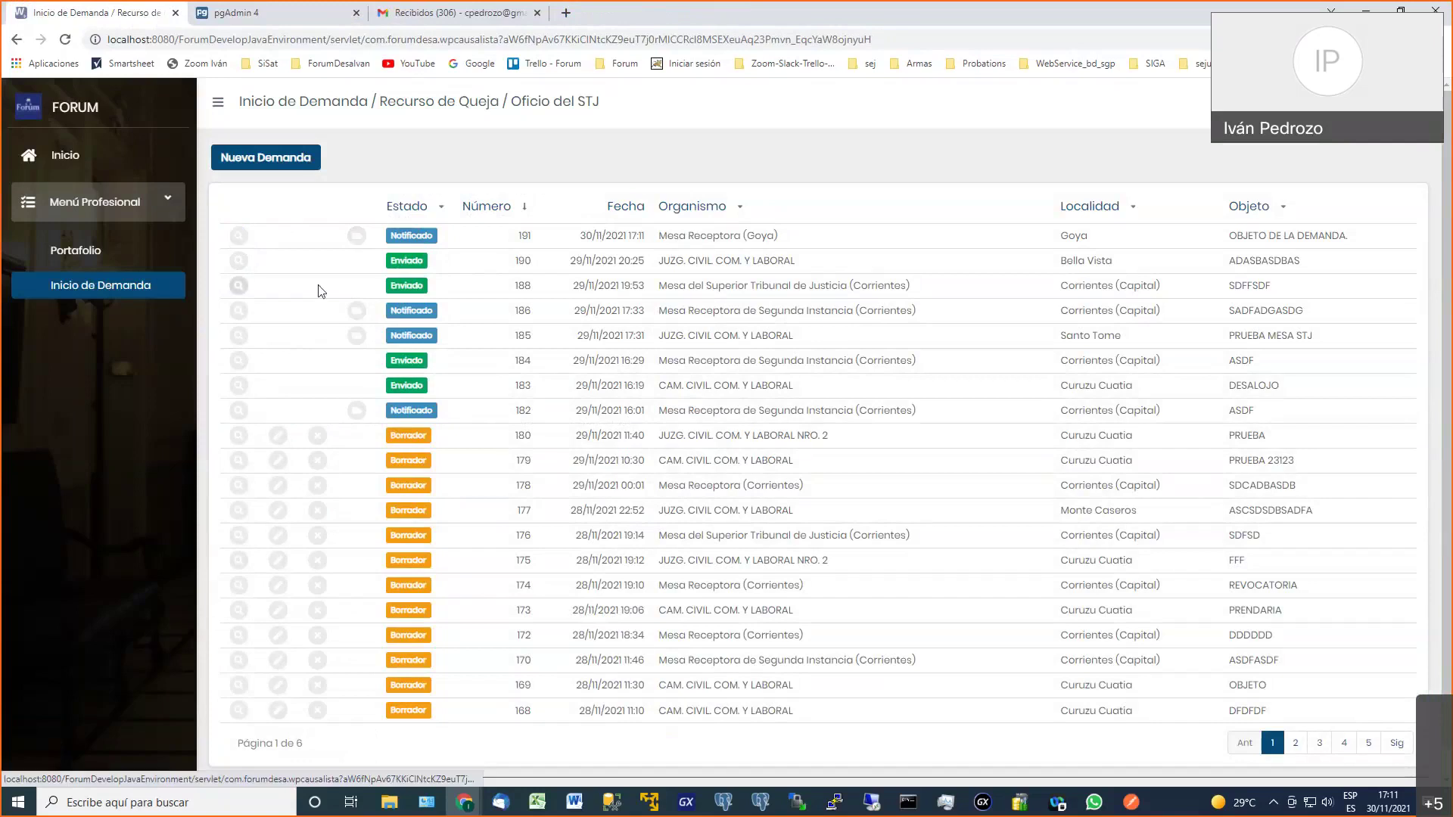
# Try an add-to-portfolio case search, then go to the demands list and the portfolio
pyautogui.click(356, 236)
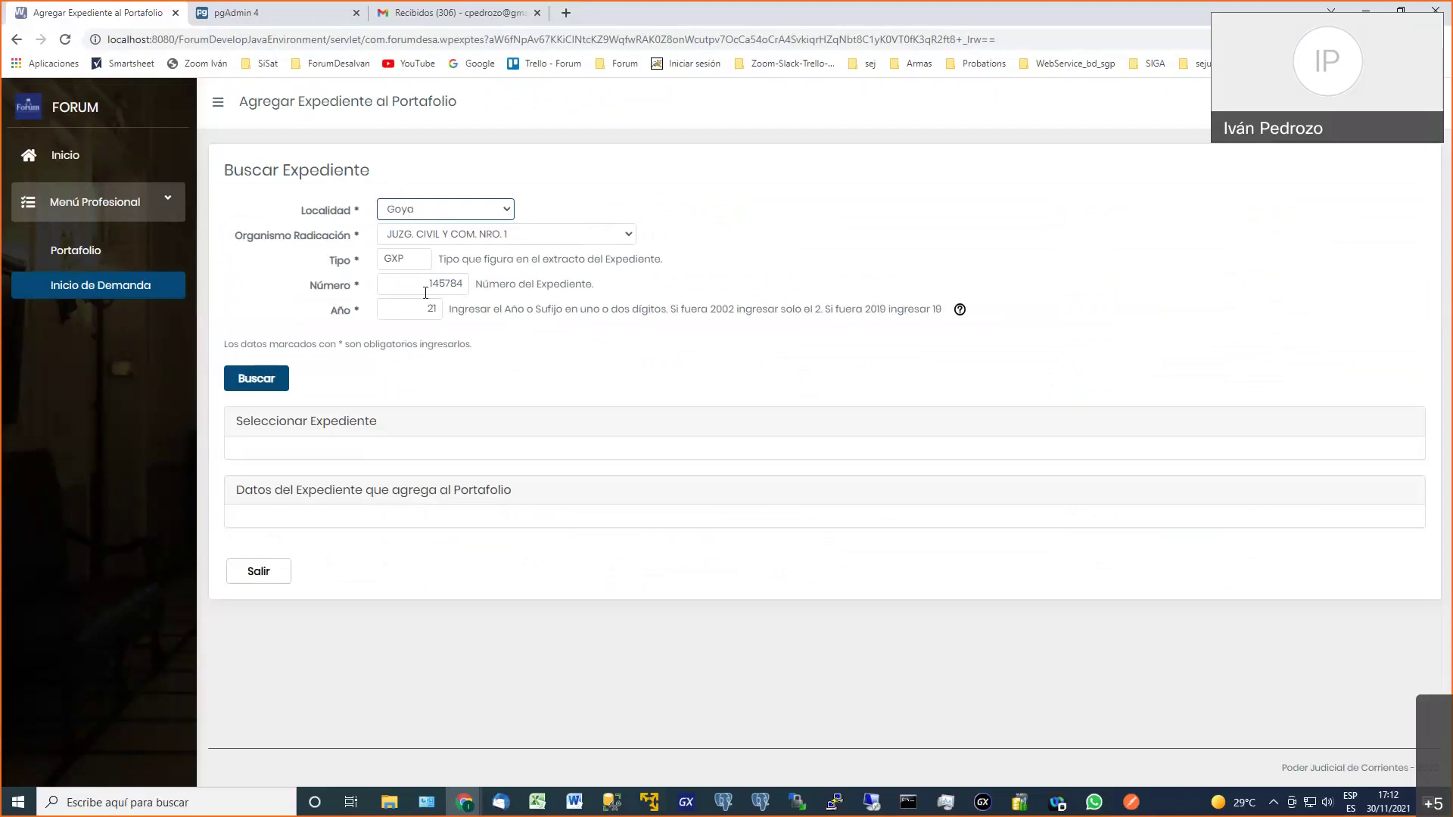
pyautogui.click(251, 382)
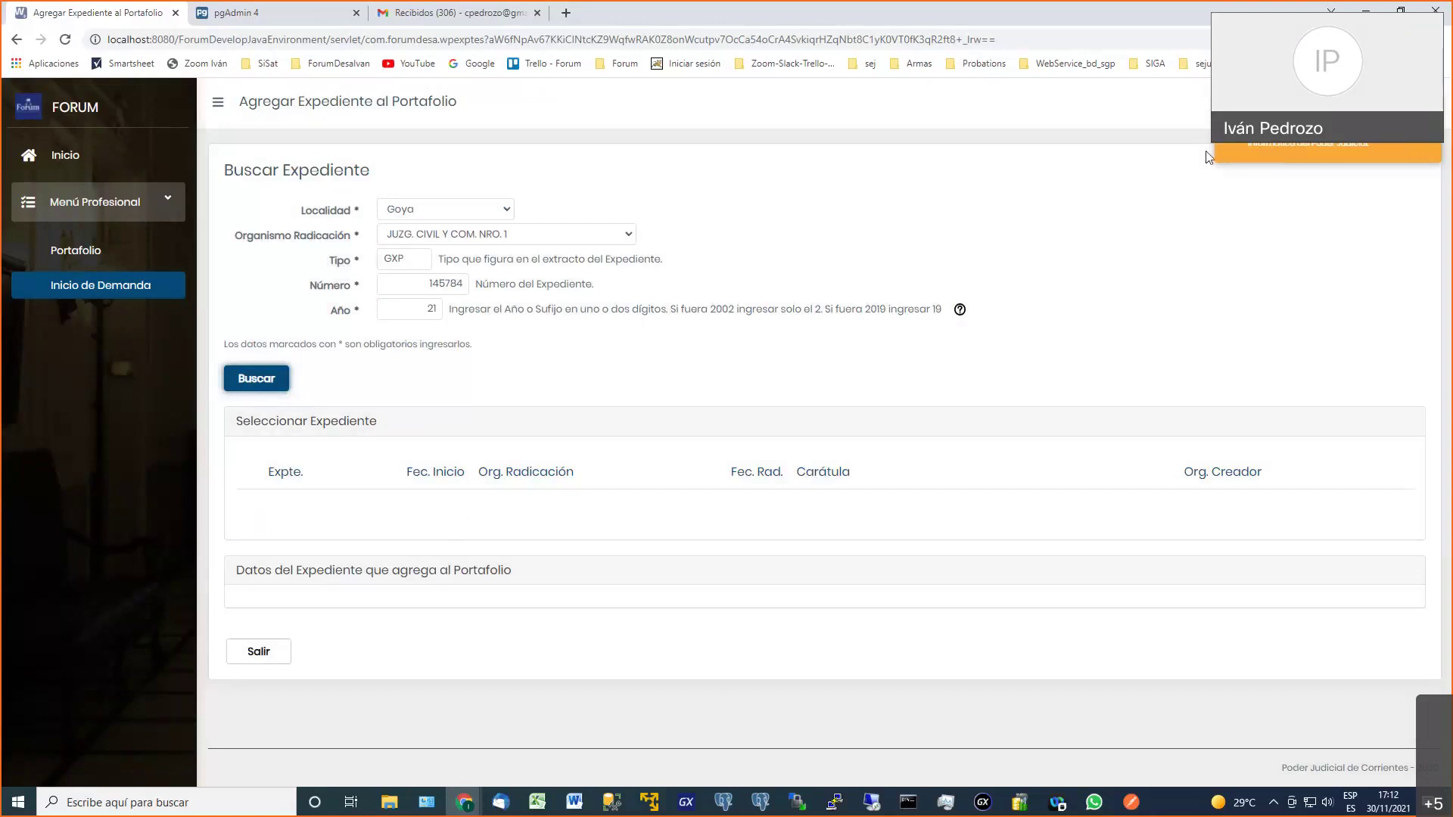
pyautogui.click(438, 308)
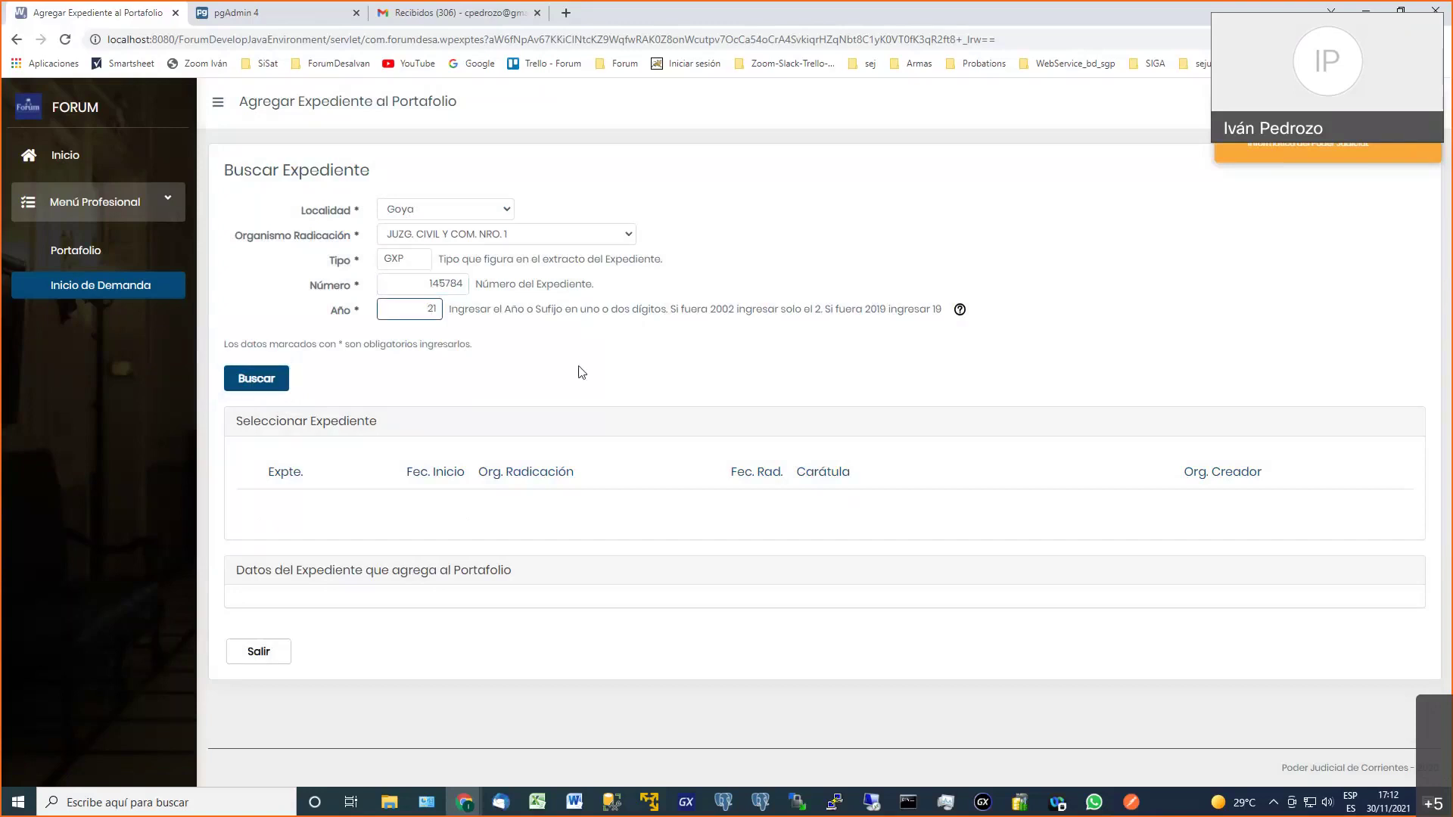
pyautogui.click(132, 286)
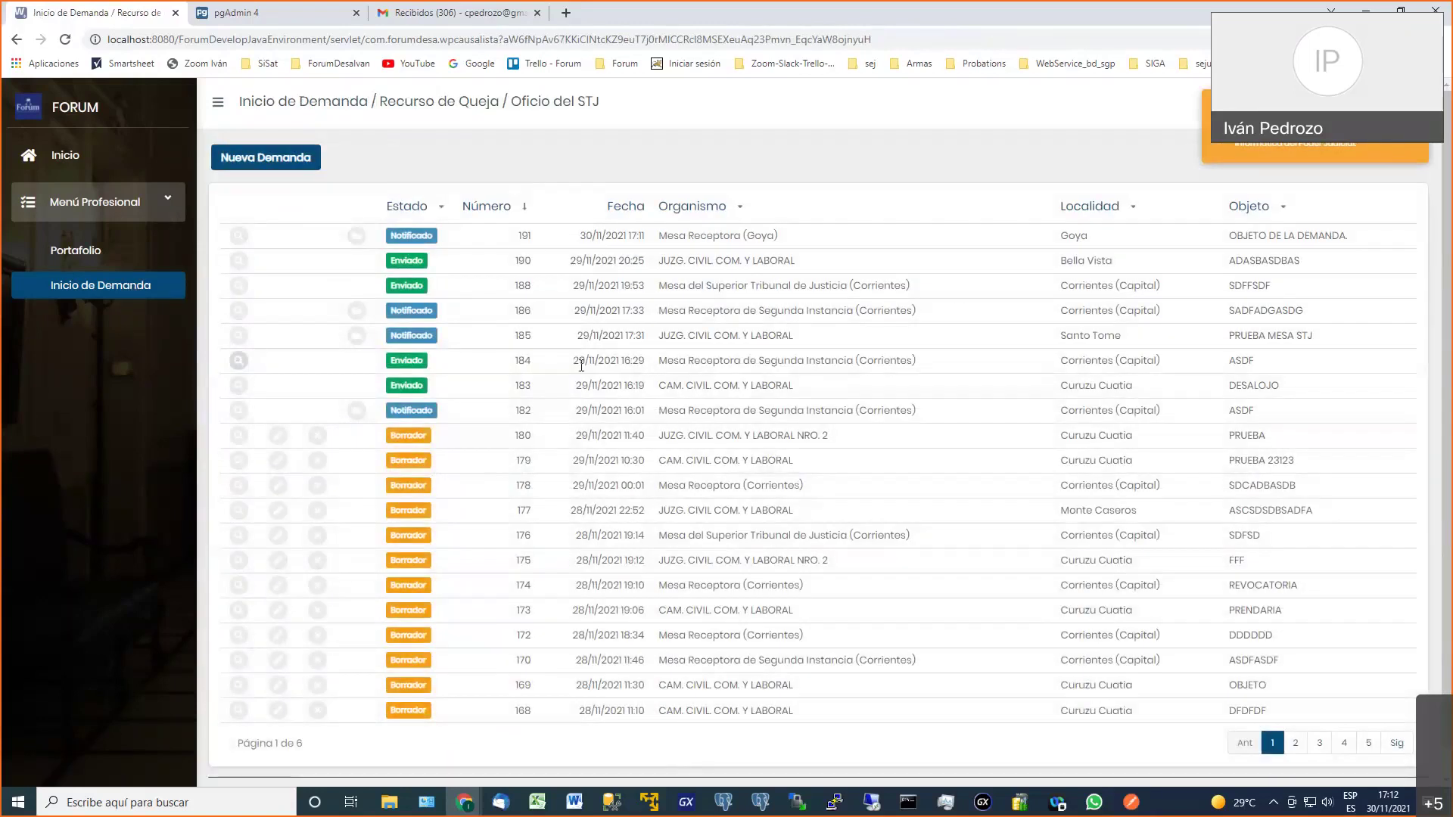
pyautogui.click(86, 257)
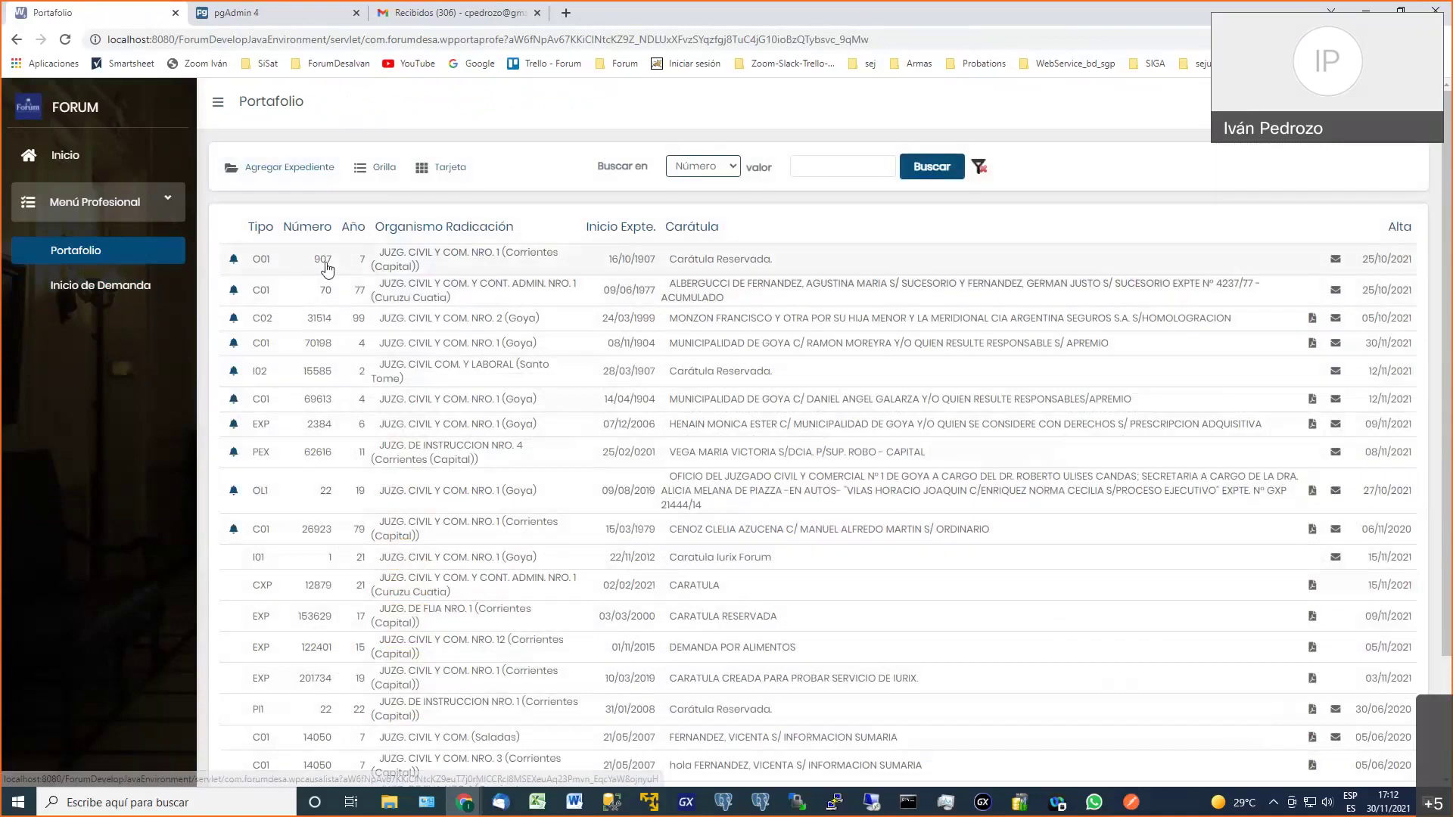
# Open case O01 907/7 from the portfolio and list its notifications
pyautogui.click(325, 268)
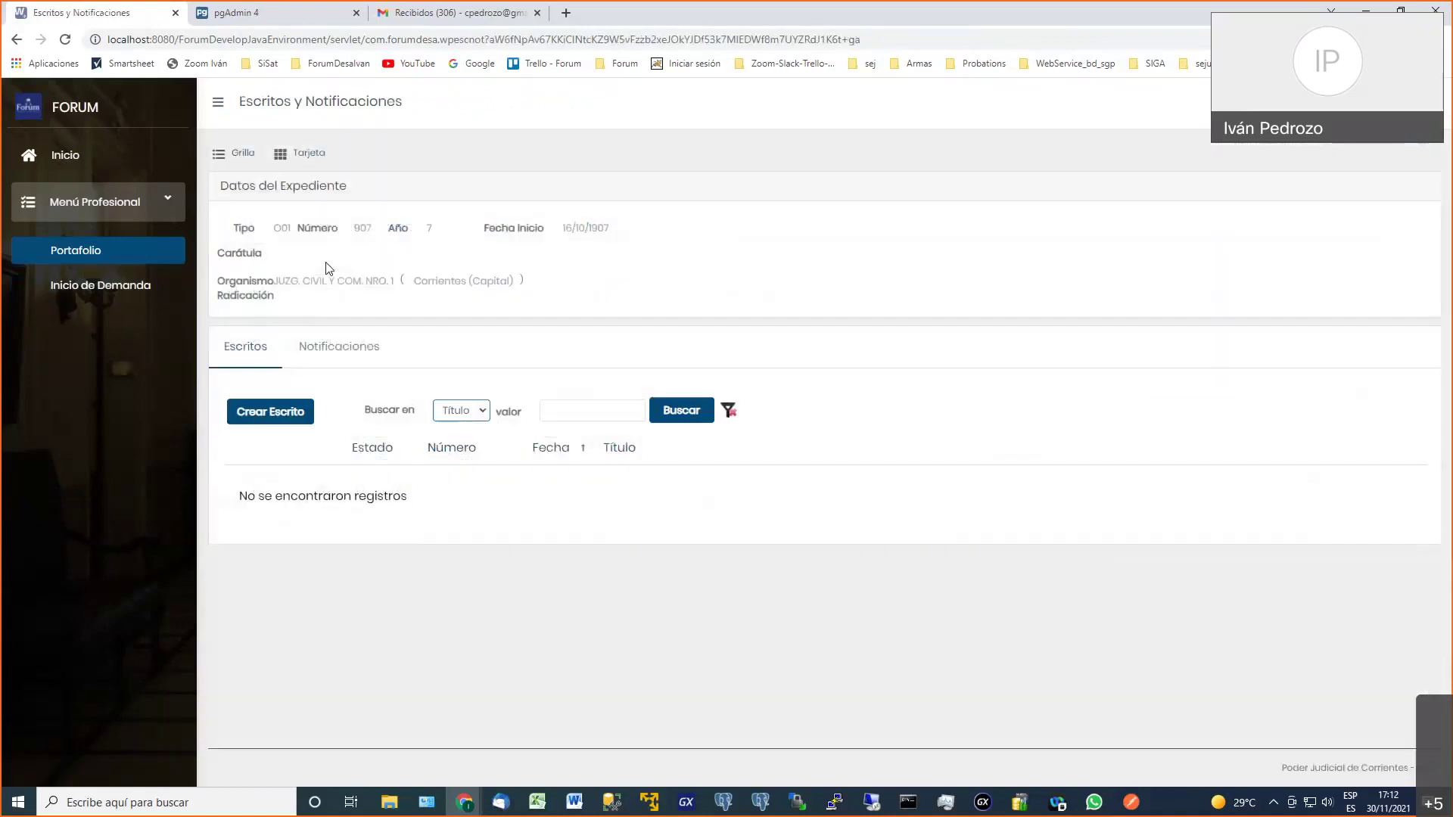
pyautogui.click(334, 352)
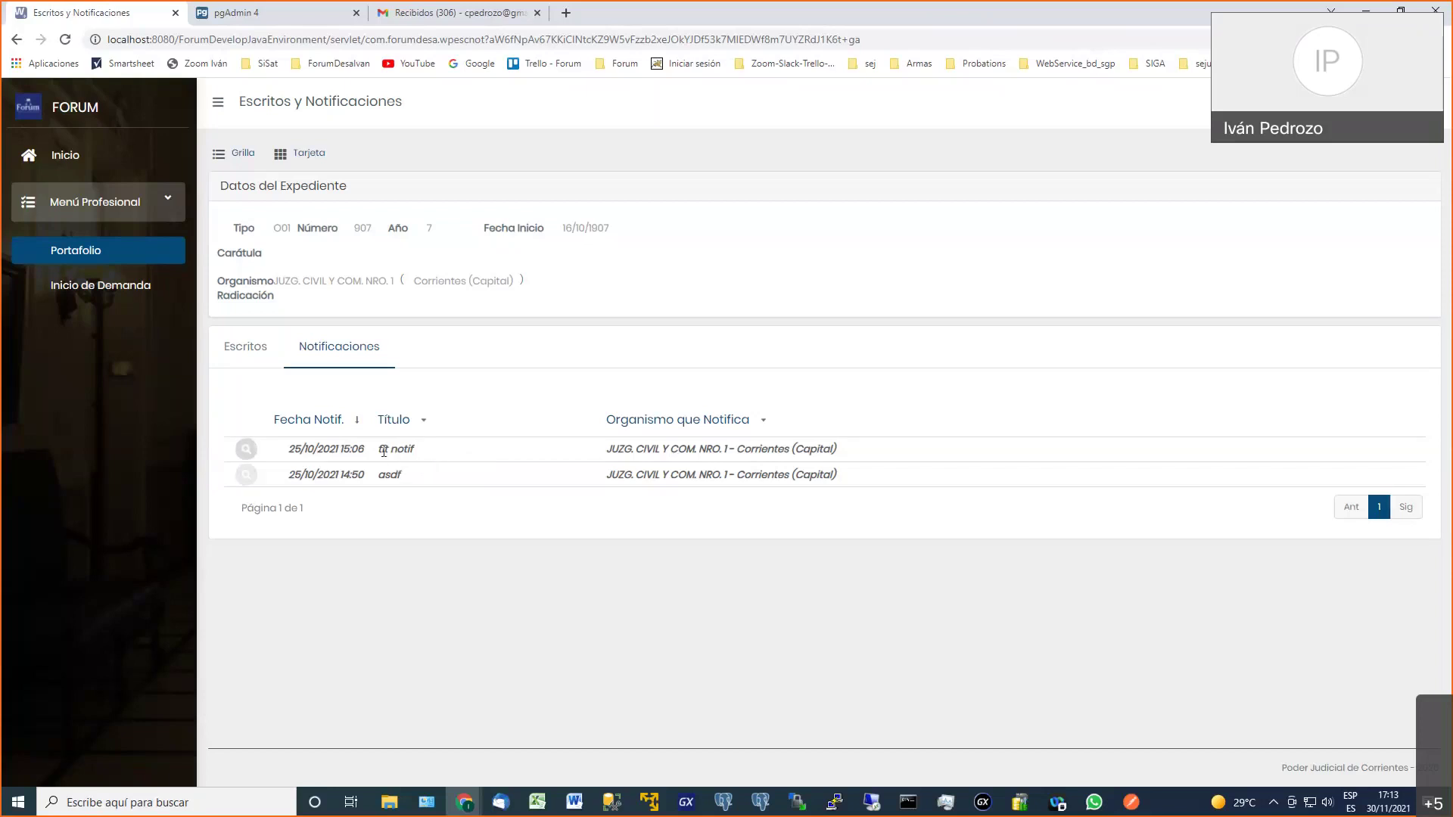
pyautogui.moveTo(381, 448); pyautogui.dragTo(430, 460)
# View the details of the 25/10/2021 'tit notif' notification, then go back
pyautogui.click(430, 460)
pyautogui.click(245, 450)
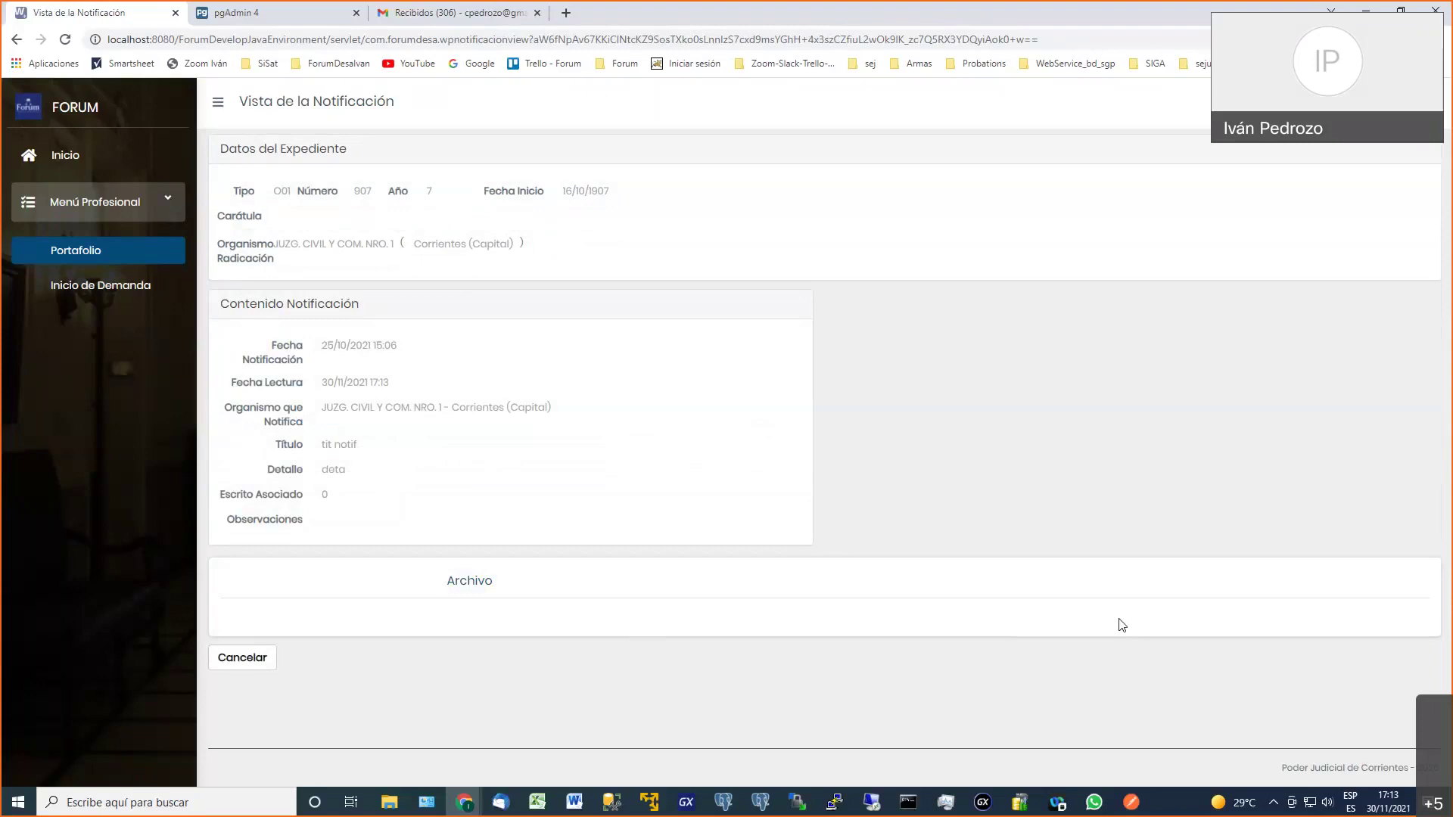
pyautogui.click(256, 659)
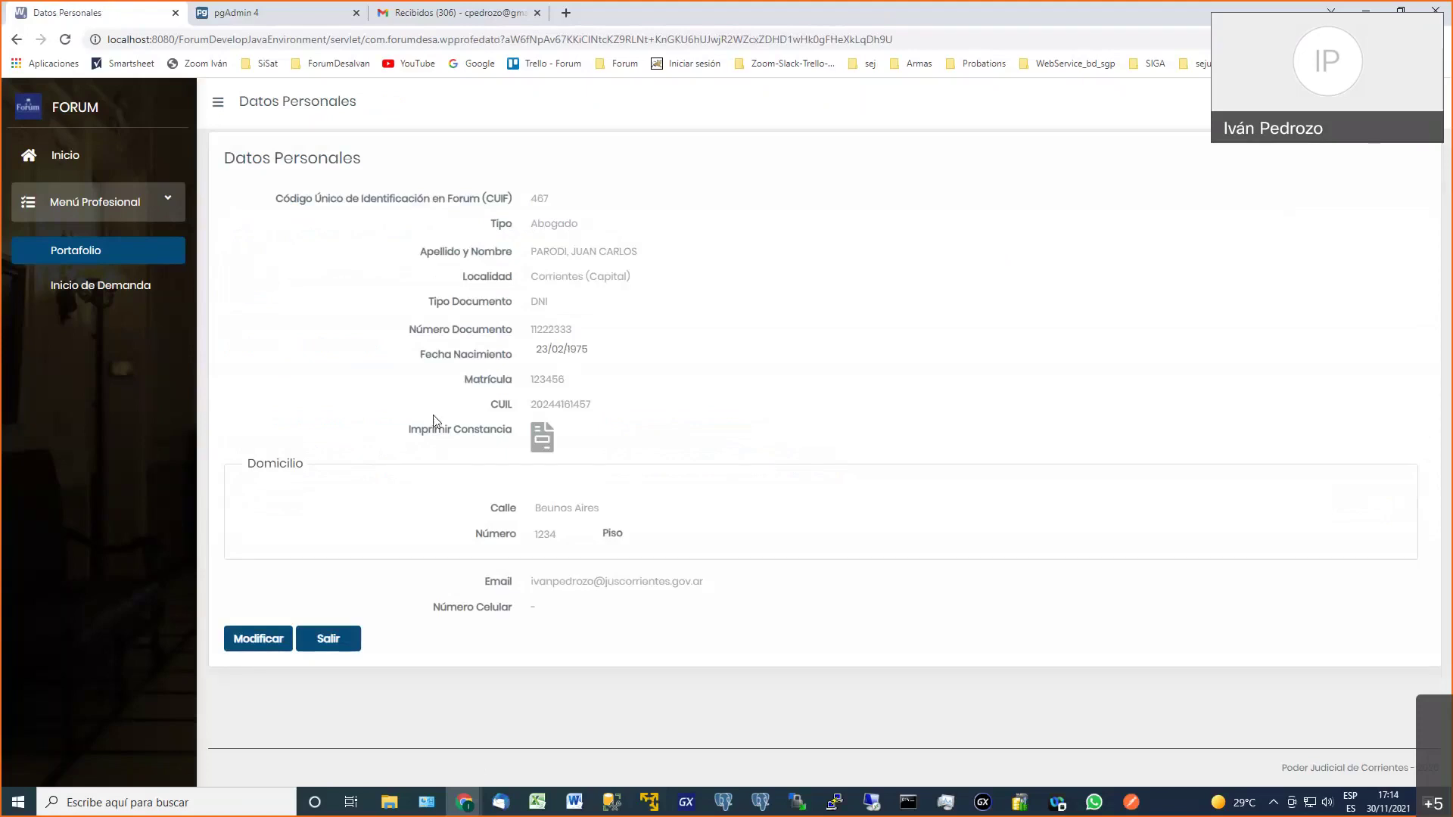
# Edit the profile email to a new gmail.com address and request its validation code
pyautogui.click(273, 647)
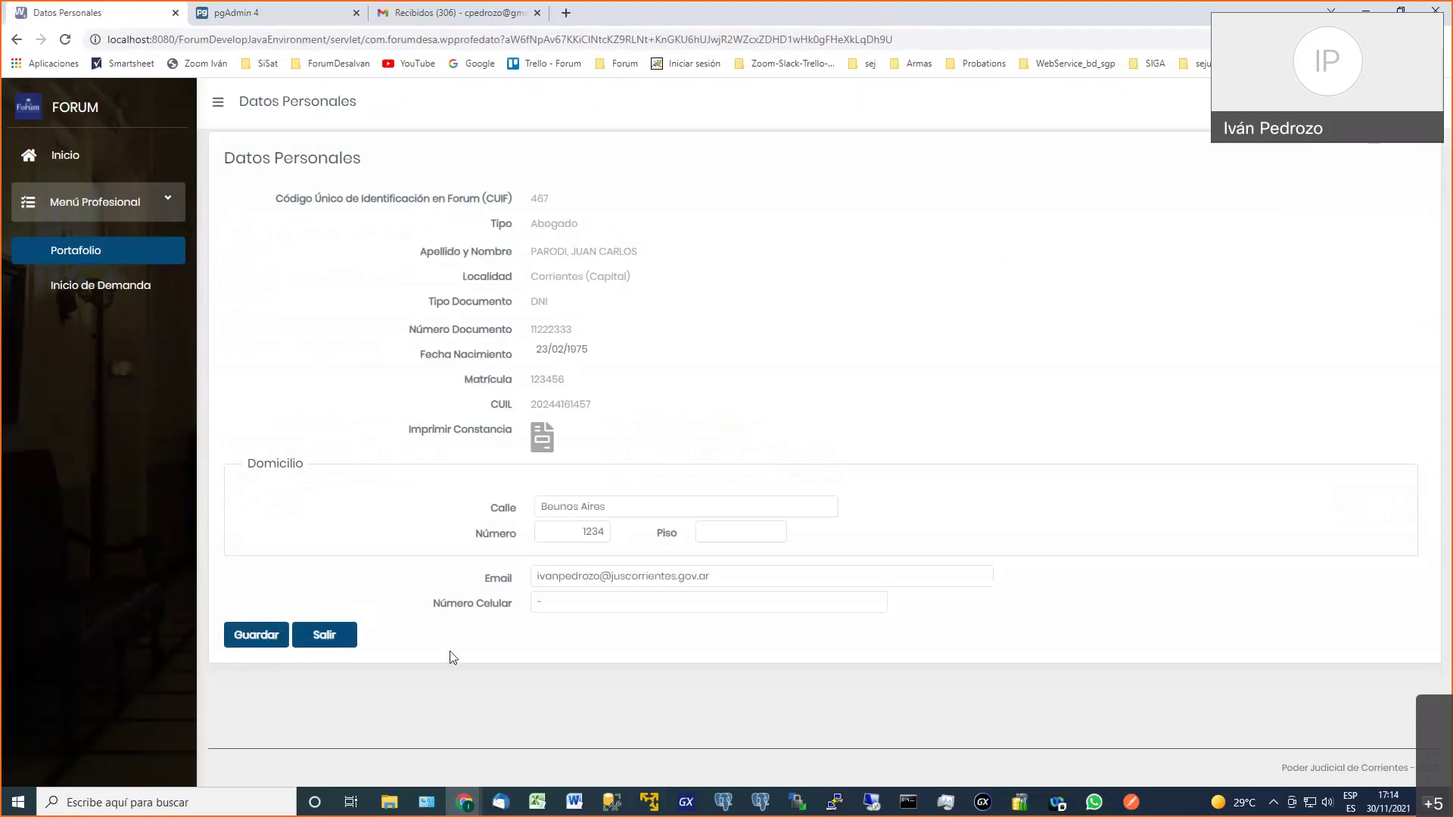
pyautogui.tripleClick(555, 579)
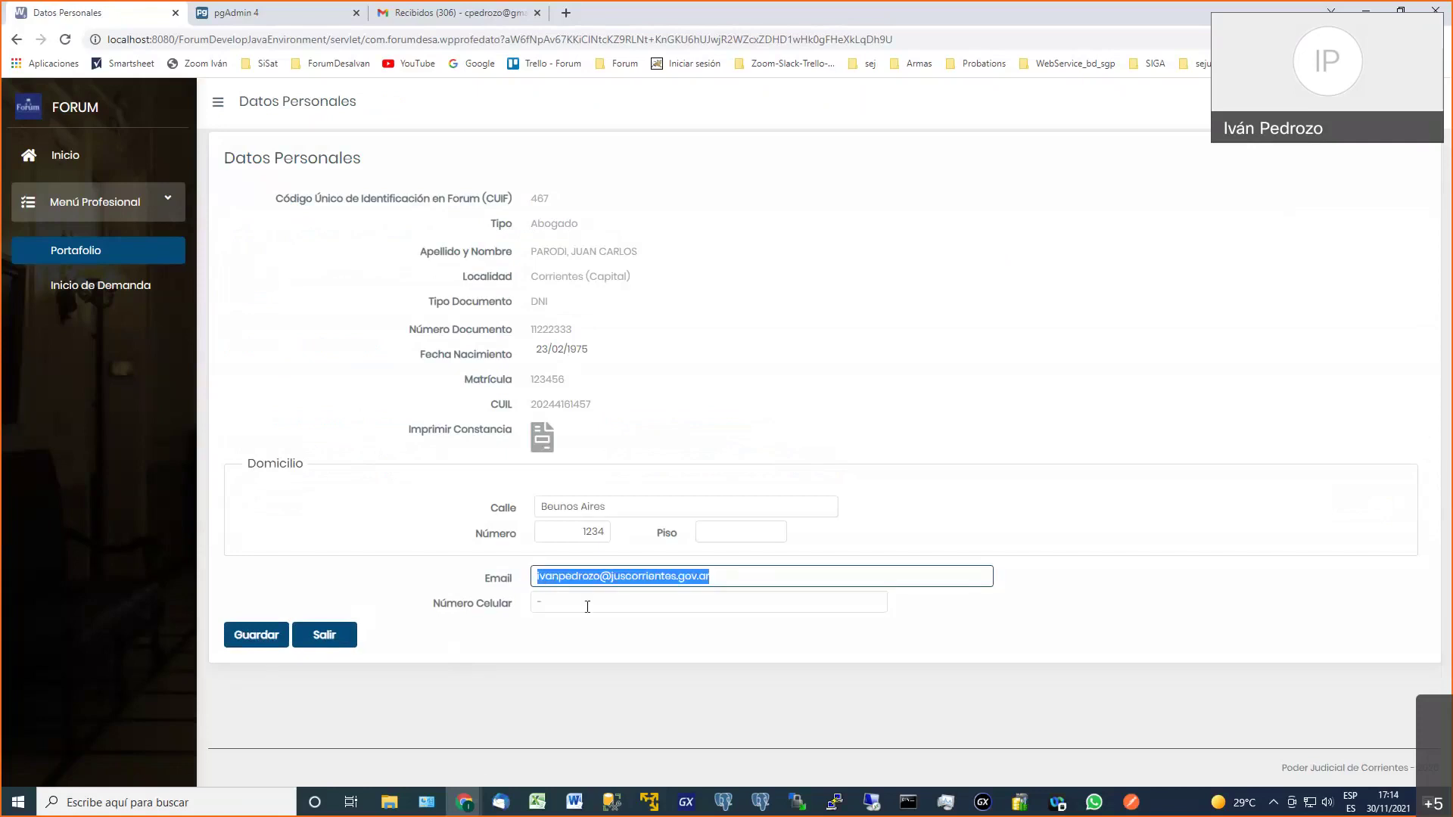
pyautogui.press('Home')
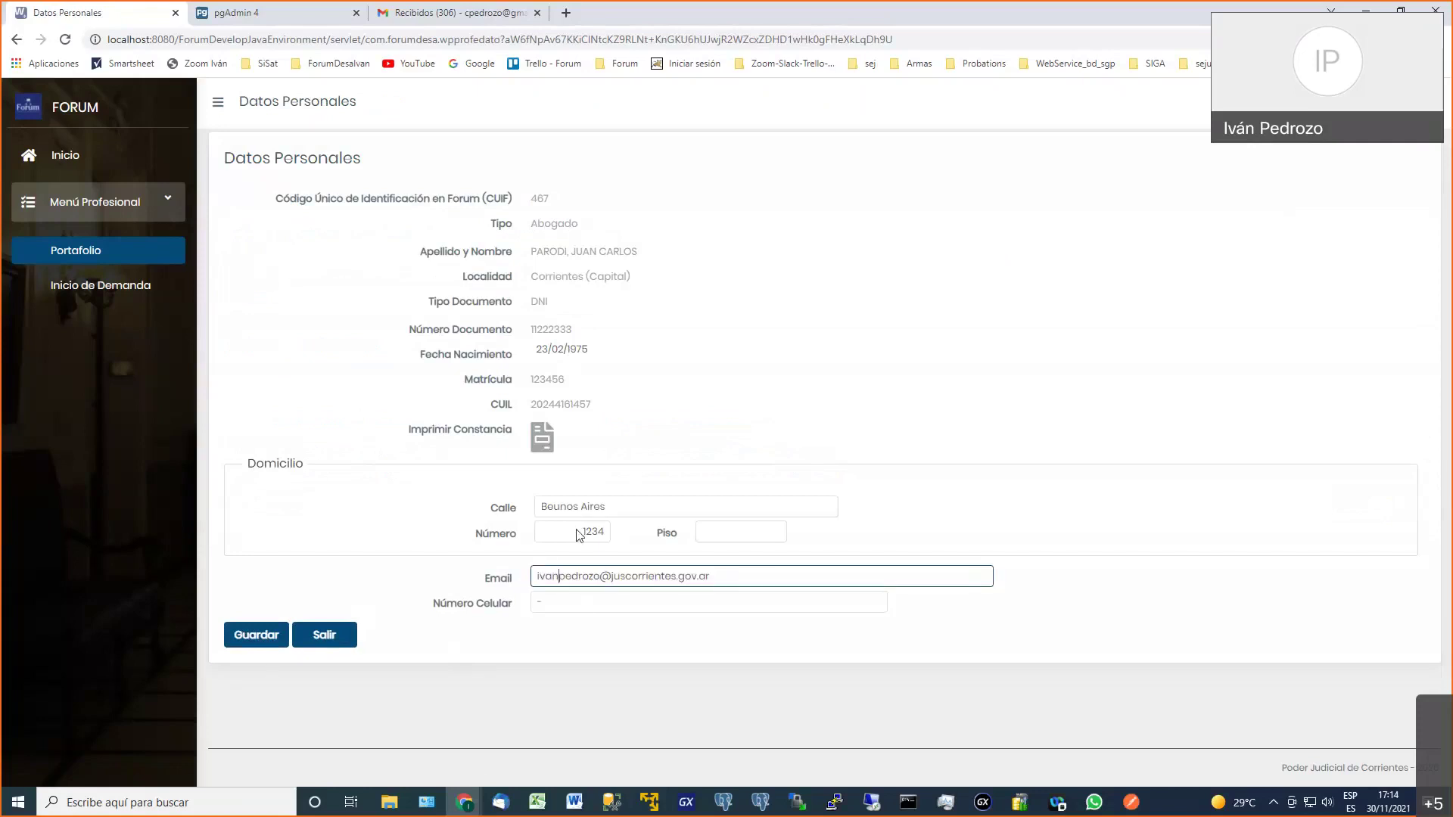
pyautogui.press('Delete')
pyautogui.press('Delete')
pyautogui.press('Delete')
pyautogui.press('Delete')
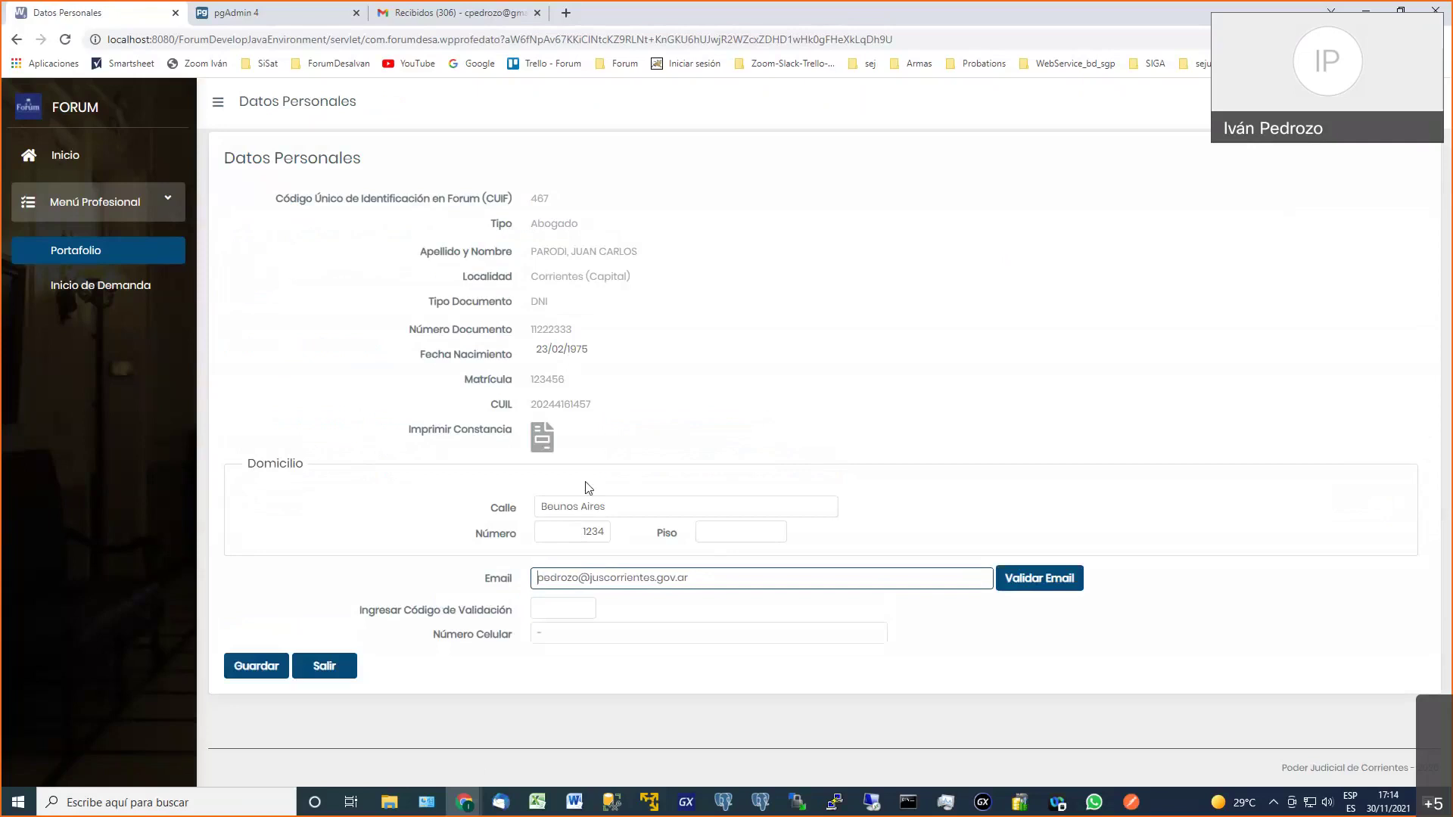
pyautogui.write('C')
pyautogui.press('End')
pyautogui.press('Delete')
pyautogui.write('c')
pyautogui.press('End')
pyautogui.press('BackSpace')
pyautogui.press('BackSpace')
pyautogui.press('BackSpace')
pyautogui.press('BackSpace')
pyautogui.press('BackSpace')
pyautogui.press('BackSpace')
pyautogui.press('BackSpace')
pyautogui.press('BackSpace')
pyautogui.press('BackSpace')
pyautogui.press('BackSpace')
pyautogui.press('BackSpace')
pyautogui.press('BackSpace')
pyautogui.press('BackSpace')
pyautogui.press('BackSpace')
pyautogui.press('BackSpace')
pyautogui.press('BackSpace')
pyautogui.press('BackSpace')
pyautogui.press('BackSpace')
pyautogui.press('BackSpace')
pyautogui.write('gmail.com')
pyautogui.click(1041, 584)
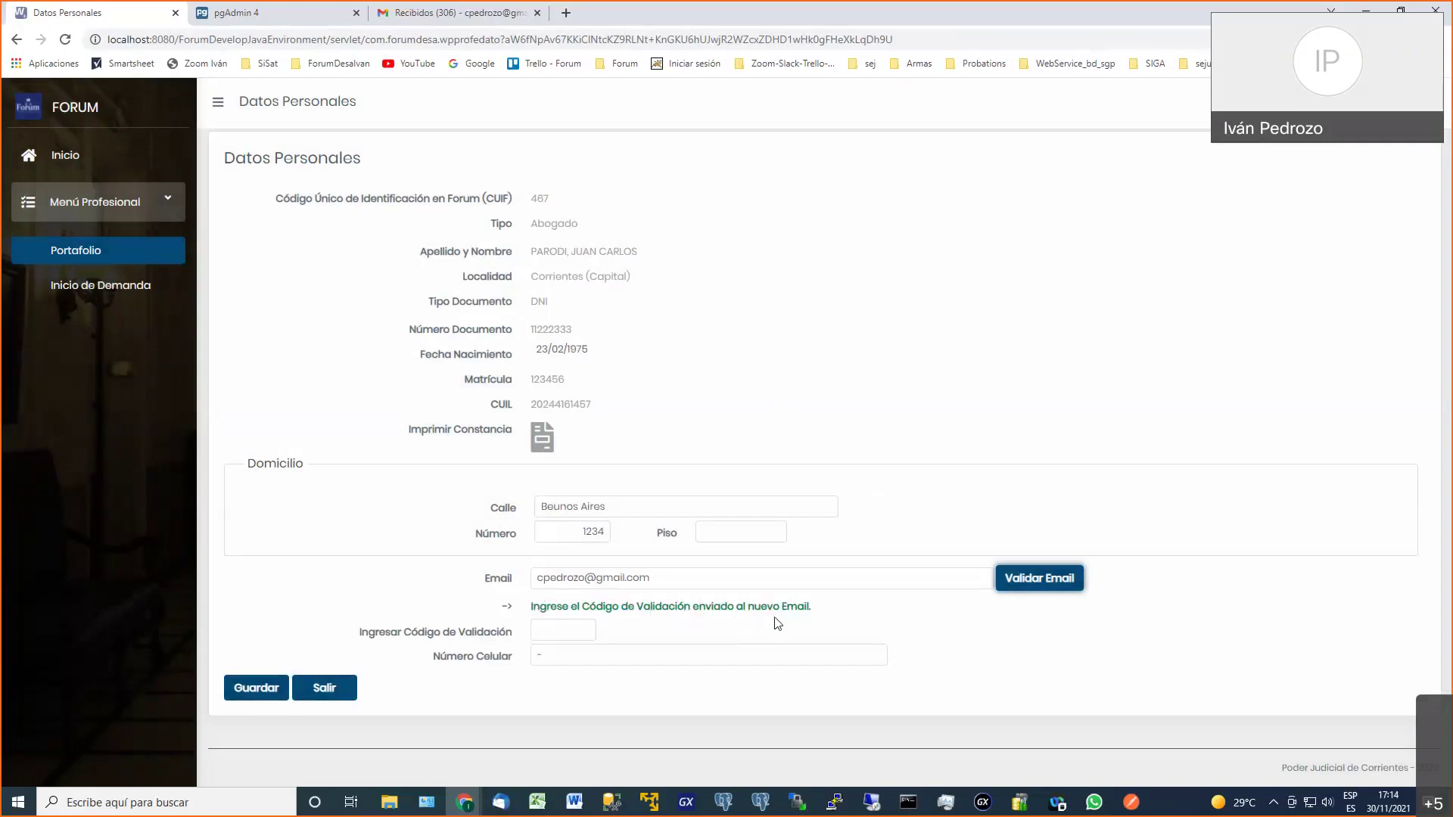
# Read the code in Gmail's 'Forum-Validación cambio de email' message, then return to Forum
pyautogui.click(474, 17)
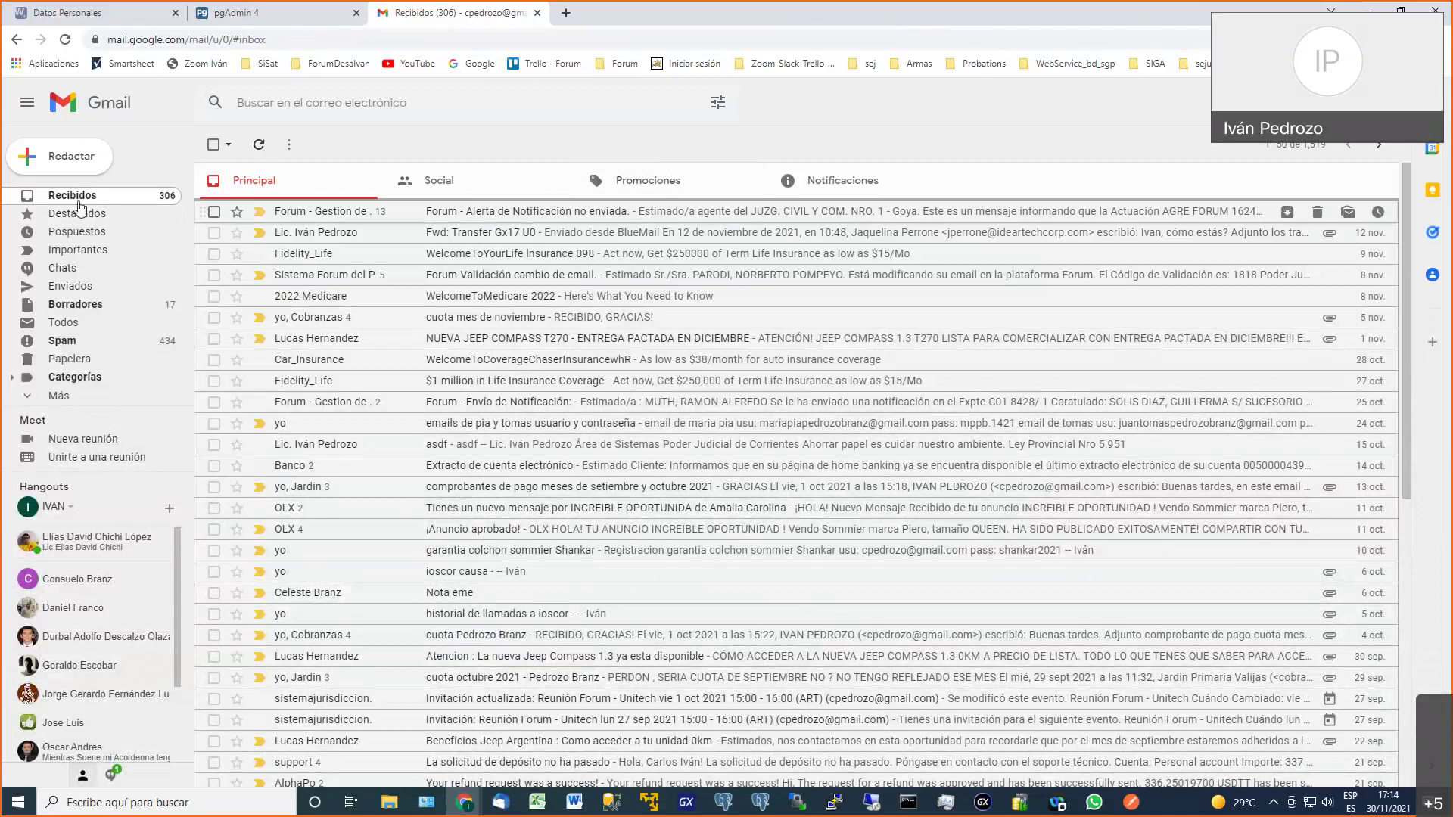
pyautogui.click(830, 181)
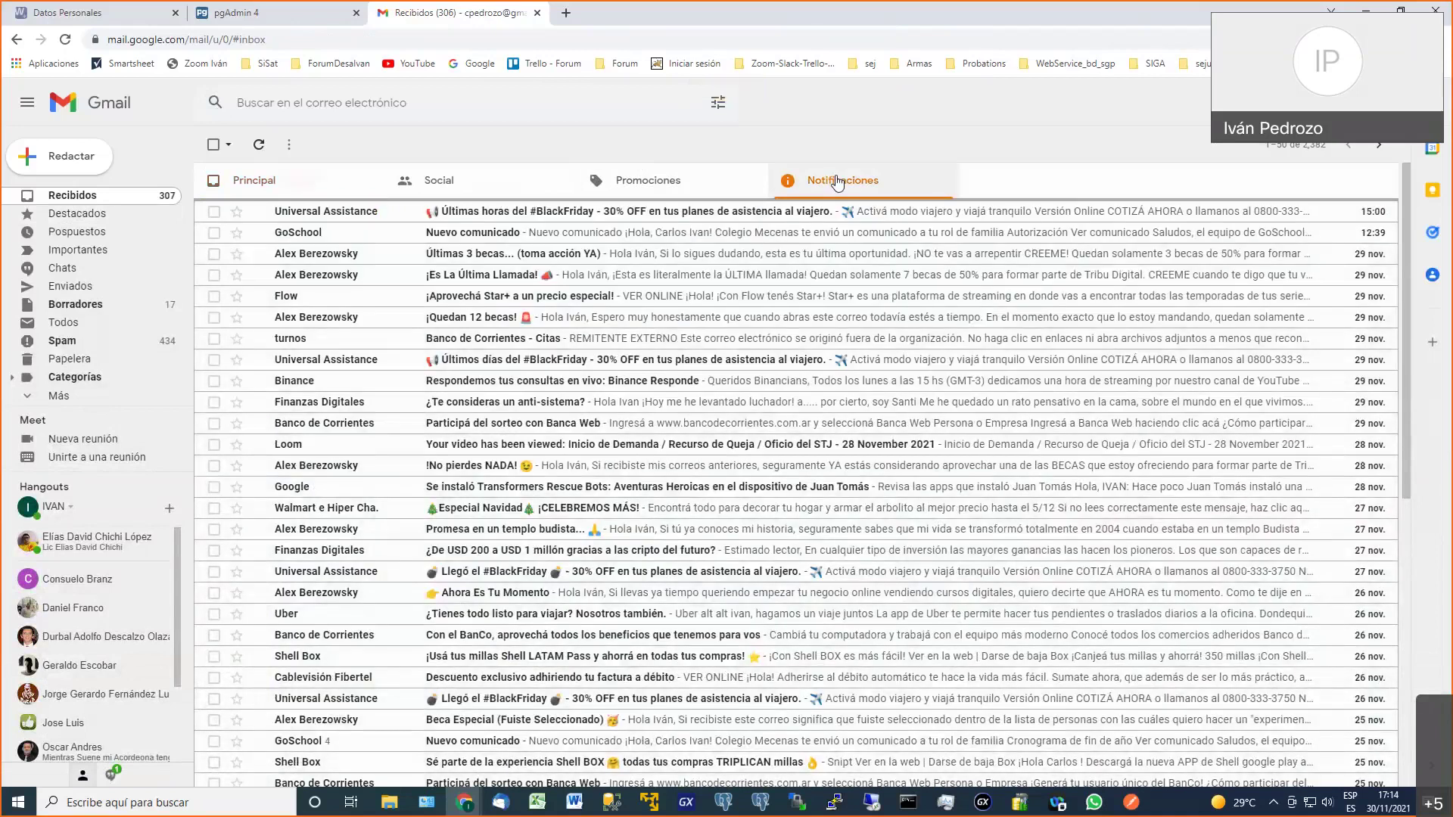
pyautogui.click(255, 180)
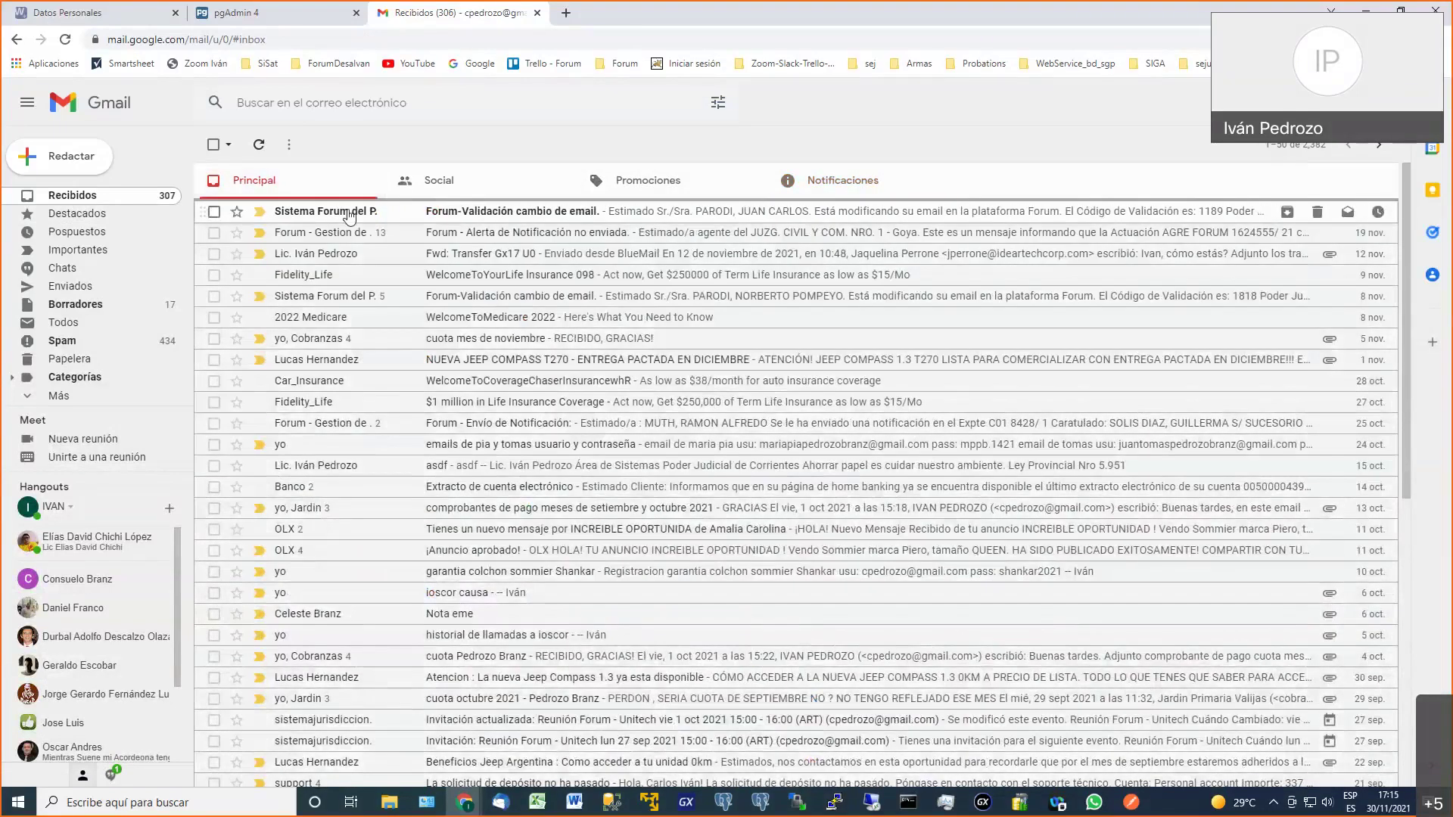
pyautogui.click(324, 215)
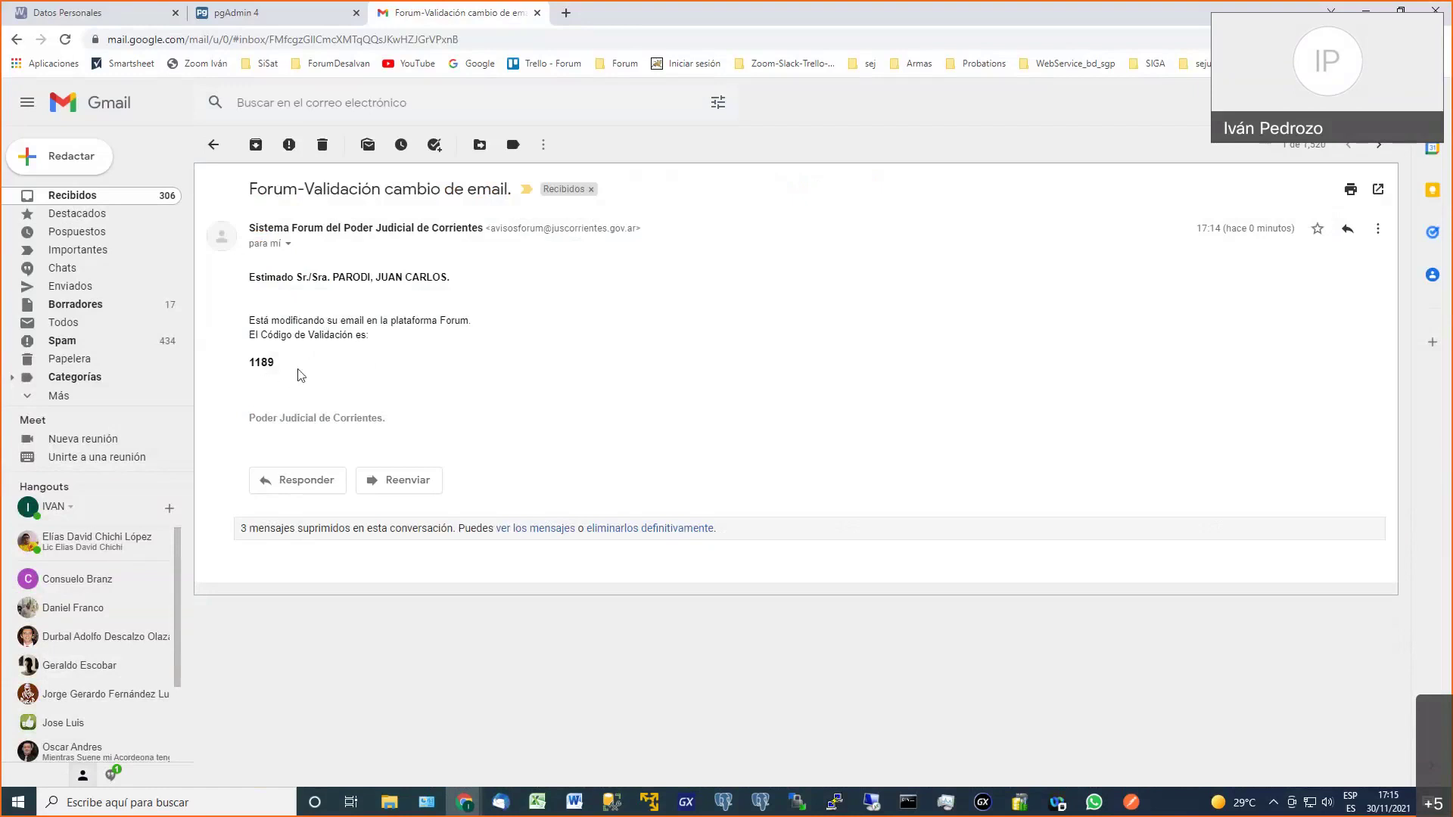
pyautogui.click(121, 12)
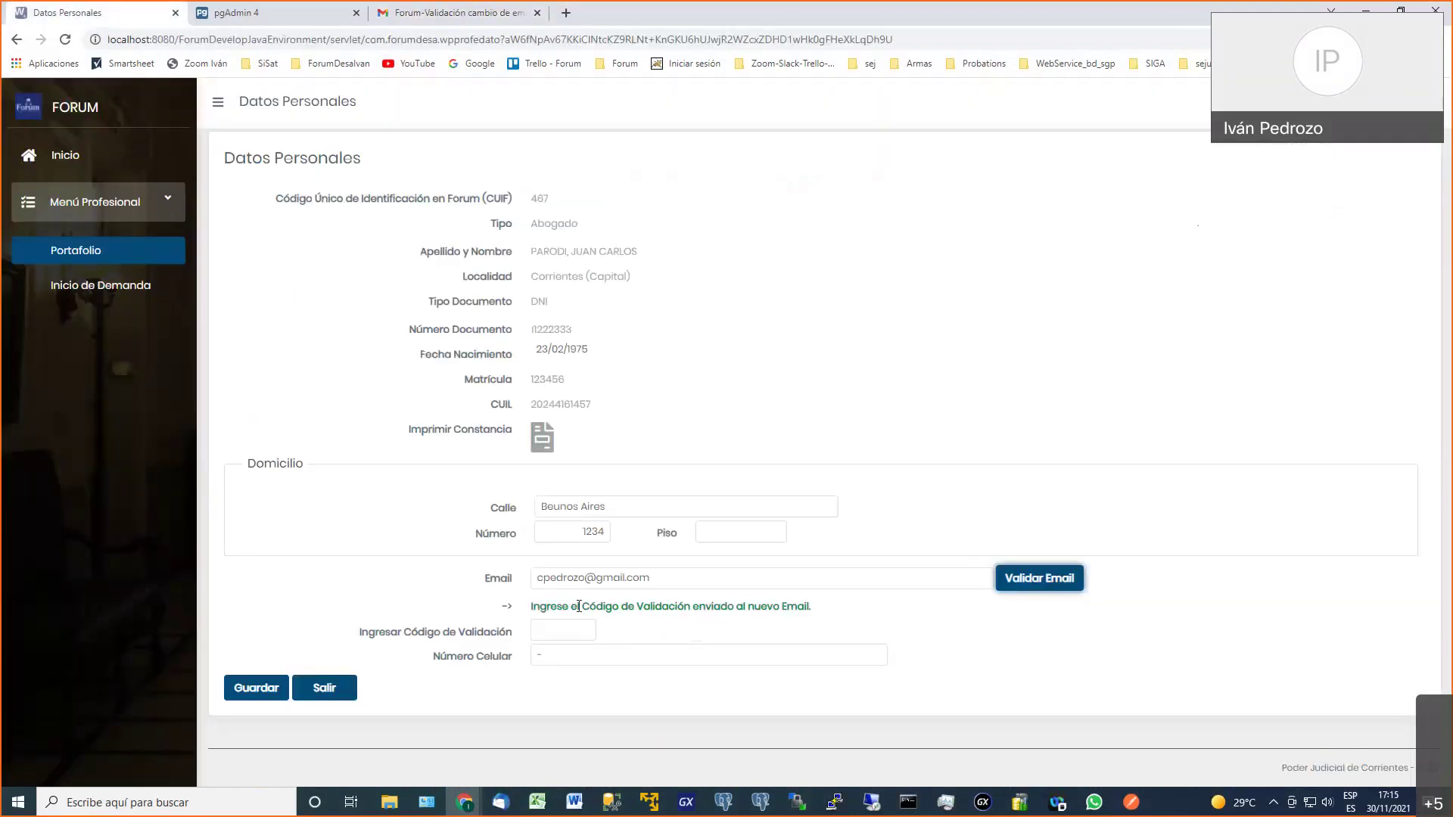
# Enter the emailed validation code and save the new email, confirming the change
pyautogui.click(571, 630)
pyautogui.write('188')
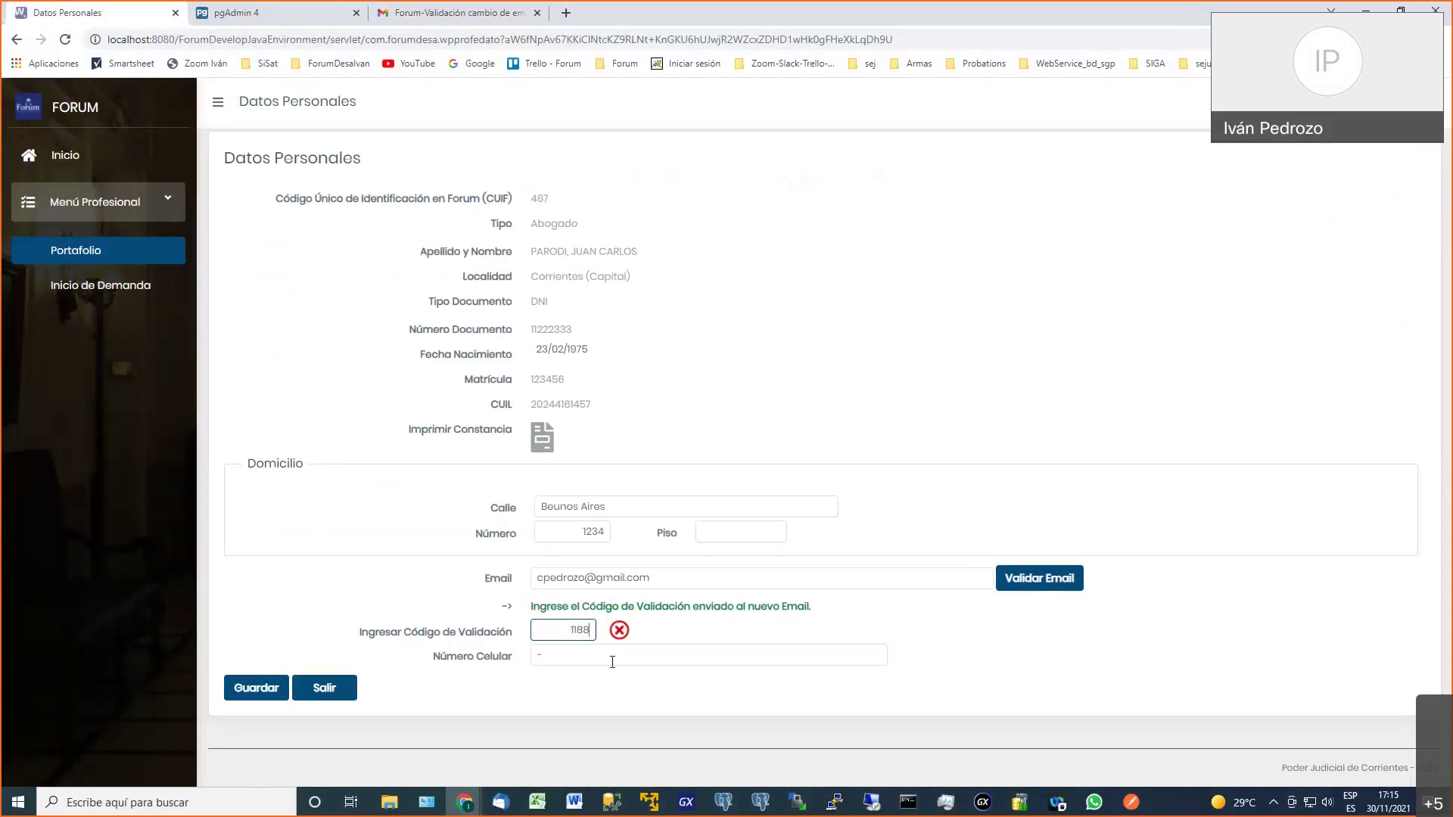
pyautogui.press('BackSpace')
pyautogui.write('9')
pyautogui.click(258, 691)
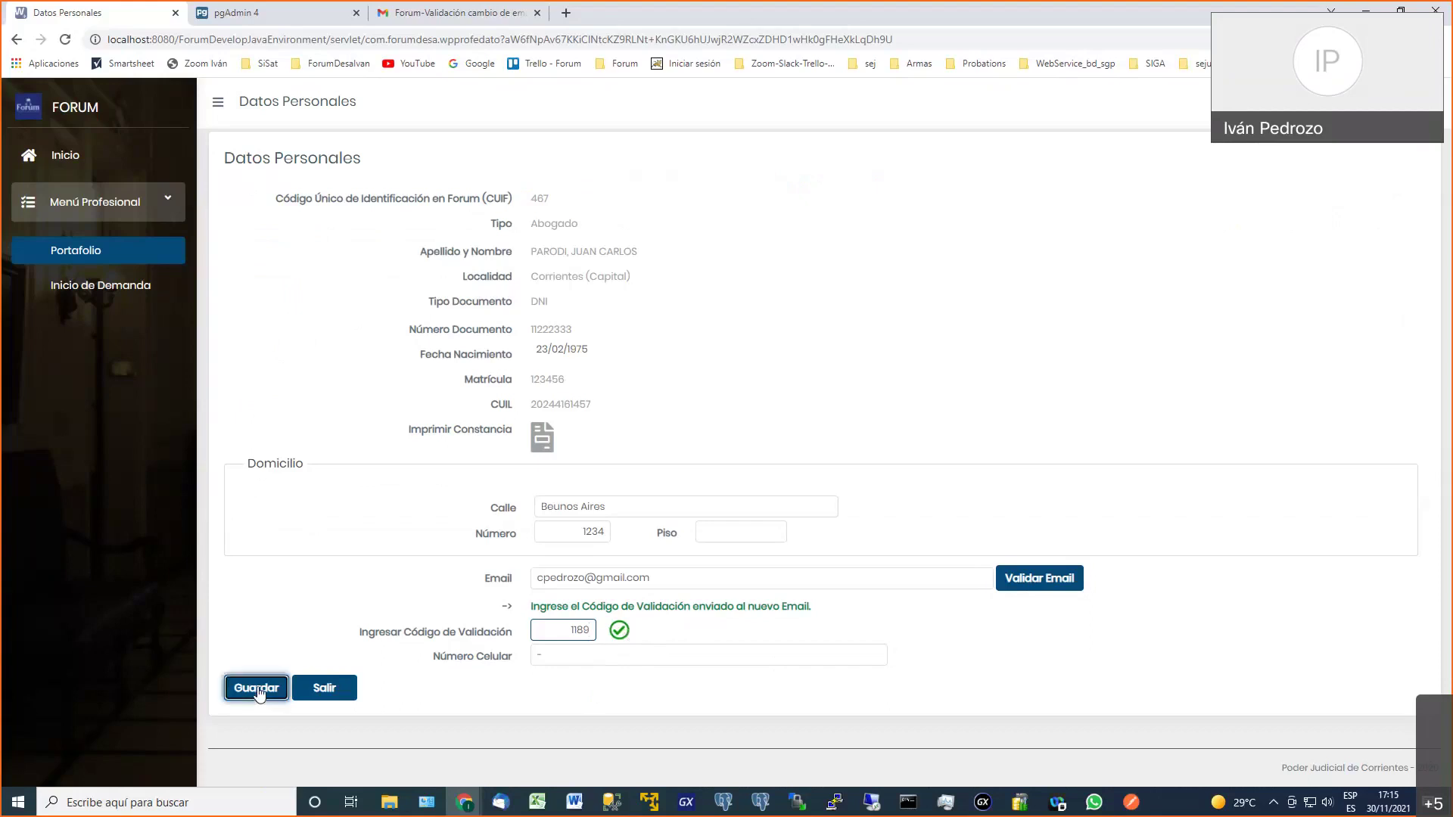
pyautogui.click(884, 352)
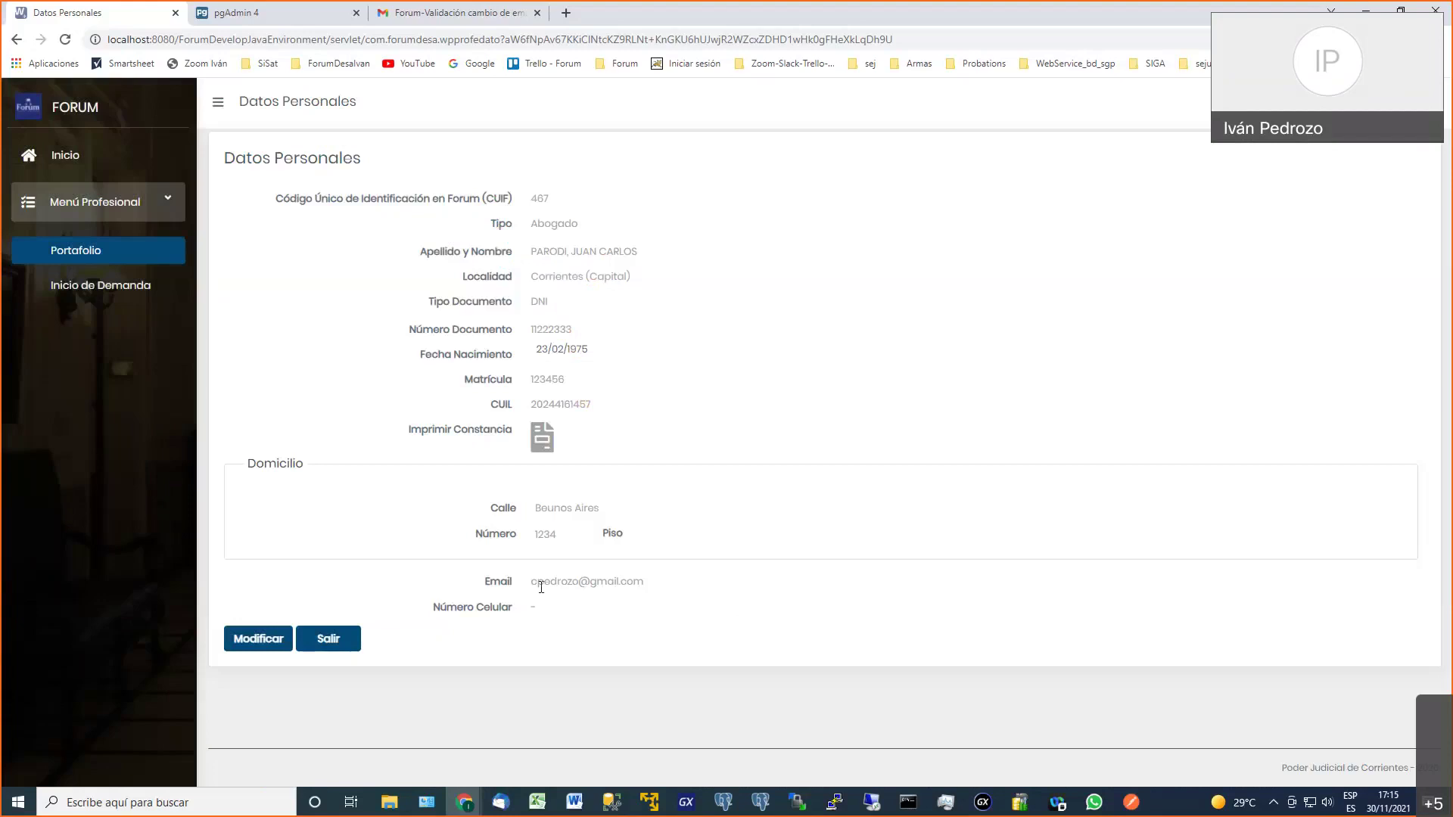
# Leave the Datos Personales page and open the case portfolio
pyautogui.moveTo(536, 583); pyautogui.dragTo(579, 584)
pyautogui.click(680, 580)
pyautogui.click(338, 648)
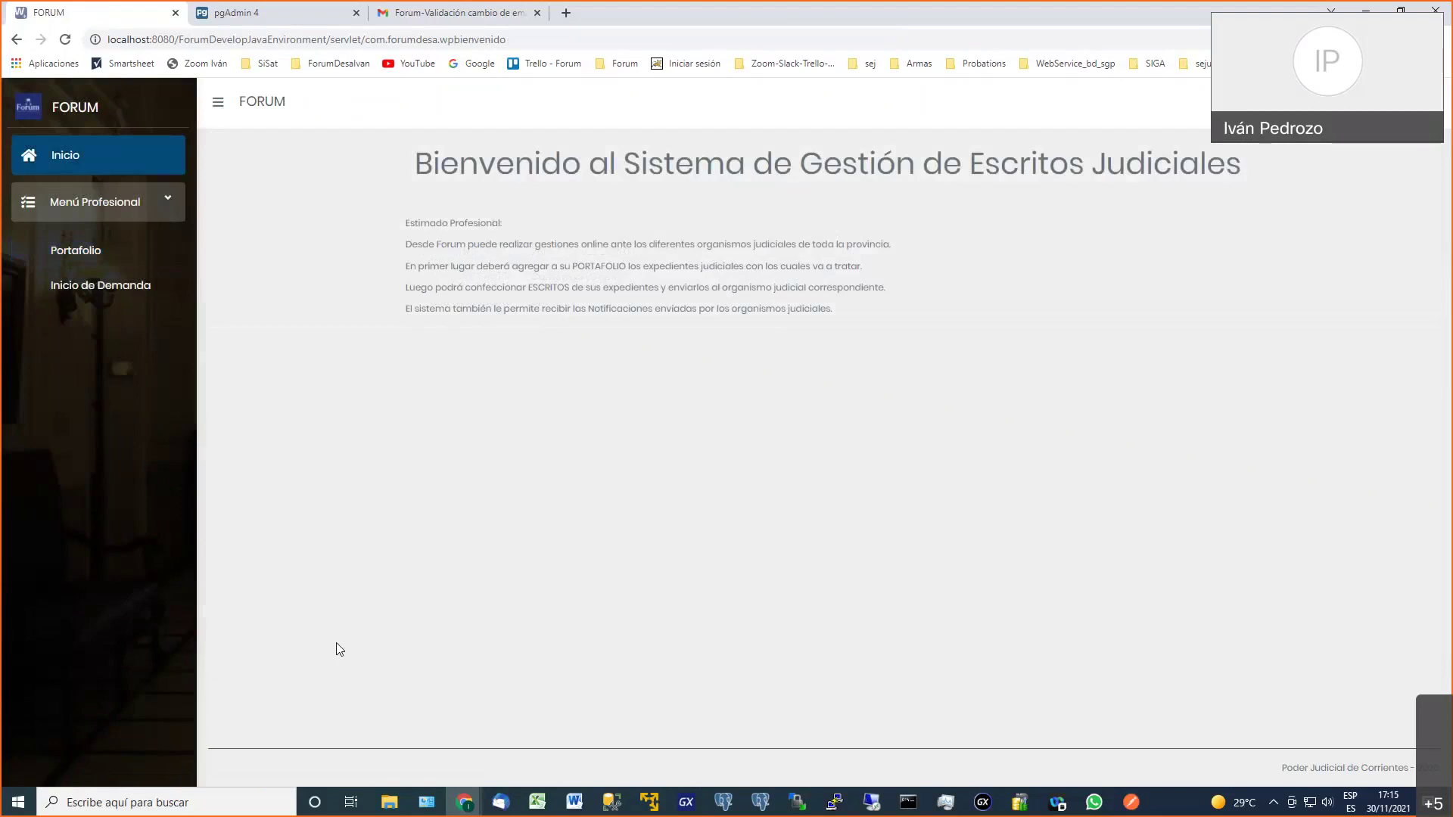
pyautogui.click(96, 266)
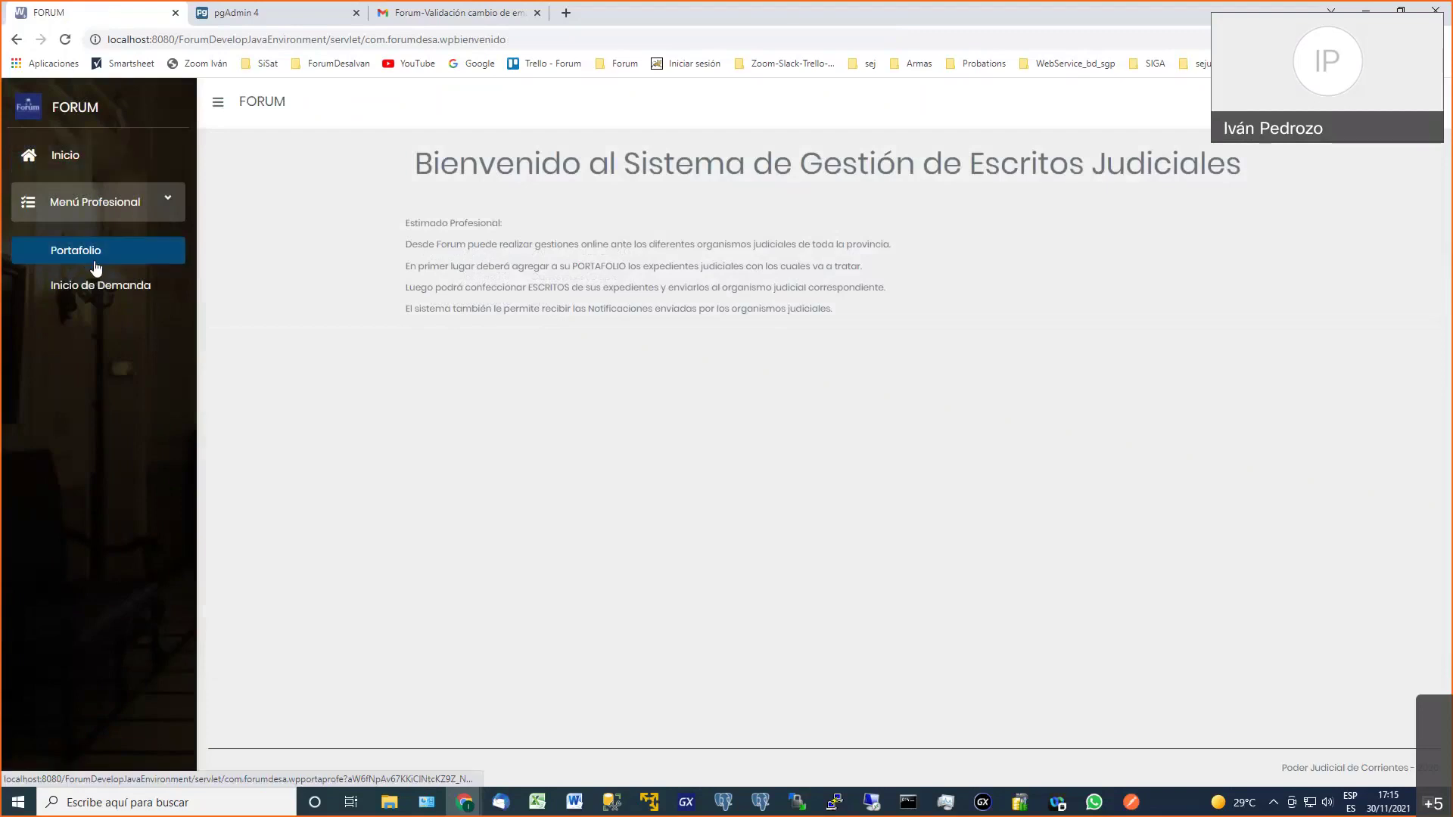
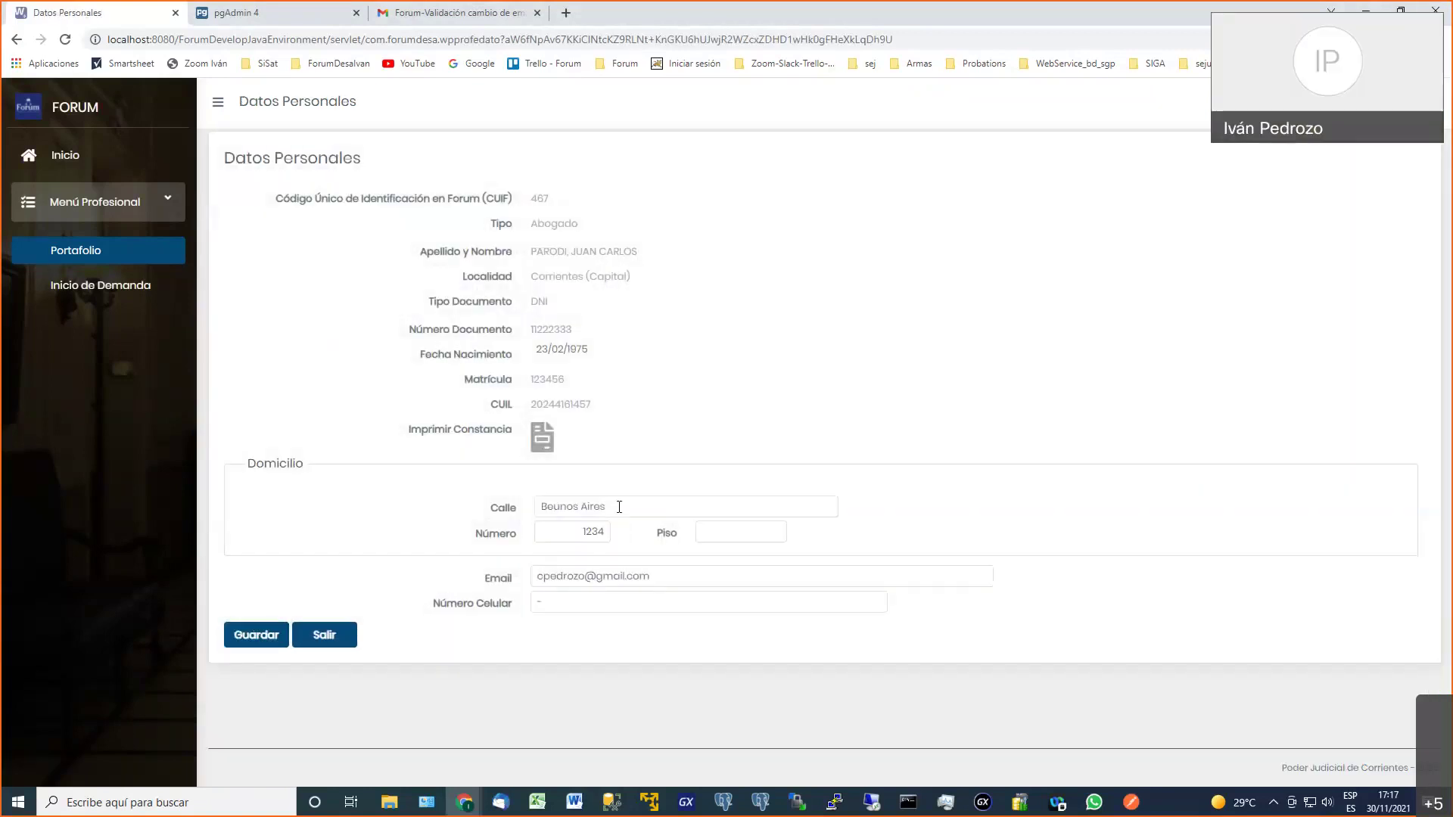
# Review the Piso, Email and Número Celular fields on the Datos Personales form
pyautogui.click(719, 530)
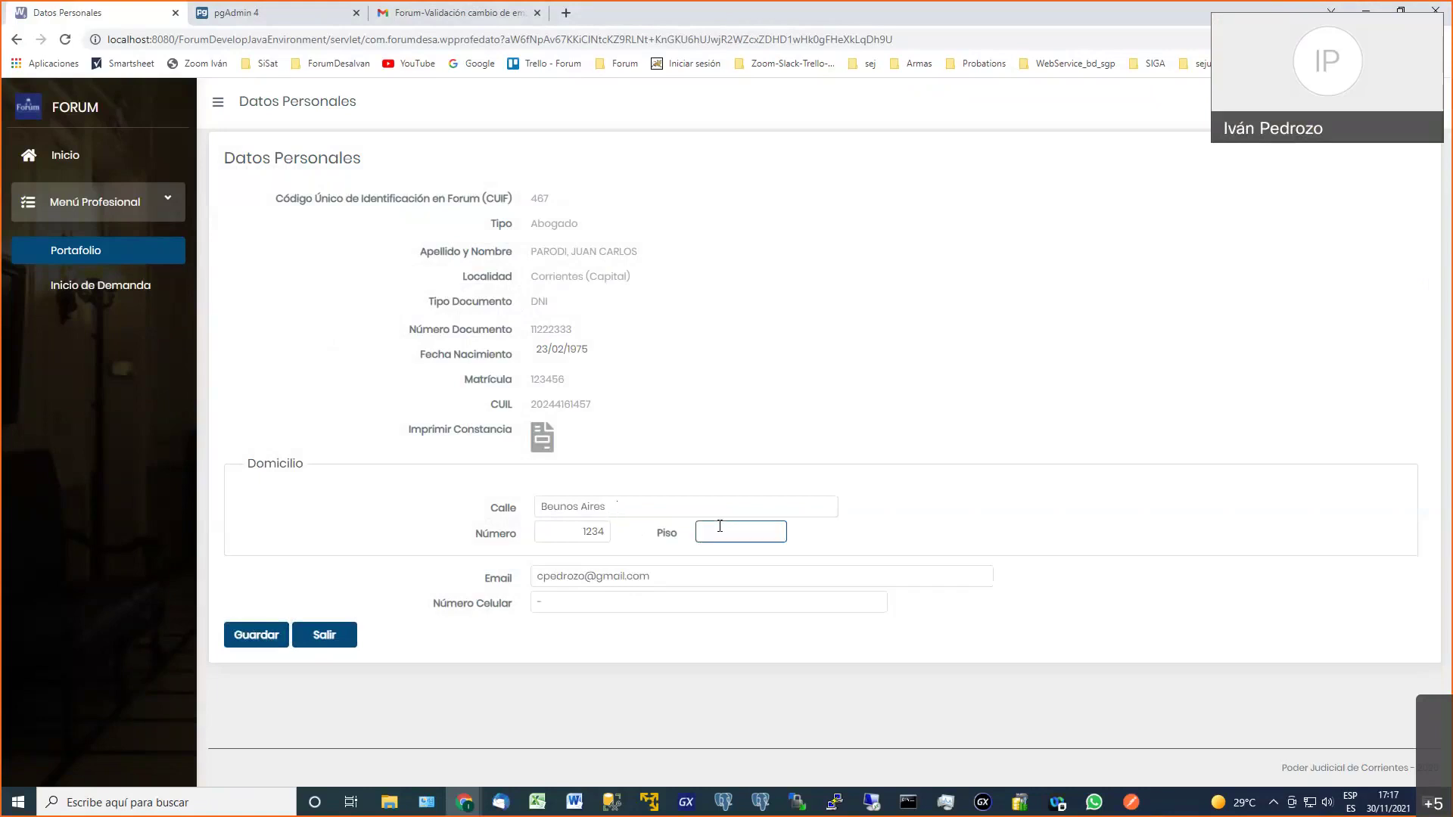
pyautogui.tripleClick(684, 578)
pyautogui.tripleClick(672, 603)
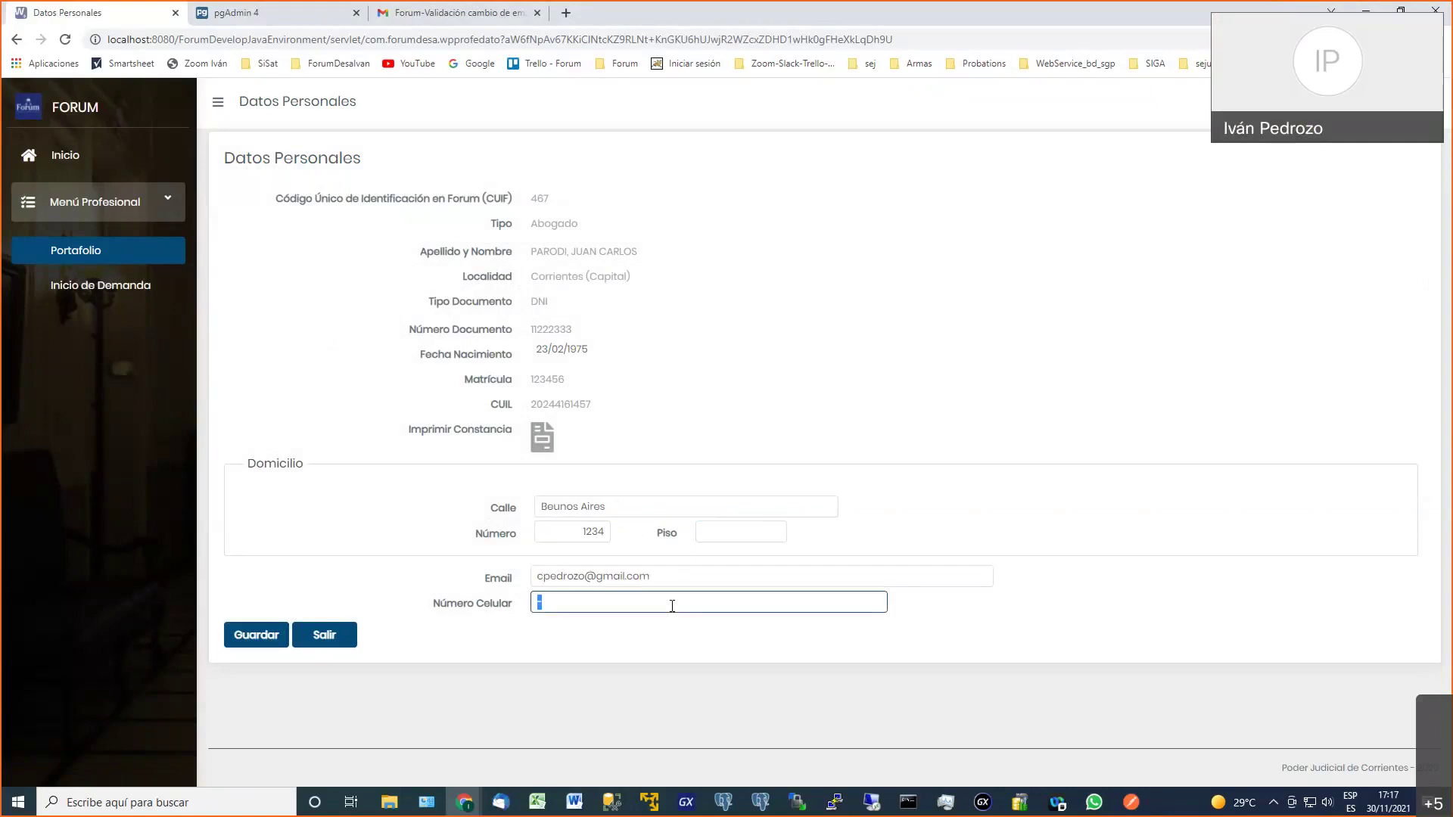
# Generate the 'Datos Personales - Domicilio Electrónico' constancia PDF and scroll through the lawyer's details
pyautogui.click(541, 439)
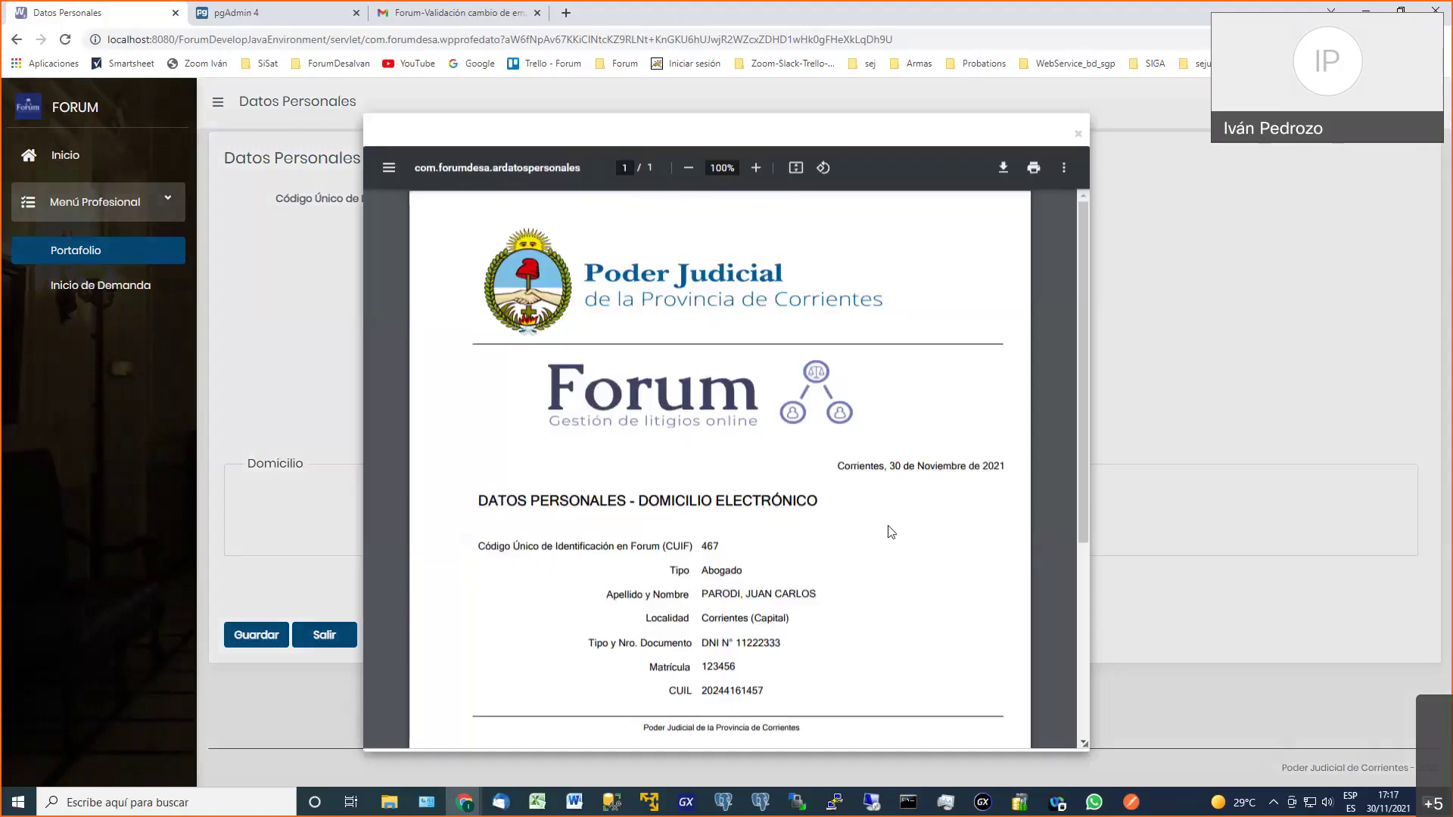
pyautogui.scroll(-1, 872, 535)
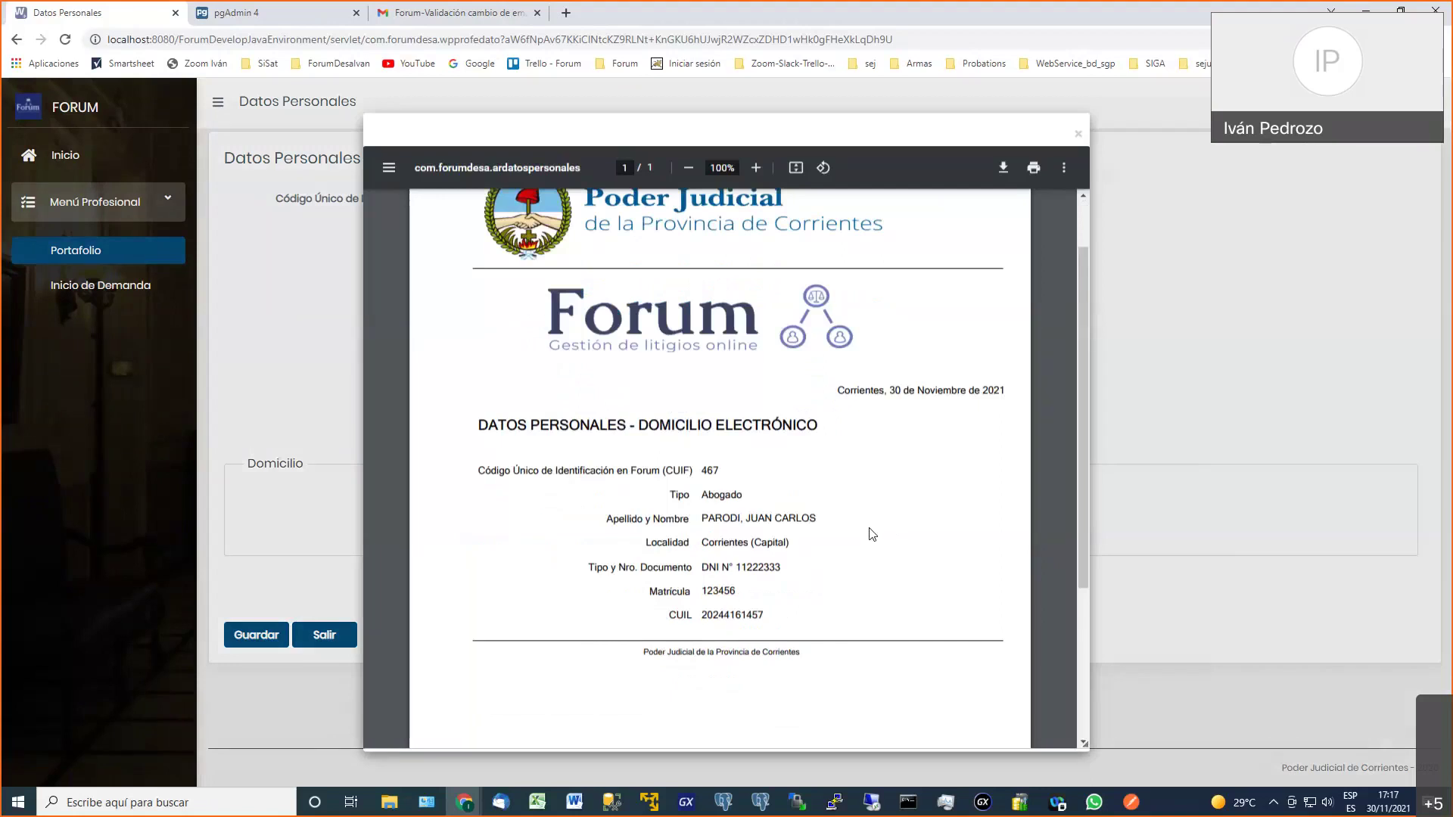
pyautogui.scroll(-1, 873, 534)
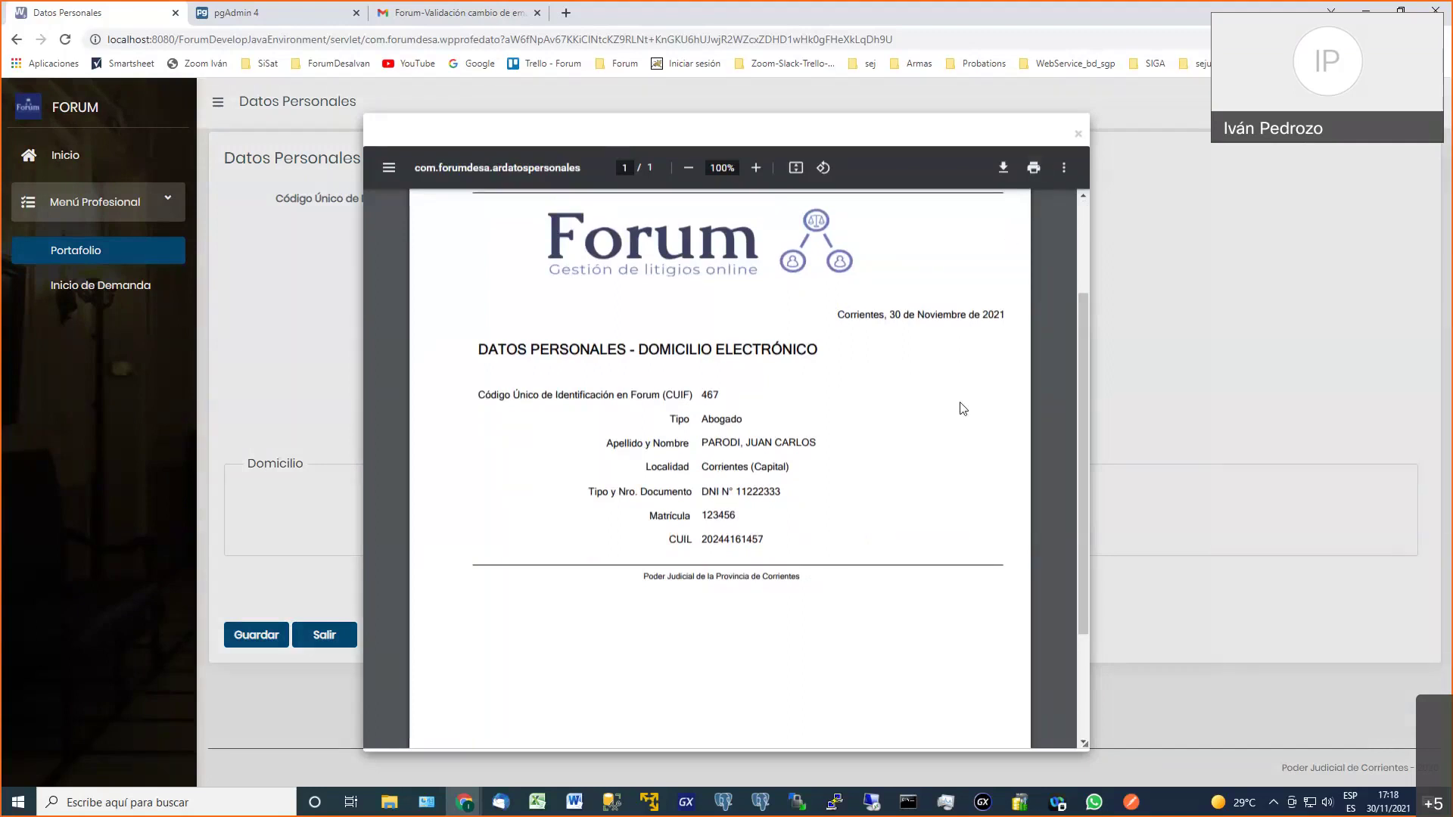
pyautogui.moveTo(1083, 435); pyautogui.dragTo(1092, 322)
pyautogui.moveTo(840, 468); pyautogui.dragTo(946, 469)
pyautogui.click(944, 493)
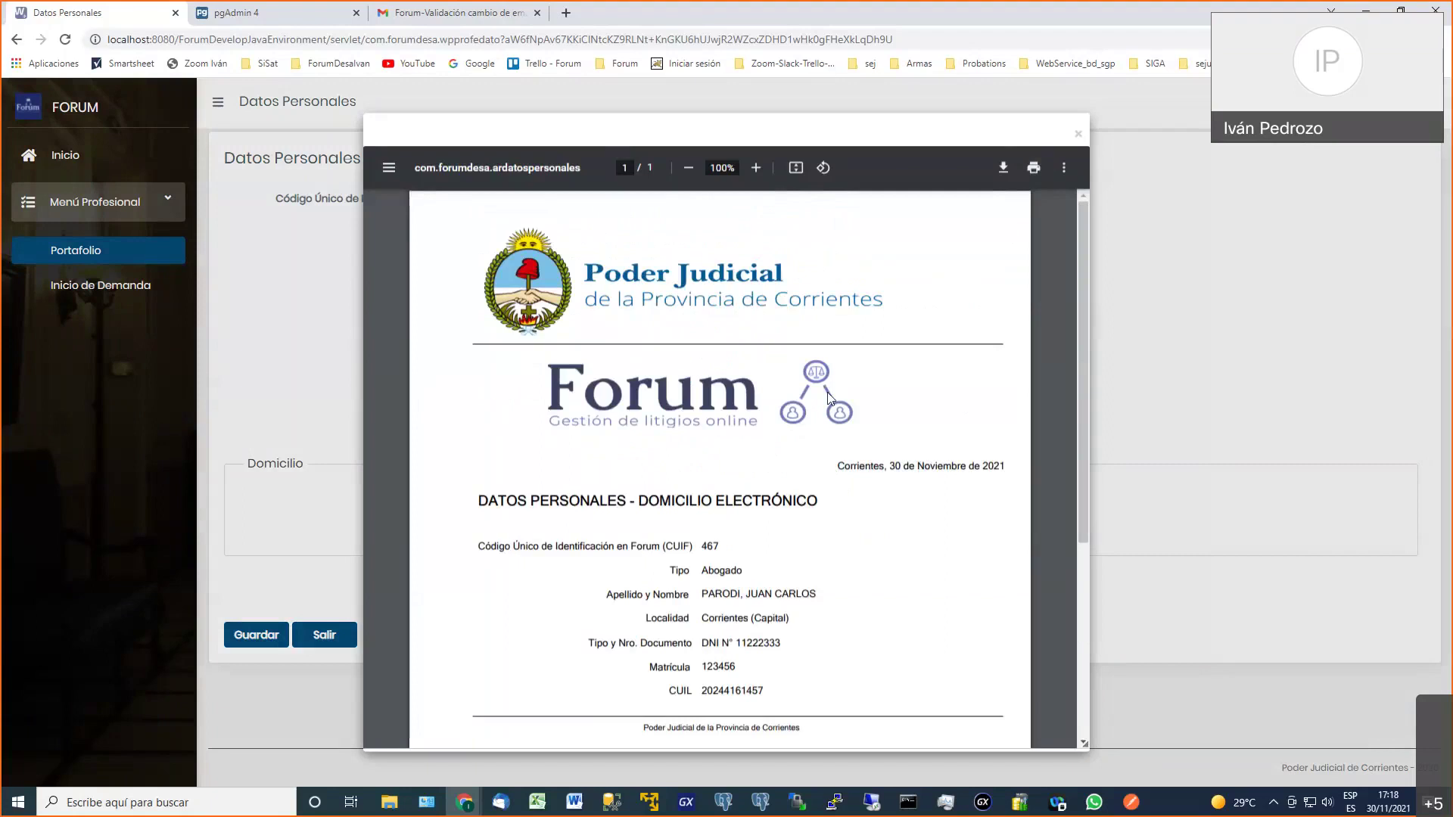
pyautogui.scroll(-1, 808, 415)
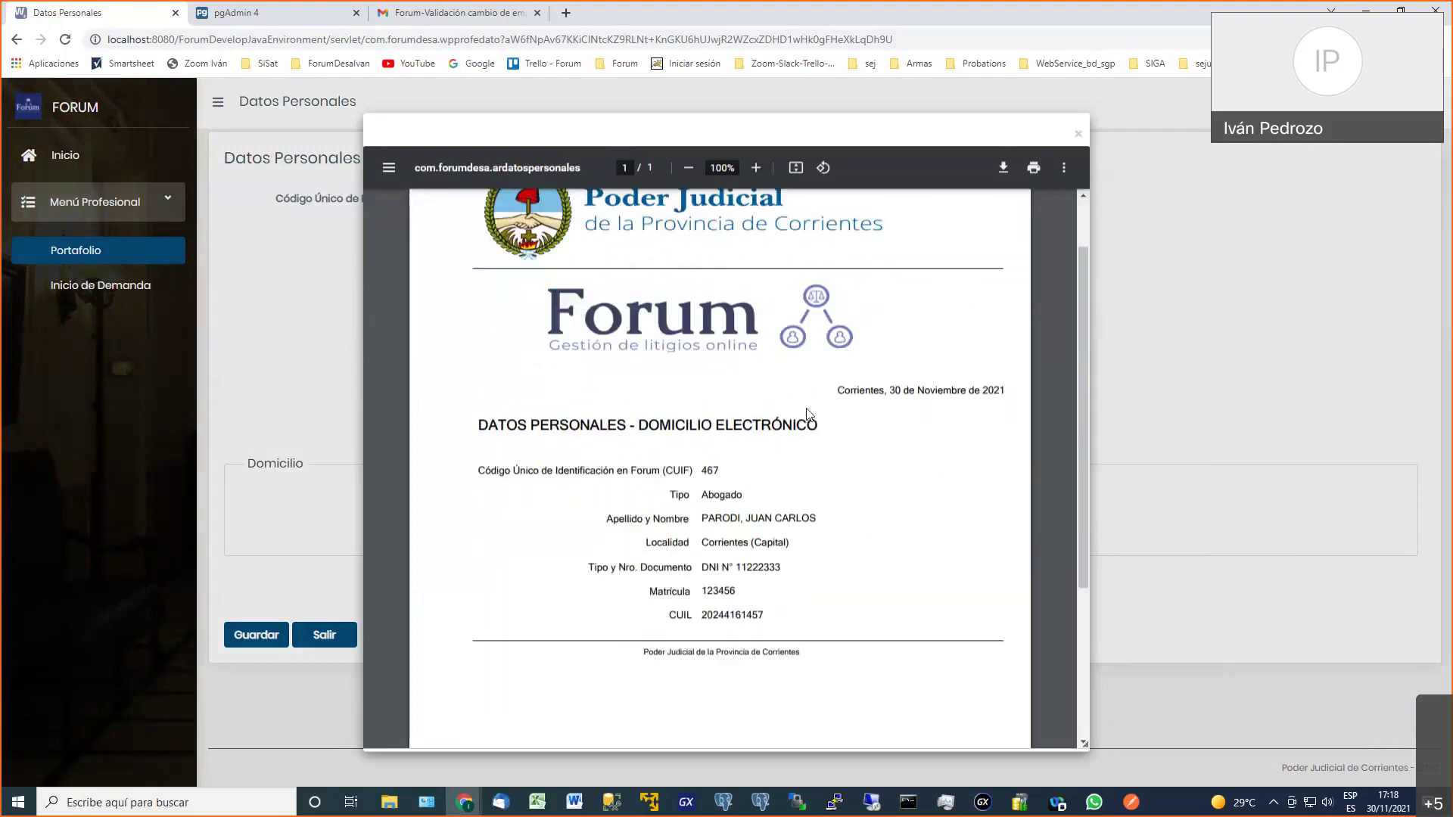